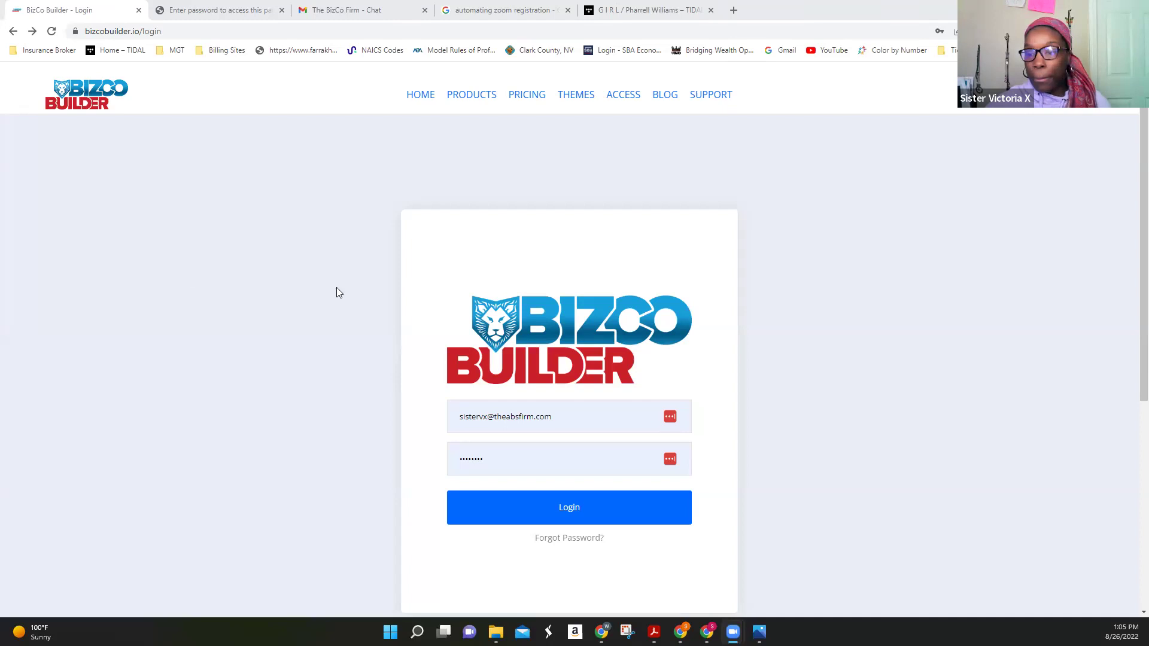
Step: Open the login page for the BizCo Project Dashboard from the site's Access options
{"action": "scroll", "coordinate": [625, 283], "scroll_direction": "down", "scroll_amount": 2}
{"action": "scroll", "coordinate": [178, 231], "scroll_direction": "up", "scroll_amount": 2}
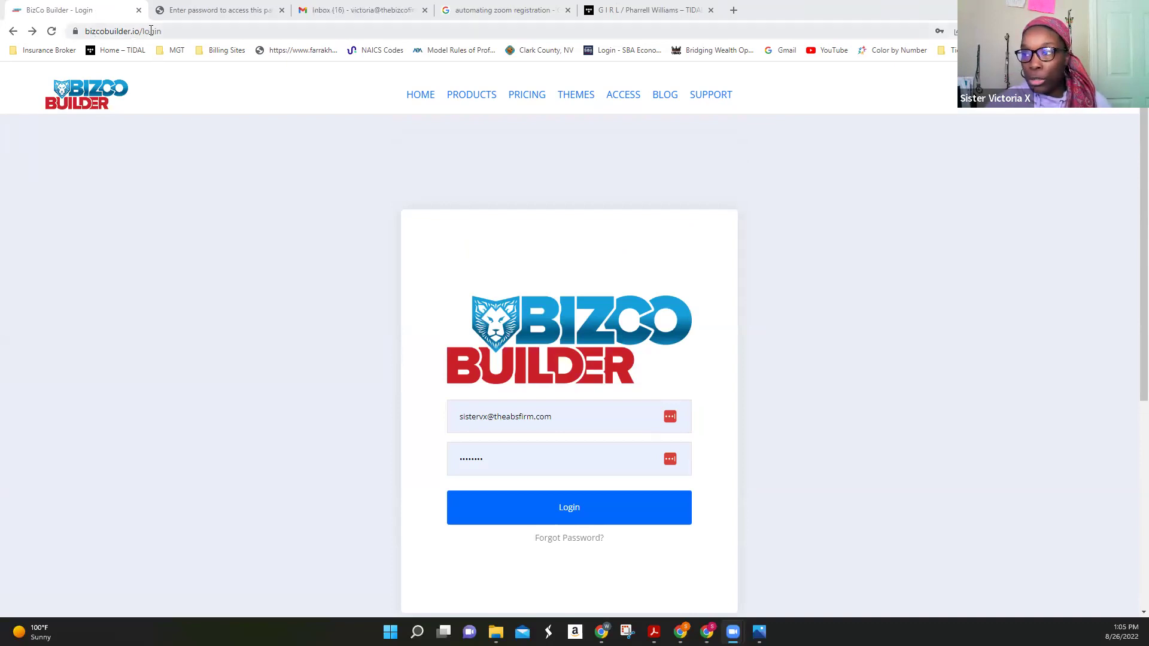
{"action": "mouse_move", "coordinate": [616, 101]}
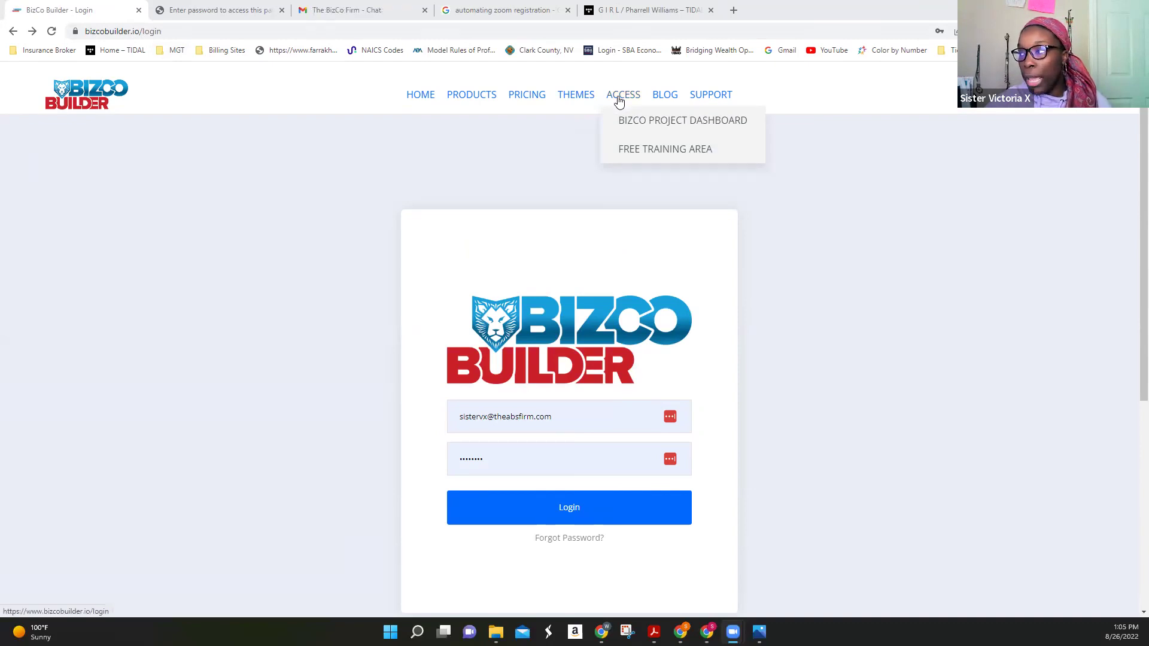
{"action": "left_click", "coordinate": [652, 127]}
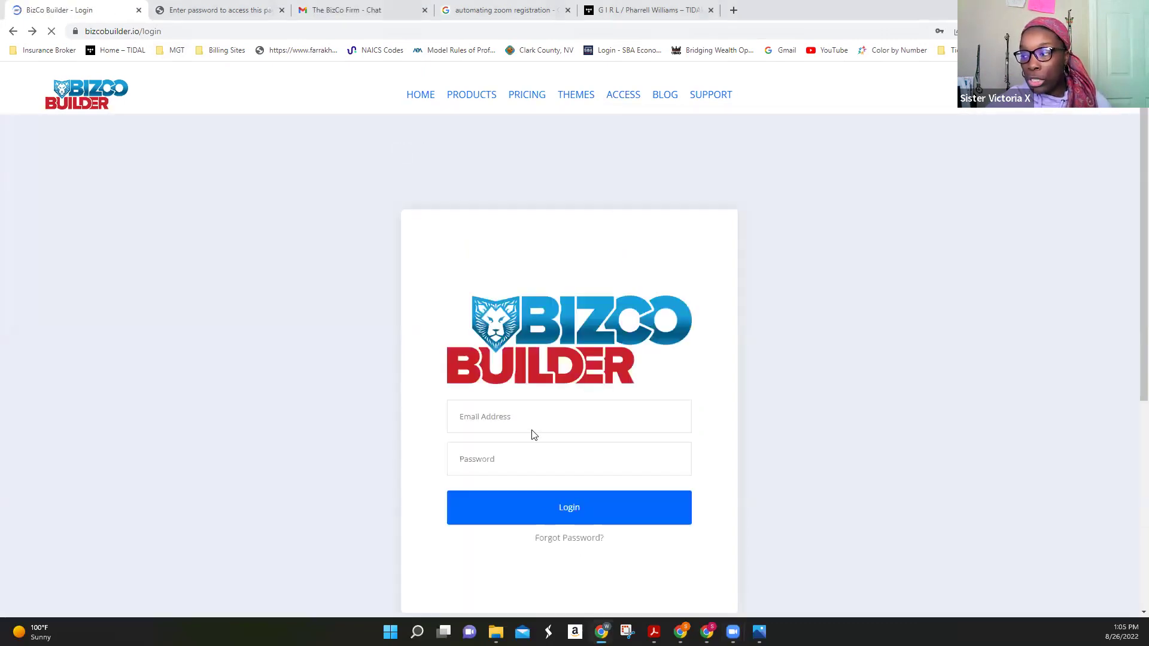
Step: Fill in the saved account e-mail and password and log in to the project dashboard
{"action": "left_click", "coordinate": [548, 416]}
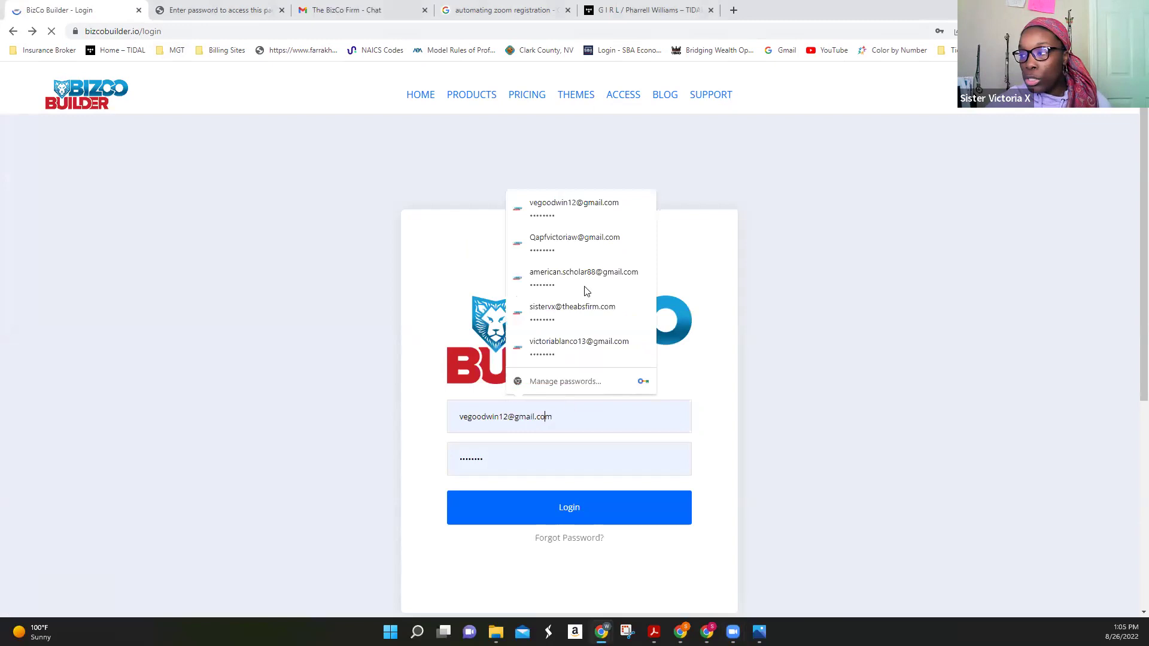
{"action": "left_click", "coordinate": [575, 312]}
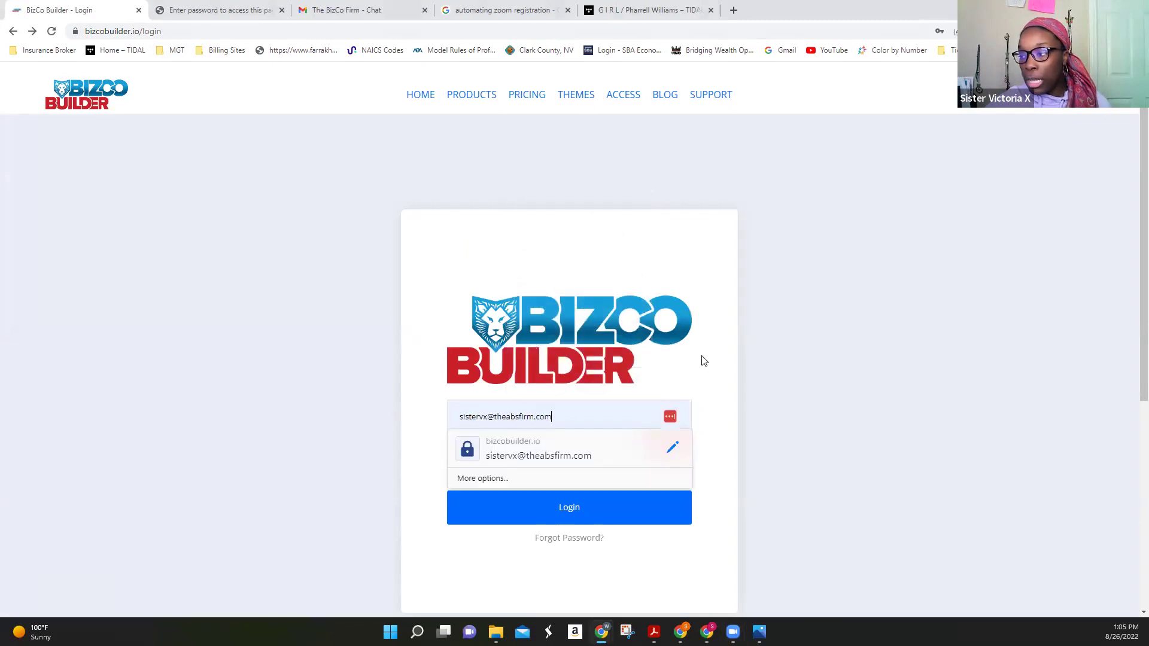
{"action": "scroll", "coordinate": [715, 389], "scroll_direction": "down", "scroll_amount": 1}
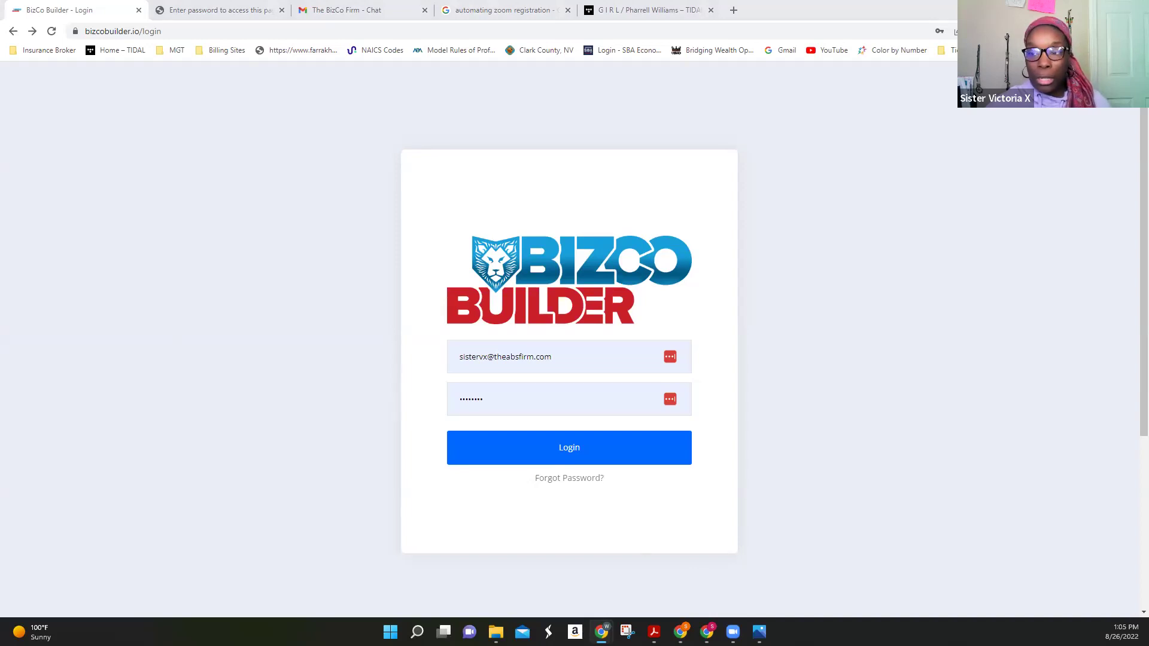
{"action": "left_click", "coordinate": [562, 451]}
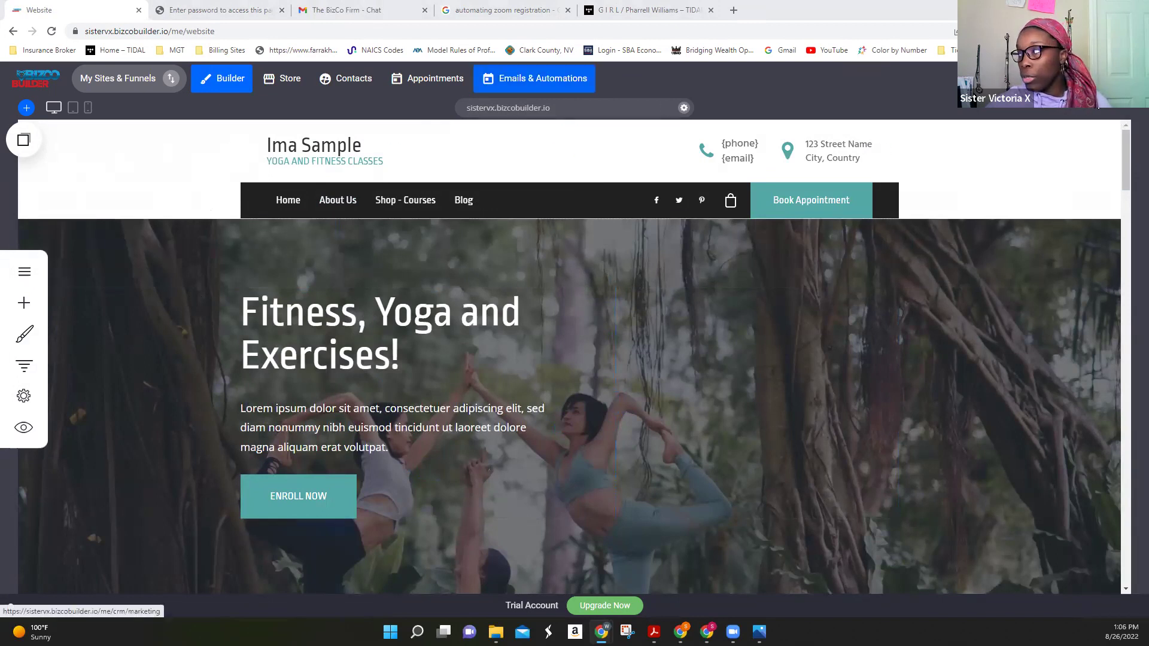
Step: Open the Dashboard of the current website project from the account options
{"action": "left_click", "coordinate": [1104, 80]}
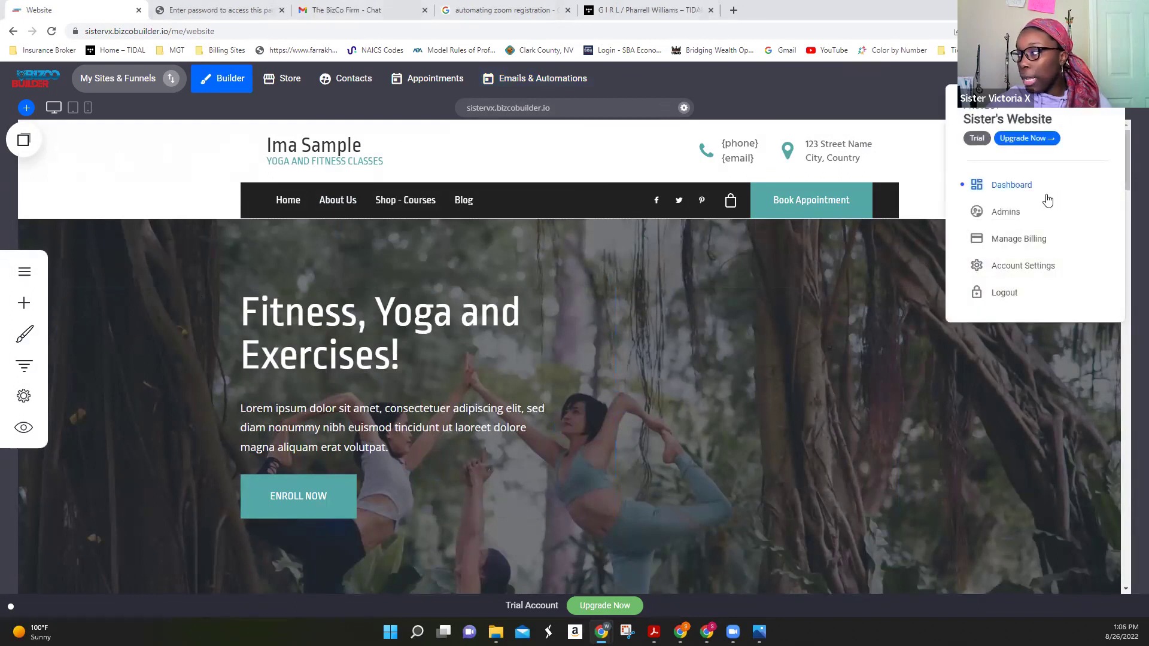
{"action": "left_click", "coordinate": [1023, 265]}
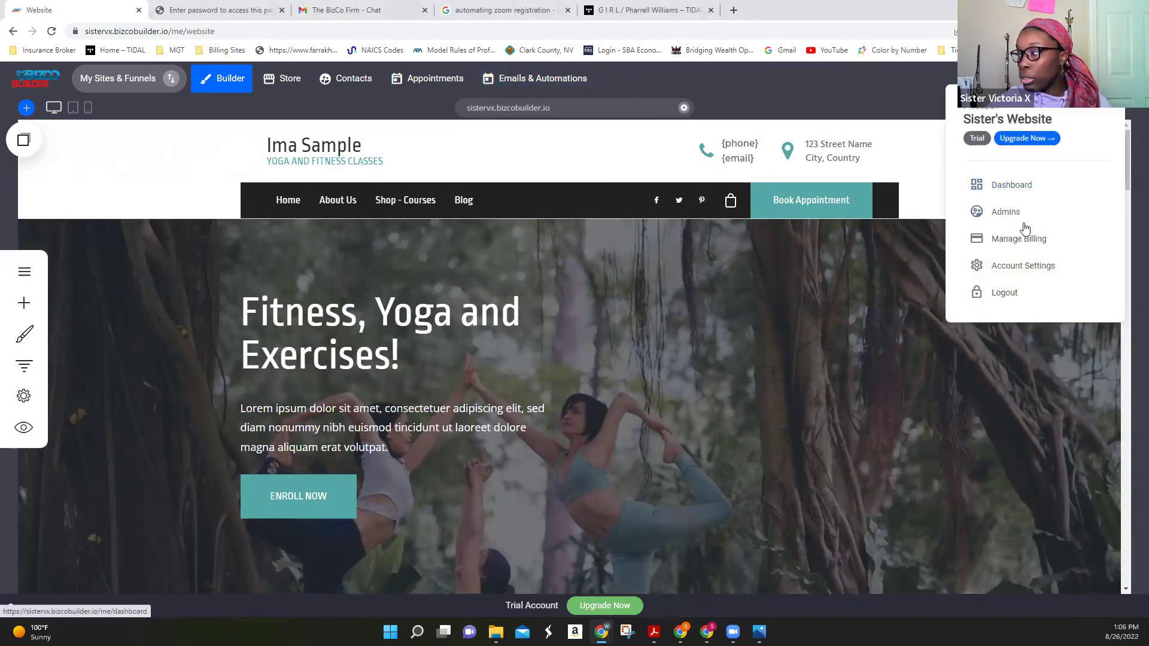
{"action": "left_click", "coordinate": [1018, 185]}
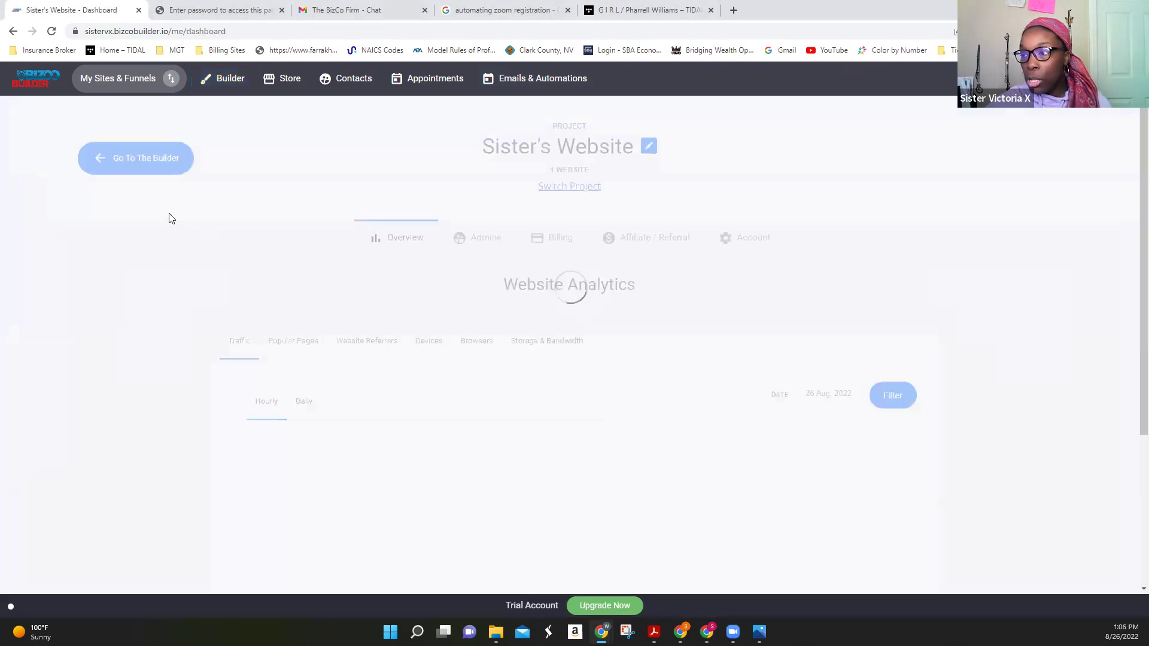
Step: Review the project's hourly traffic analytics and the Popular Pages statistics
{"action": "scroll", "coordinate": [156, 249], "scroll_direction": "down", "scroll_amount": 4}
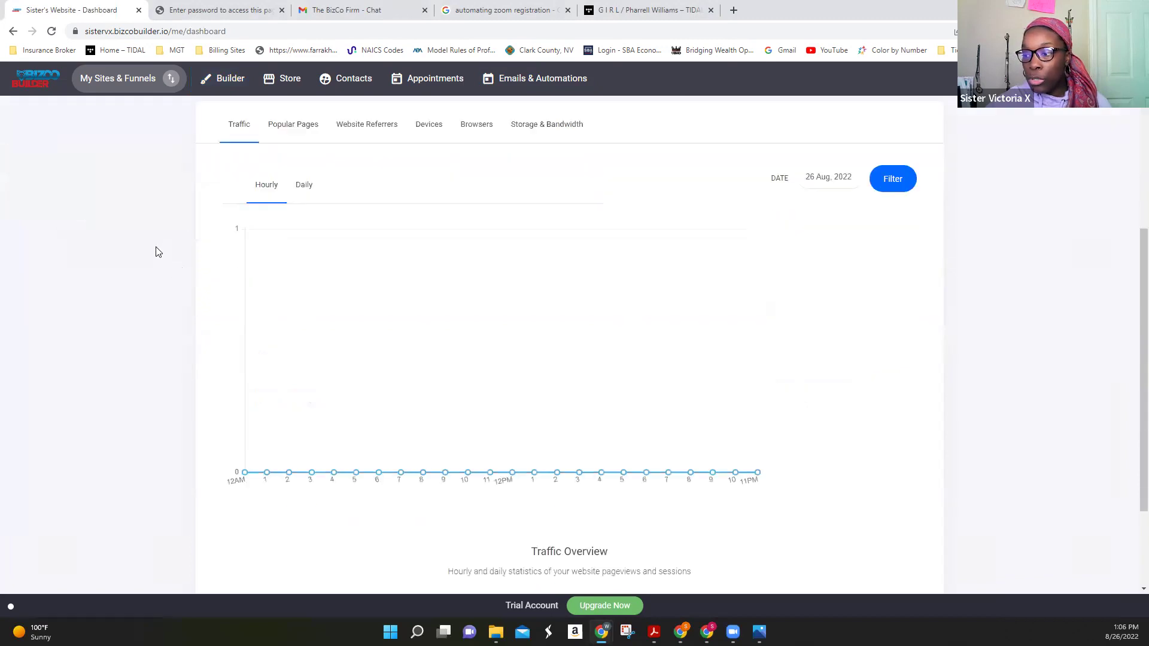
{"action": "scroll", "coordinate": [157, 252], "scroll_direction": "down", "scroll_amount": 2}
{"action": "scroll", "coordinate": [159, 254], "scroll_direction": "up", "scroll_amount": 5}
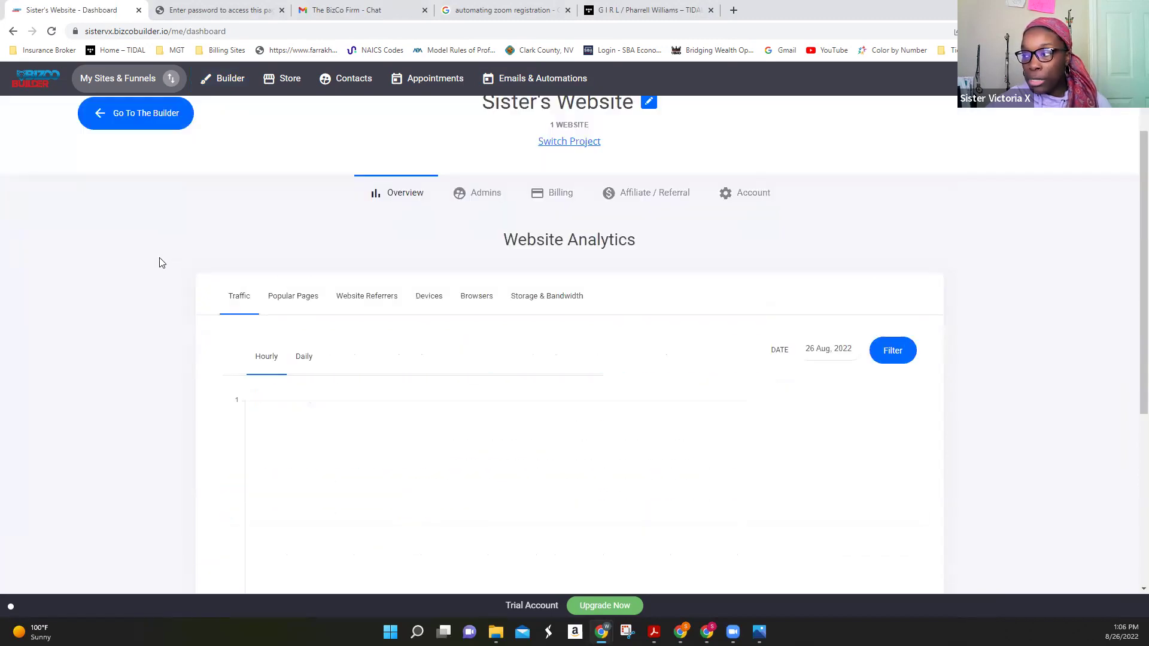
{"action": "scroll", "coordinate": [159, 262], "scroll_direction": "down", "scroll_amount": 3}
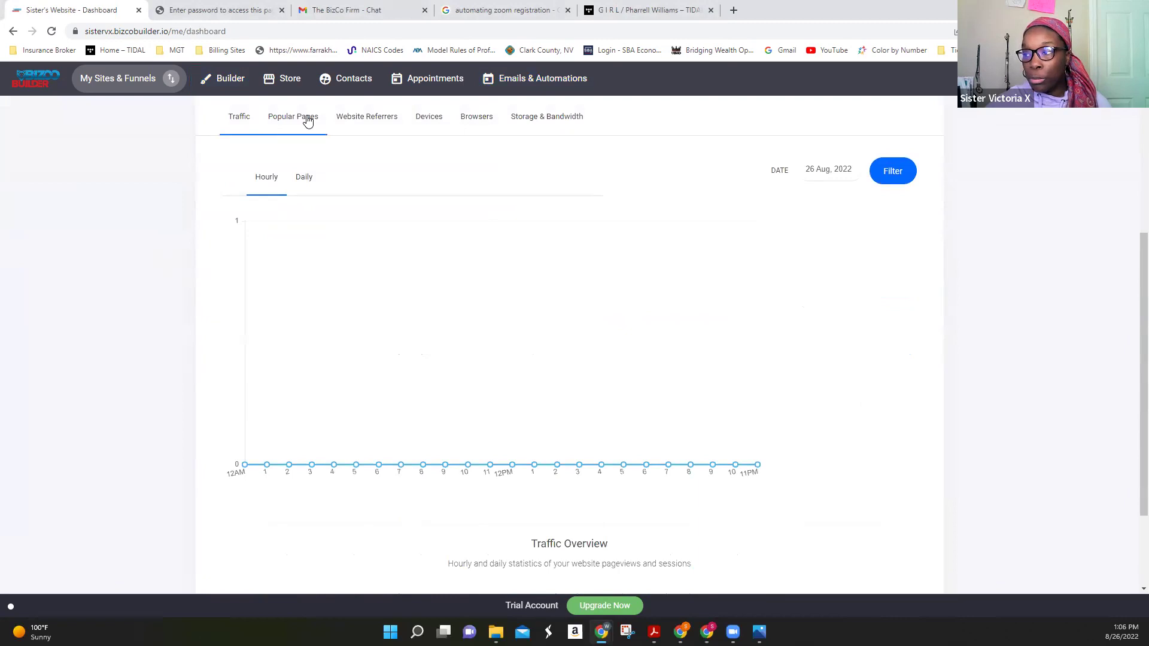
{"action": "left_click", "coordinate": [308, 119]}
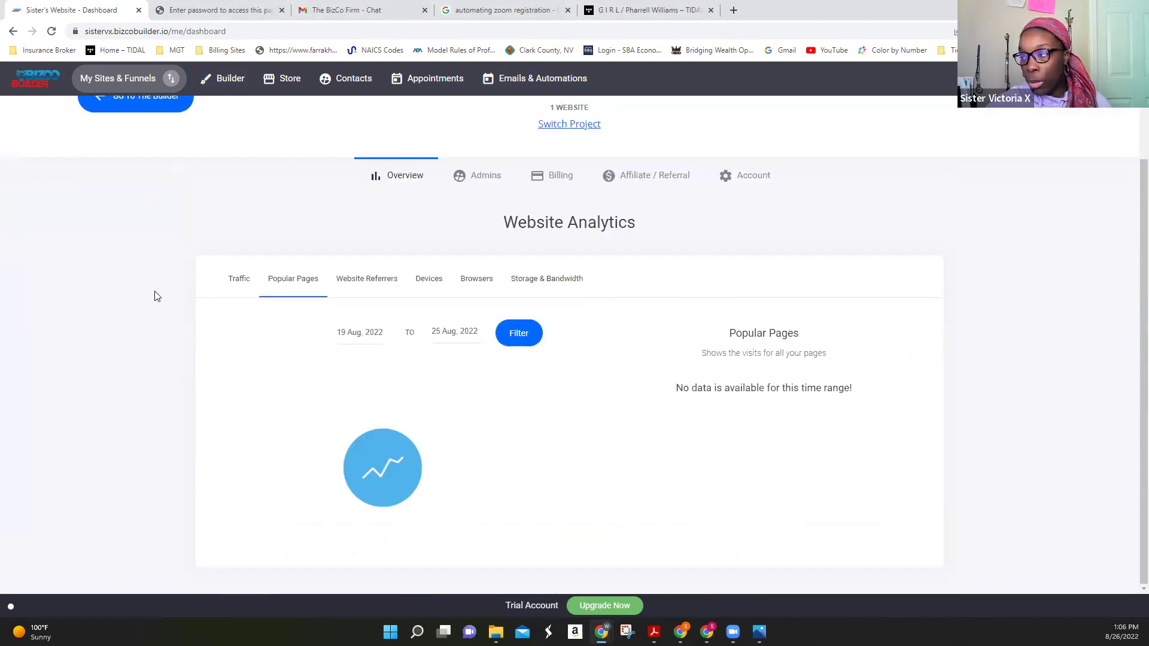
Step: Open the project's Admins settings and review who has access to the sites and funnels
{"action": "left_click", "coordinate": [483, 183]}
{"action": "scroll", "coordinate": [240, 275], "scroll_direction": "down", "scroll_amount": 2}
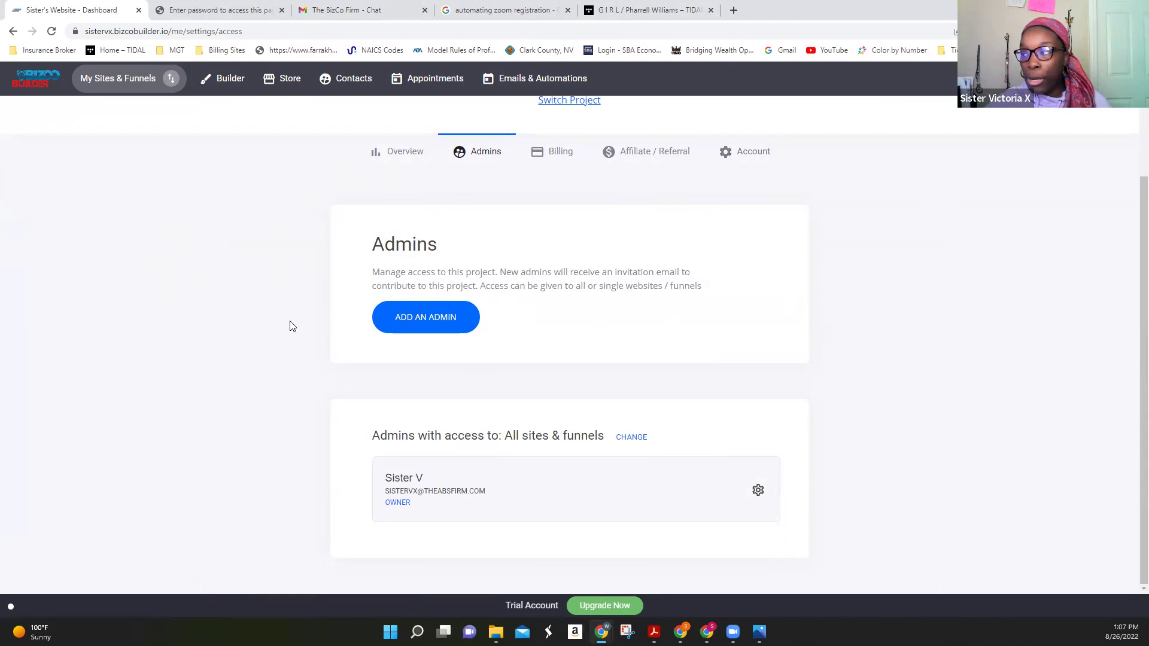
{"action": "scroll", "coordinate": [302, 295], "scroll_direction": "up", "scroll_amount": 2}
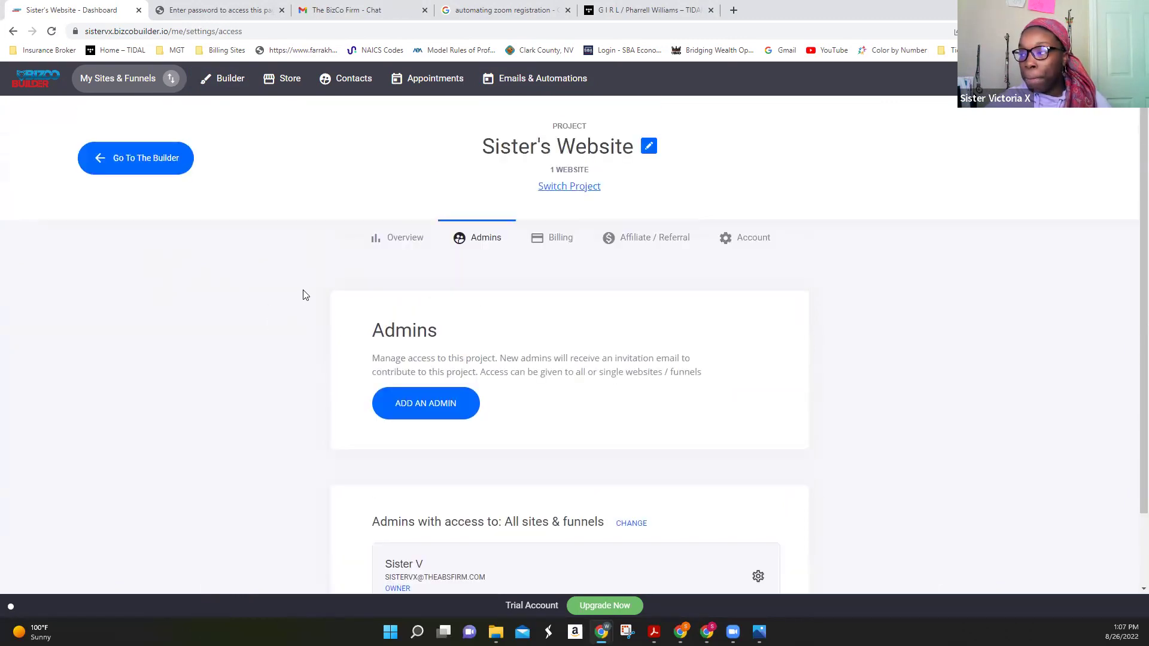
Step: Open the project's Billing settings and compare the features and prices of the Funnel Builder, Business Growth + and Business Professional plans
{"action": "left_click", "coordinate": [555, 238]}
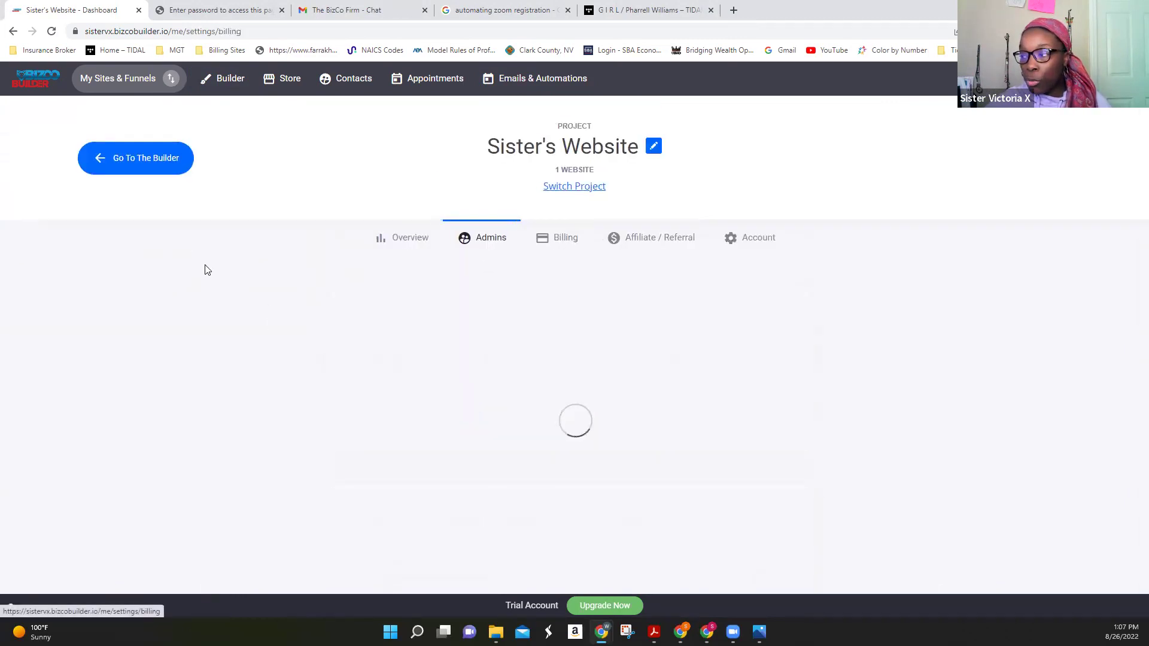
{"action": "scroll", "coordinate": [173, 263], "scroll_direction": "down", "scroll_amount": 6}
{"action": "scroll", "coordinate": [177, 269], "scroll_direction": "up", "scroll_amount": 5}
{"action": "scroll", "coordinate": [143, 268], "scroll_direction": "down", "scroll_amount": 3}
{"action": "scroll", "coordinate": [144, 262], "scroll_direction": "up", "scroll_amount": 4}
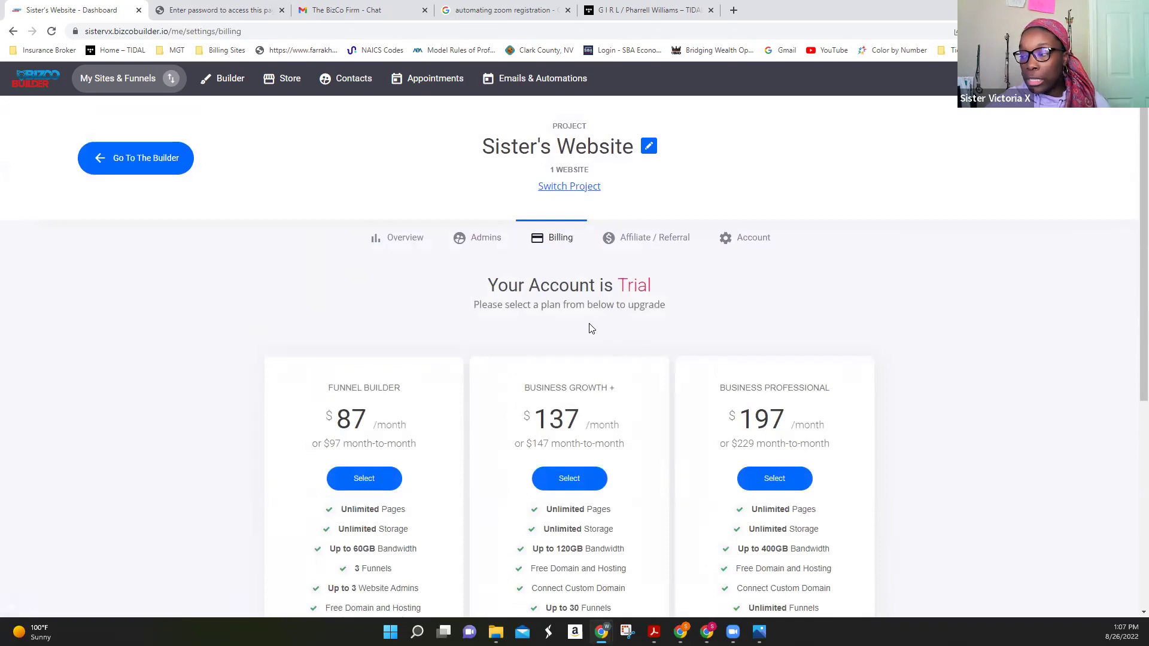
{"action": "scroll", "coordinate": [183, 290], "scroll_direction": "down", "scroll_amount": 6}
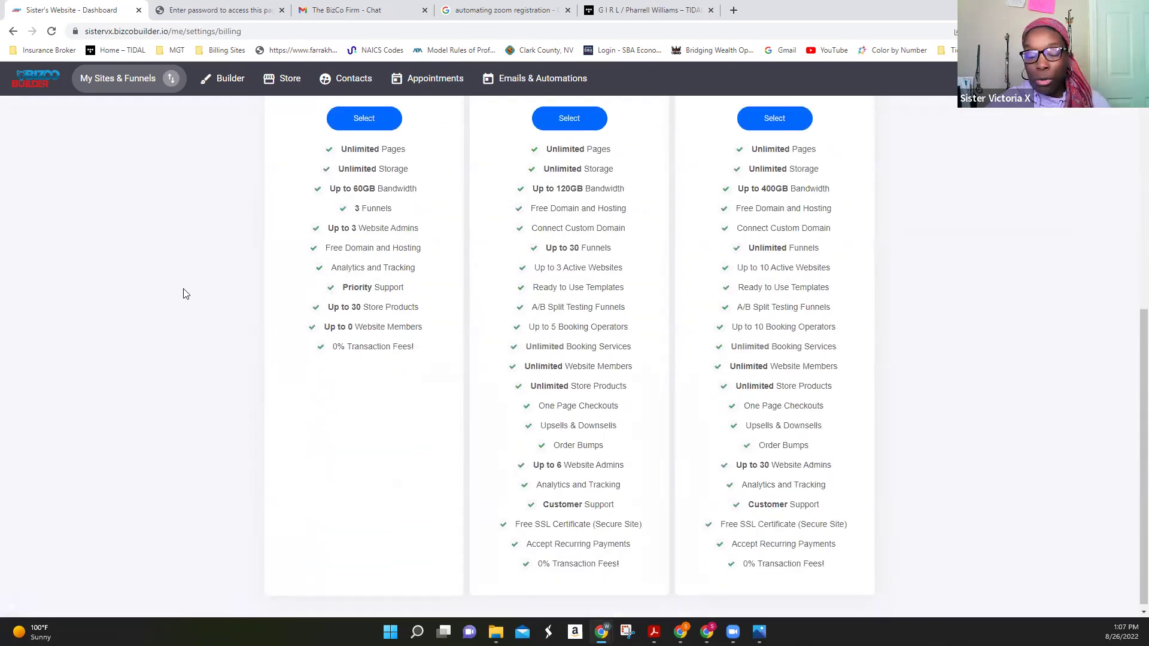
{"action": "scroll", "coordinate": [186, 294], "scroll_direction": "down", "scroll_amount": 1}
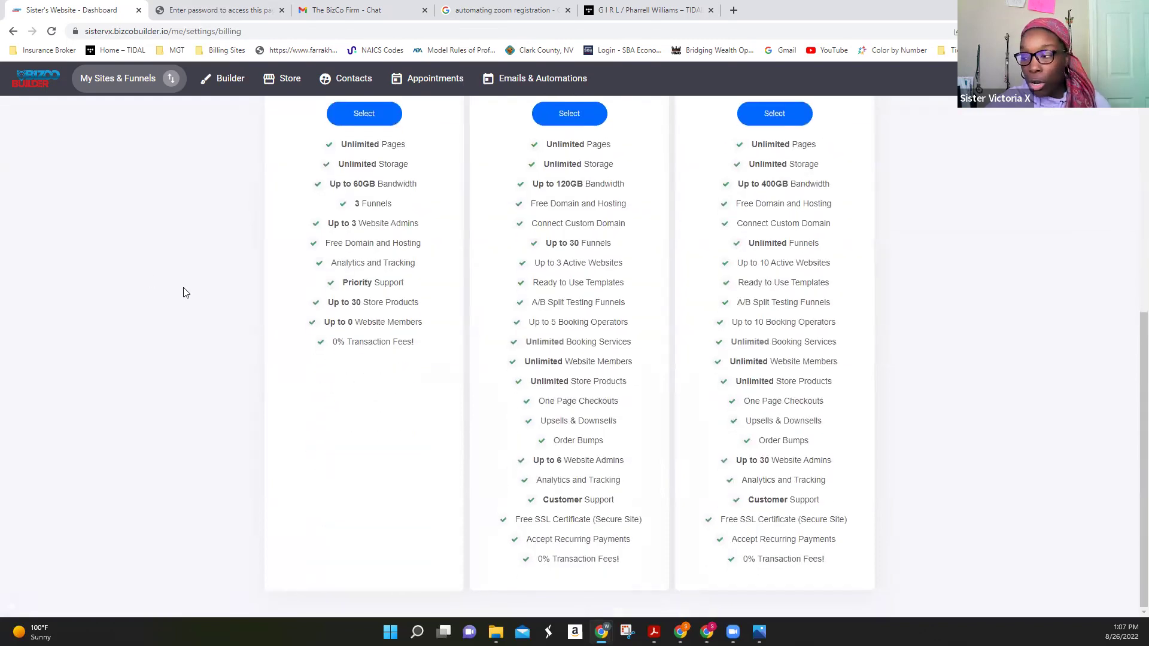
{"action": "scroll", "coordinate": [185, 293], "scroll_direction": "up", "scroll_amount": 6}
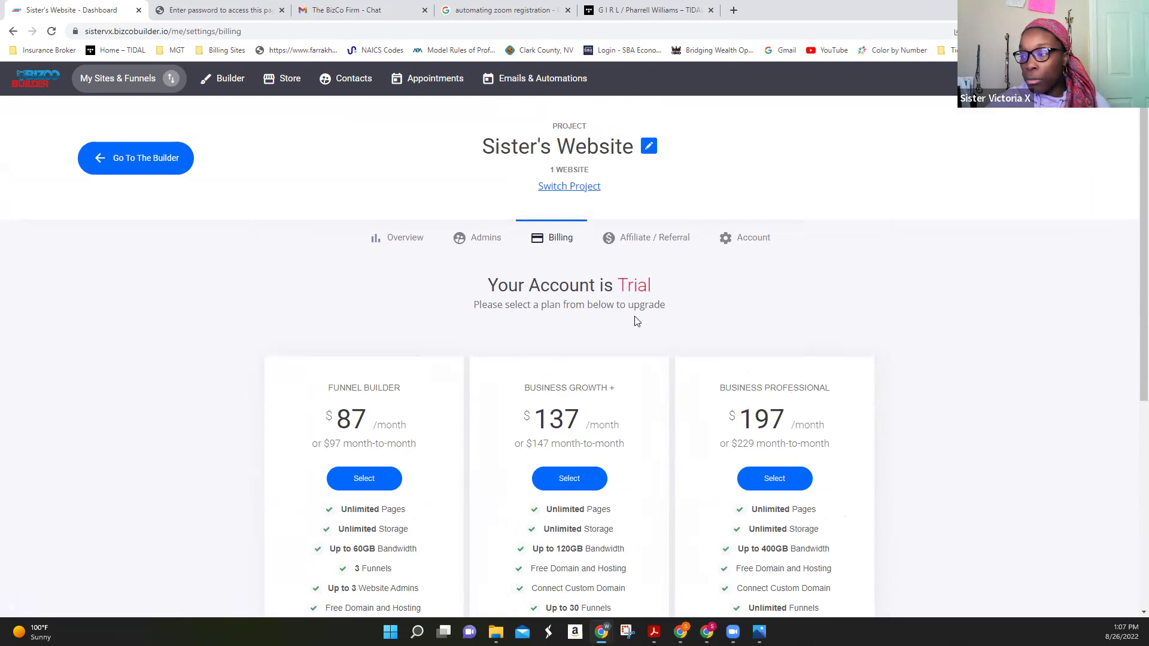
{"action": "scroll", "coordinate": [372, 328], "scroll_direction": "down", "scroll_amount": 6}
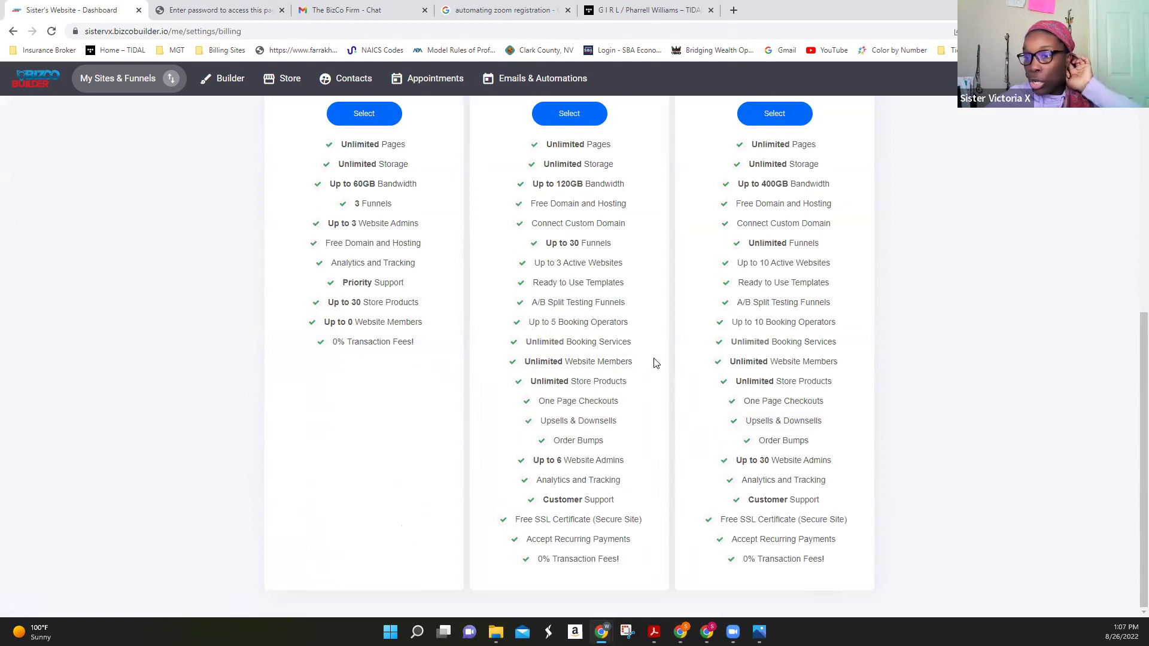
{"action": "scroll", "coordinate": [416, 364], "scroll_direction": "up", "scroll_amount": 5}
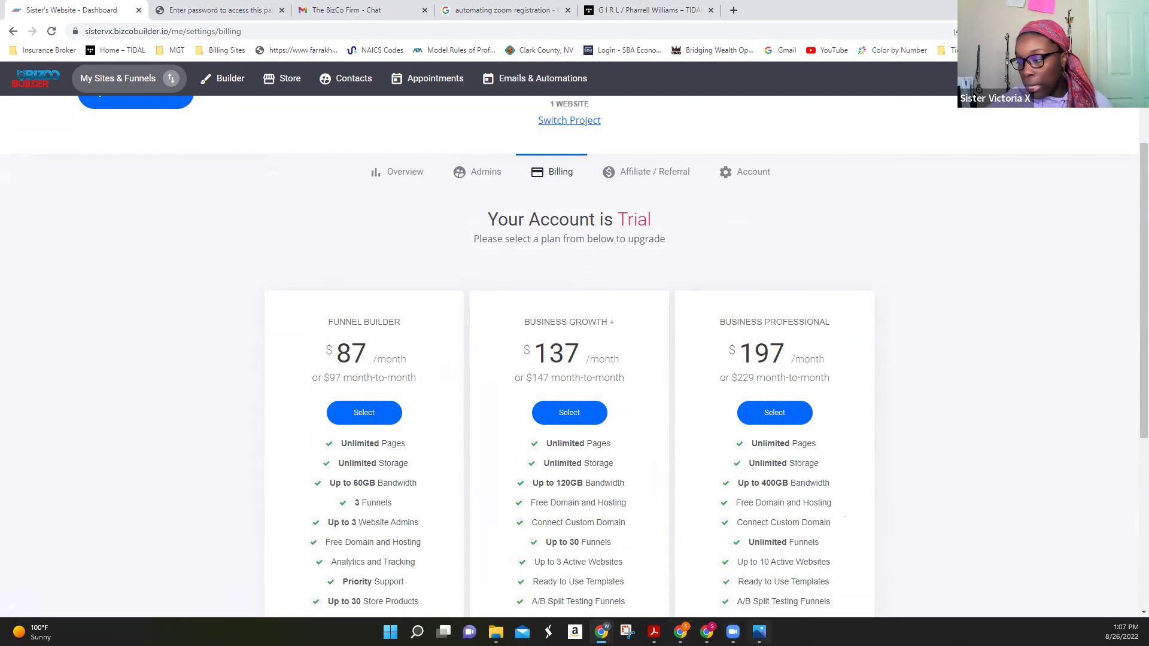
Step: Switch to the image viewer to examine the screenshot of an active account's billing information, and close it
{"action": "left_click", "coordinate": [760, 632]}
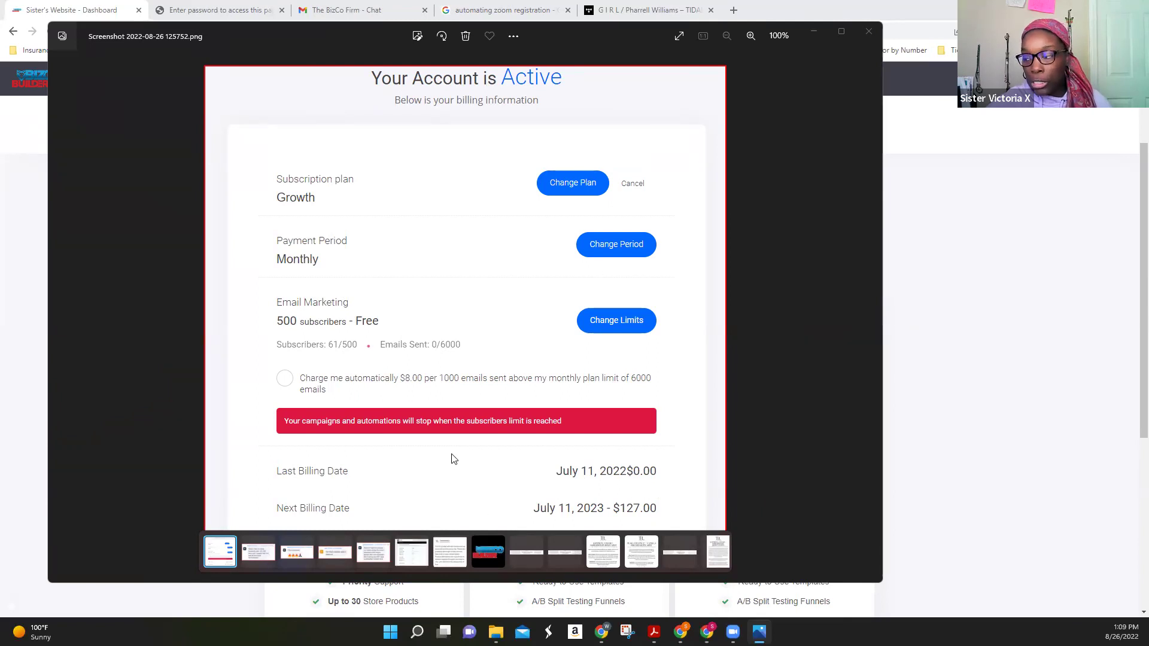
{"action": "left_click", "coordinate": [868, 29]}
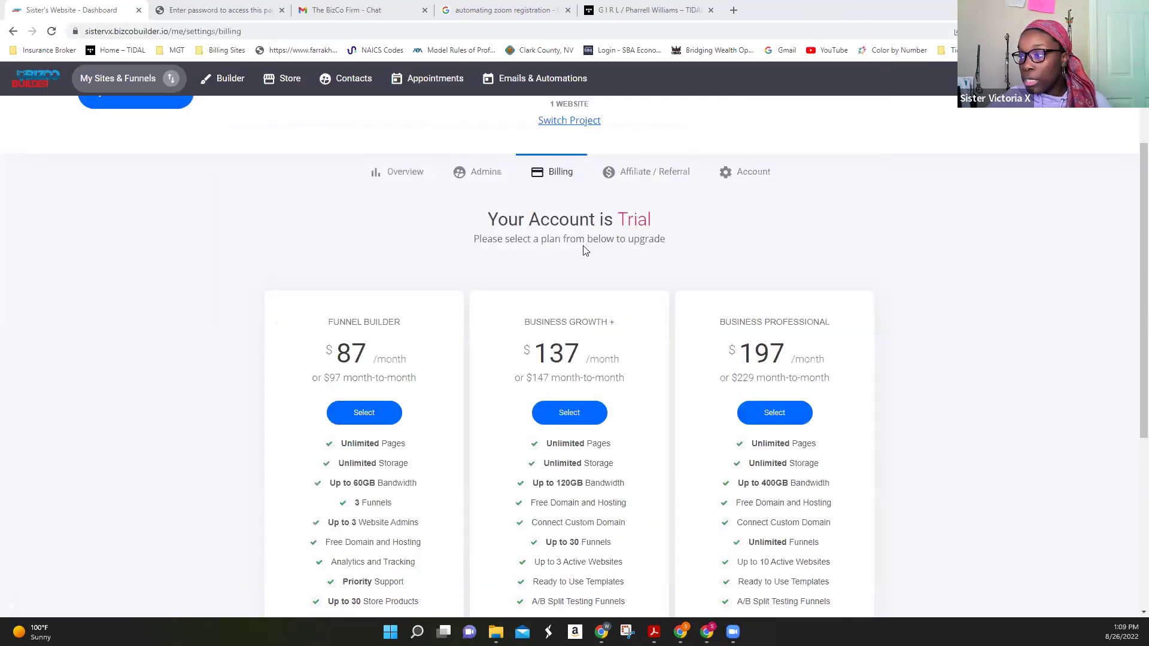
Step: Open the Affiliate / Referral page and review the commission terms and program benefits
{"action": "scroll", "coordinate": [455, 275], "scroll_direction": "down", "scroll_amount": 1}
{"action": "scroll", "coordinate": [597, 264], "scroll_direction": "up", "scroll_amount": 2}
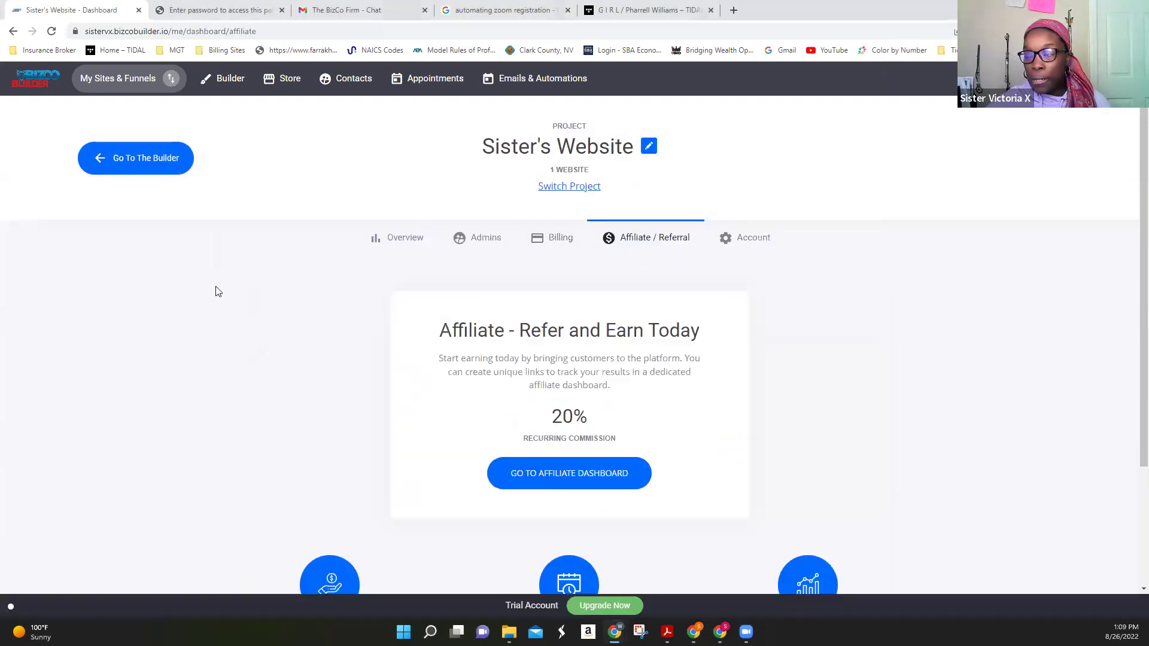
{"action": "scroll", "coordinate": [219, 292], "scroll_direction": "down", "scroll_amount": 1}
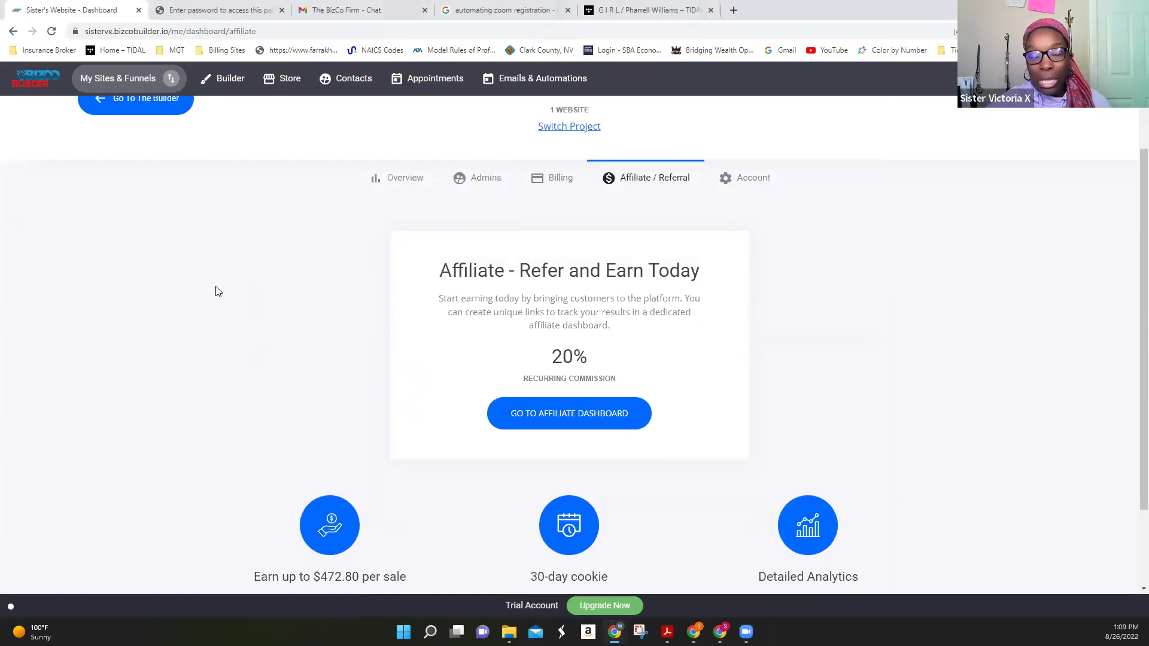
{"action": "scroll", "coordinate": [218, 292], "scroll_direction": "up", "scroll_amount": 1}
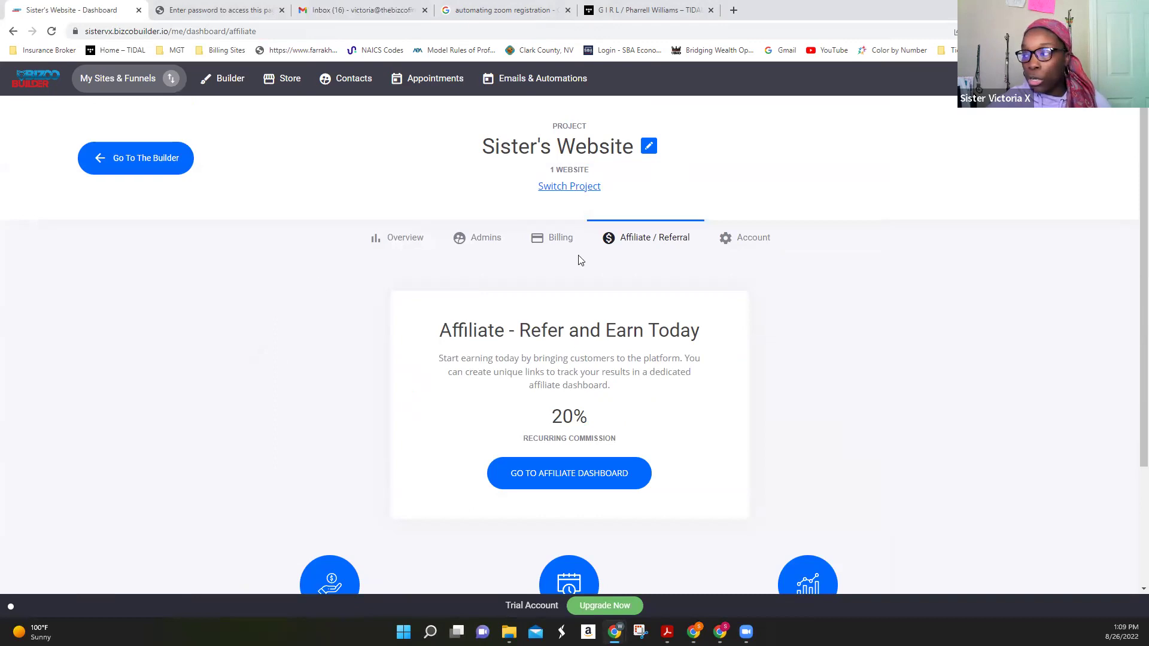
{"action": "scroll", "coordinate": [361, 357], "scroll_direction": "down", "scroll_amount": 3}
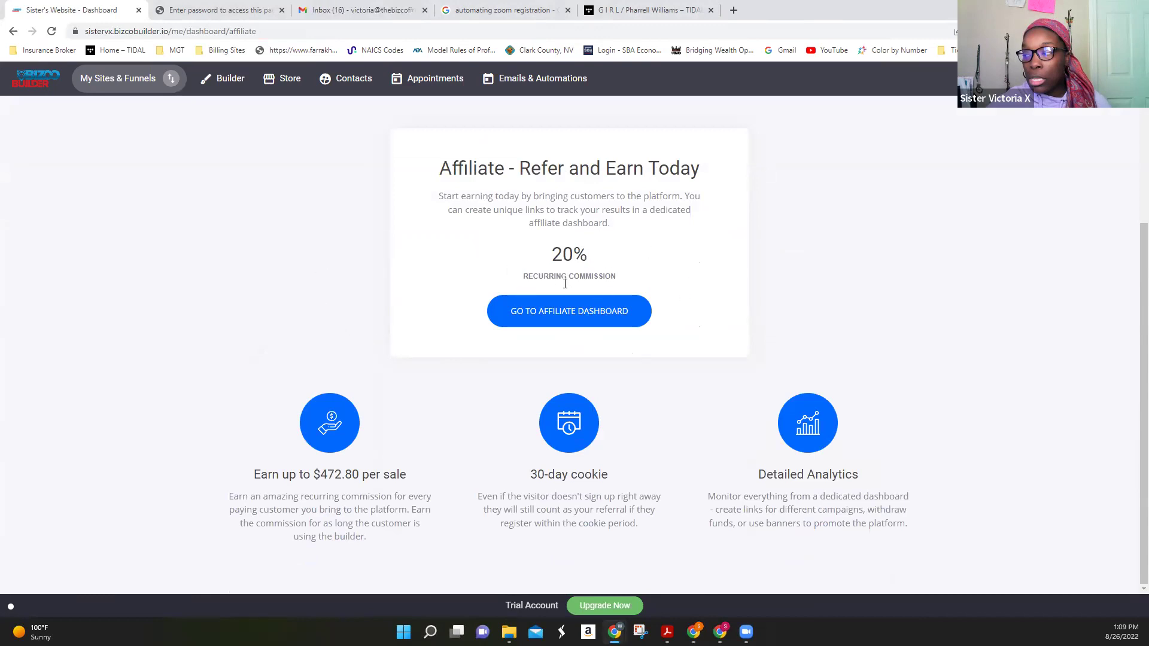
{"action": "scroll", "coordinate": [285, 304], "scroll_direction": "up", "scroll_amount": 3}
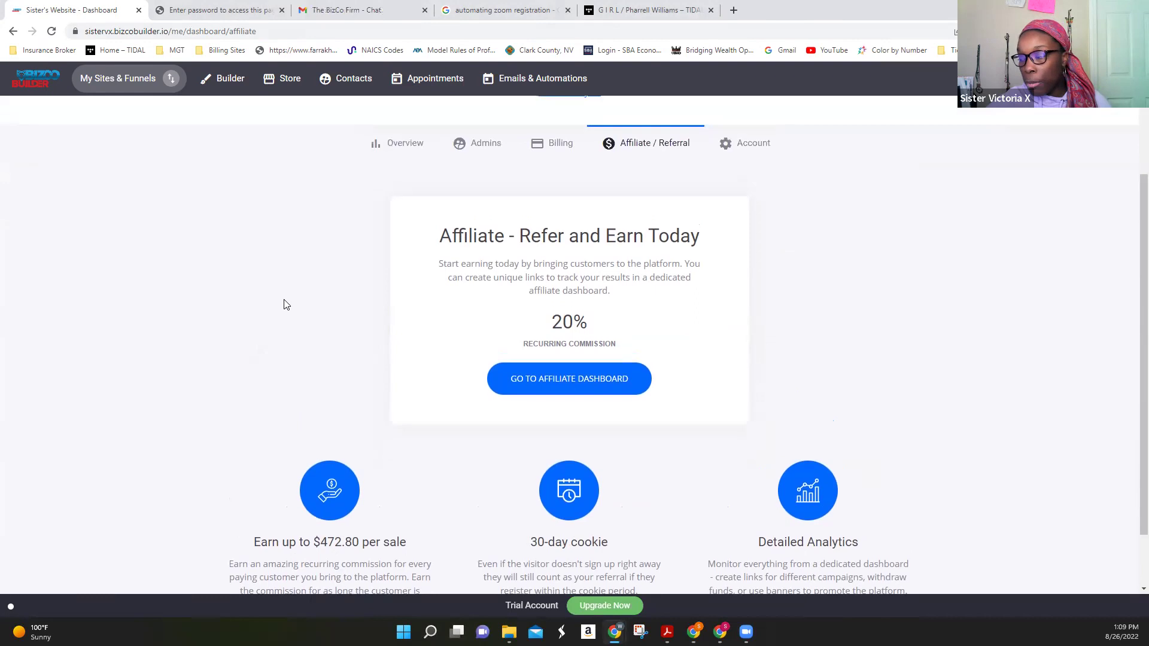
Step: Open the Account settings and review the name, e-mail, language, password and notification options
{"action": "left_click", "coordinate": [746, 240]}
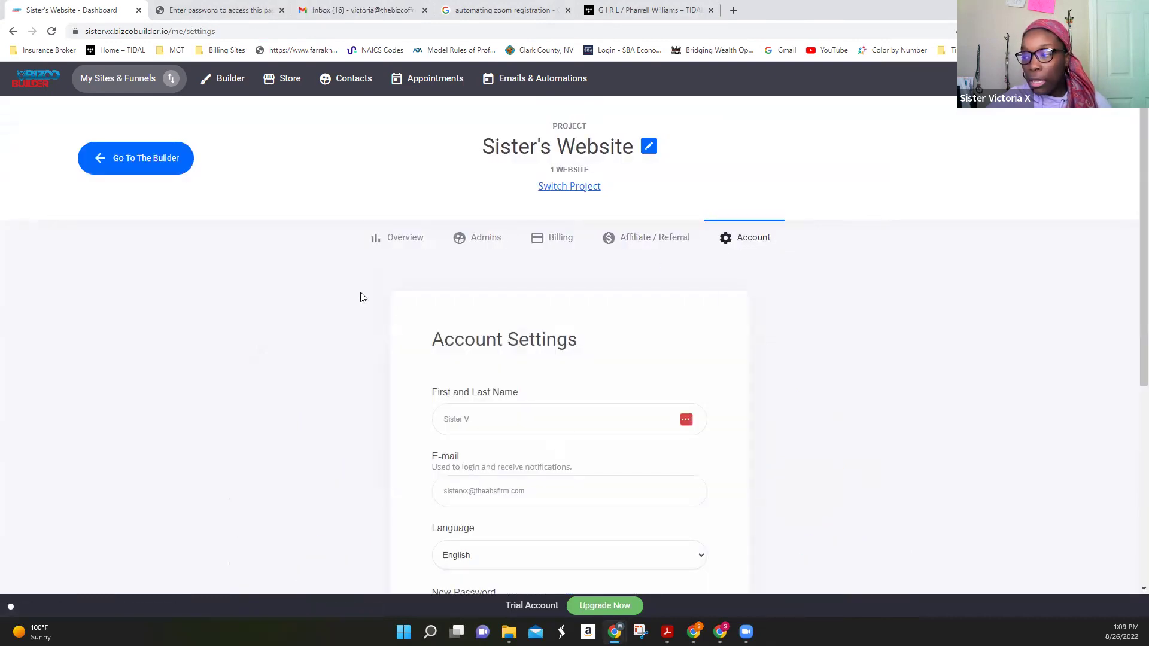
{"action": "scroll", "coordinate": [361, 298], "scroll_direction": "down", "scroll_amount": 4}
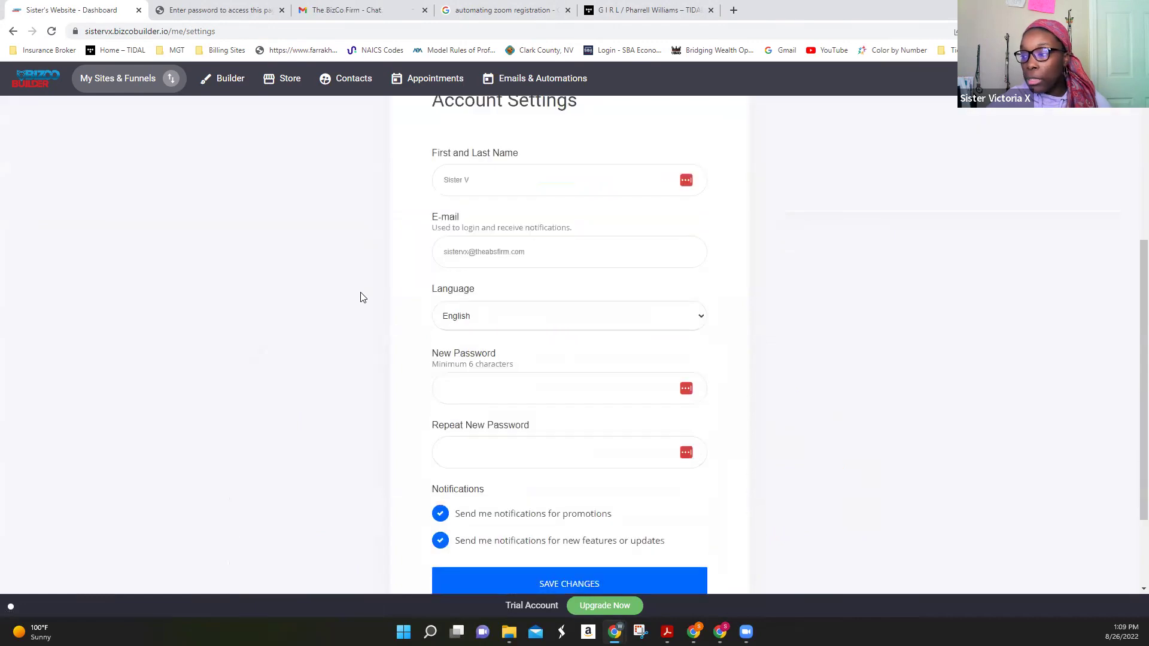
{"action": "scroll", "coordinate": [362, 298], "scroll_direction": "down", "scroll_amount": 2}
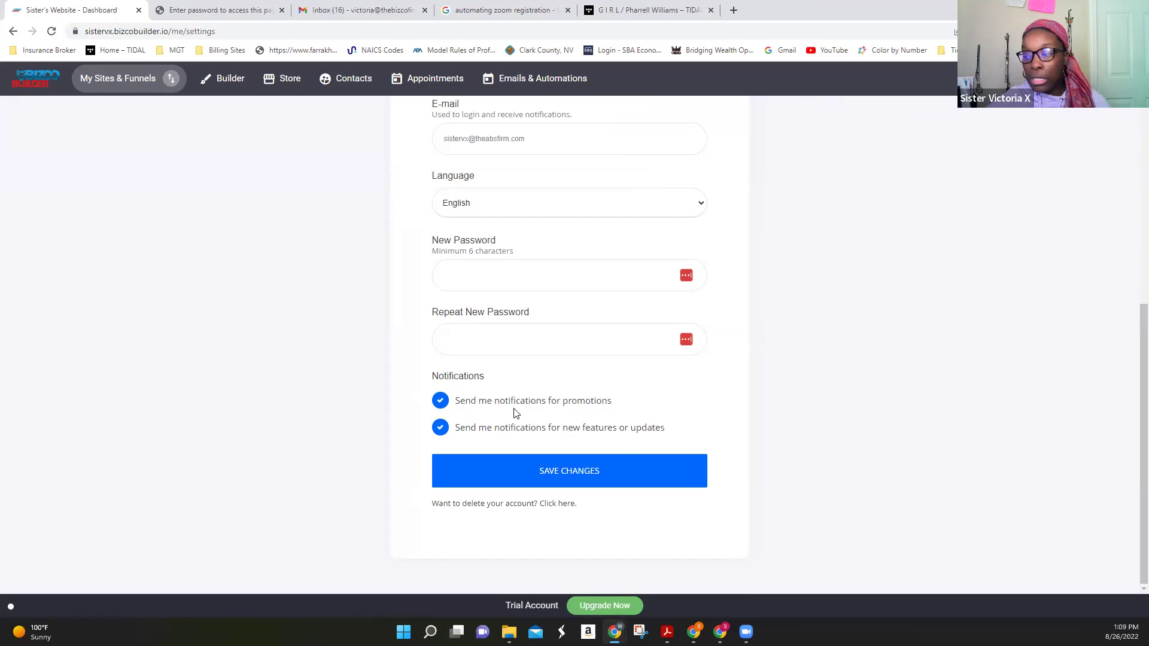
{"action": "scroll", "coordinate": [514, 412], "scroll_direction": "up", "scroll_amount": 5}
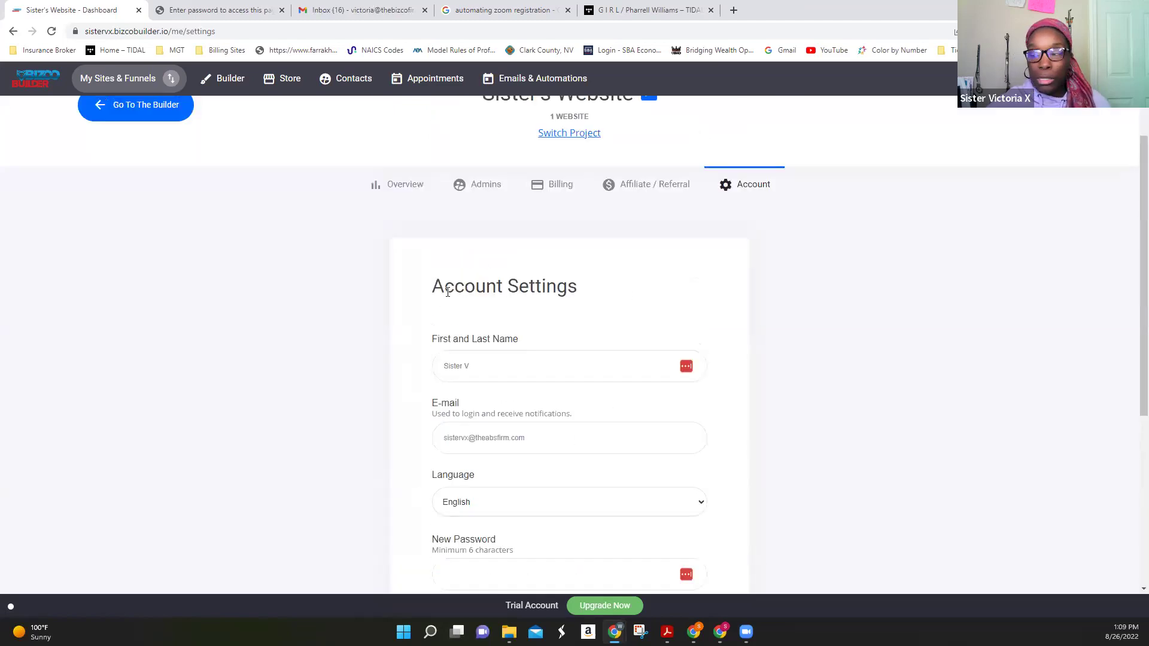
{"action": "scroll", "coordinate": [478, 254], "scroll_direction": "up", "scroll_amount": 1}
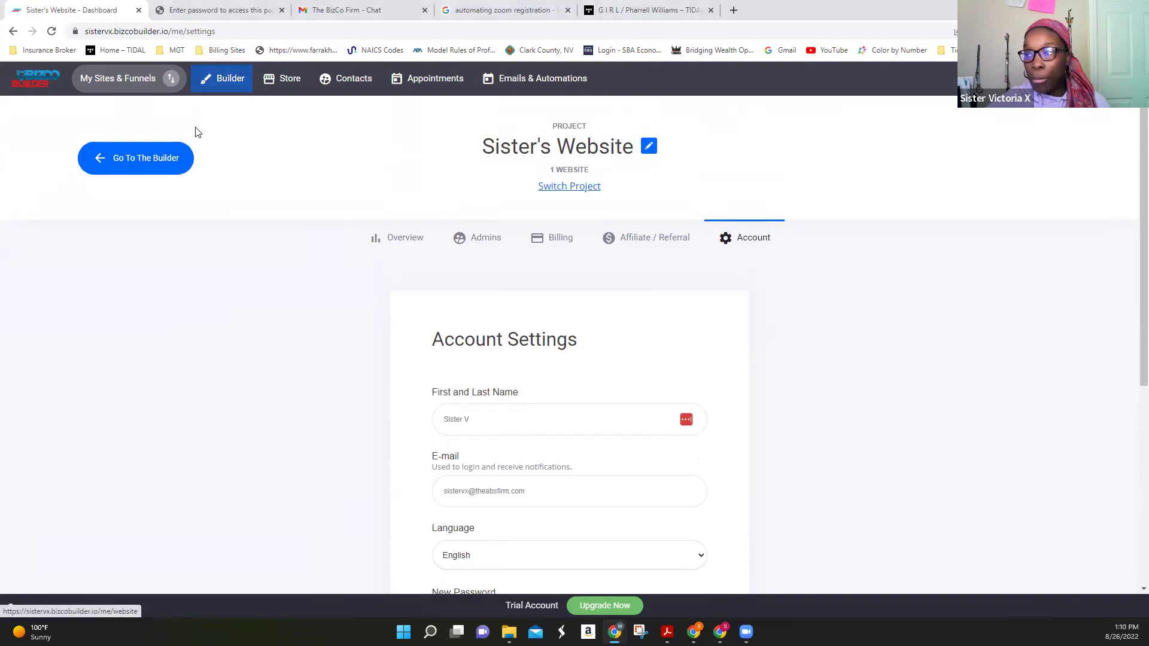
Step: Open the builder and browse the Landing Page and Online Store templates, including the store's Fashion category
{"action": "left_click", "coordinate": [228, 89]}
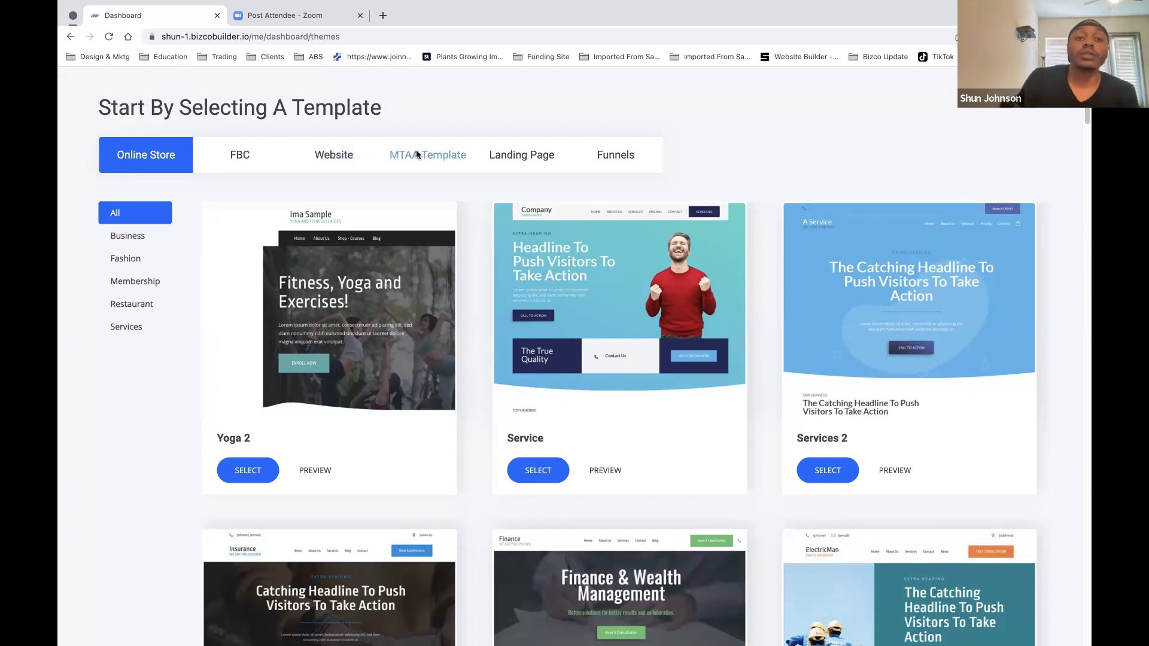
{"action": "left_click", "coordinate": [517, 156]}
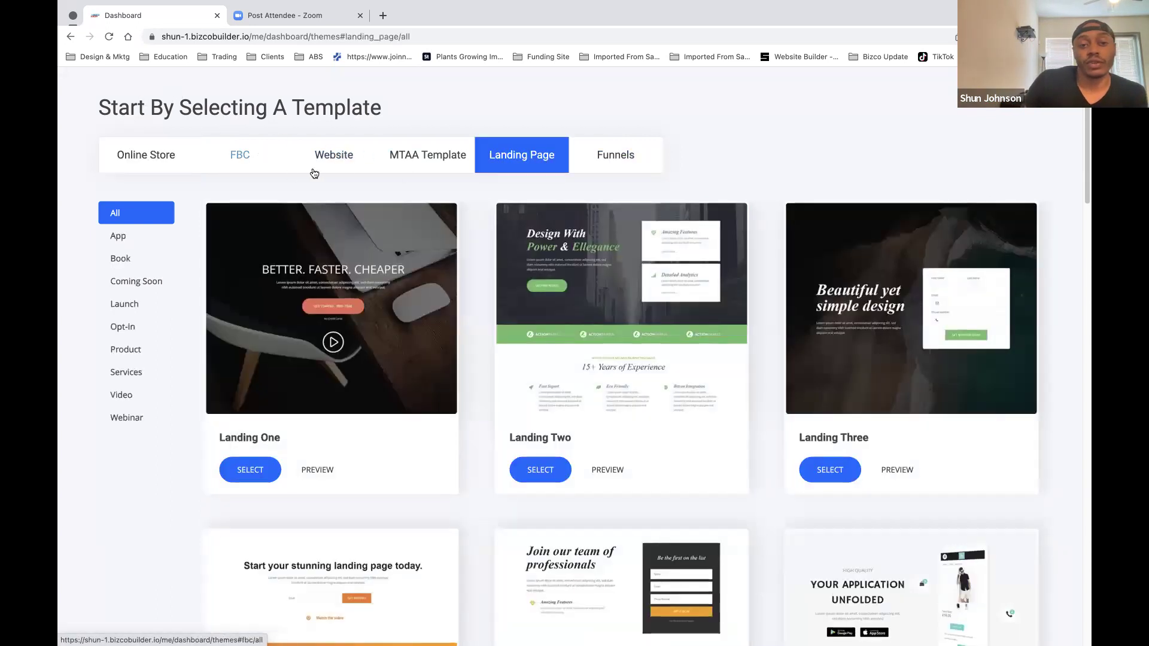
{"action": "left_click", "coordinate": [129, 153]}
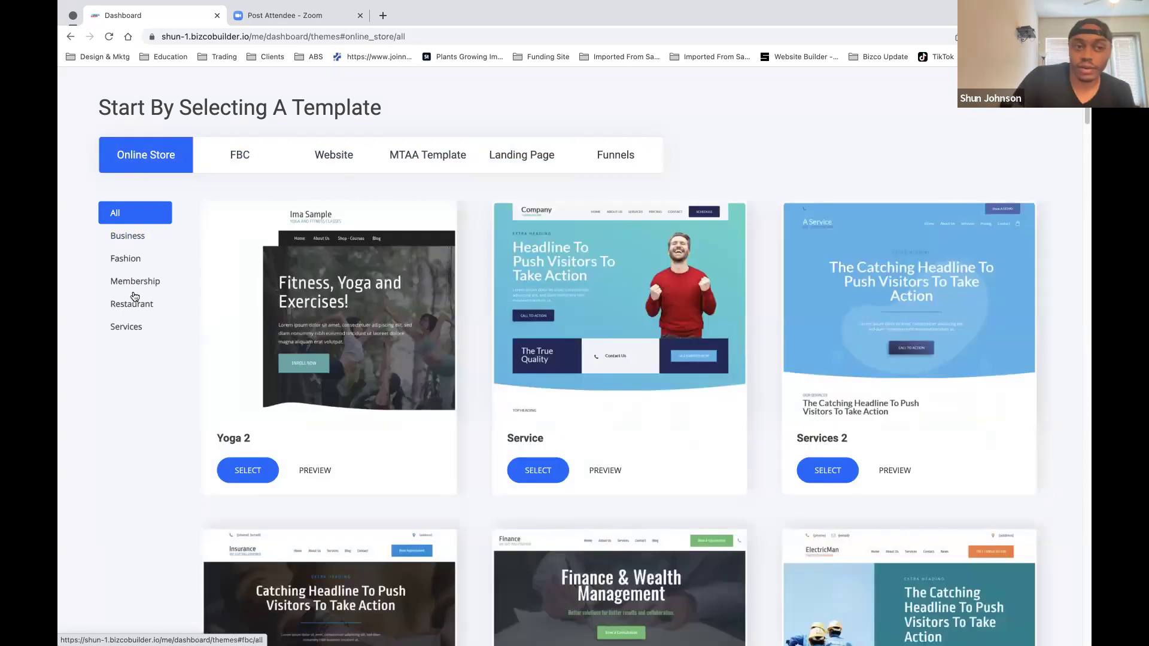
{"action": "left_click", "coordinate": [122, 256]}
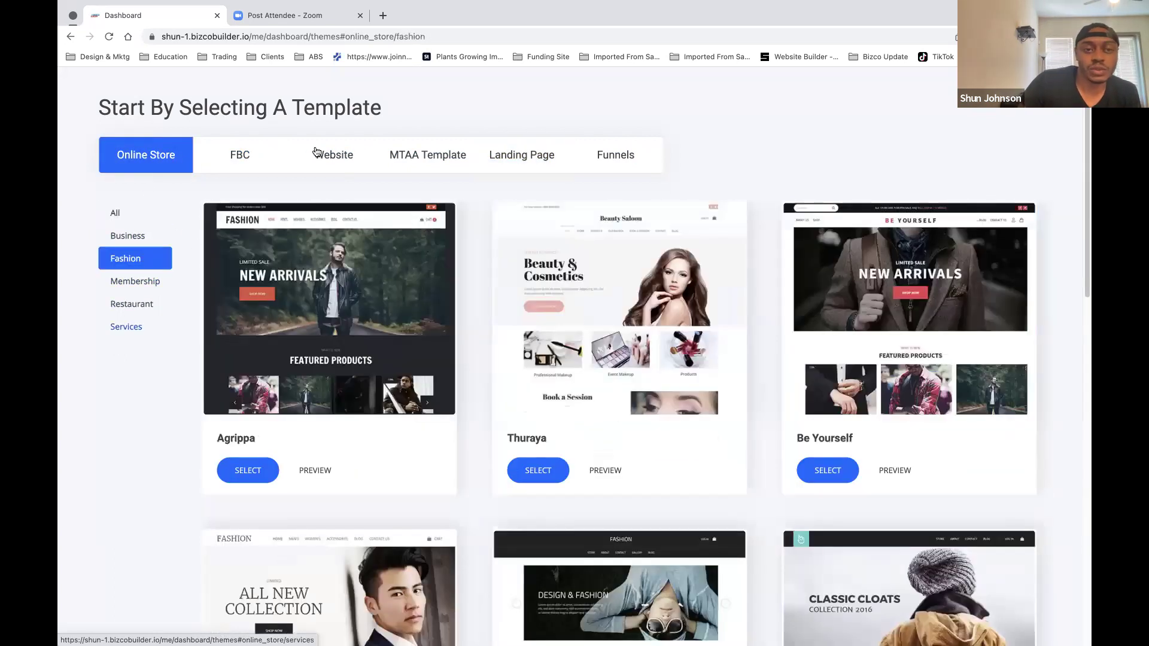
Step: Browse the Website templates in the Consulting, Membership, Photography and Art categories
{"action": "left_click", "coordinate": [317, 152]}
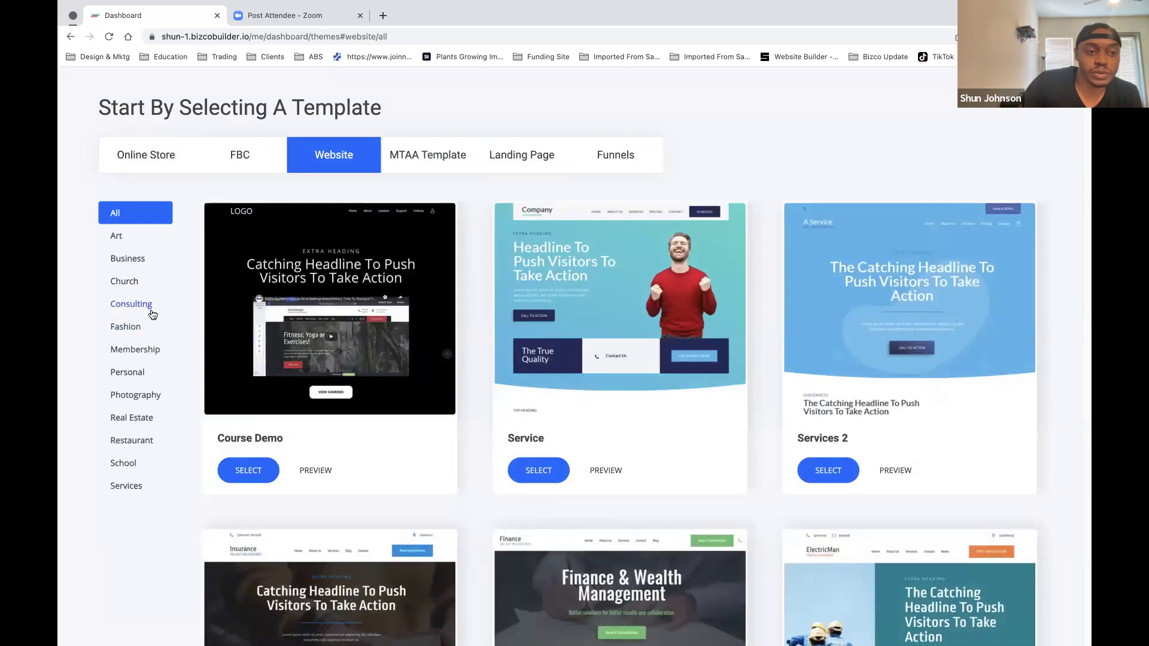
{"action": "left_click", "coordinate": [149, 306]}
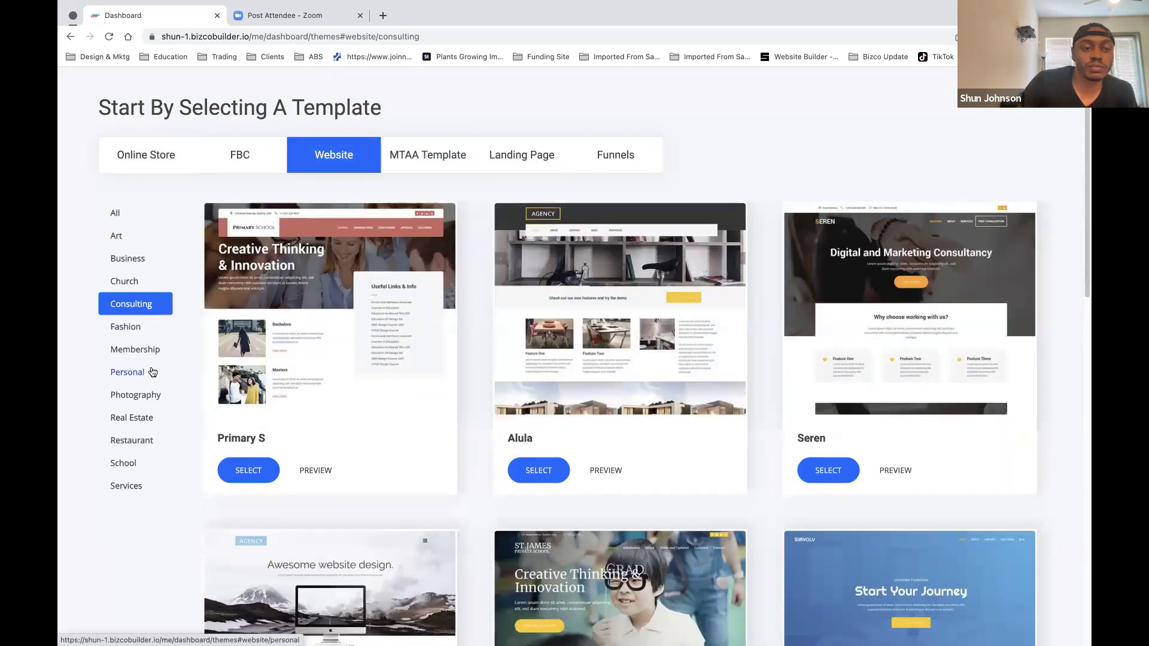
{"action": "left_click", "coordinate": [144, 353]}
{"action": "left_click", "coordinate": [135, 396]}
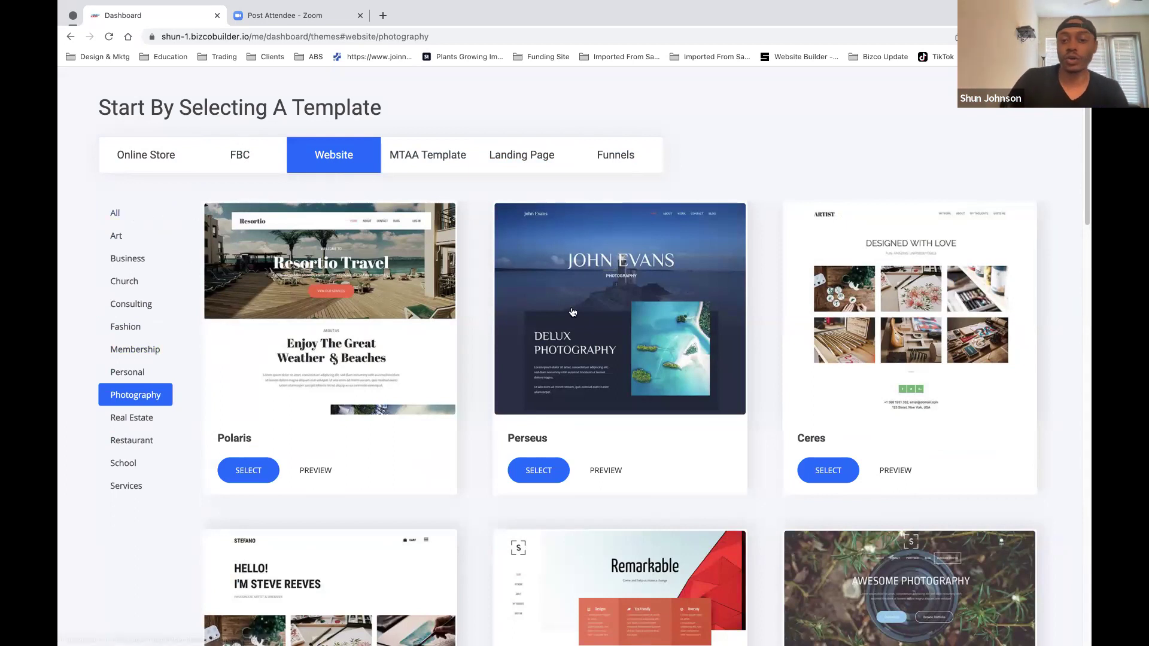
{"action": "left_click", "coordinate": [120, 235]}
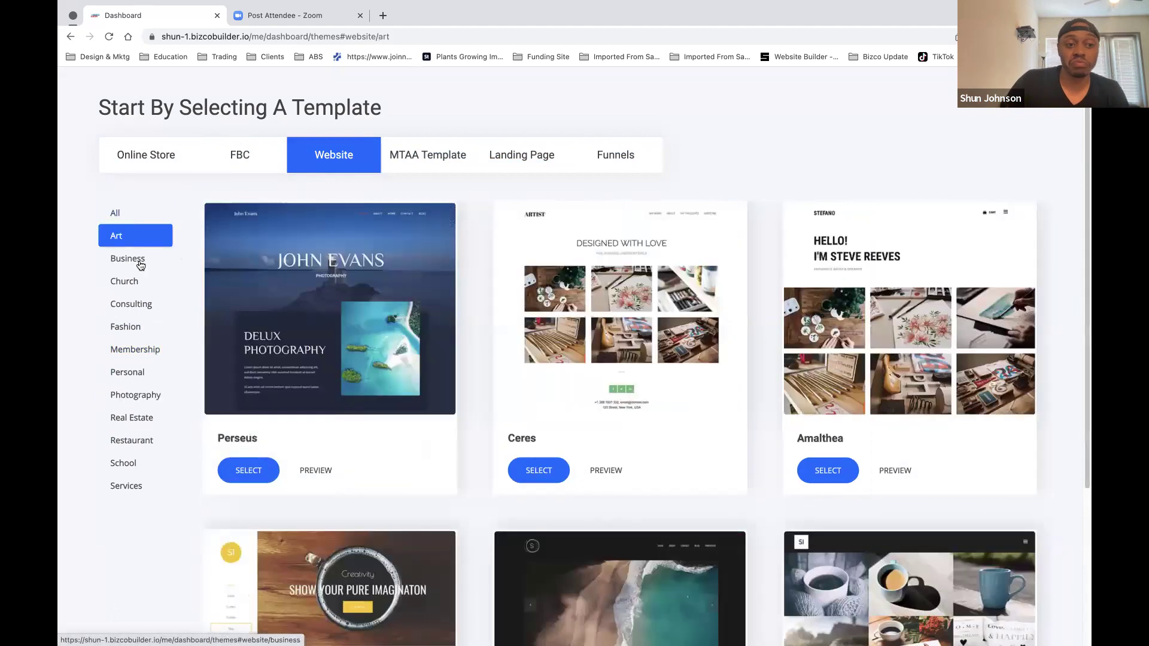
Step: Create a site titled "demo" from the Services 2 template in the Business website category, skipping the personalization form
{"action": "left_click", "coordinate": [139, 264]}
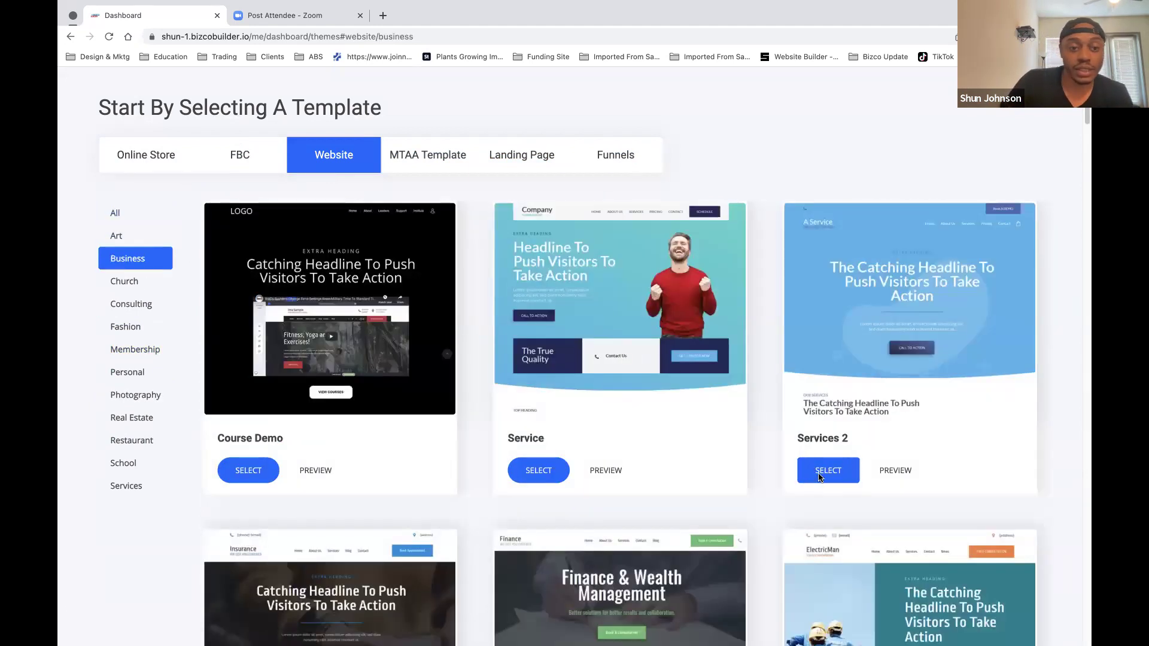
{"action": "left_click", "coordinate": [829, 471]}
{"action": "type", "text": "demo"}
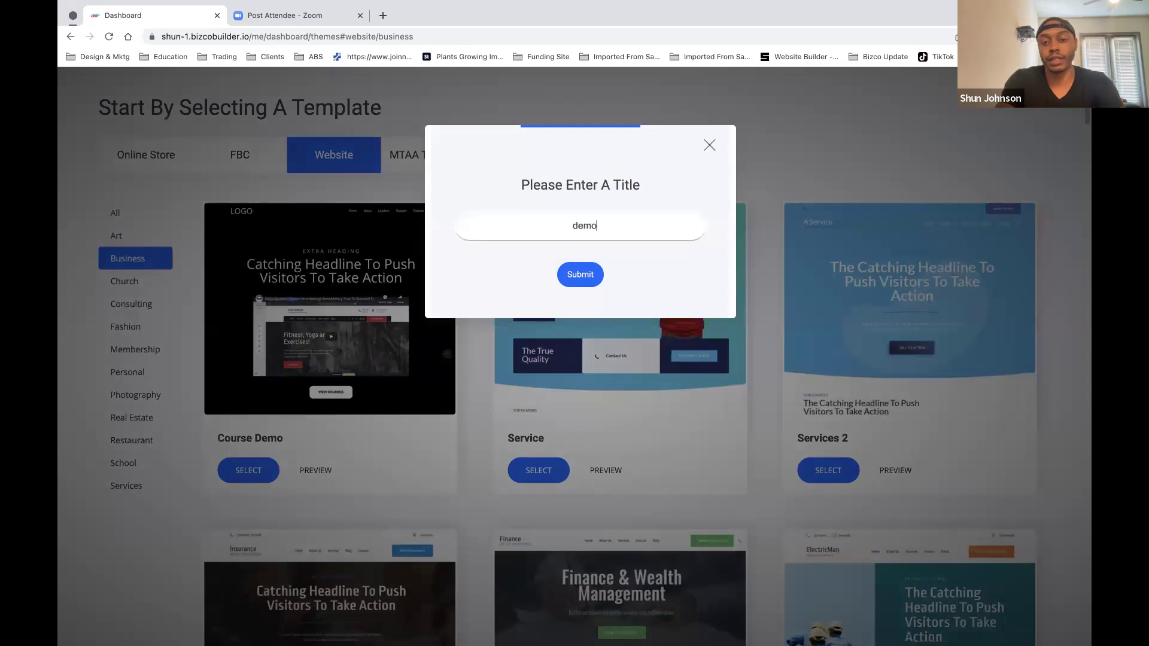
{"action": "key", "text": "Return"}
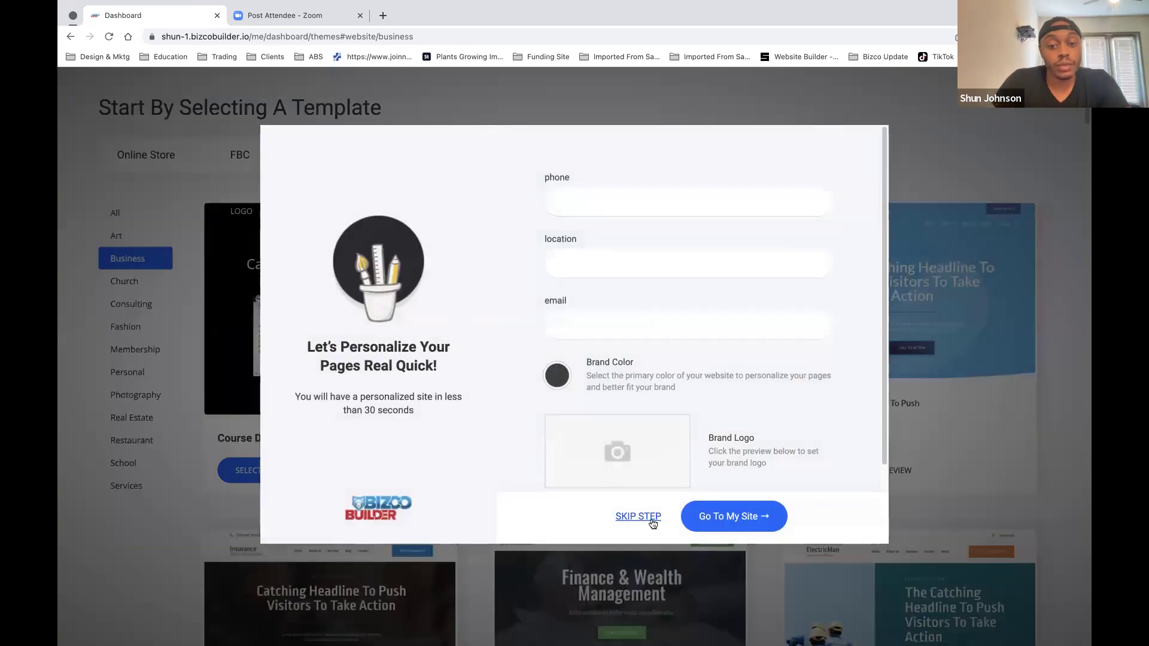
{"action": "left_click", "coordinate": [638, 517]}
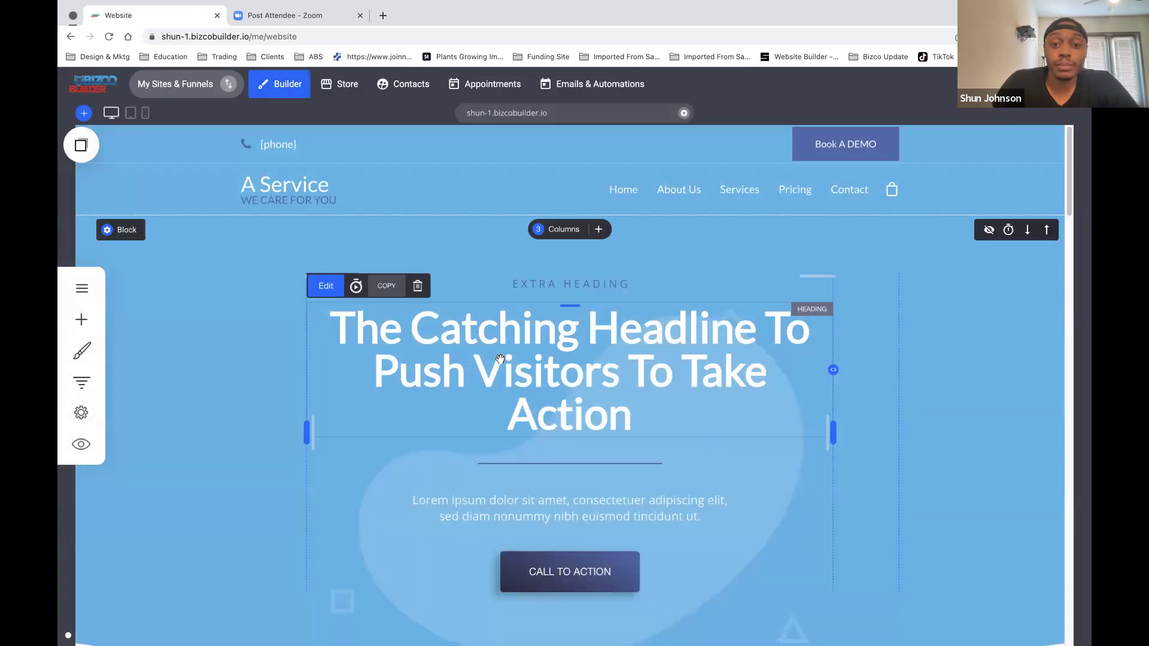
Step: Move the hero block's Call To Action button above the paragraph and its main headline below the paragraph
{"action": "scroll", "coordinate": [526, 370], "scroll_direction": "down", "scroll_amount": 2}
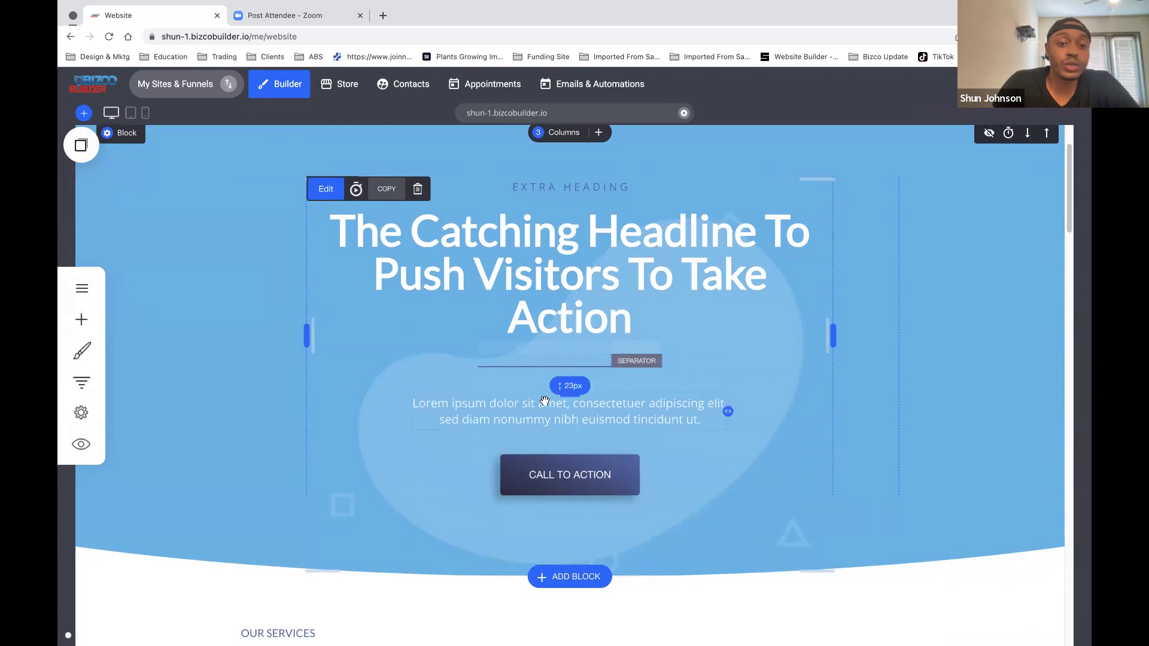
{"action": "left_click_drag", "start_coordinate": [573, 479], "coordinate": [587, 398]}
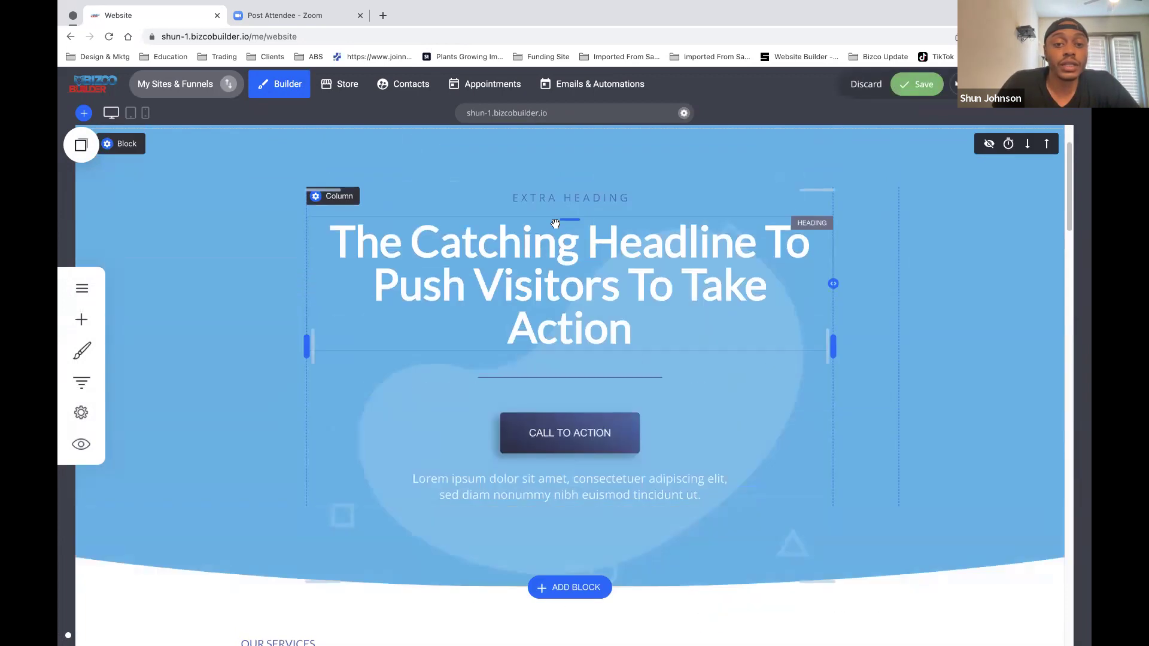
{"action": "left_click_drag", "start_coordinate": [549, 264], "coordinate": [579, 496]}
Step: Open the list of addable widgets and review its Basic, Lead Generation, Sales, Media and Other groups
{"action": "scroll", "coordinate": [579, 496], "scroll_direction": "down", "scroll_amount": 4}
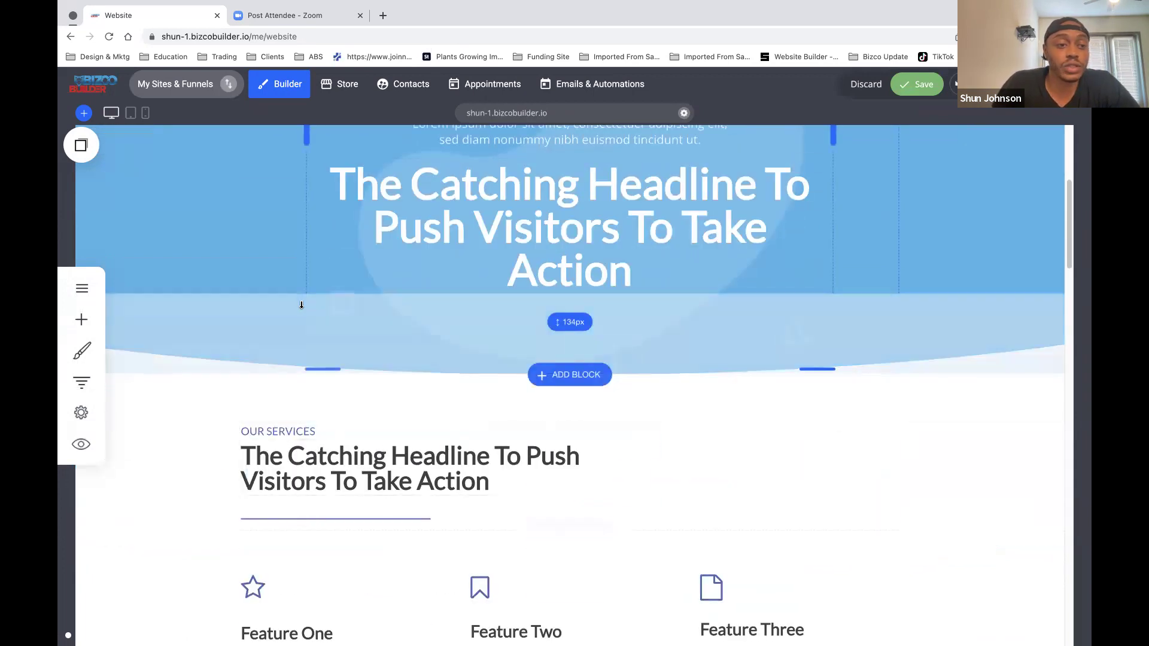
{"action": "scroll", "coordinate": [211, 239], "scroll_direction": "down", "scroll_amount": 2}
{"action": "left_click", "coordinate": [80, 321]}
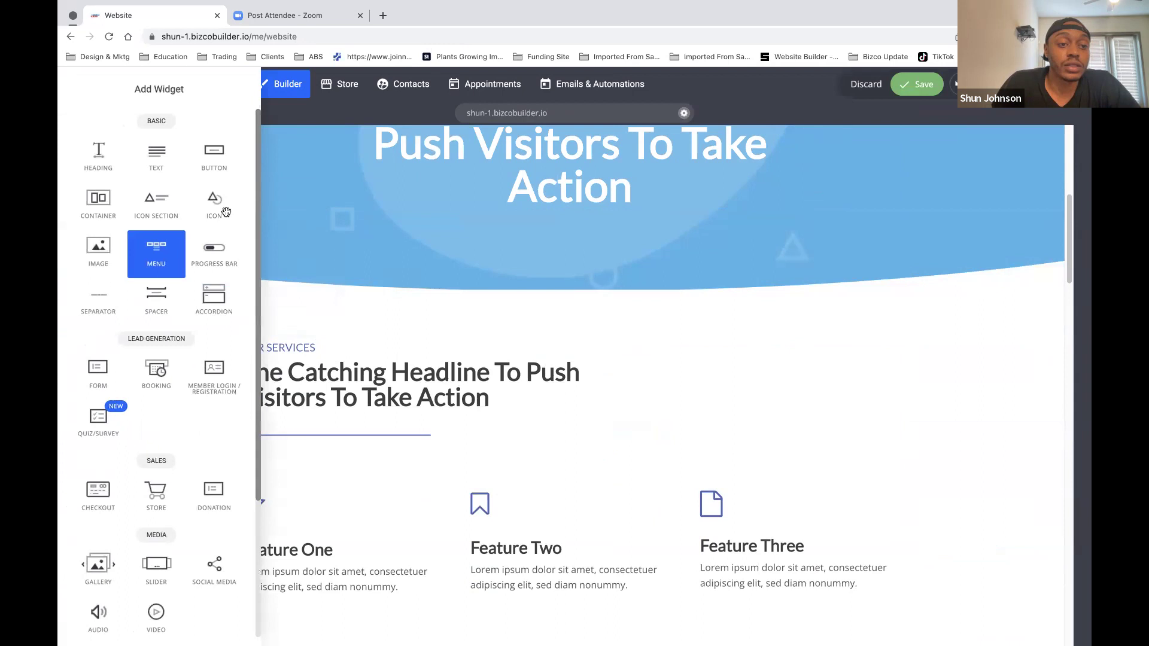
{"action": "scroll", "coordinate": [178, 270], "scroll_direction": "down", "scroll_amount": 1}
{"action": "scroll", "coordinate": [178, 269], "scroll_direction": "down", "scroll_amount": 3}
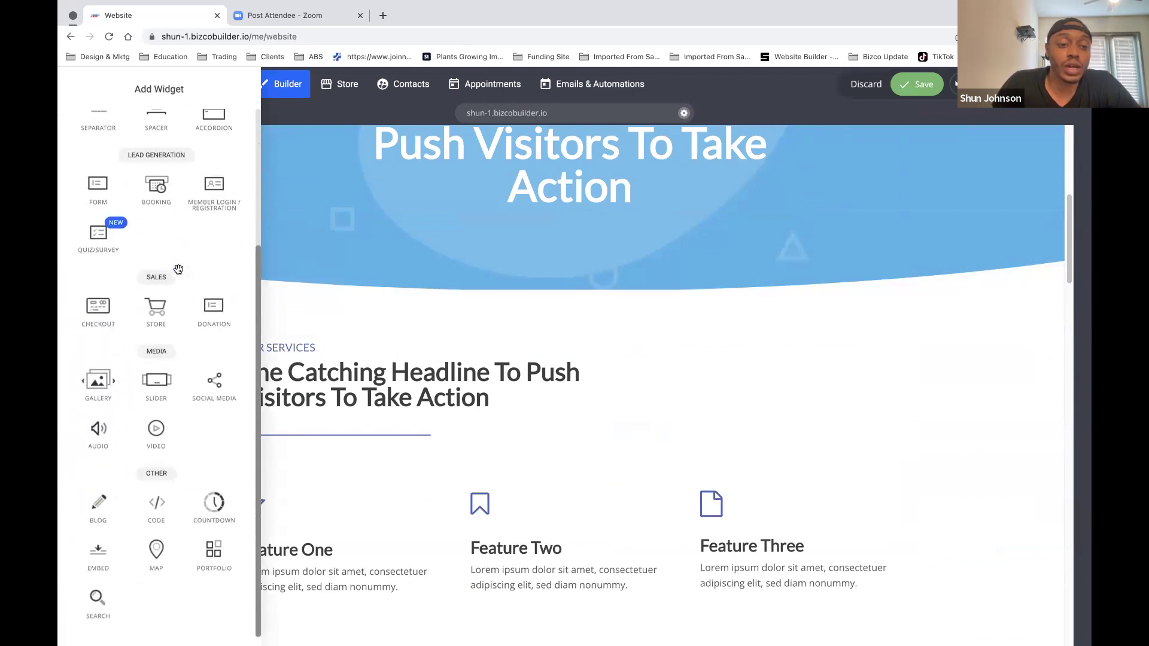
{"action": "scroll", "coordinate": [178, 269], "scroll_direction": "up", "scroll_amount": 4}
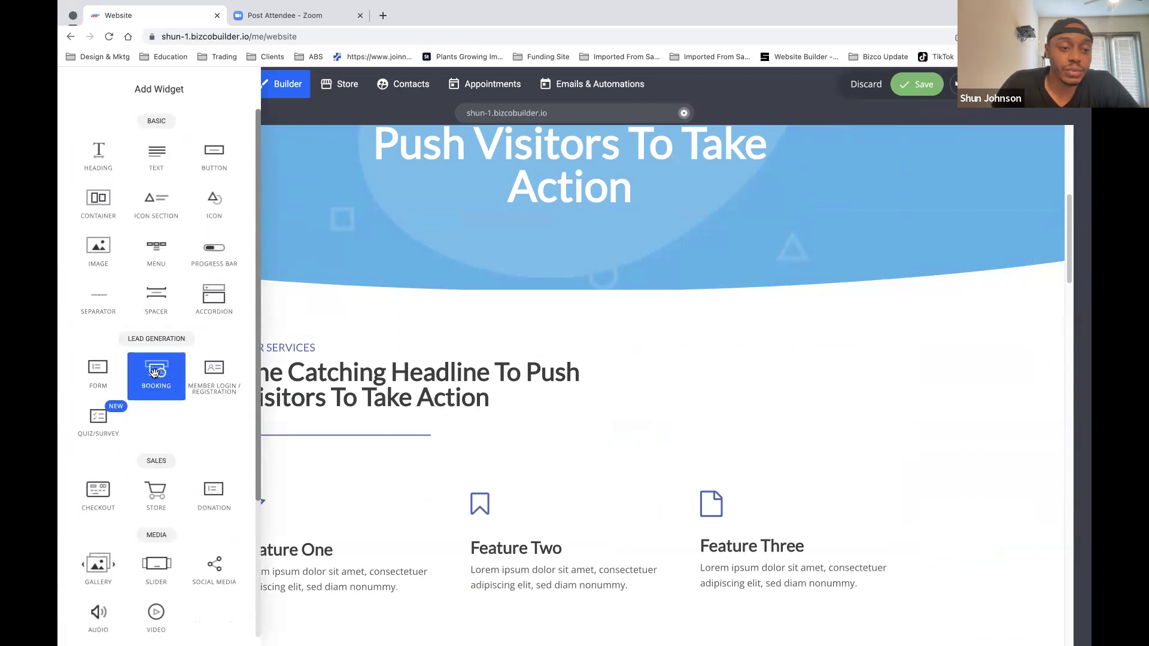
{"action": "scroll", "coordinate": [198, 392], "scroll_direction": "down", "scroll_amount": 1}
{"action": "scroll", "coordinate": [199, 393], "scroll_direction": "down", "scroll_amount": 4}
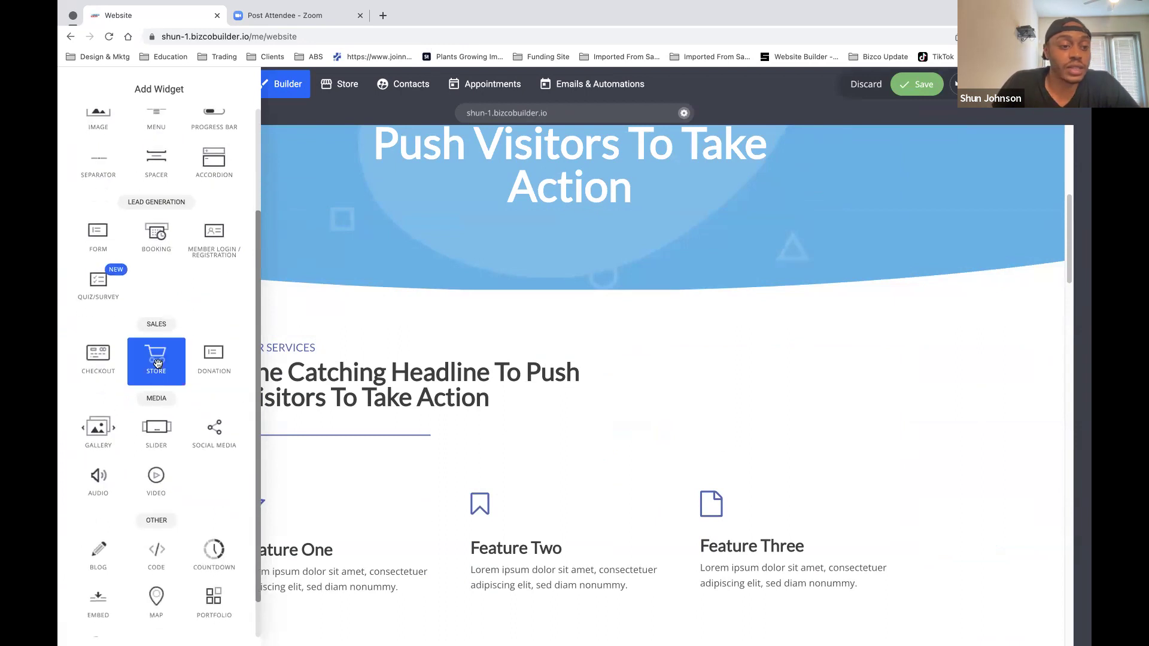
{"action": "scroll", "coordinate": [158, 366], "scroll_direction": "down", "scroll_amount": 2}
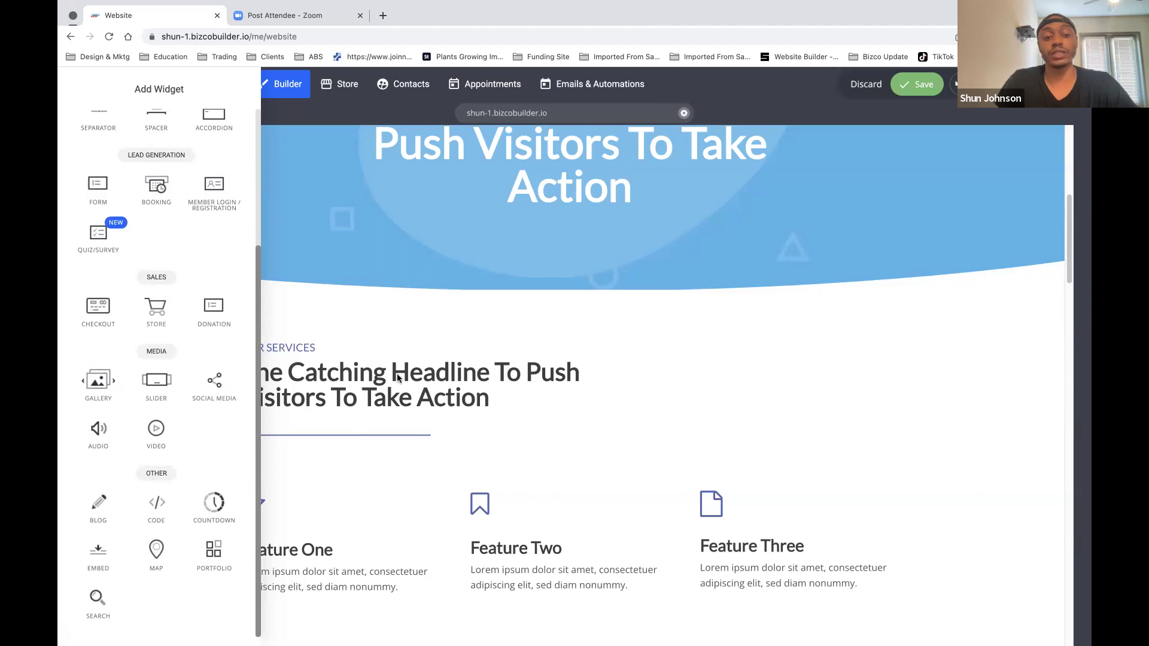
Step: Add a Store widget above the Our Services heading and close its product settings
{"action": "left_click_drag", "start_coordinate": [157, 309], "coordinate": [601, 328]}
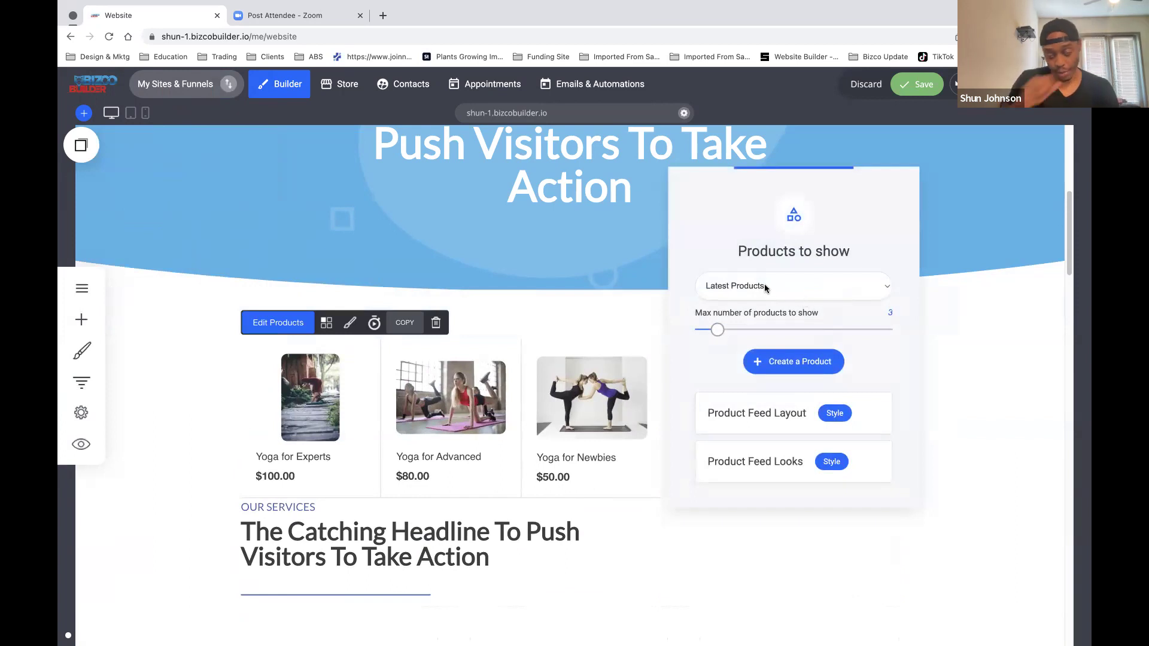
{"action": "left_click", "coordinate": [463, 242]}
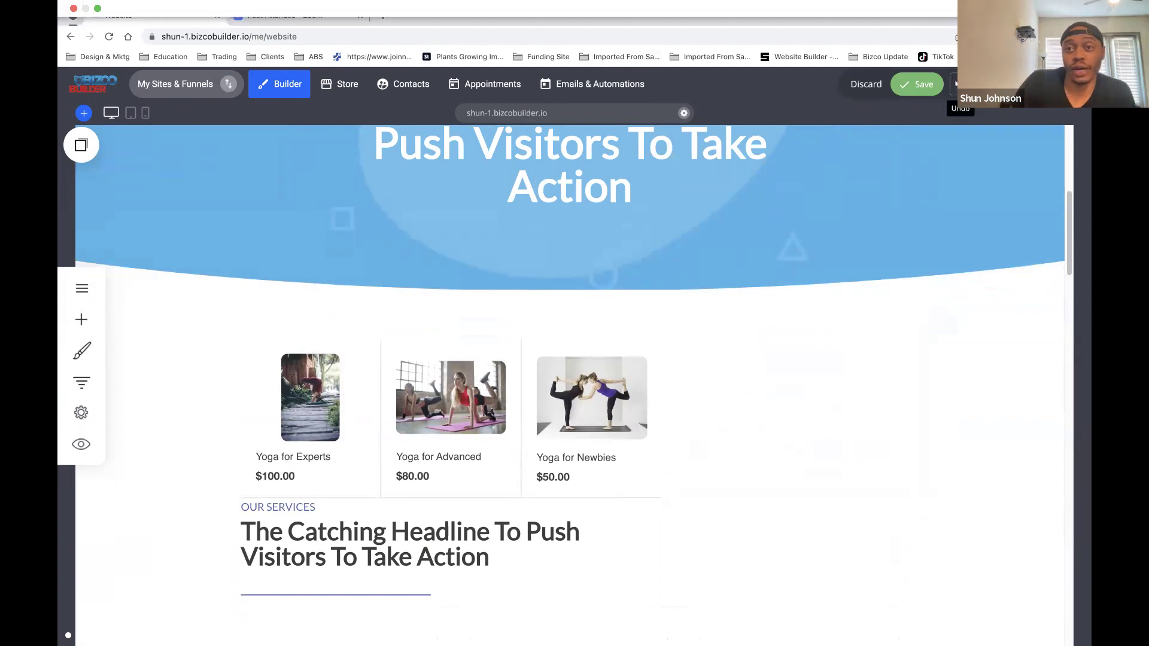
Step: Undo the Store widget and the headline move, and discard the remaining unsaved page changes
{"action": "left_click", "coordinate": [960, 84]}
{"action": "left_click", "coordinate": [960, 85]}
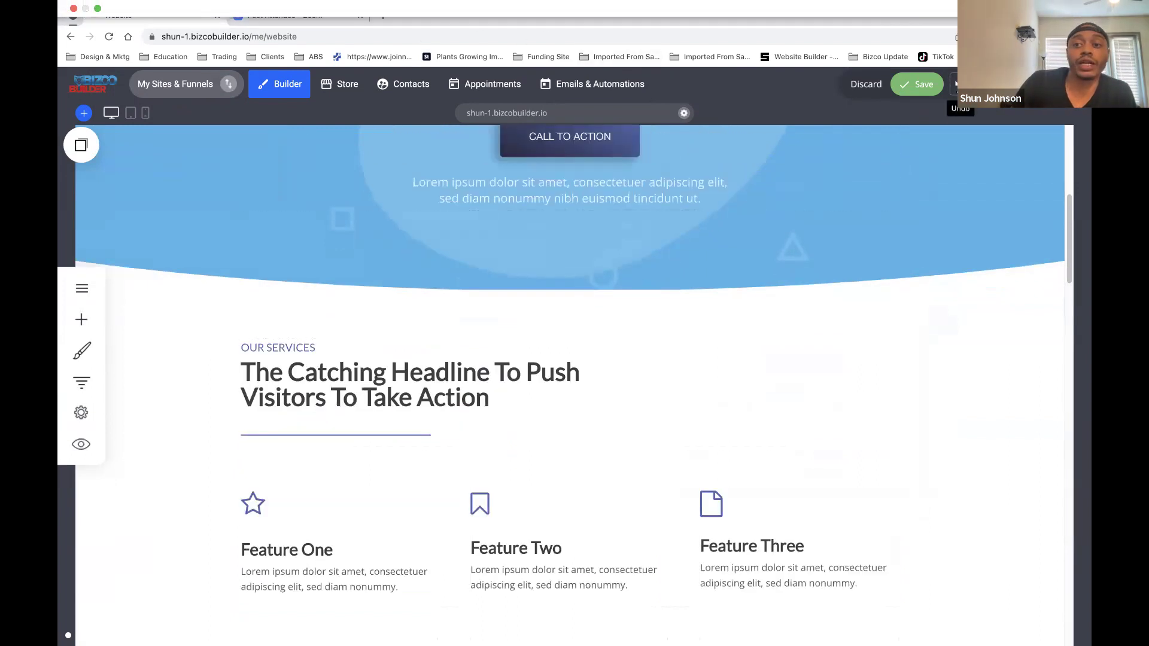
{"action": "left_click", "coordinate": [866, 85]}
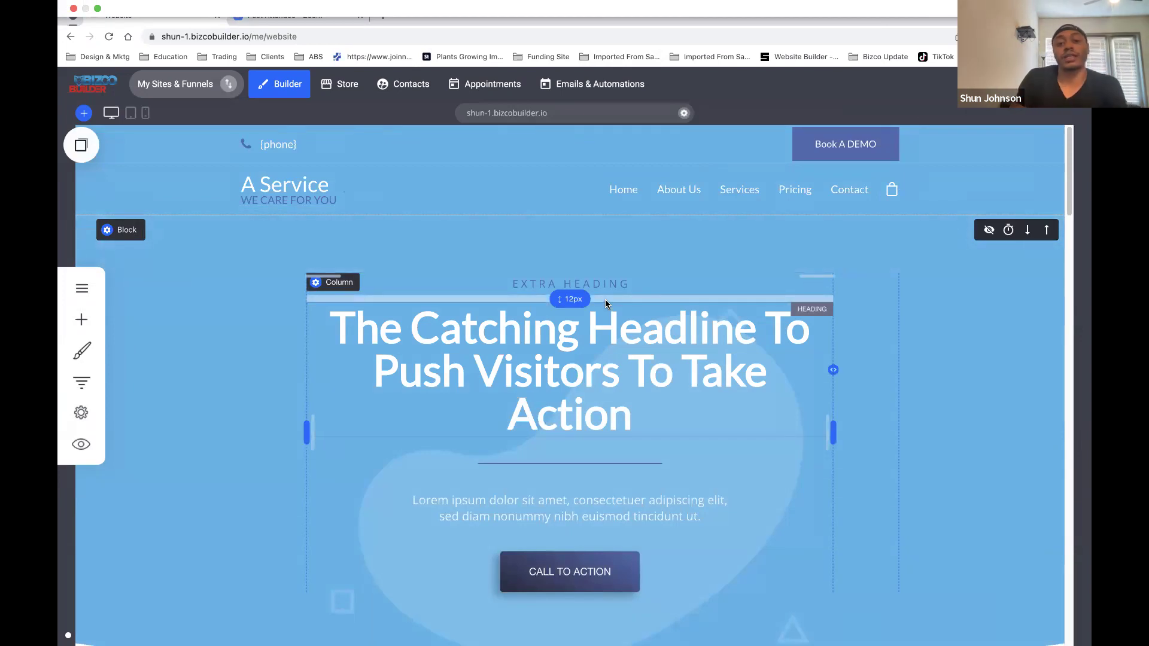
Step: Reduce the gap above the hero's Call To Action button to 33 px and extend the hero block's bottom spacing
{"action": "scroll", "coordinate": [547, 314], "scroll_direction": "down", "scroll_amount": 3}
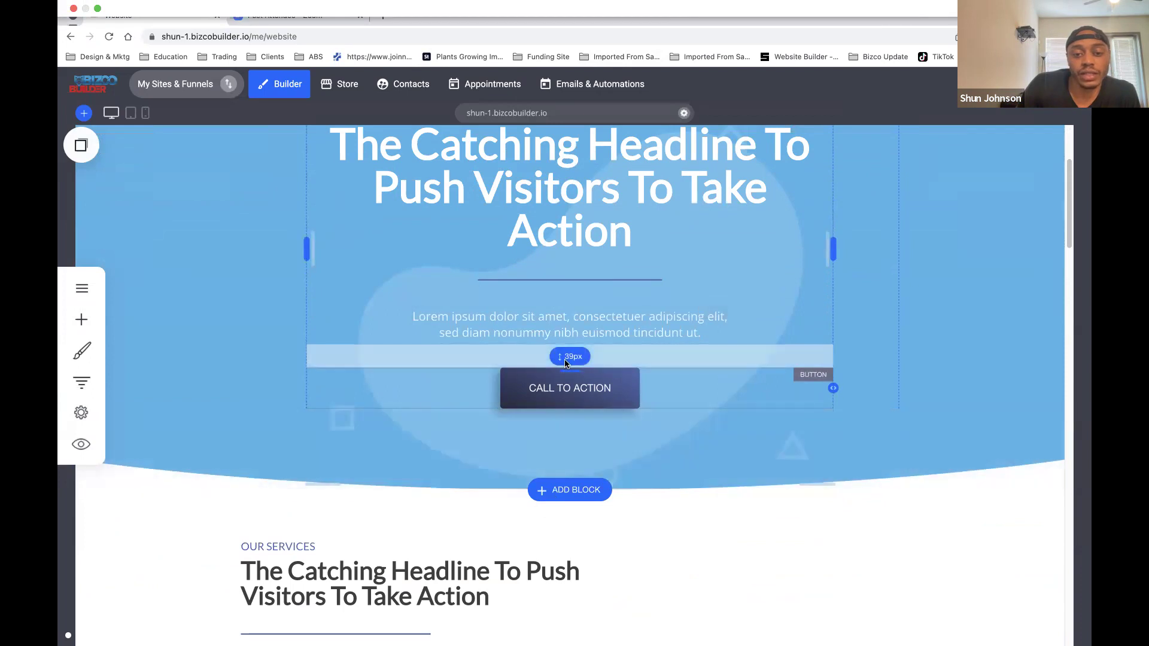
{"action": "mouse_move", "coordinate": [573, 363]}
{"action": "left_mouse_down"}
{"action": "mouse_move", "coordinate": [590, 473]}
{"action": "mouse_move", "coordinate": [589, 361]}
{"action": "left_mouse_up"}
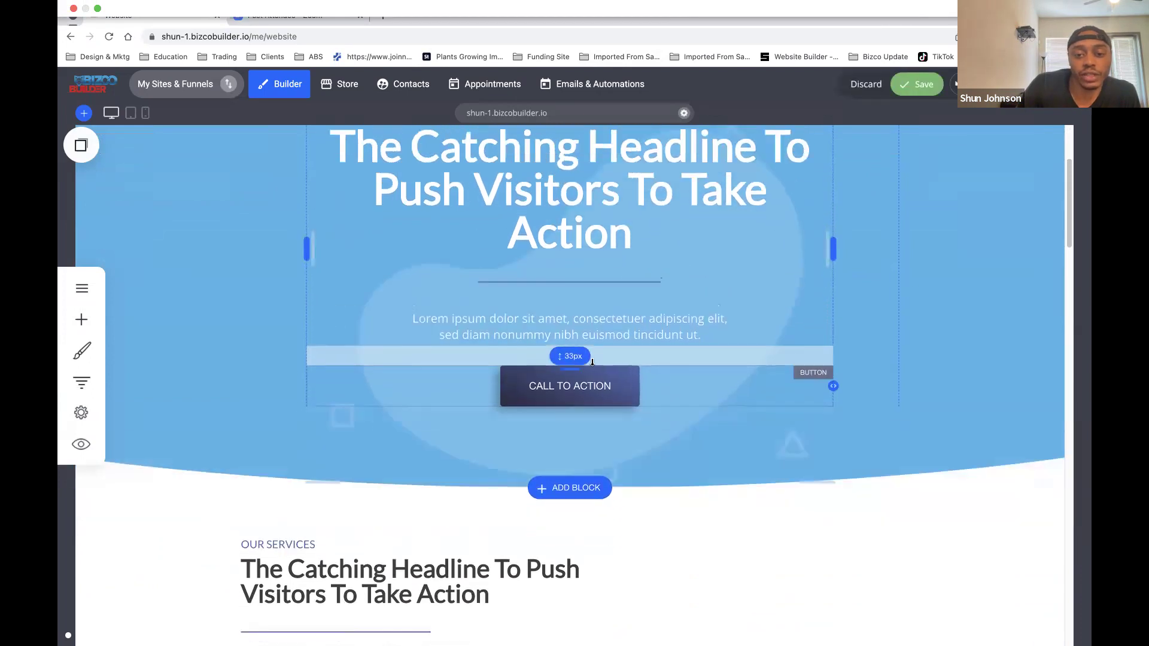
{"action": "mouse_move", "coordinate": [589, 484]}
{"action": "left_mouse_down"}
{"action": "mouse_move", "coordinate": [578, 623]}
{"action": "mouse_move", "coordinate": [572, 434]}
{"action": "mouse_move", "coordinate": [584, 571]}
{"action": "left_mouse_up"}
{"action": "scroll", "coordinate": [563, 382], "scroll_direction": "up", "scroll_amount": 2}
{"action": "scroll", "coordinate": [562, 382], "scroll_direction": "down", "scroll_amount": 4}
{"action": "mouse_move", "coordinate": [530, 459]}
{"action": "left_mouse_down"}
{"action": "mouse_move", "coordinate": [531, 395]}
{"action": "mouse_move", "coordinate": [529, 439]}
{"action": "left_mouse_up"}
{"action": "scroll", "coordinate": [444, 334], "scroll_direction": "up", "scroll_amount": 4}
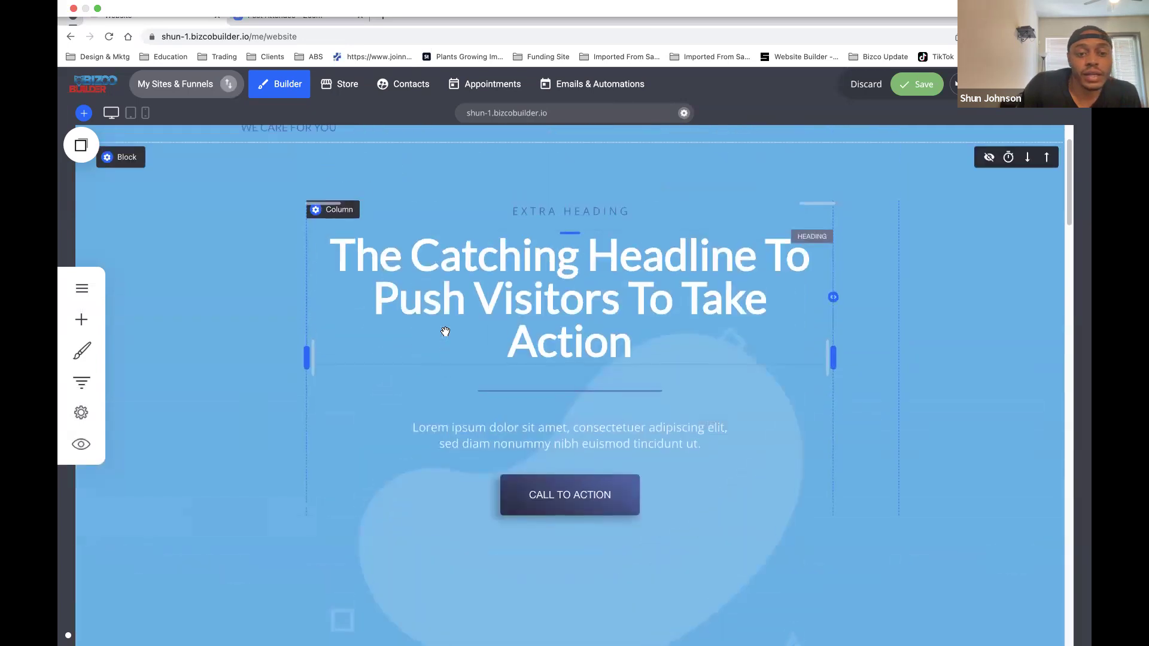
Step: Open the image settings of the photo in the Call To Action Headline section and bring up the file manager from them
{"action": "scroll", "coordinate": [445, 332], "scroll_direction": "down", "scroll_amount": 6}
{"action": "scroll", "coordinate": [446, 331], "scroll_direction": "down", "scroll_amount": 10}
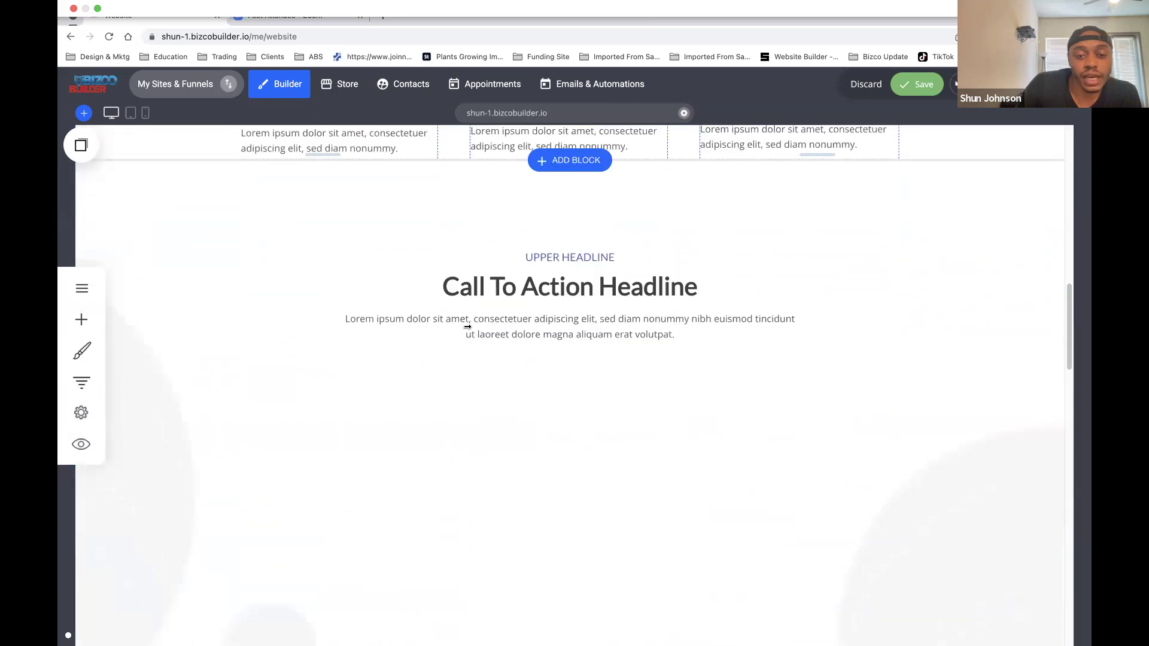
{"action": "scroll", "coordinate": [551, 395], "scroll_direction": "down", "scroll_amount": 1}
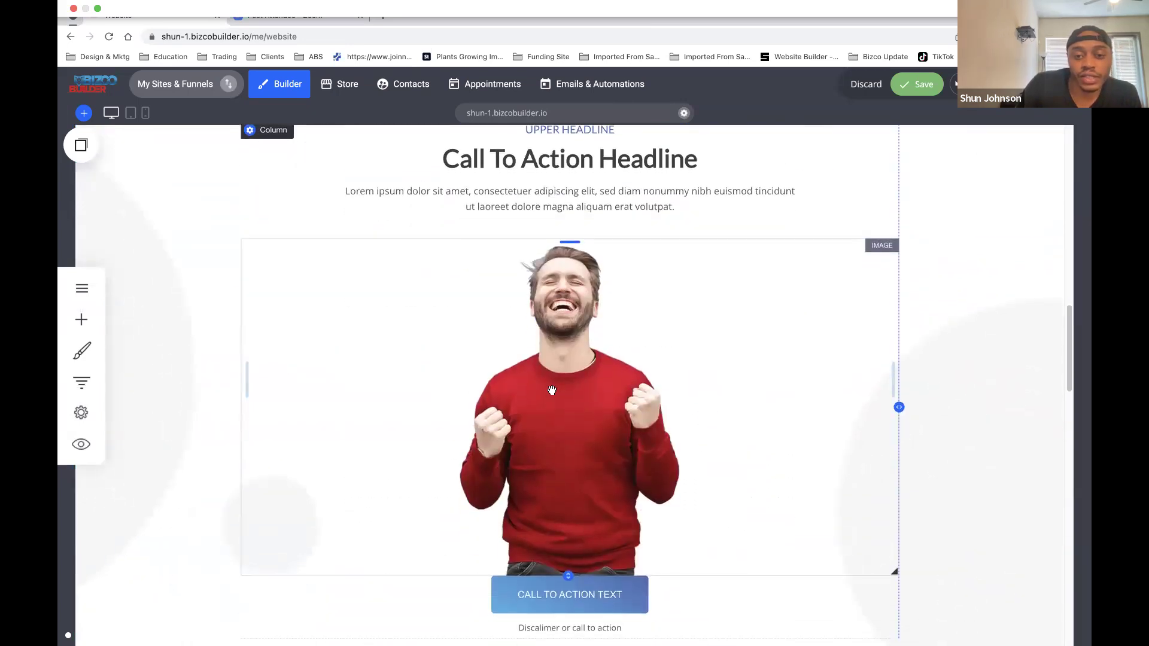
{"action": "left_click", "coordinate": [584, 352]}
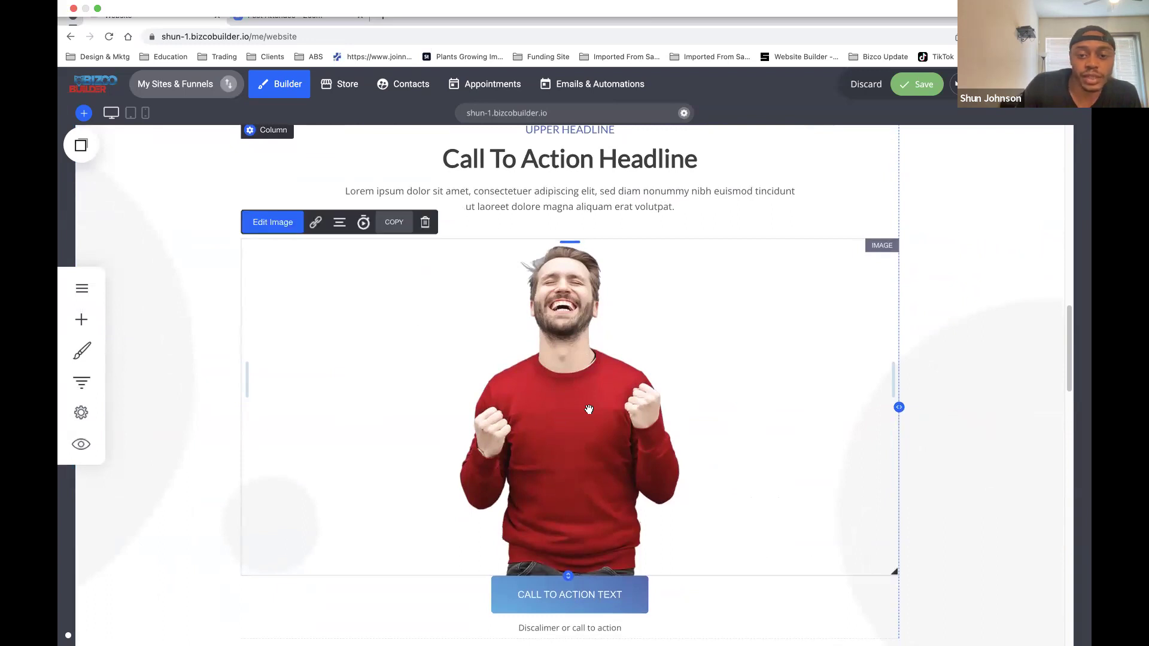
{"action": "left_click", "coordinate": [285, 224]}
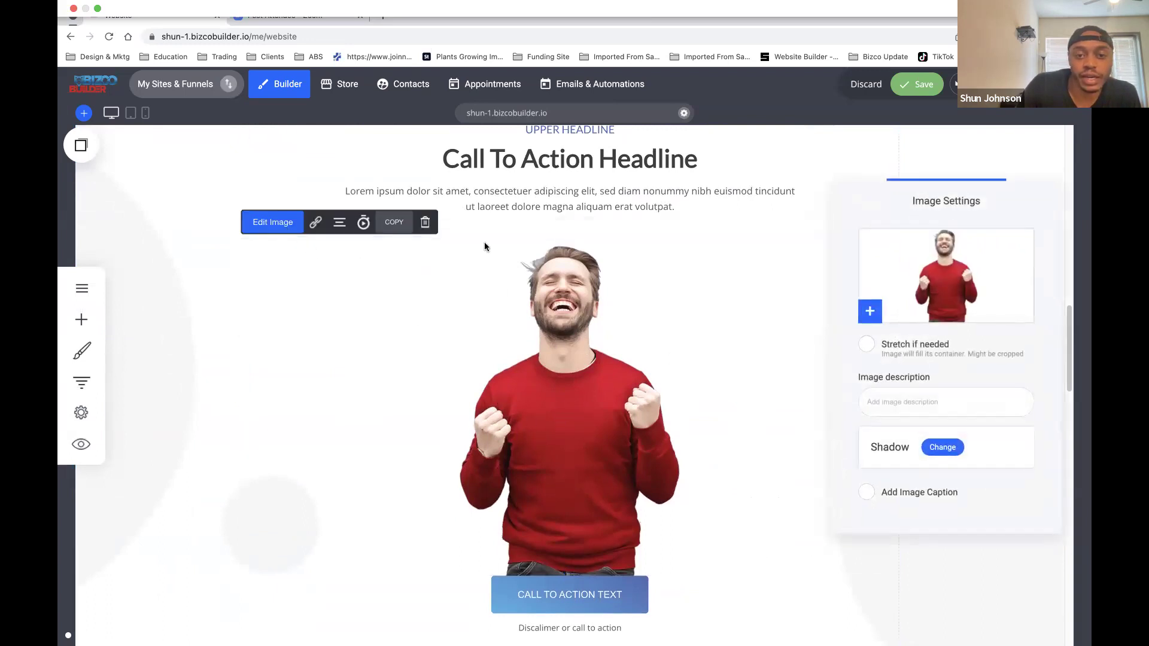
{"action": "left_click", "coordinate": [272, 222]}
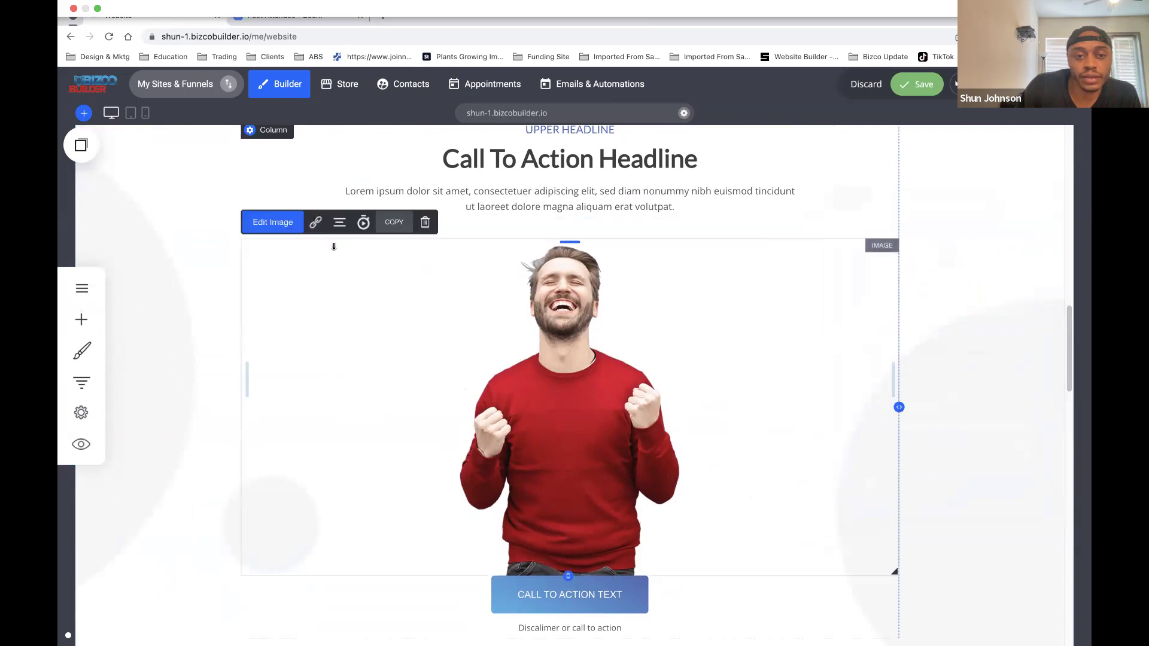
{"action": "left_click", "coordinate": [274, 221]}
{"action": "left_click", "coordinate": [274, 222]}
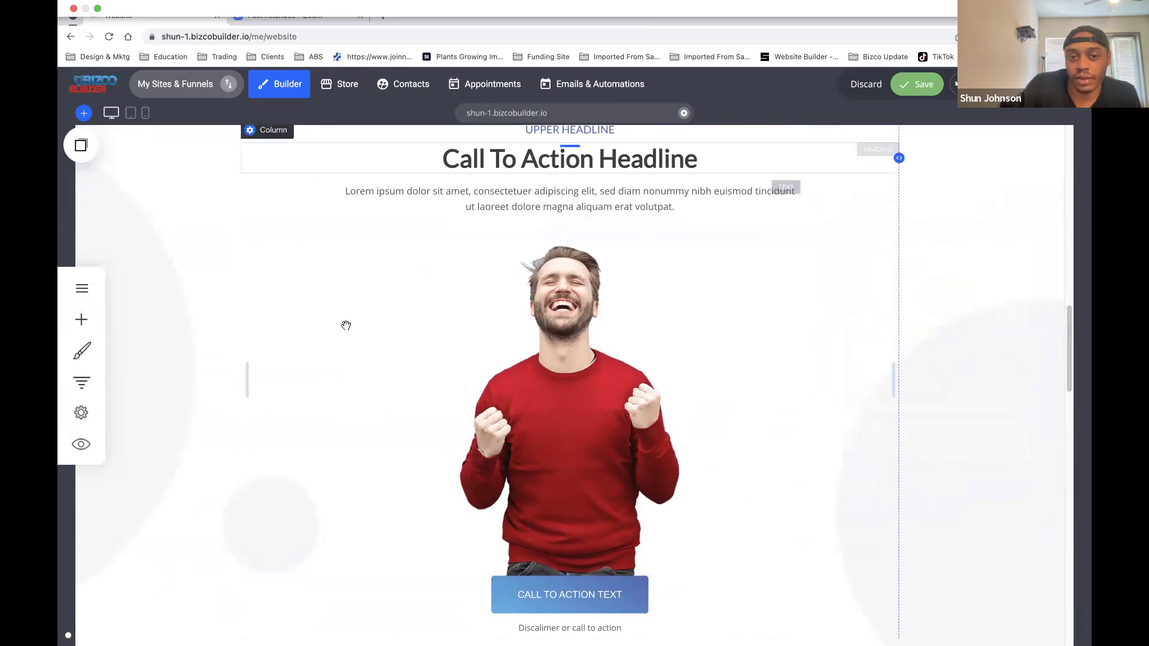
{"action": "left_click", "coordinate": [298, 229]}
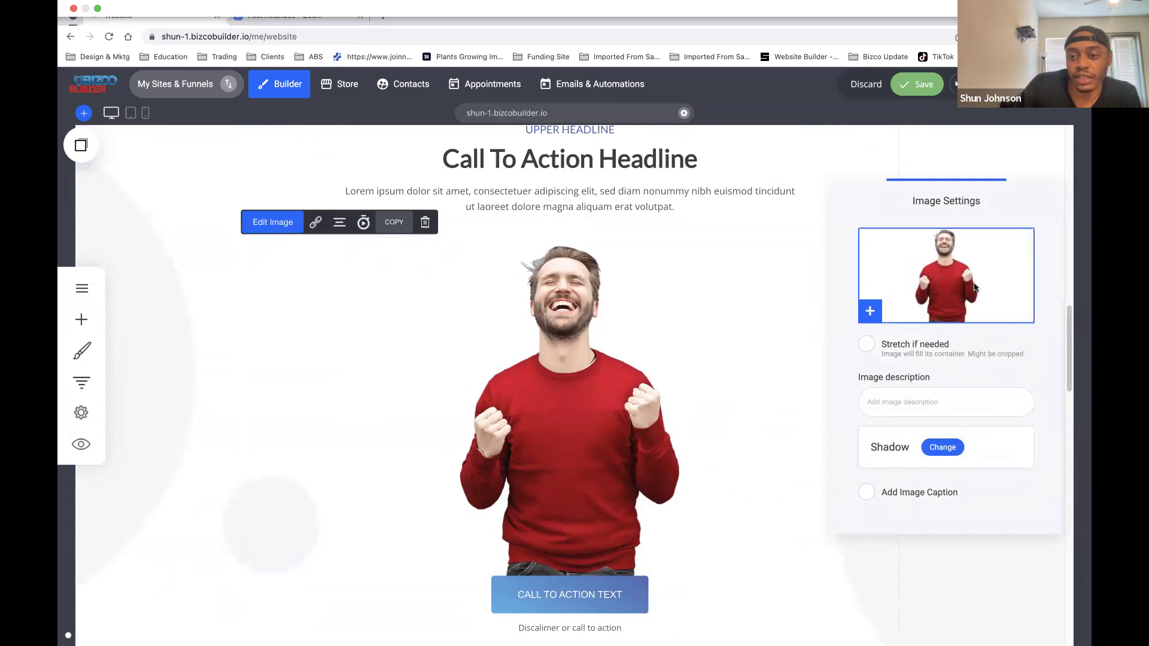
{"action": "left_click", "coordinate": [946, 291]}
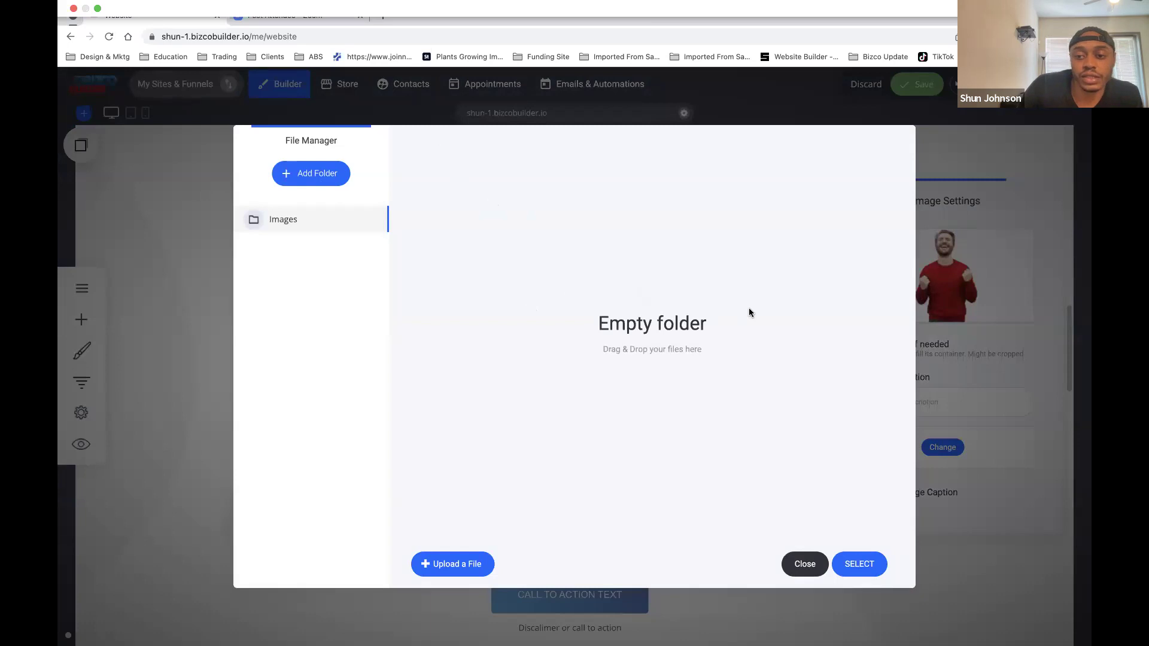
Step: Start uploading a file to the Images folder, cancel the upload, and close the file manager and image settings
{"action": "left_click", "coordinate": [462, 562]}
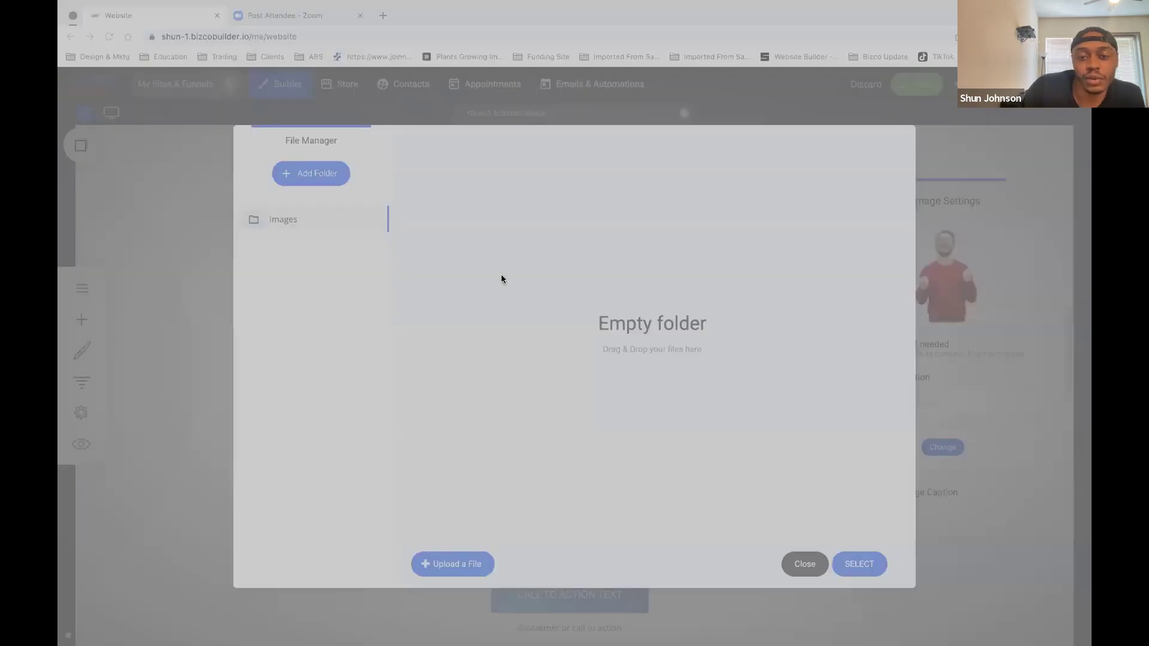
{"action": "left_click", "coordinate": [746, 471]}
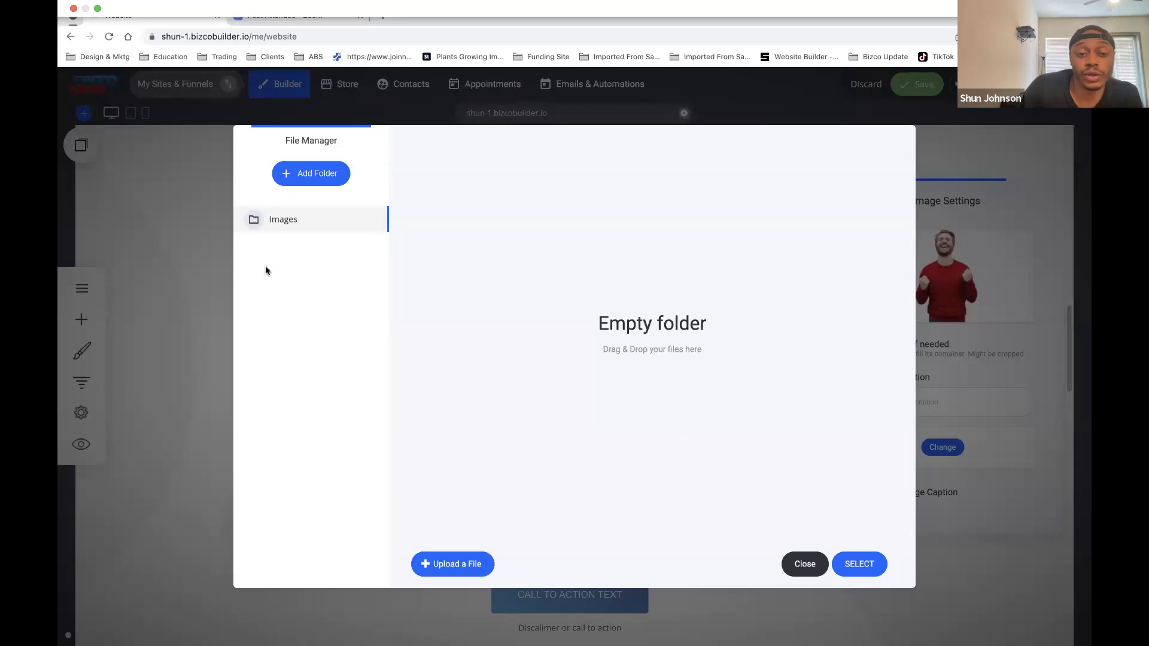
{"action": "left_click", "coordinate": [805, 564]}
{"action": "left_click", "coordinate": [427, 332]}
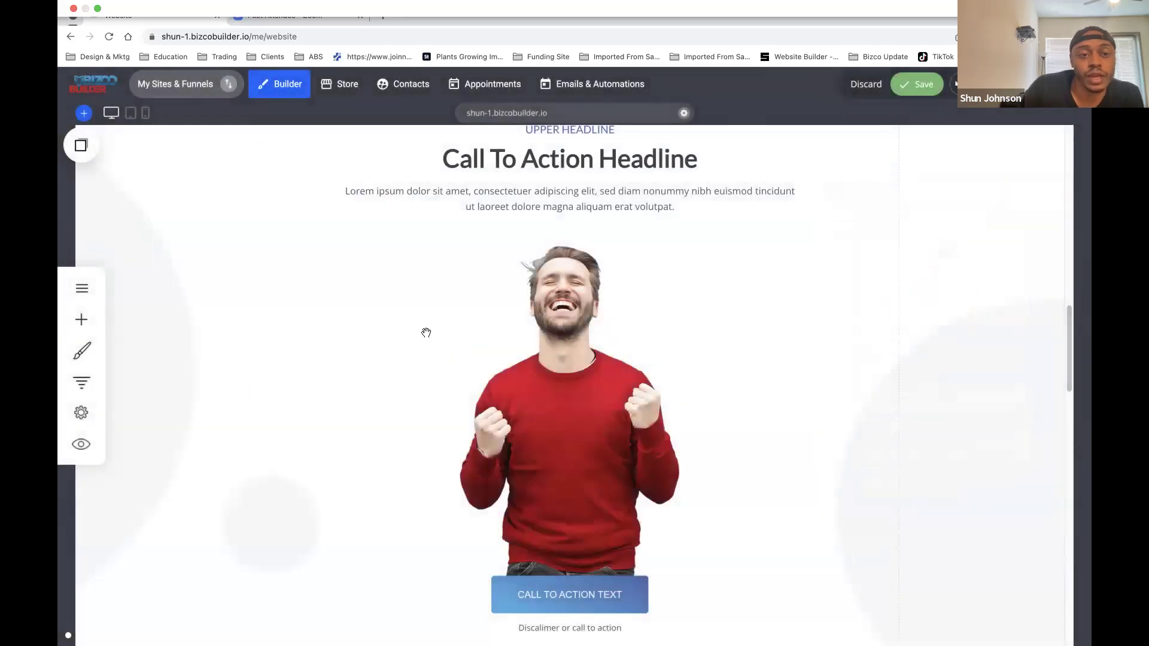
Step: Look at the hero block's container settings and its background image picker, and close both without choosing an image
{"action": "scroll", "coordinate": [495, 249], "scroll_direction": "up", "scroll_amount": 10}
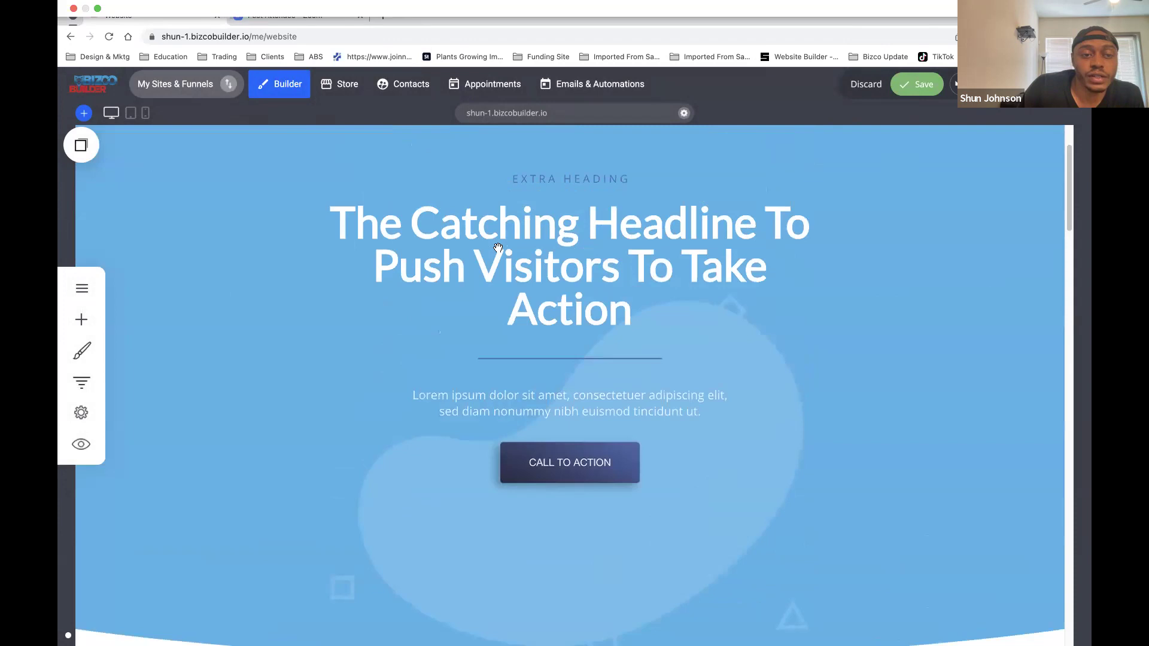
{"action": "left_click", "coordinate": [182, 229]}
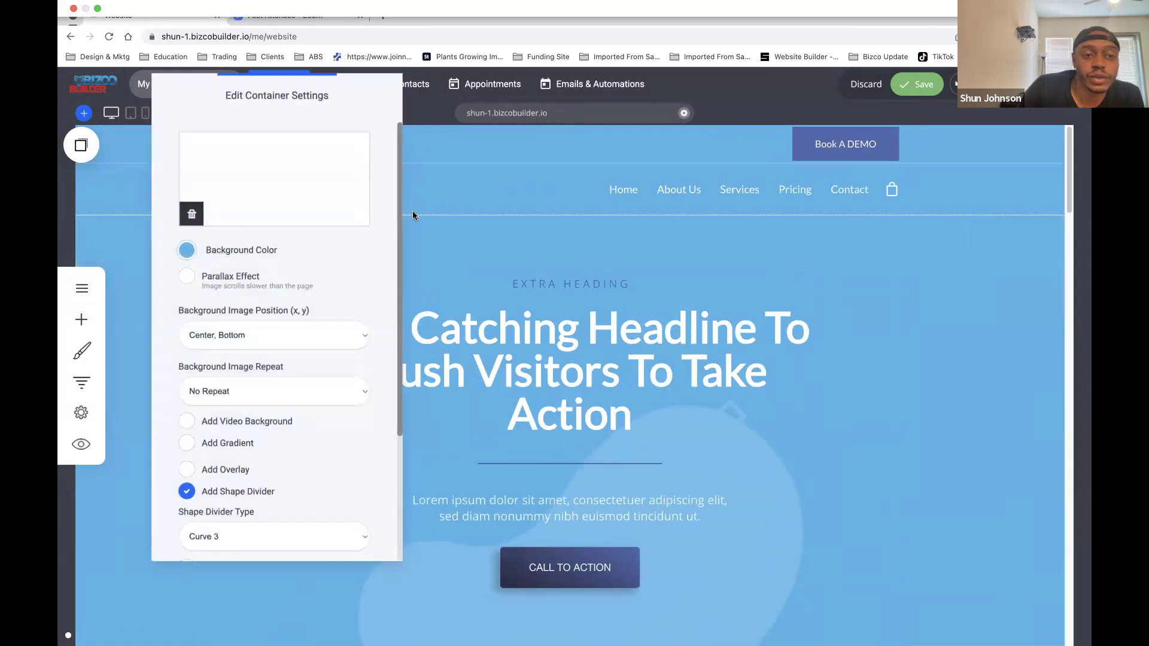
{"action": "left_click", "coordinate": [134, 248]}
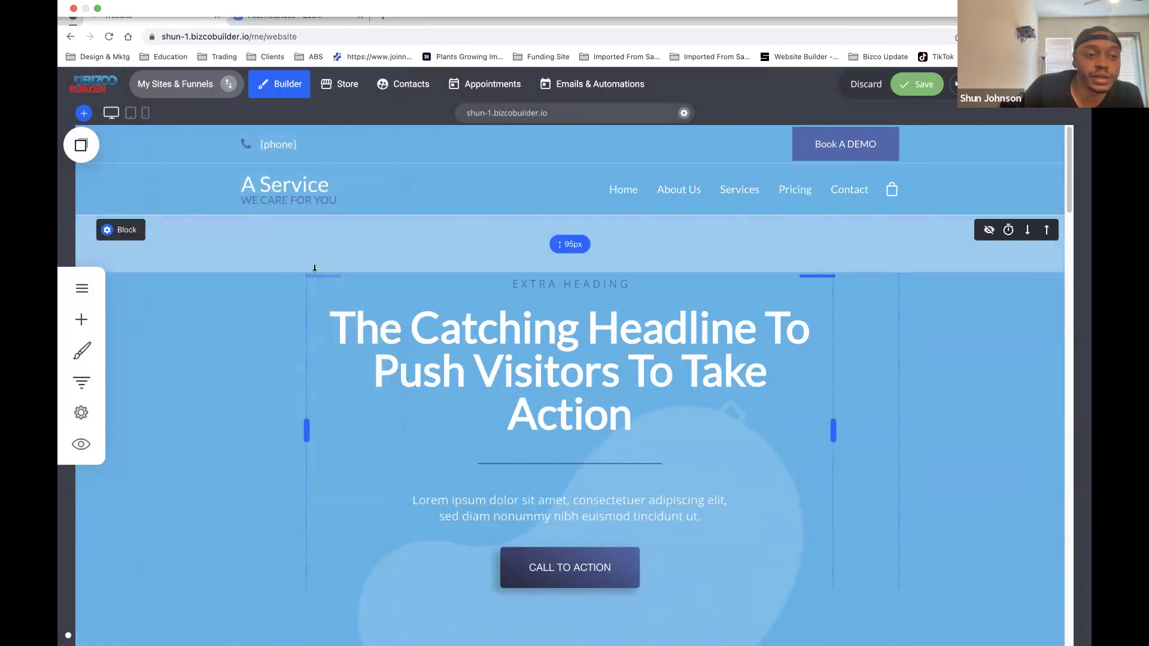
{"action": "left_click", "coordinate": [122, 235]}
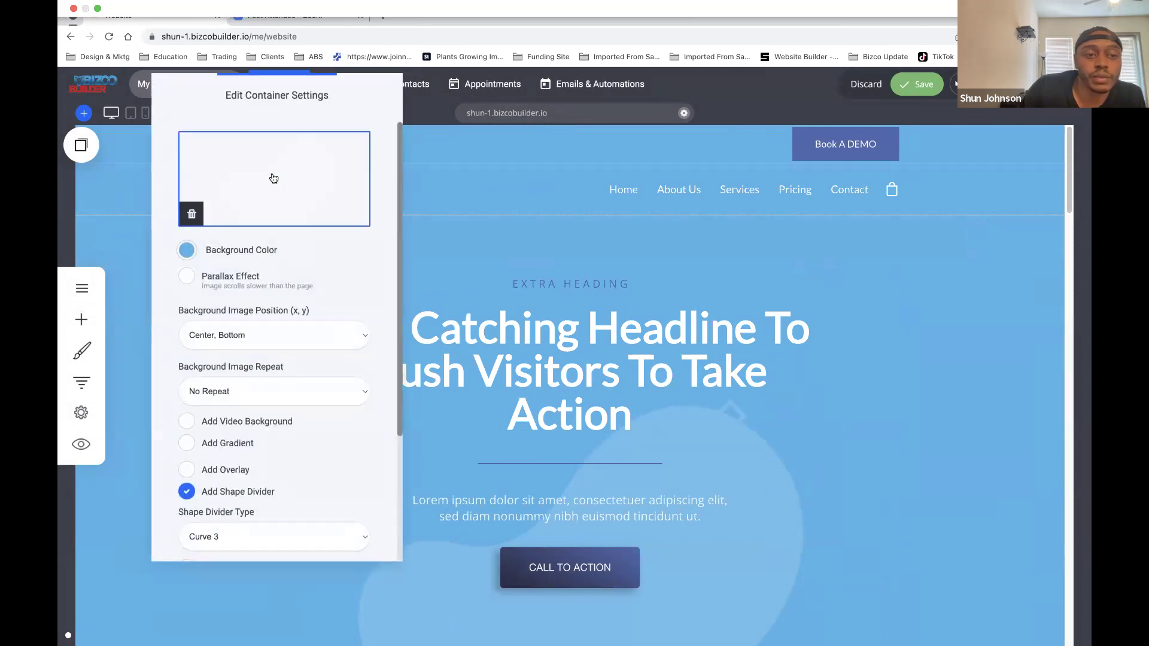
{"action": "left_click", "coordinate": [318, 175]}
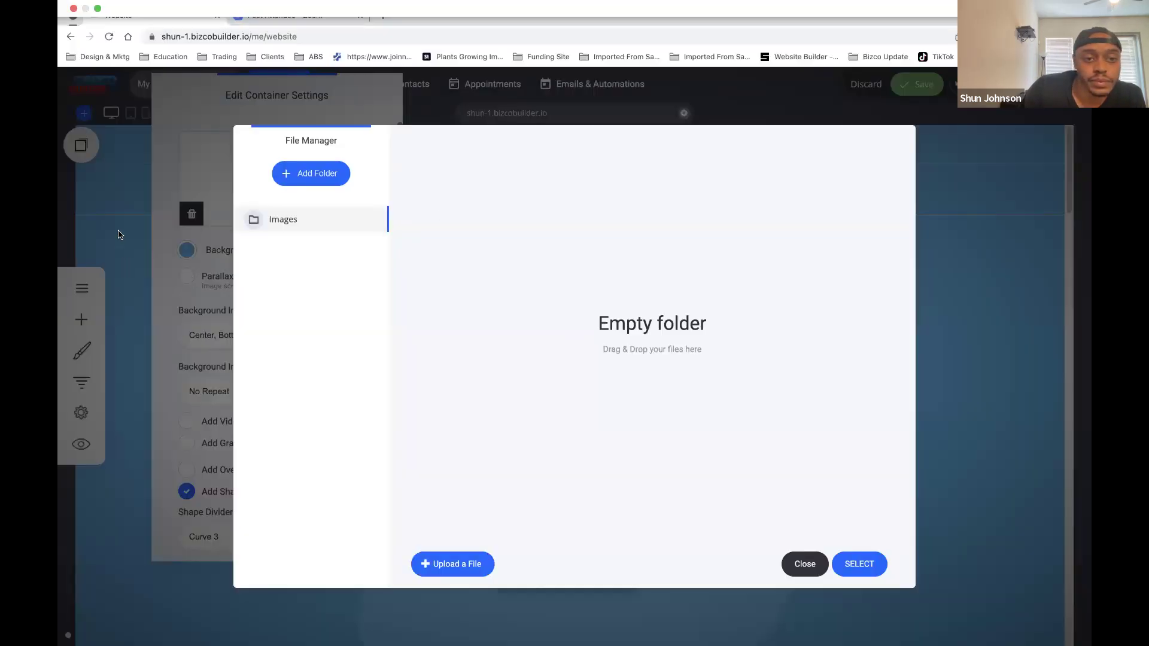
{"action": "left_click", "coordinate": [803, 563]}
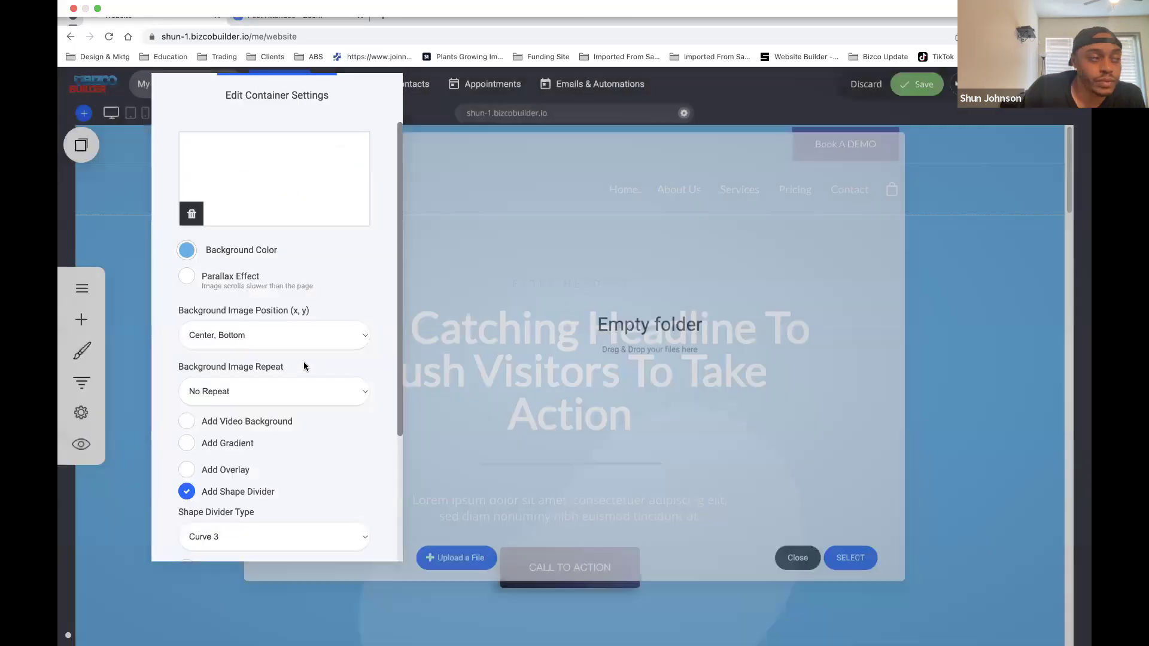
{"action": "left_click", "coordinate": [135, 257]}
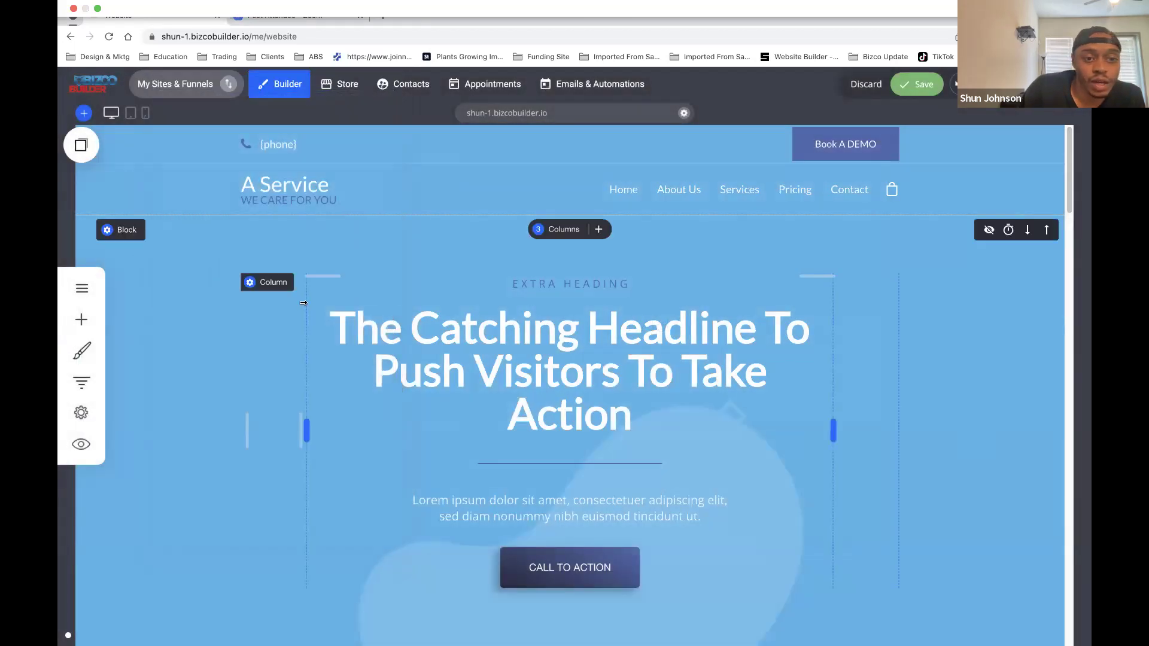
Step: Reduce the hero block's bottom spacing to 158 px
{"action": "scroll", "coordinate": [392, 318], "scroll_direction": "down", "scroll_amount": 3}
{"action": "scroll", "coordinate": [392, 316], "scroll_direction": "down", "scroll_amount": 3}
{"action": "scroll", "coordinate": [392, 316], "scroll_direction": "up", "scroll_amount": 5}
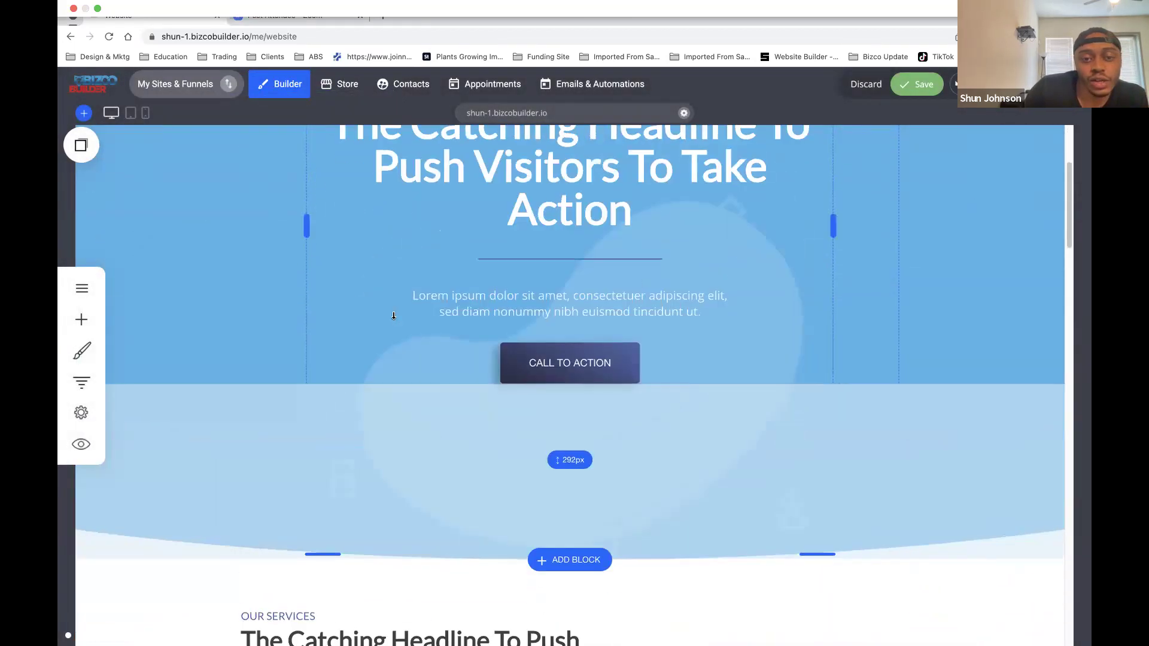
{"action": "scroll", "coordinate": [315, 302], "scroll_direction": "down", "scroll_amount": 5}
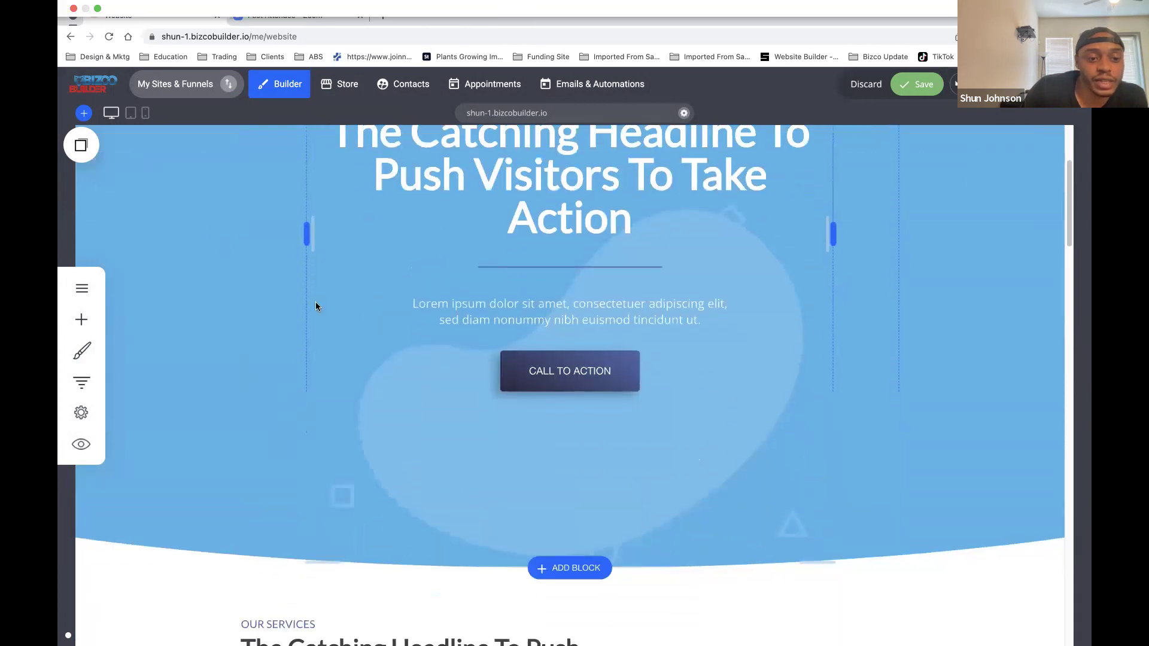
{"action": "left_click_drag", "start_coordinate": [490, 483], "coordinate": [491, 403]}
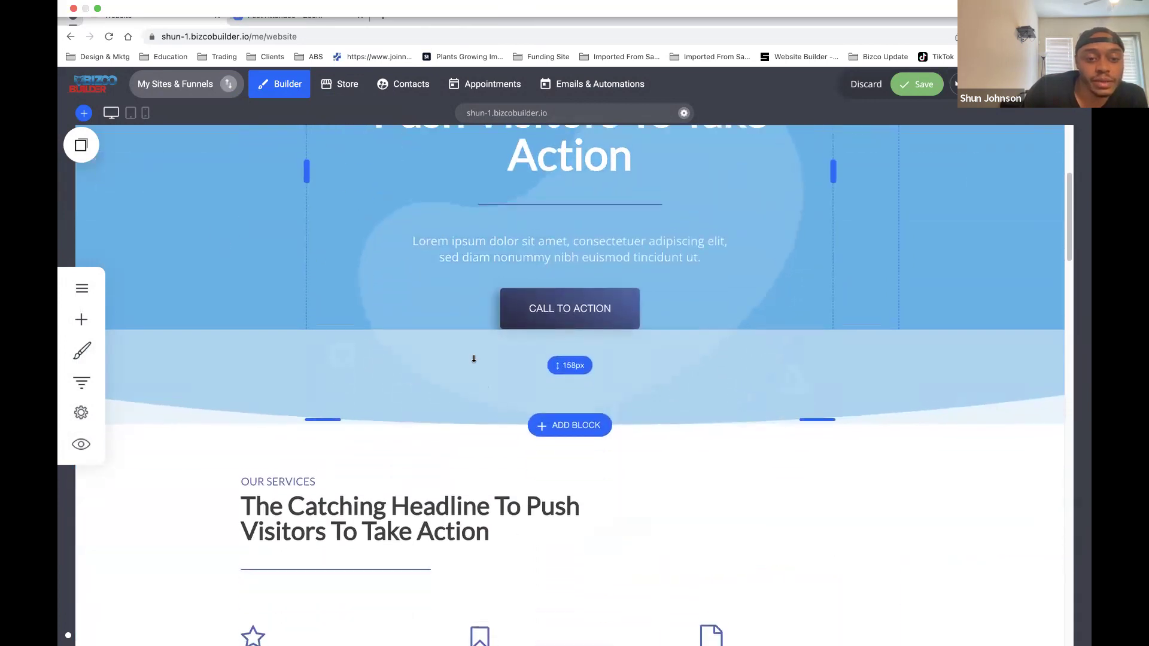
{"action": "scroll", "coordinate": [394, 303], "scroll_direction": "up", "scroll_amount": 5}
{"action": "scroll", "coordinate": [213, 326], "scroll_direction": "down", "scroll_amount": 4}
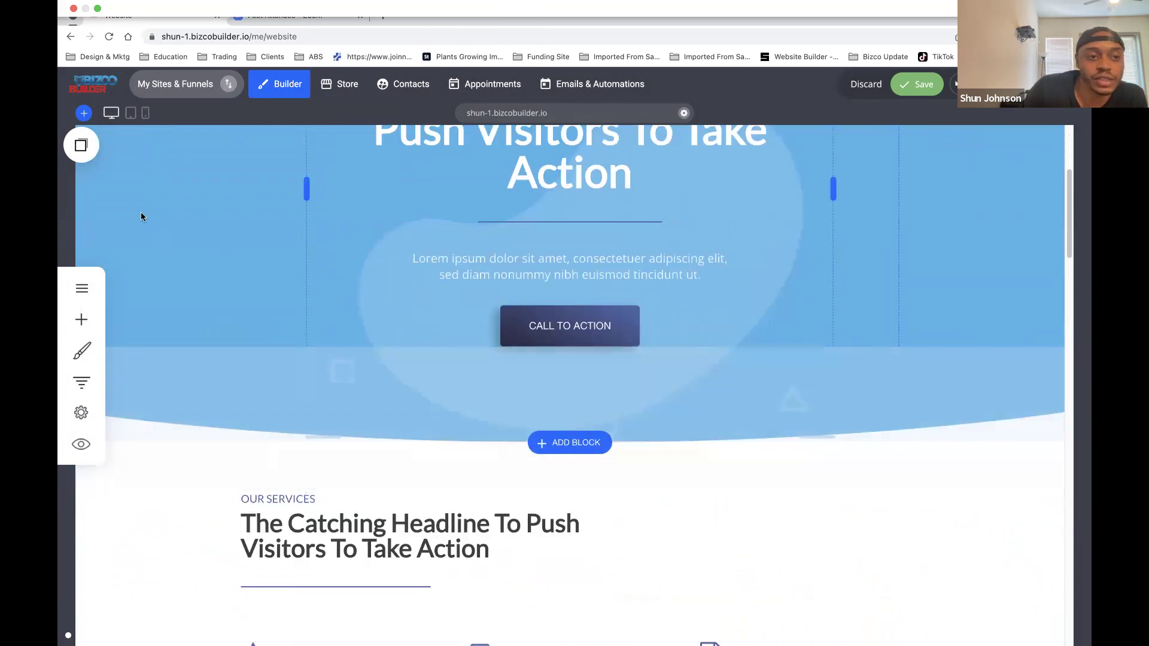
Step: Set the hero block's shape divider type to Paper 2 in its container settings and close them
{"action": "scroll", "coordinate": [181, 229], "scroll_direction": "up", "scroll_amount": 2}
{"action": "scroll", "coordinate": [181, 228], "scroll_direction": "up", "scroll_amount": 1}
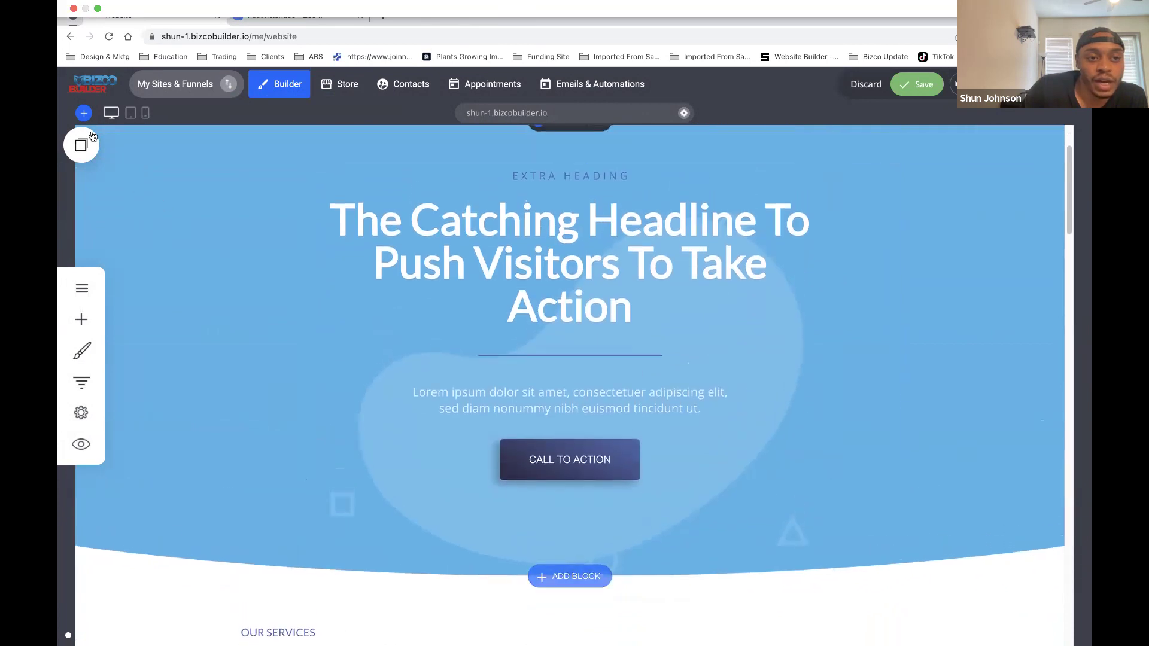
{"action": "left_click", "coordinate": [123, 144]}
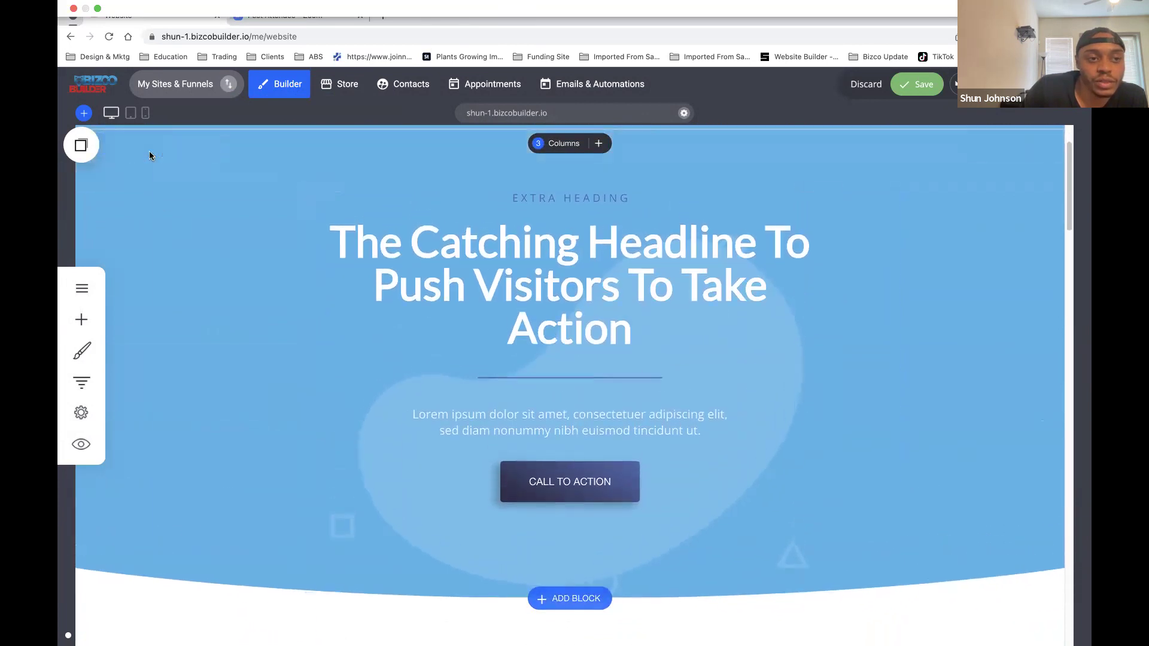
{"action": "scroll", "coordinate": [288, 431], "scroll_direction": "down", "scroll_amount": 3}
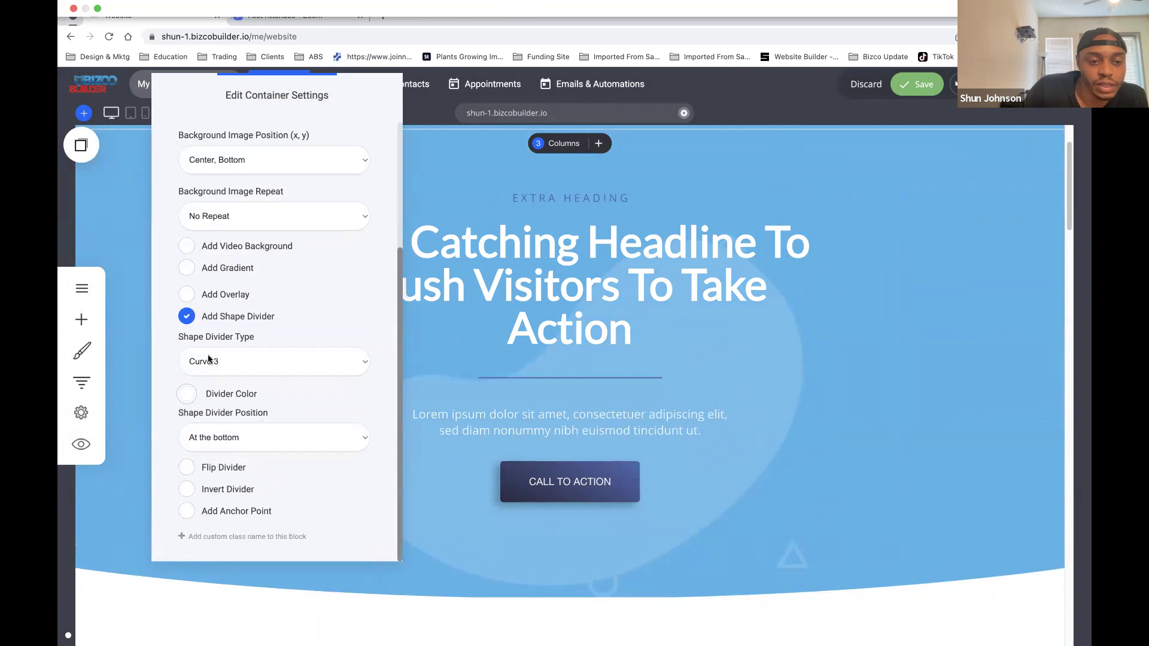
{"action": "left_click", "coordinate": [228, 358]}
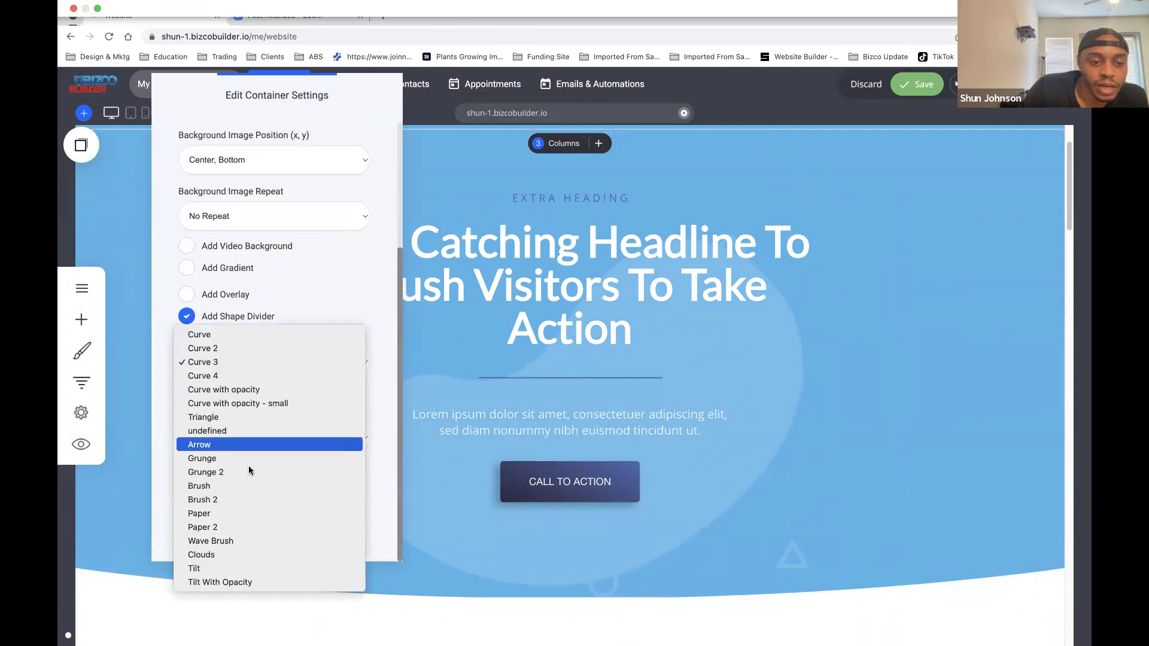
{"action": "left_click", "coordinate": [271, 524]}
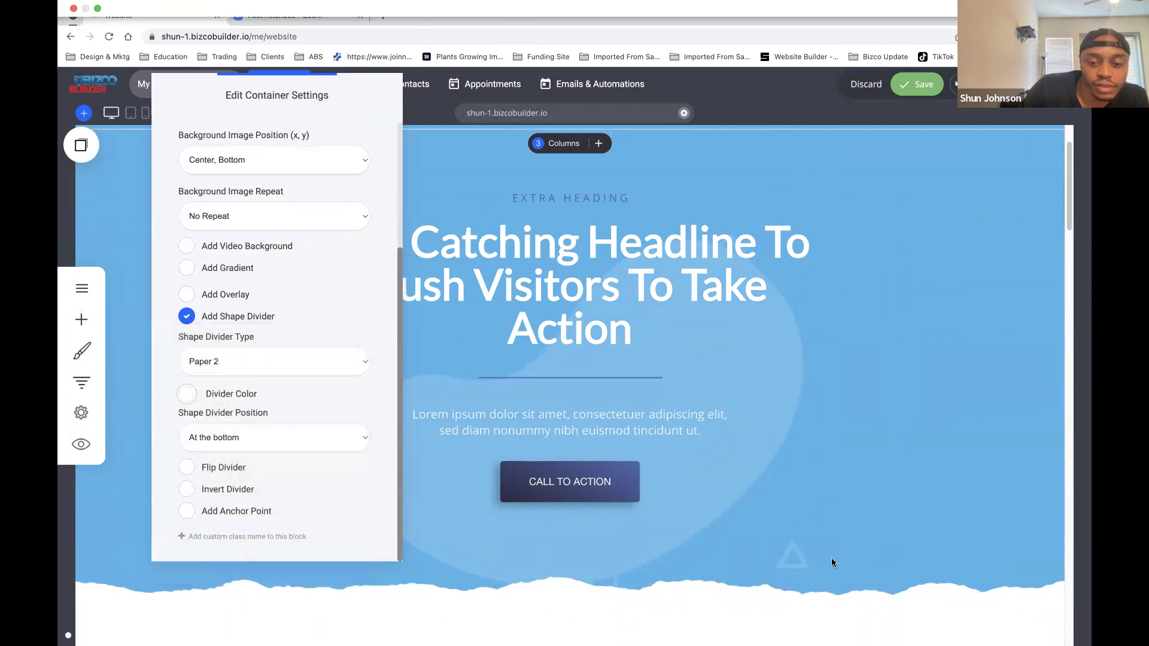
{"action": "left_click", "coordinate": [864, 410]}
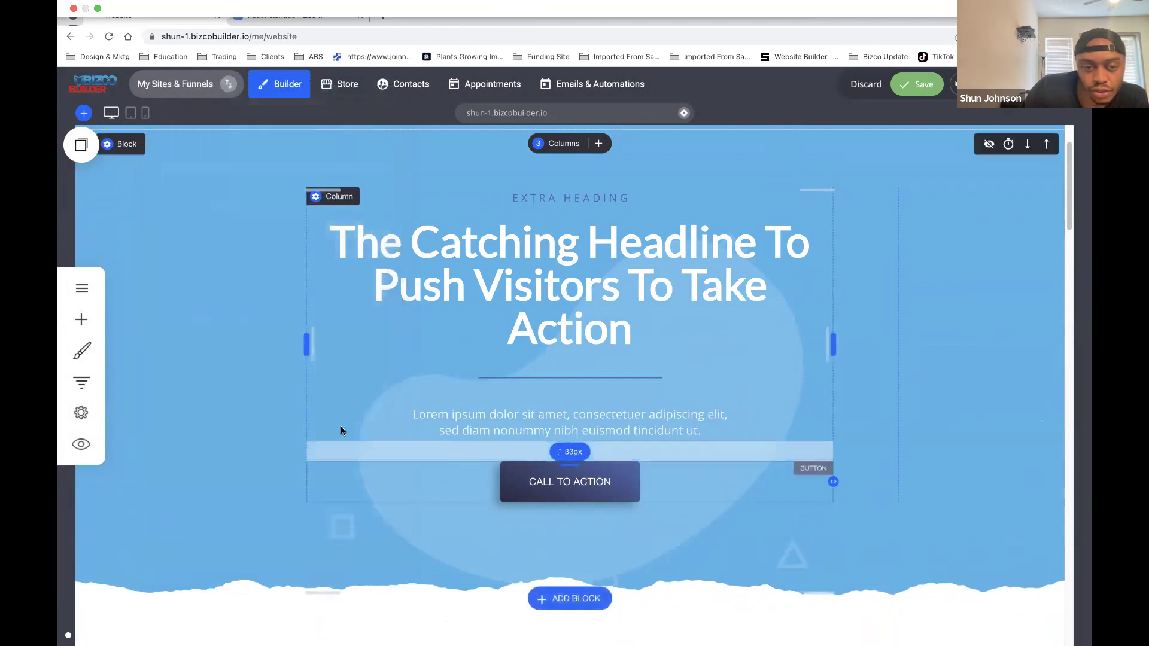
Step: Try the Tilt shape divider type on the hero block
{"action": "left_click", "coordinate": [108, 142]}
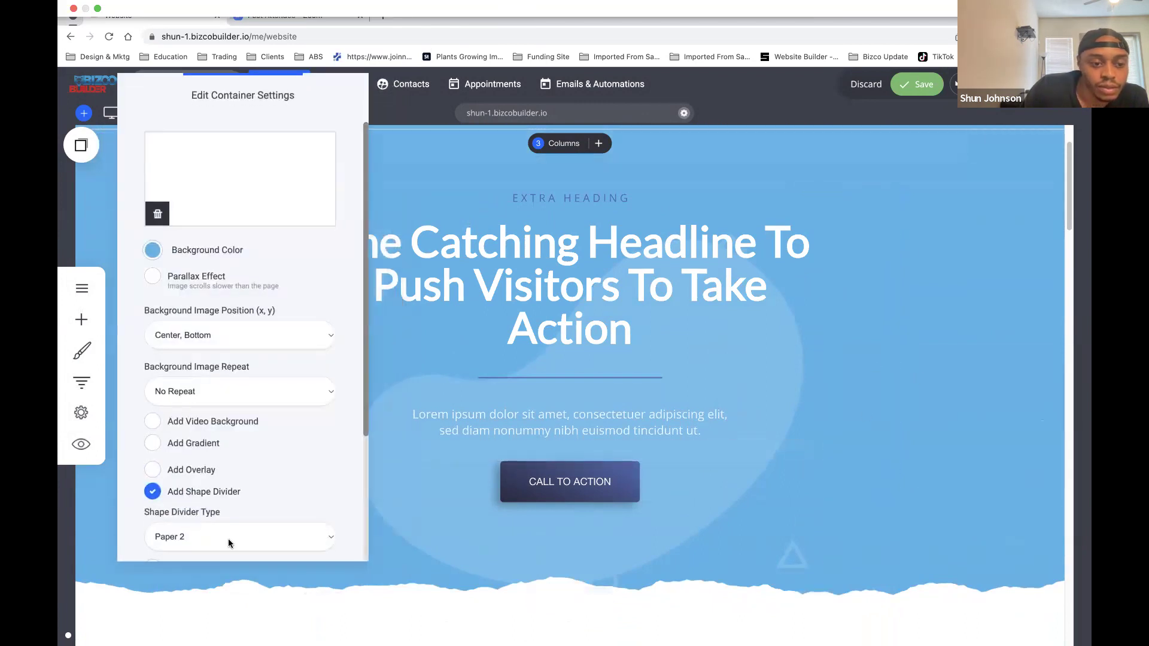
{"action": "left_click", "coordinate": [229, 543]}
{"action": "left_click", "coordinate": [257, 569]}
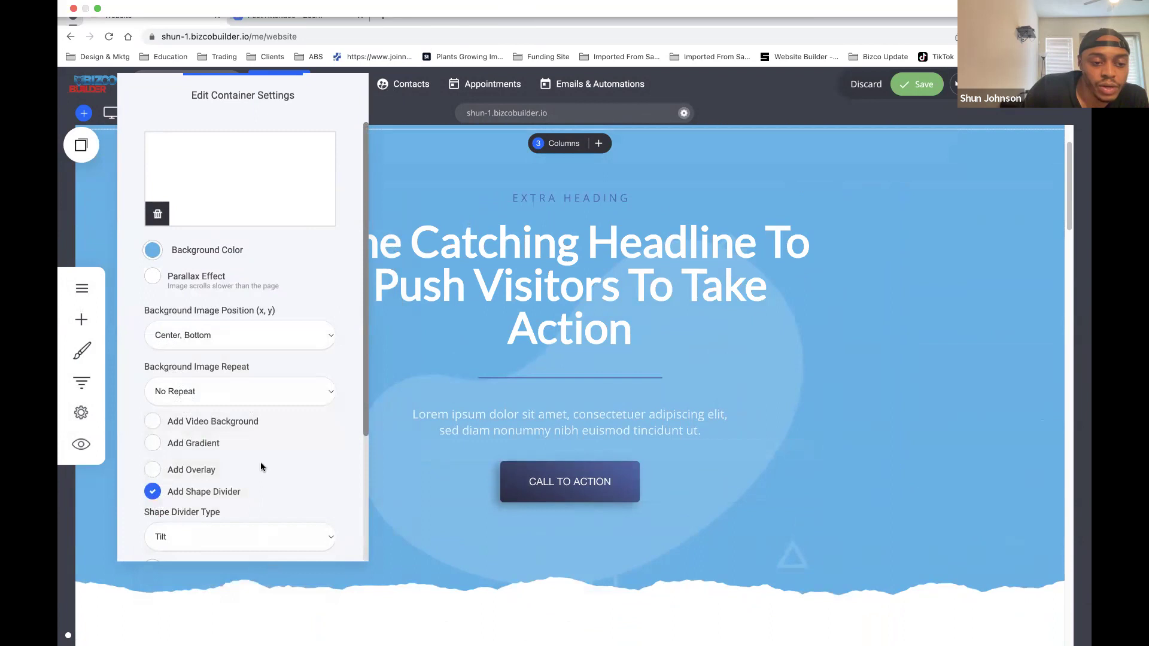
Step: Change the hero block's shape divider type to Triangle, invert the divider, and close the container settings
{"action": "left_click", "coordinate": [177, 527]}
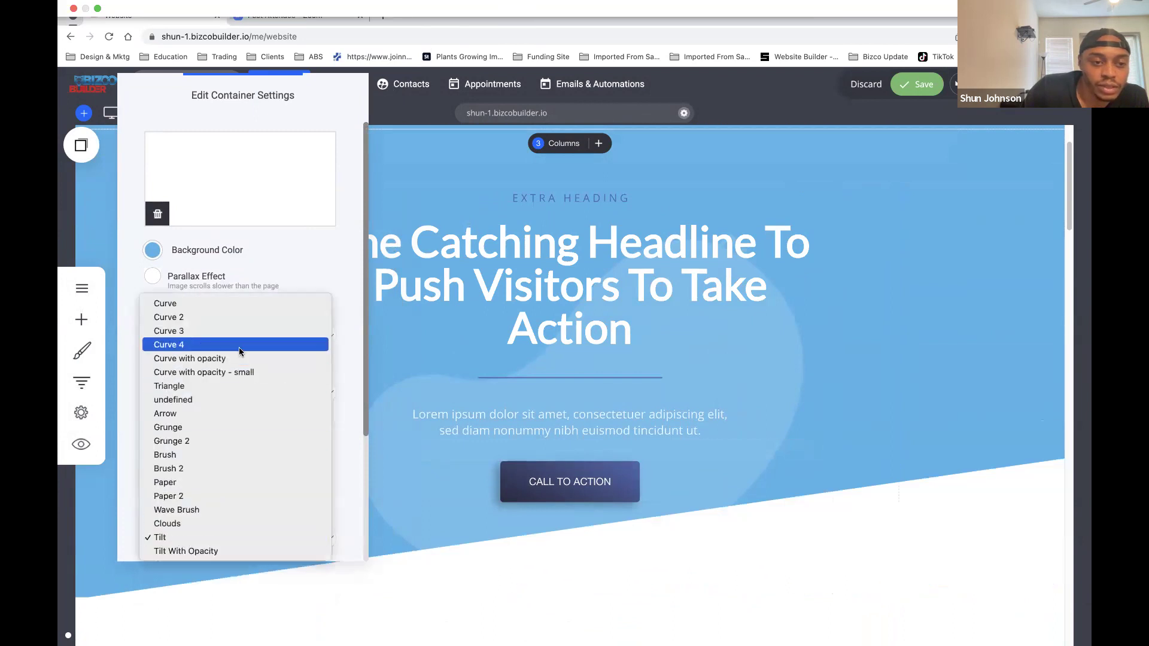
{"action": "left_click", "coordinate": [233, 387]}
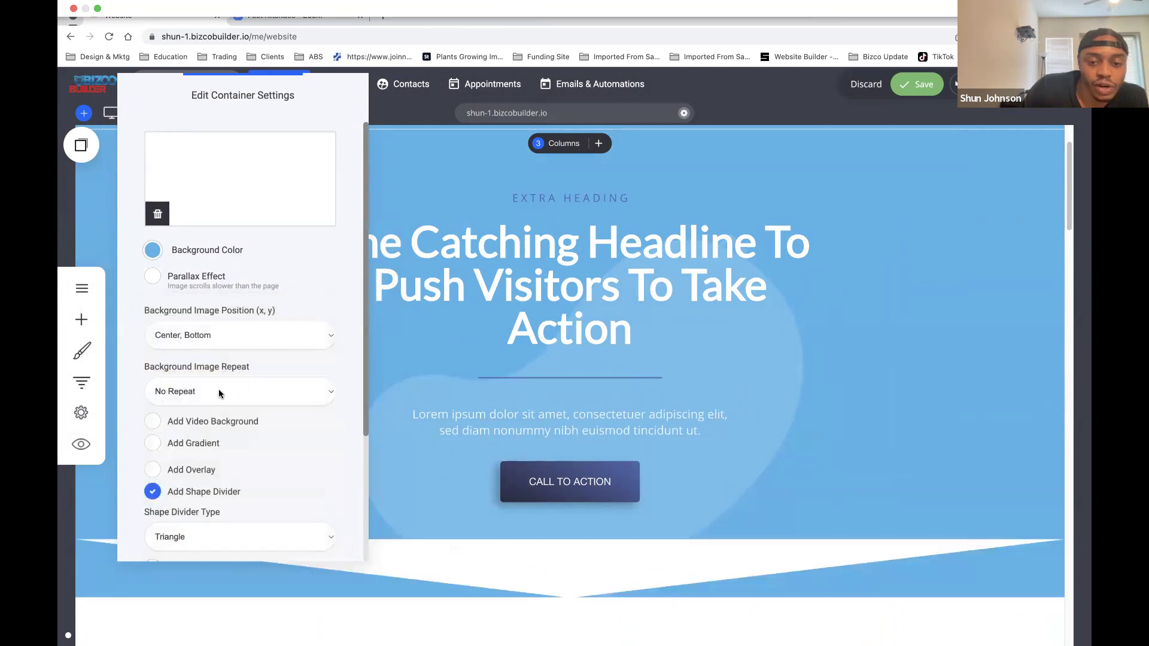
{"action": "scroll", "coordinate": [194, 457], "scroll_direction": "down", "scroll_amount": 3}
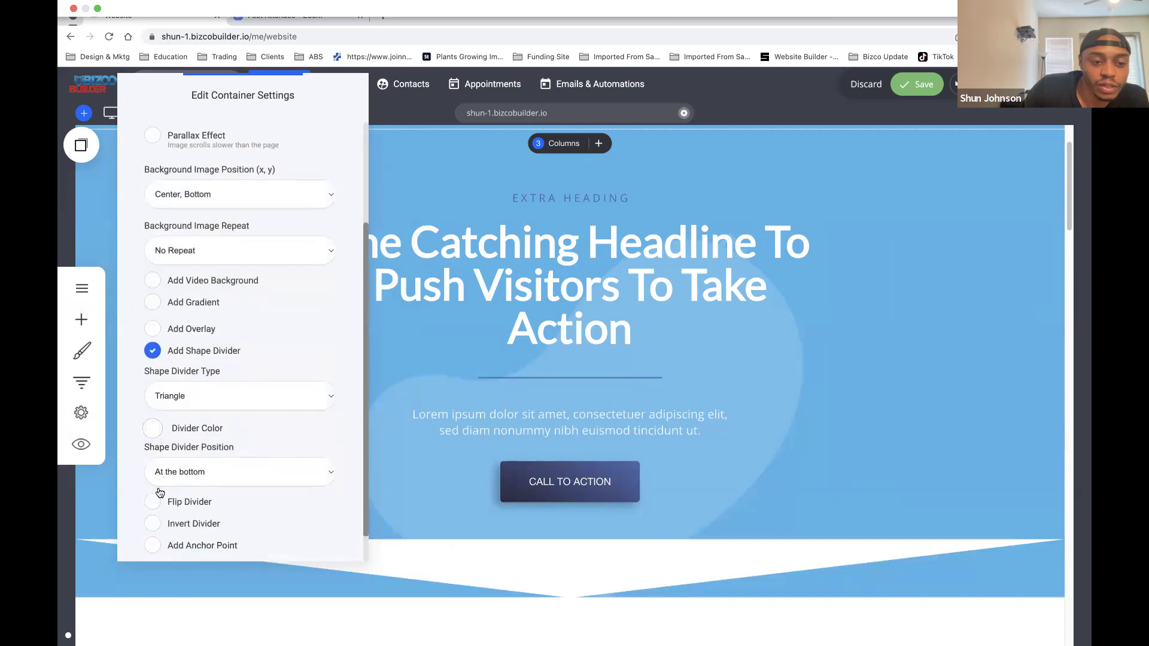
{"action": "left_click", "coordinate": [153, 525]}
{"action": "left_click", "coordinate": [741, 538]}
Step: Discard the unsaved spacing and shape divider changes on the home page
{"action": "scroll", "coordinate": [735, 538], "scroll_direction": "down", "scroll_amount": 2}
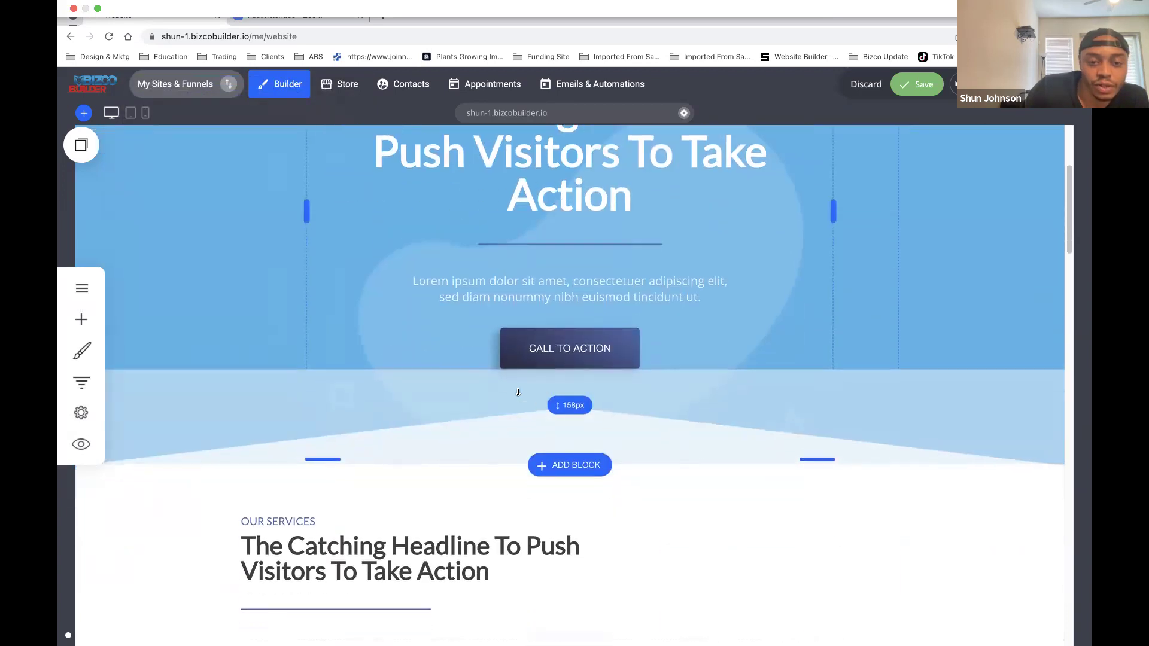
{"action": "scroll", "coordinate": [349, 278], "scroll_direction": "up", "scroll_amount": 3}
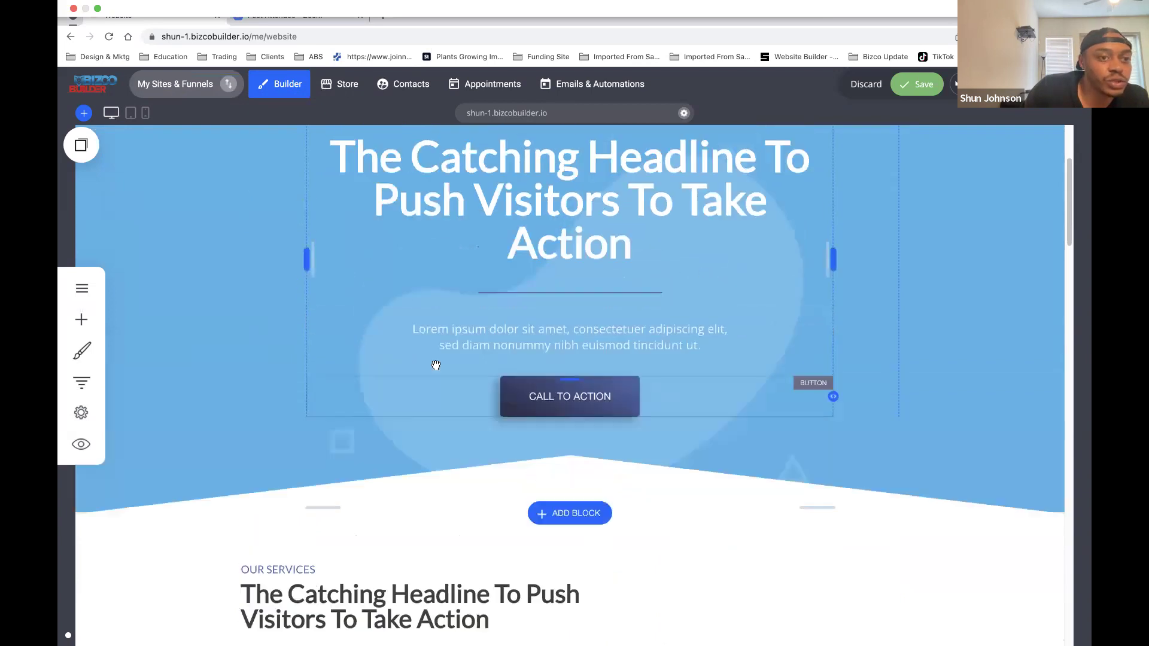
{"action": "left_click", "coordinate": [916, 85]}
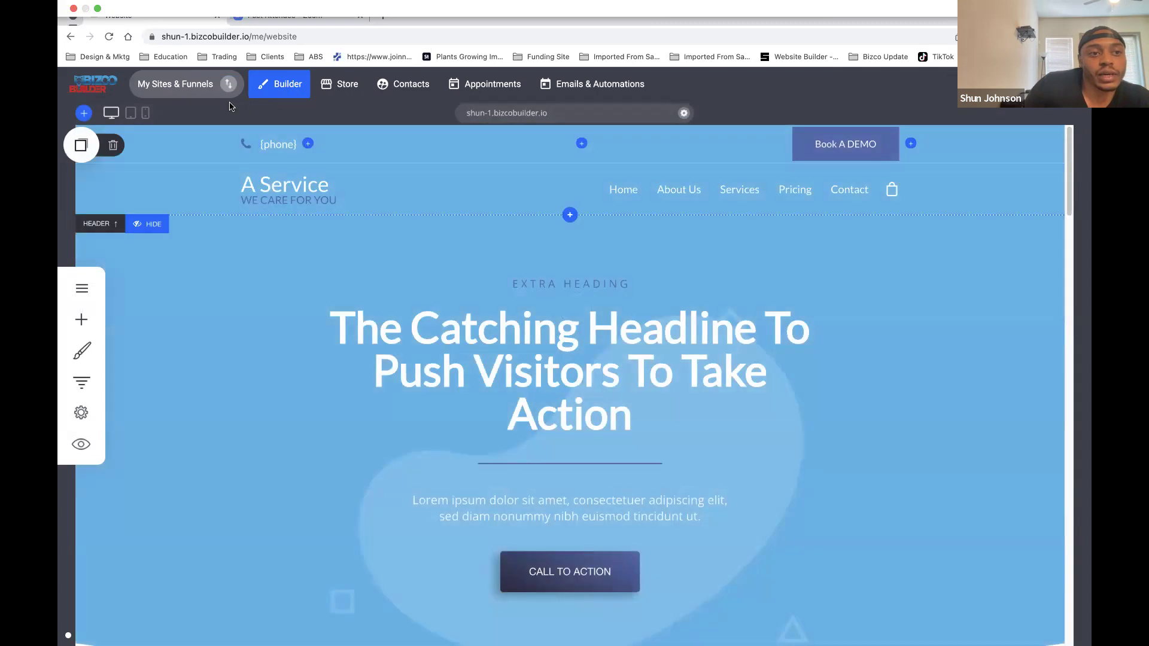
Step: Preview the home page in the mobile view, look through its sections, and return to the desktop view
{"action": "left_click", "coordinate": [146, 114]}
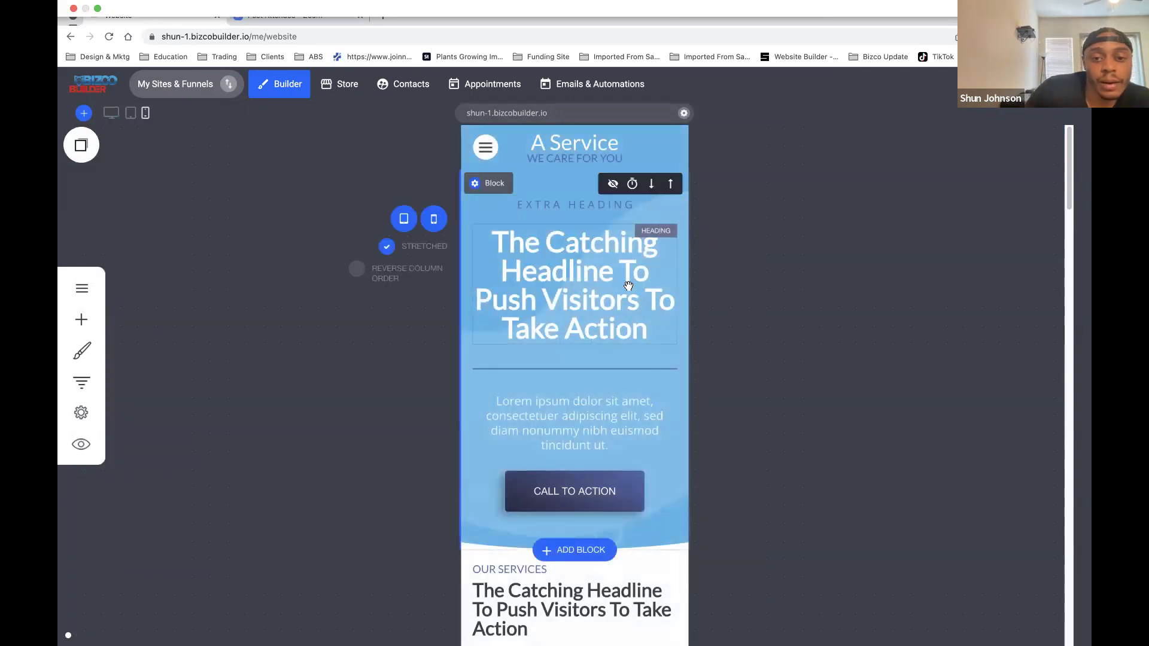
{"action": "scroll", "coordinate": [628, 286], "scroll_direction": "down", "scroll_amount": 6}
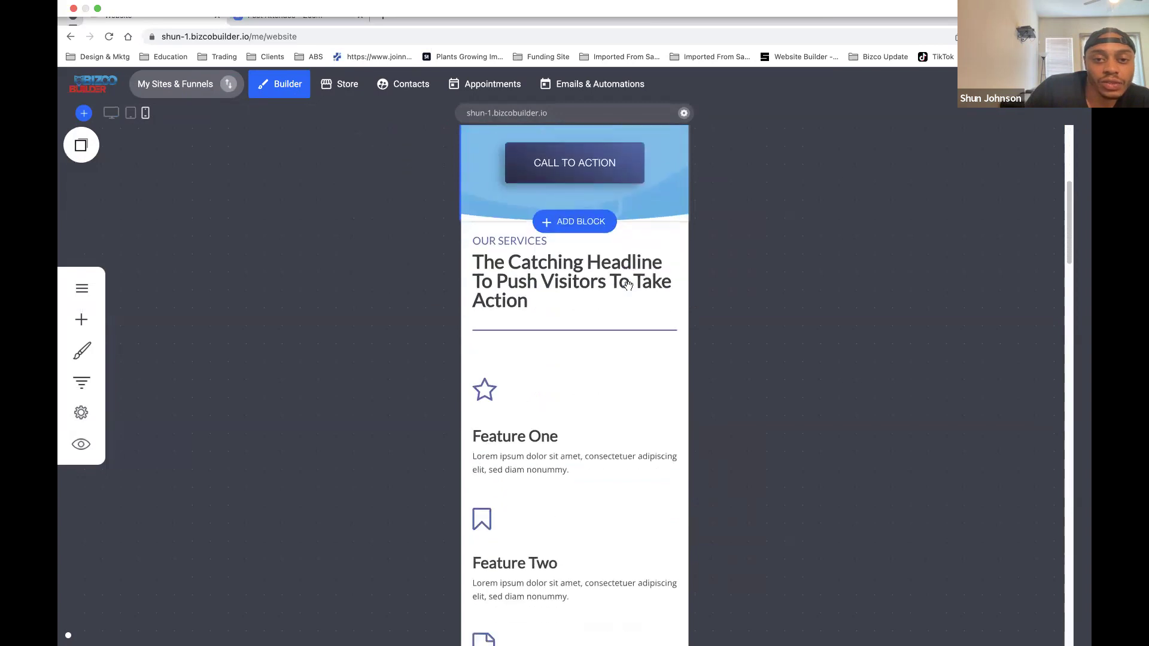
{"action": "scroll", "coordinate": [627, 284], "scroll_direction": "down", "scroll_amount": 7}
{"action": "scroll", "coordinate": [627, 286], "scroll_direction": "down", "scroll_amount": 4}
{"action": "scroll", "coordinate": [627, 286], "scroll_direction": "up", "scroll_amount": 5}
{"action": "scroll", "coordinate": [627, 286], "scroll_direction": "up", "scroll_amount": 12}
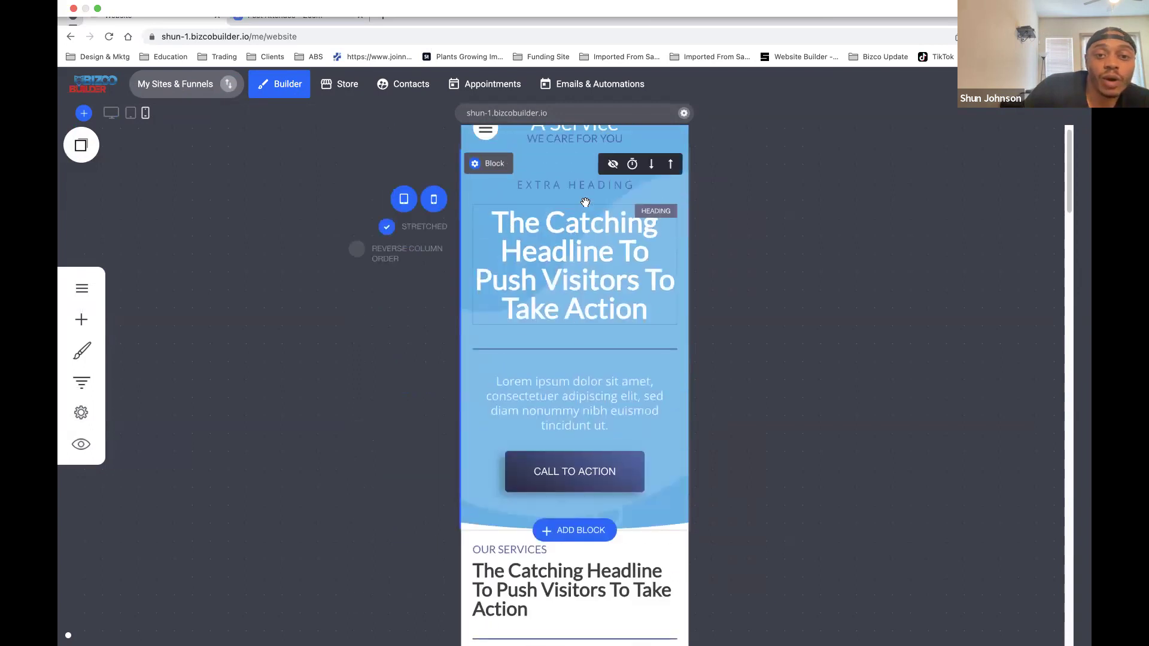
{"action": "scroll", "coordinate": [585, 202], "scroll_direction": "up", "scroll_amount": 1}
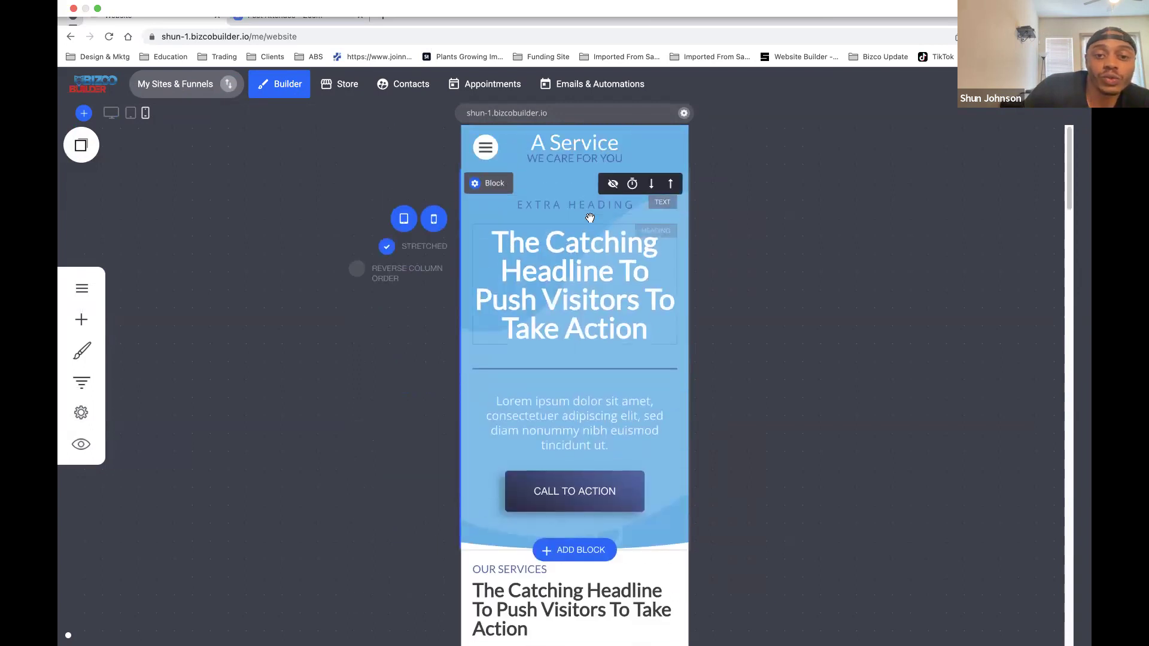
{"action": "left_click", "coordinate": [111, 113]}
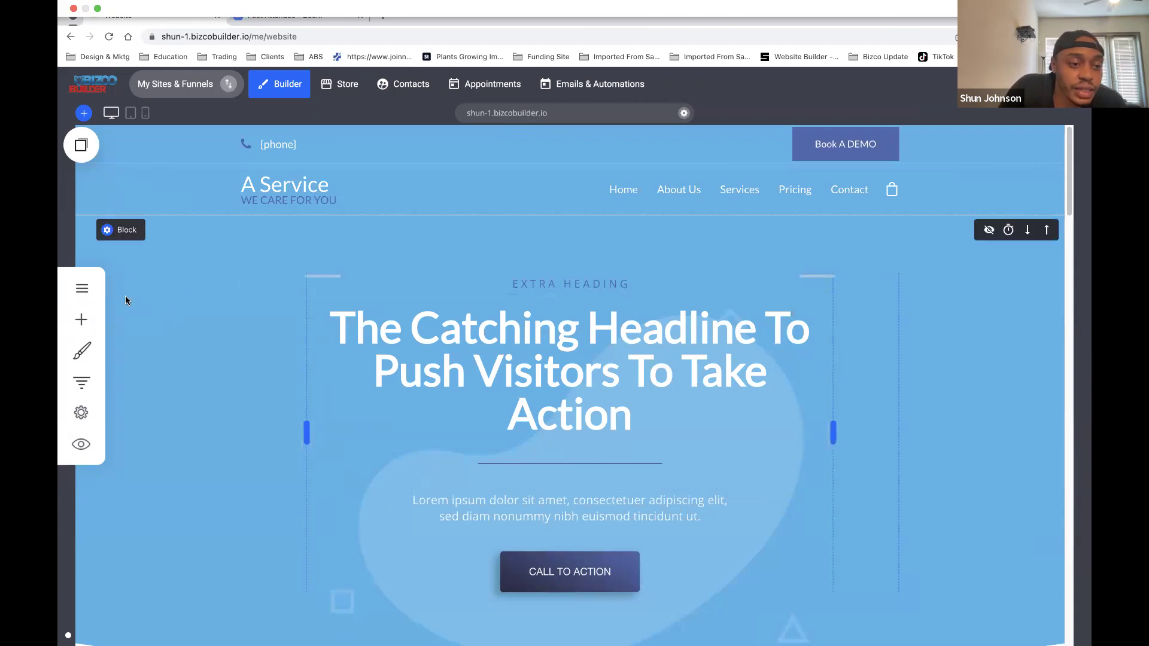
Step: Start adding a new page to the site and look through the Lead Generation page templates
{"action": "left_click", "coordinate": [81, 289]}
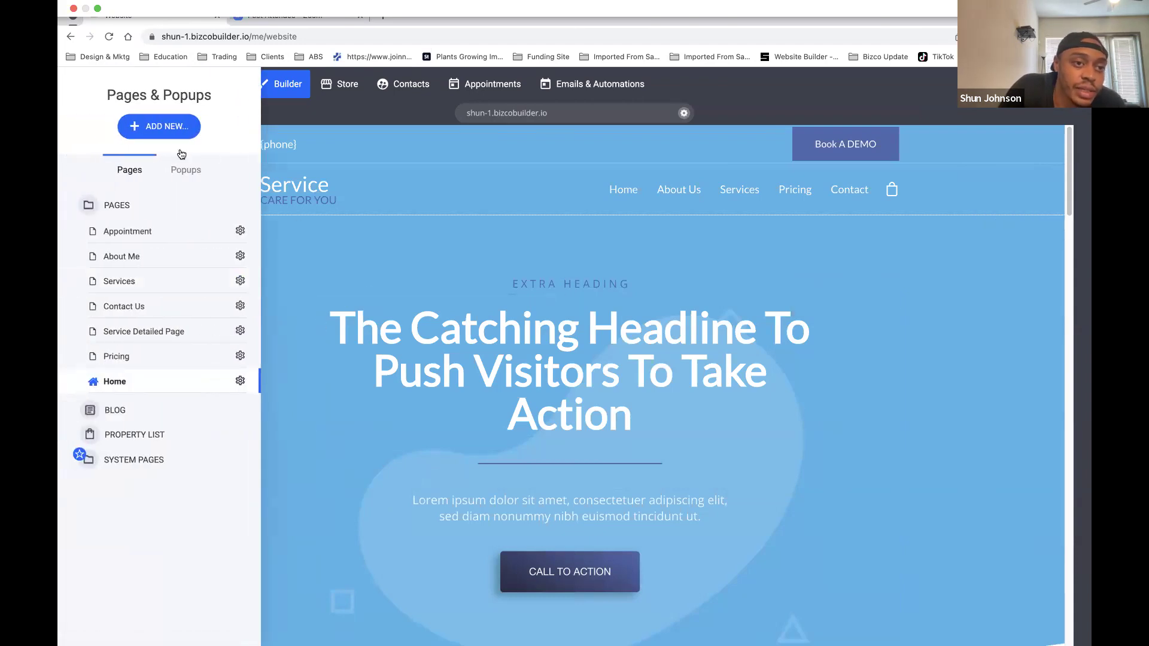
{"action": "left_click", "coordinate": [176, 126]}
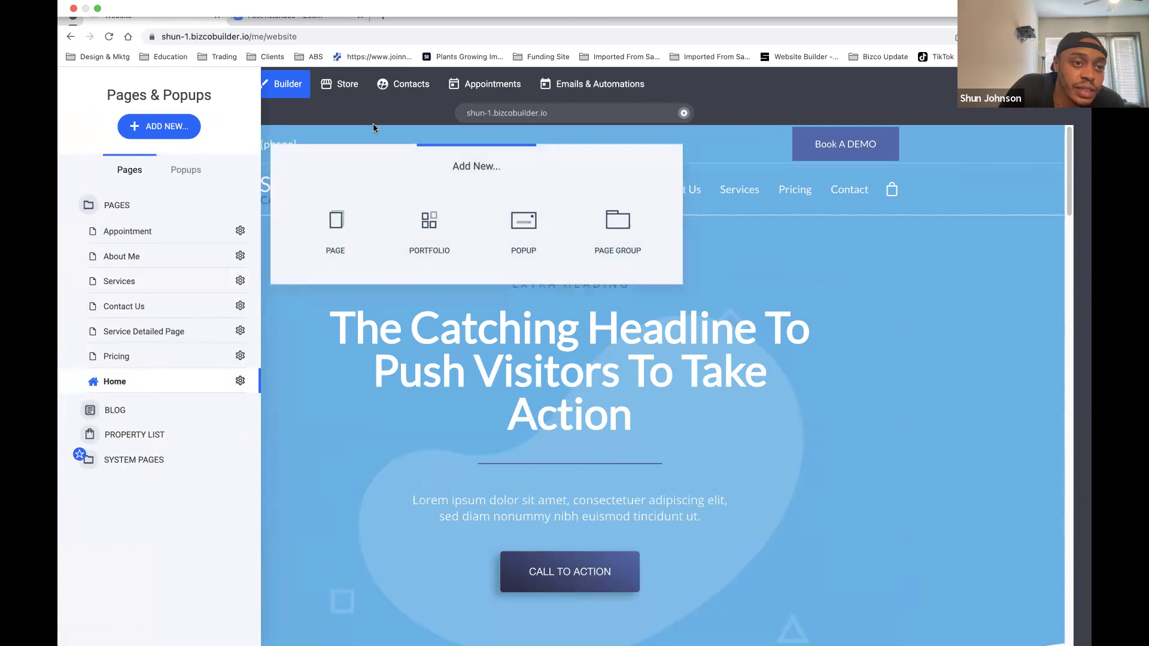
{"action": "left_click", "coordinate": [339, 221]}
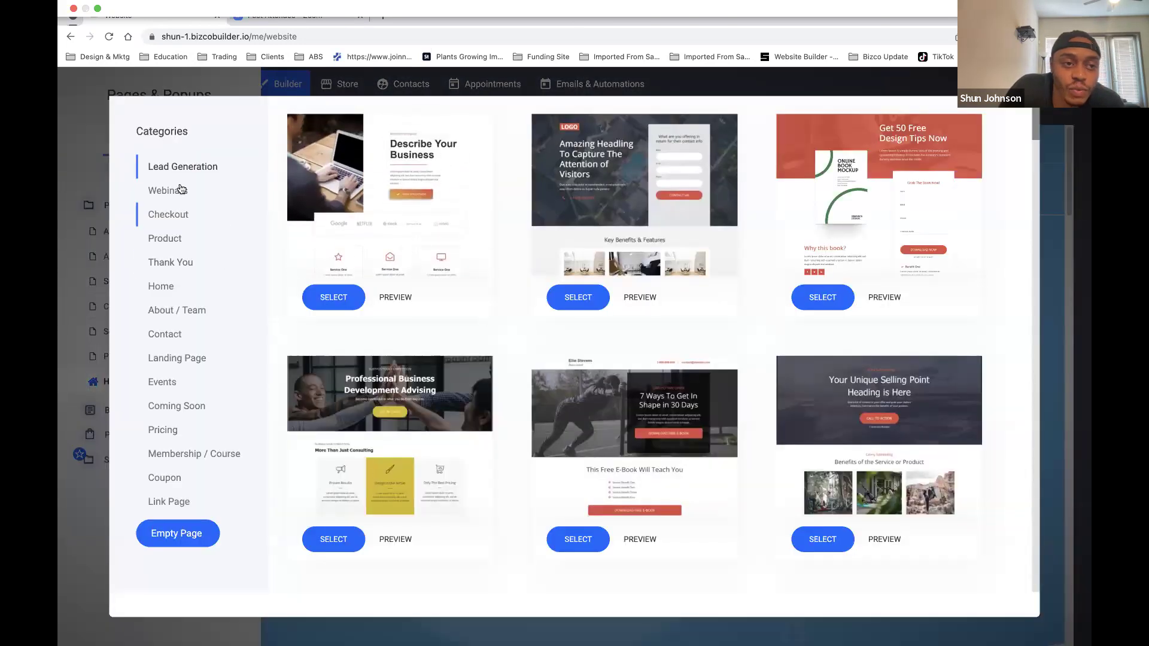
{"action": "scroll", "coordinate": [741, 364], "scroll_direction": "down", "scroll_amount": 5}
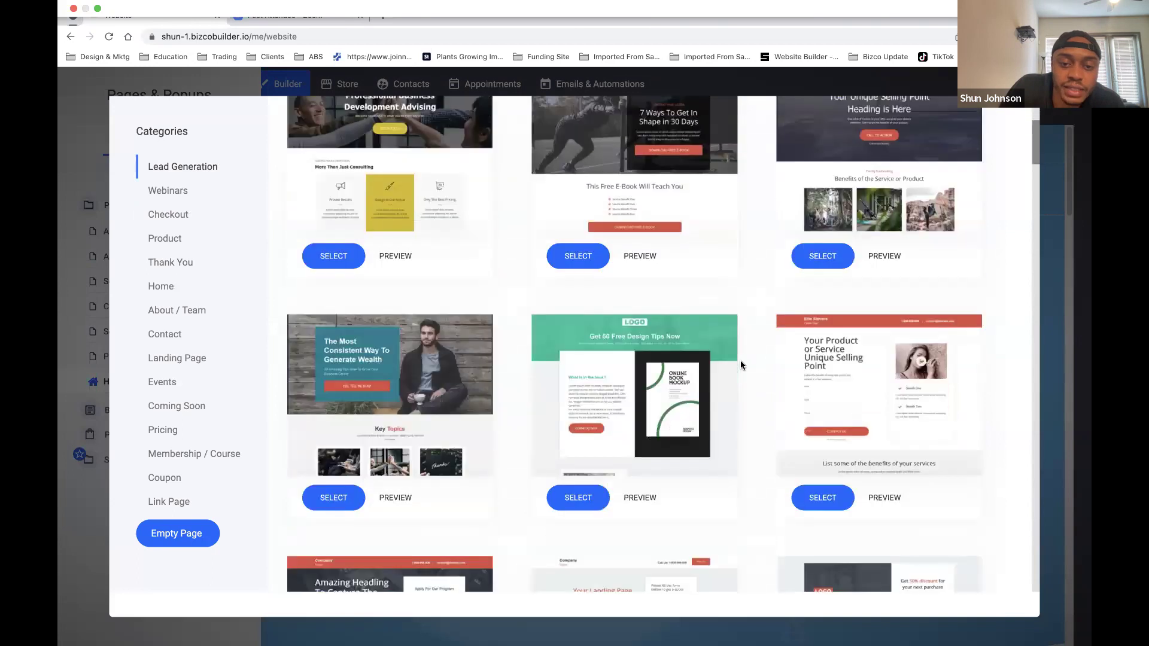
{"action": "scroll", "coordinate": [741, 363], "scroll_direction": "down", "scroll_amount": 10}
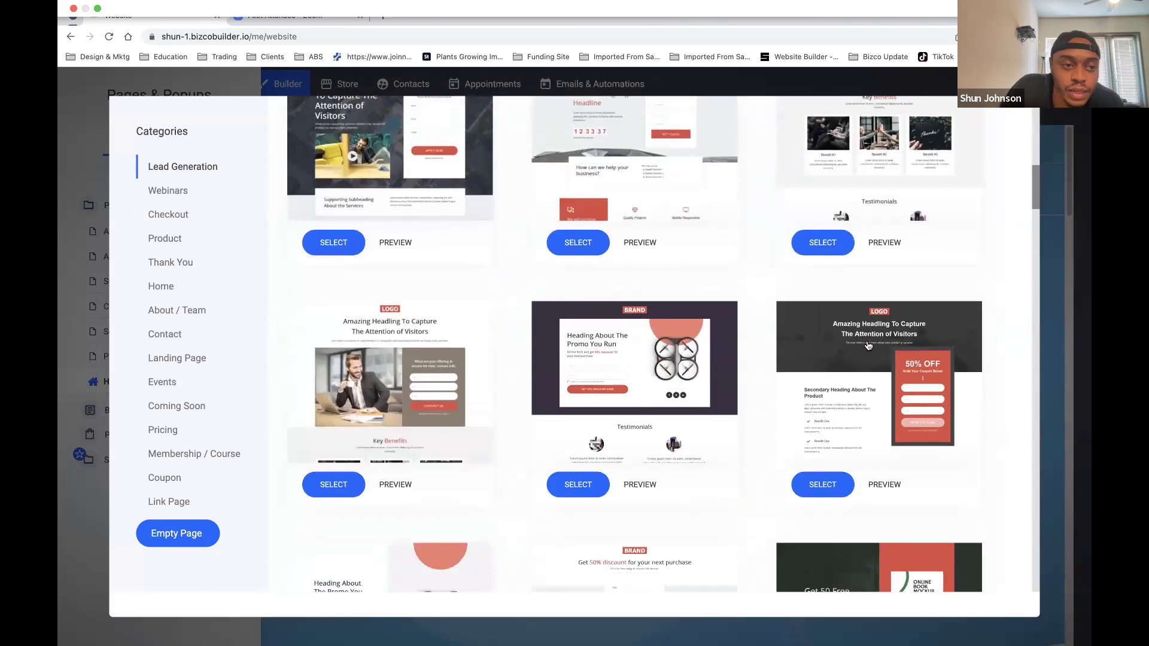
Step: Look through the Checkout and Home page templates, and close the template library without adding a page
{"action": "left_click", "coordinate": [165, 215]}
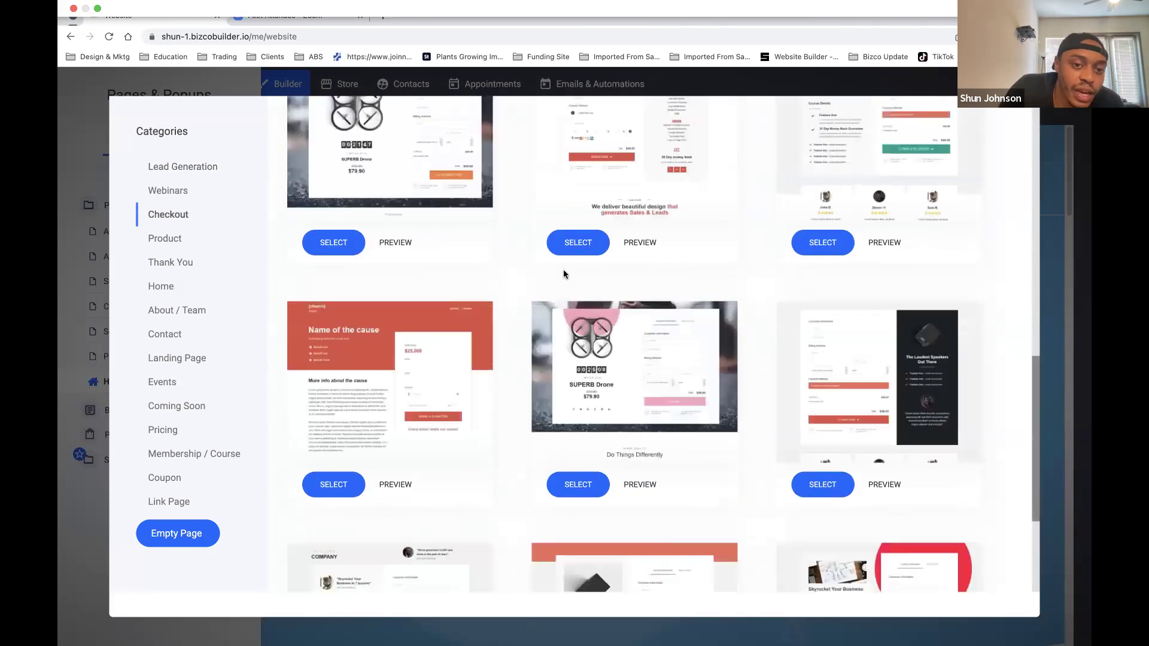
{"action": "scroll", "coordinate": [563, 275], "scroll_direction": "down", "scroll_amount": 3}
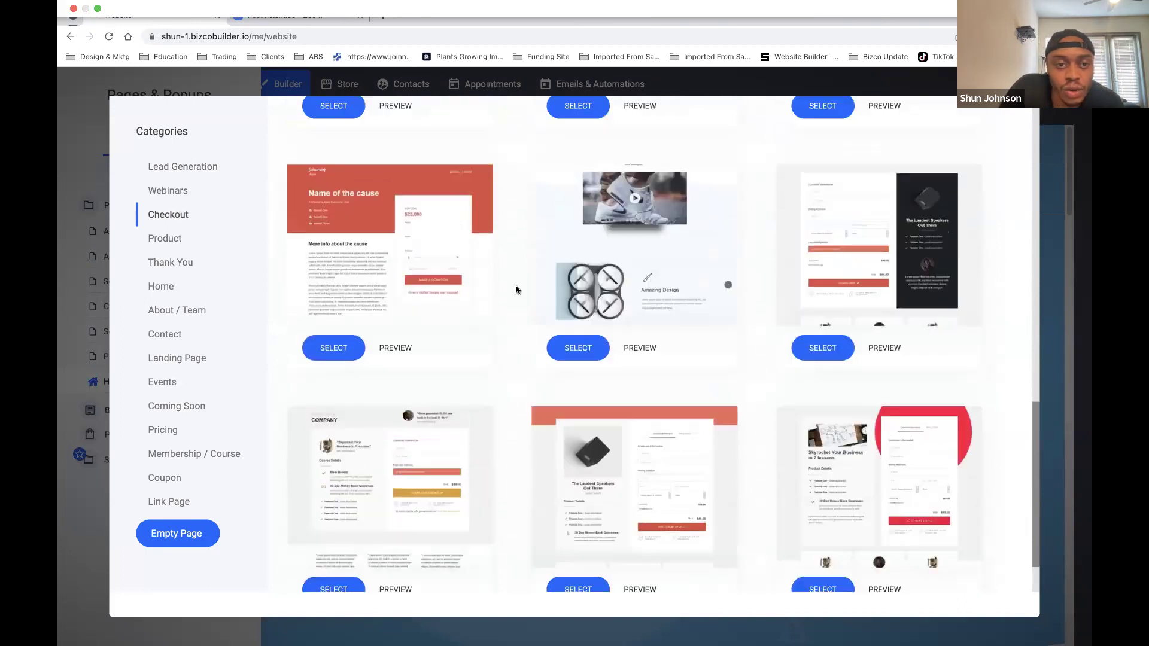
{"action": "scroll", "coordinate": [515, 285], "scroll_direction": "up", "scroll_amount": 3}
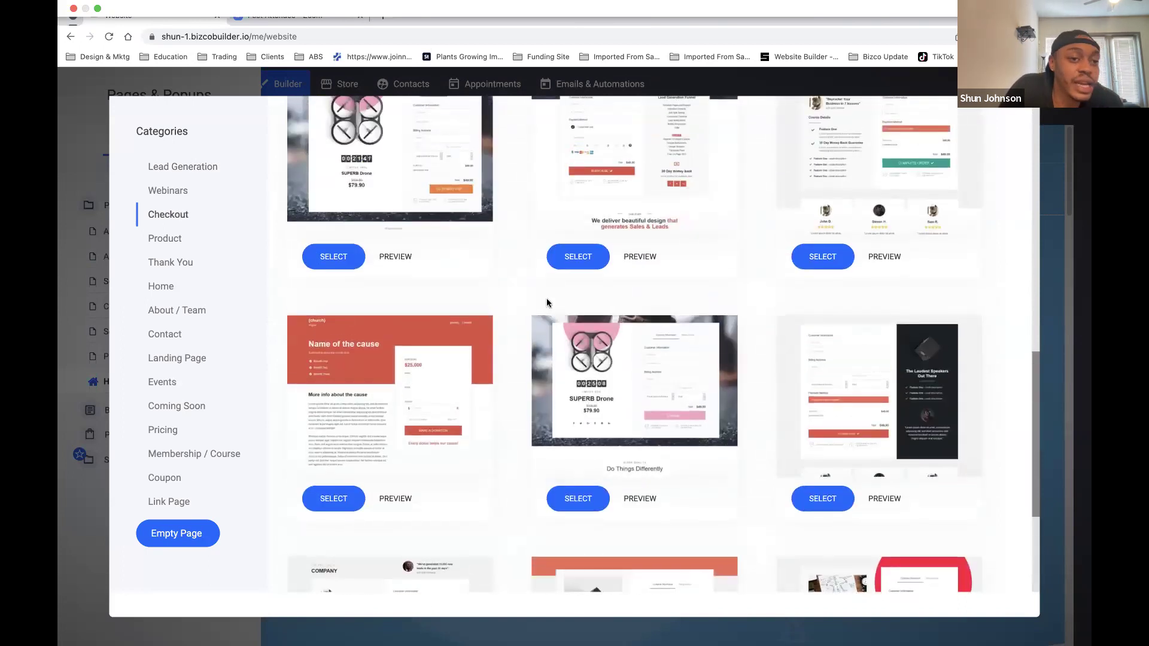
{"action": "scroll", "coordinate": [507, 290], "scroll_direction": "down", "scroll_amount": 2}
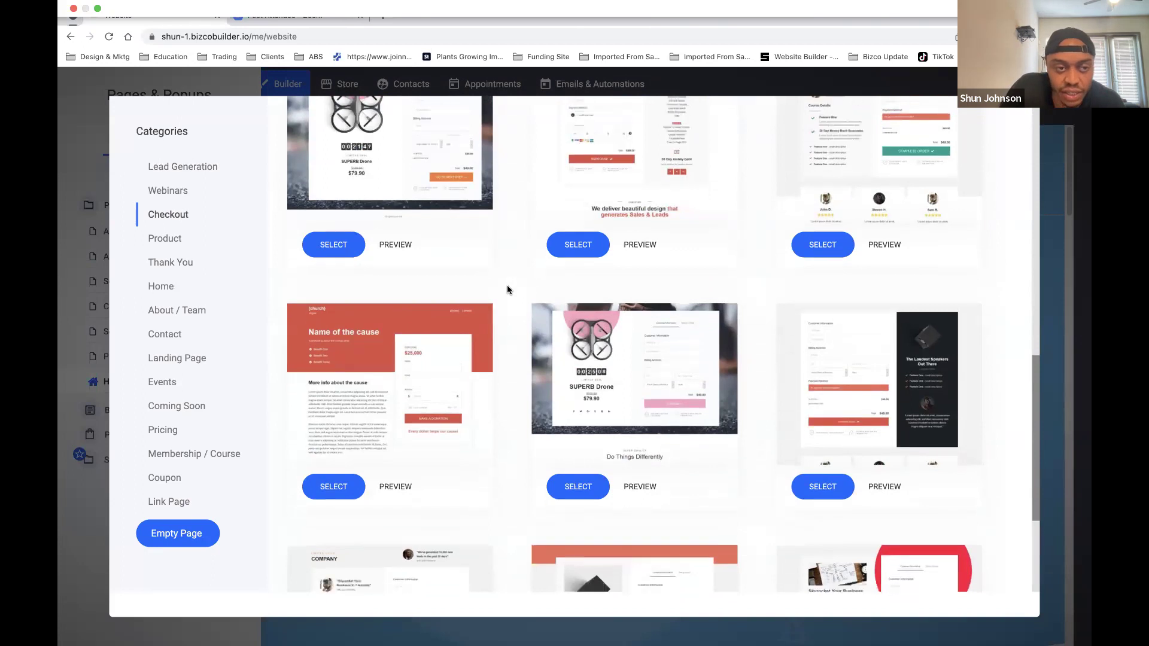
{"action": "left_click", "coordinate": [170, 290]}
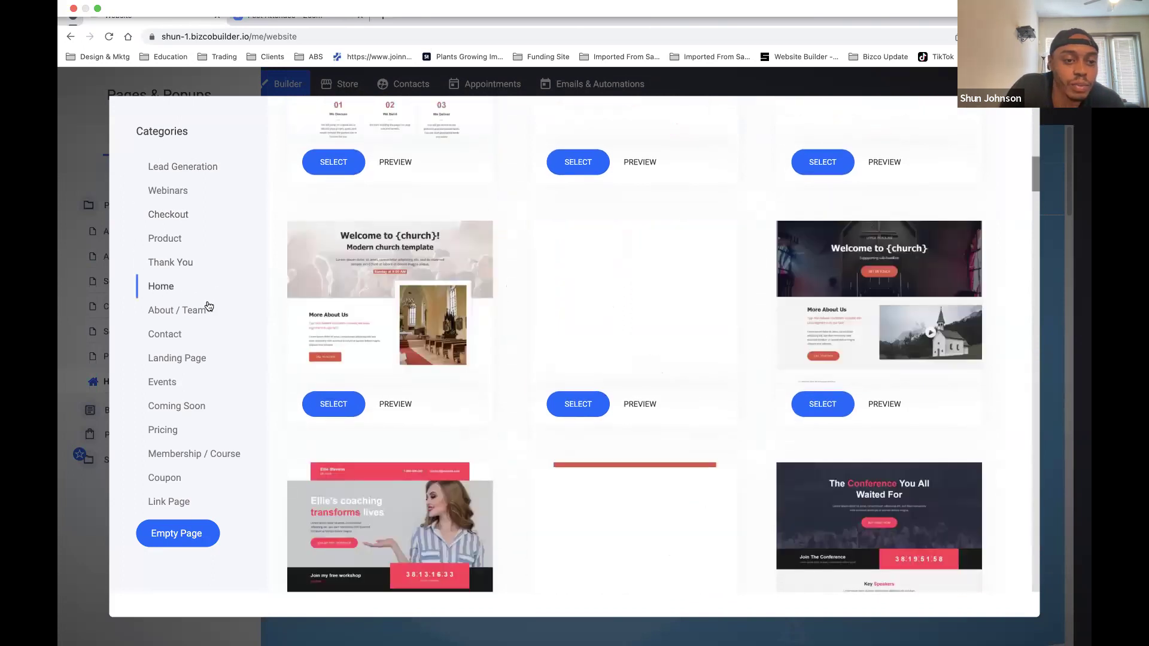
{"action": "scroll", "coordinate": [569, 410], "scroll_direction": "down", "scroll_amount": 3}
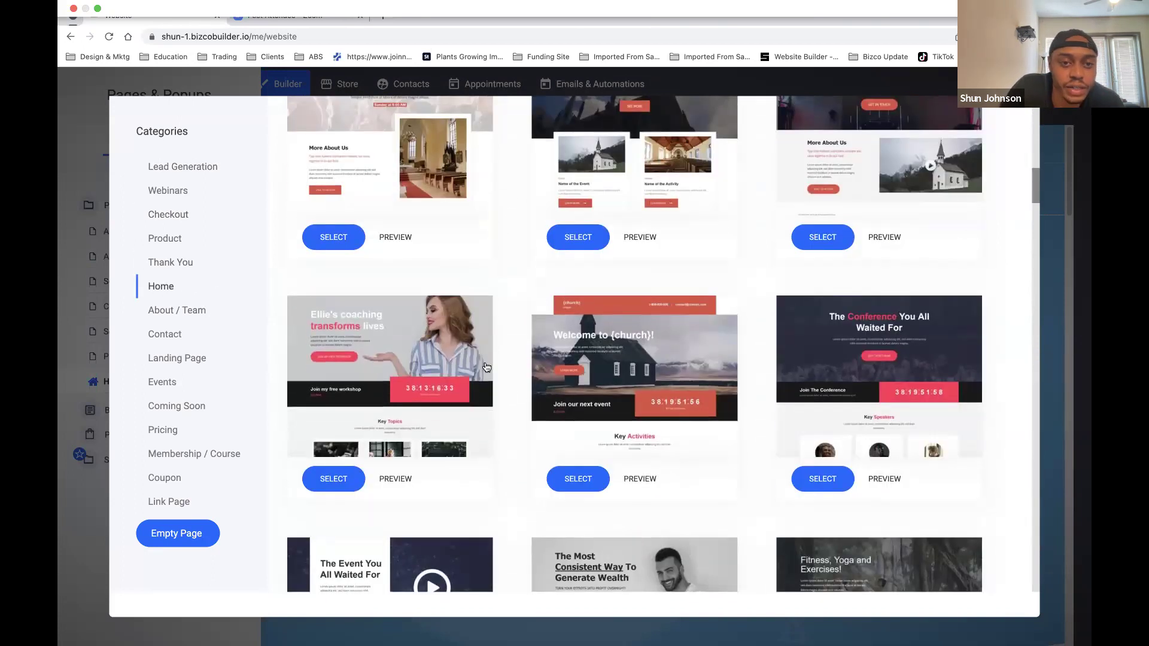
{"action": "left_click", "coordinate": [1091, 297]}
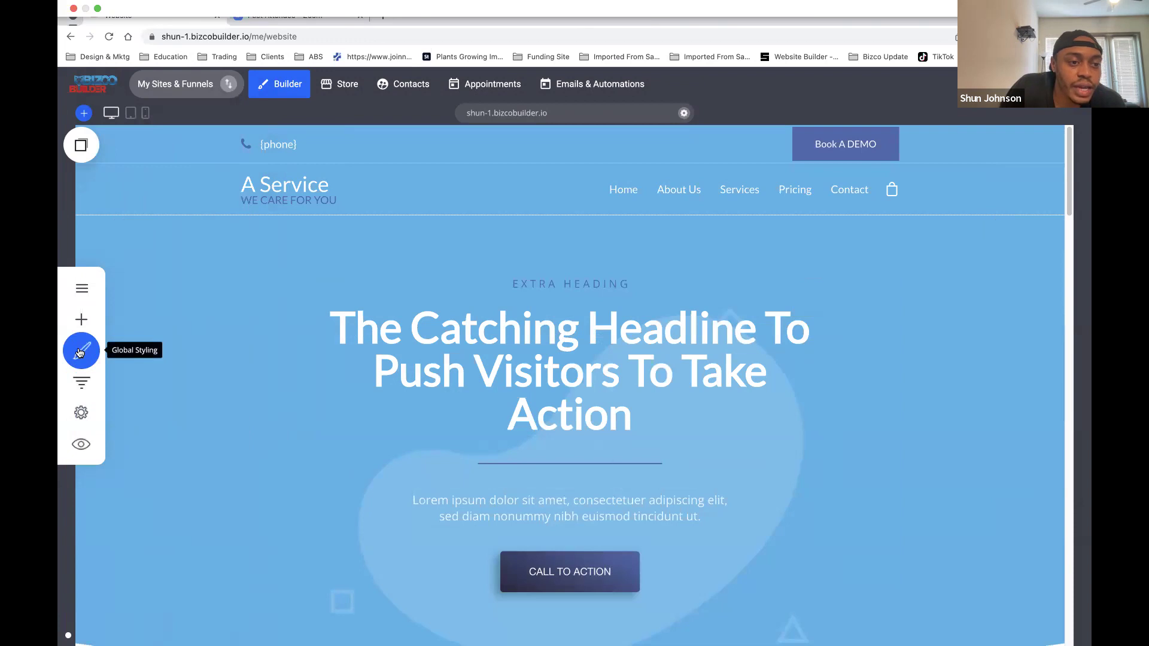
Step: Change the global Heading 1 font to Times New Roman in the site's text styling
{"action": "left_click", "coordinate": [79, 352]}
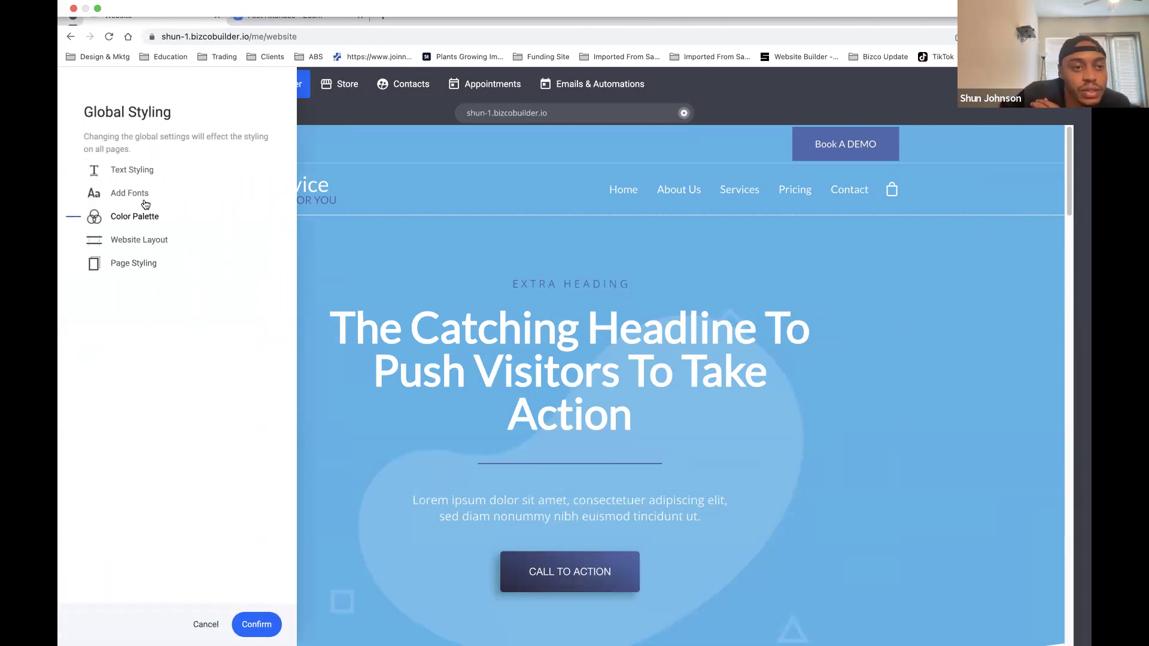
{"action": "left_click", "coordinate": [113, 170]}
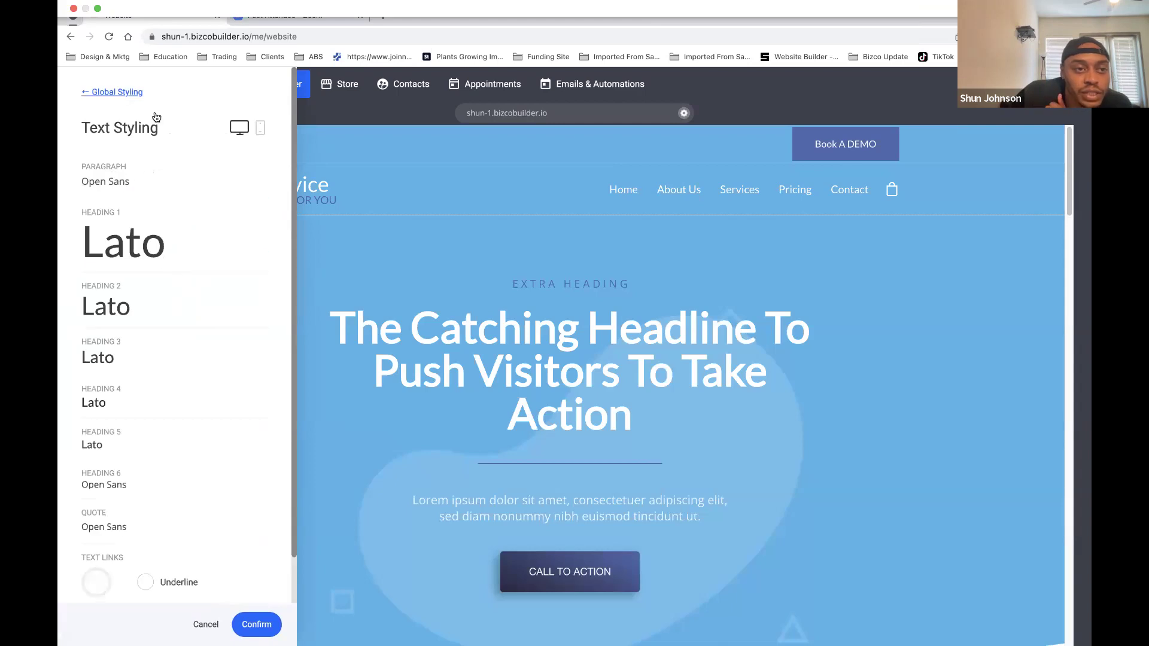
{"action": "left_click", "coordinate": [92, 230]}
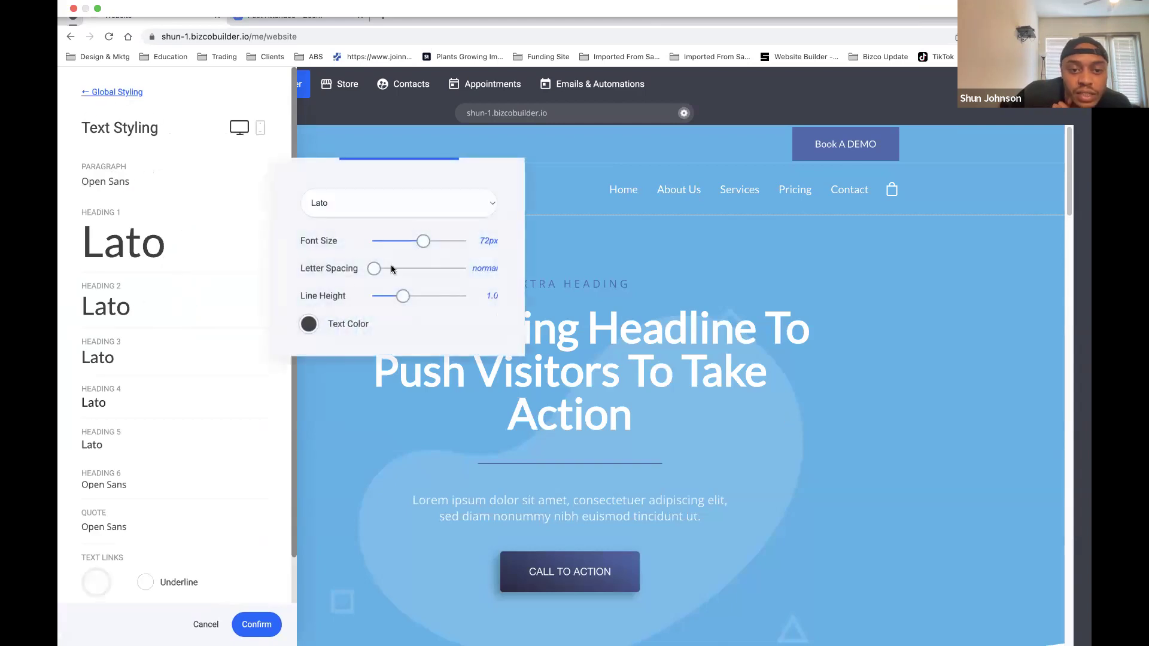
{"action": "left_click", "coordinate": [422, 202]}
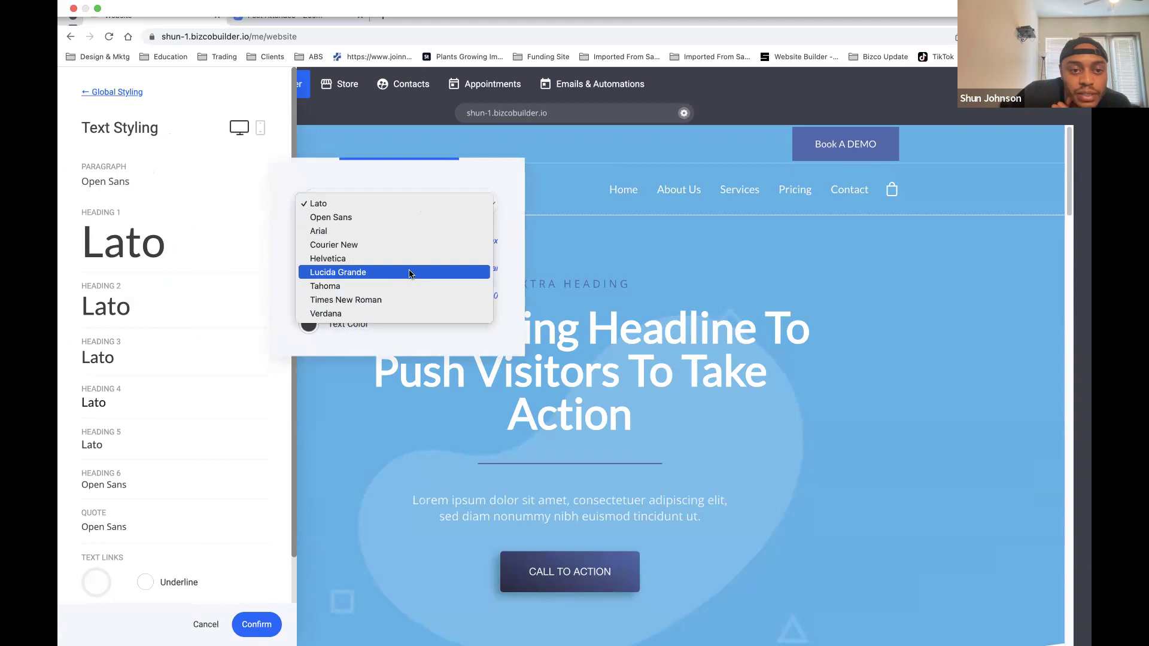
{"action": "left_click", "coordinate": [410, 300]}
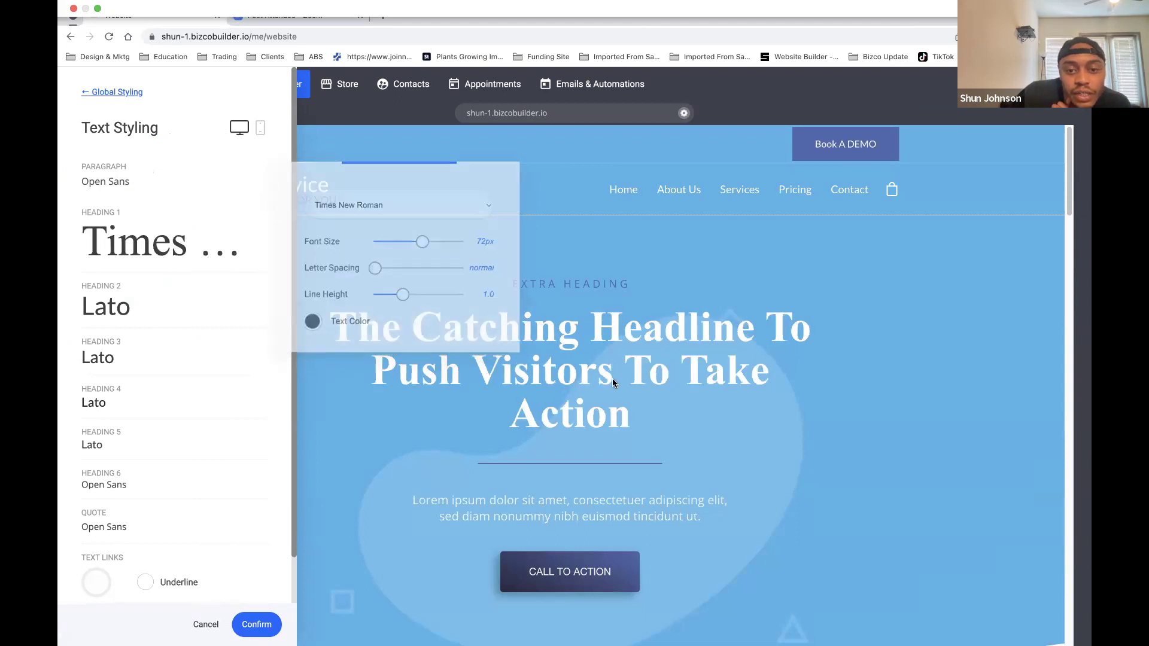
Step: Change the global Heading 1 font to Lucida Grande
{"action": "left_click", "coordinate": [194, 240]}
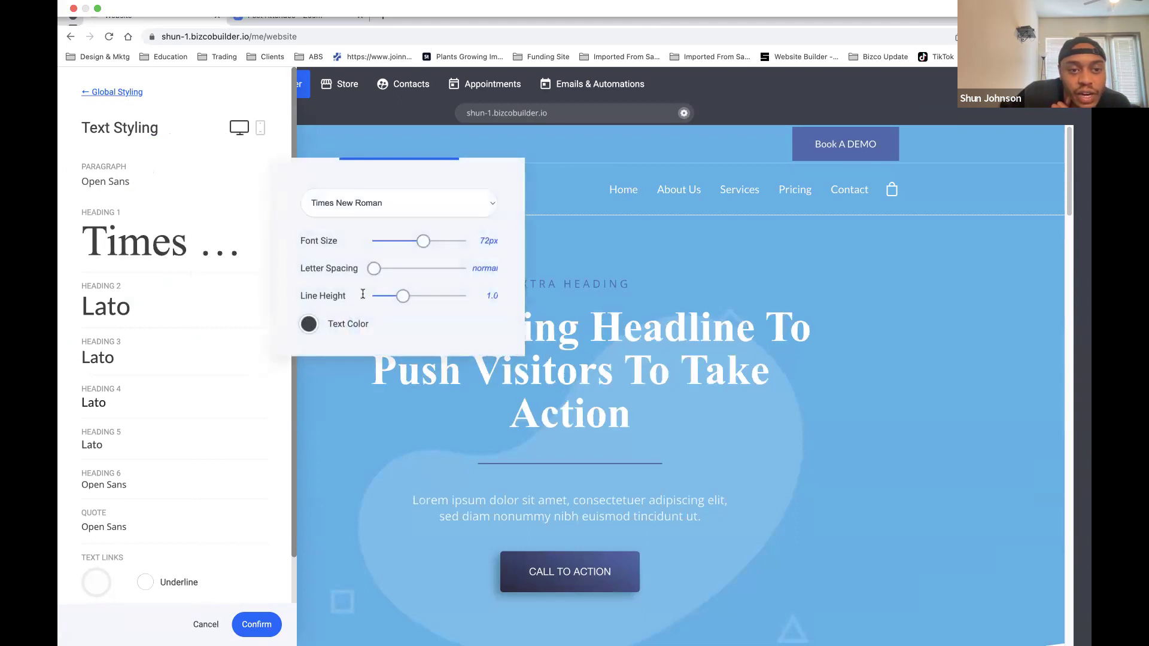
{"action": "left_click", "coordinate": [363, 201]}
{"action": "left_click", "coordinate": [363, 176]}
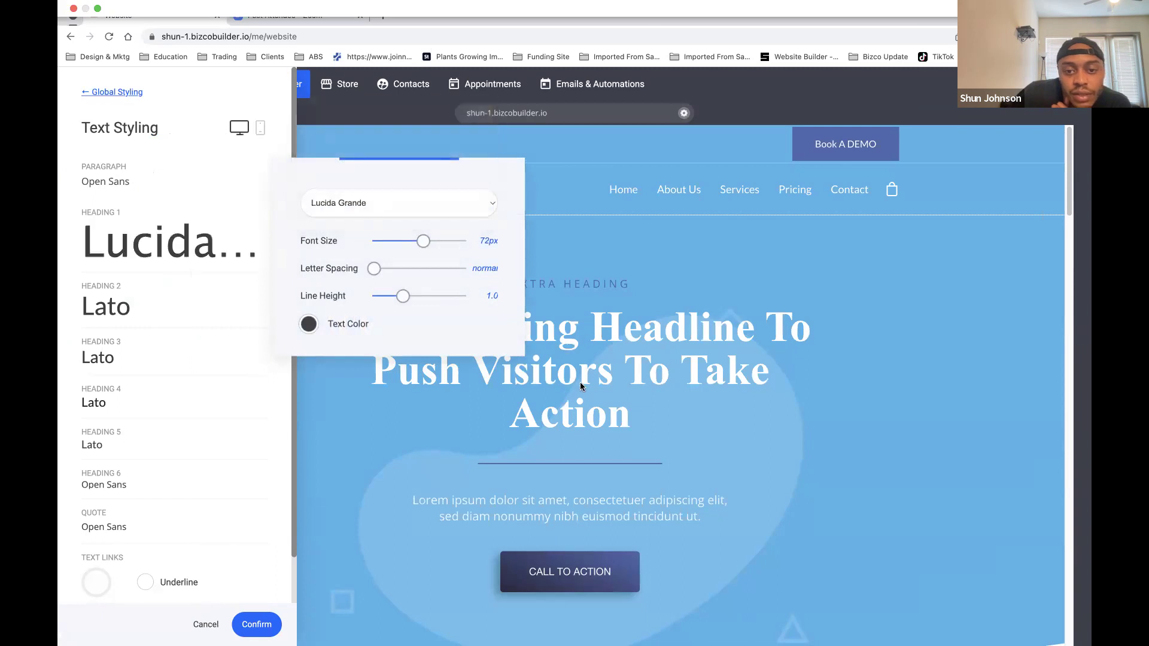
Step: View the site's global color palette, and discard the unsaved Heading 1 font changes
{"action": "left_click", "coordinate": [101, 93]}
{"action": "left_click", "coordinate": [144, 217]}
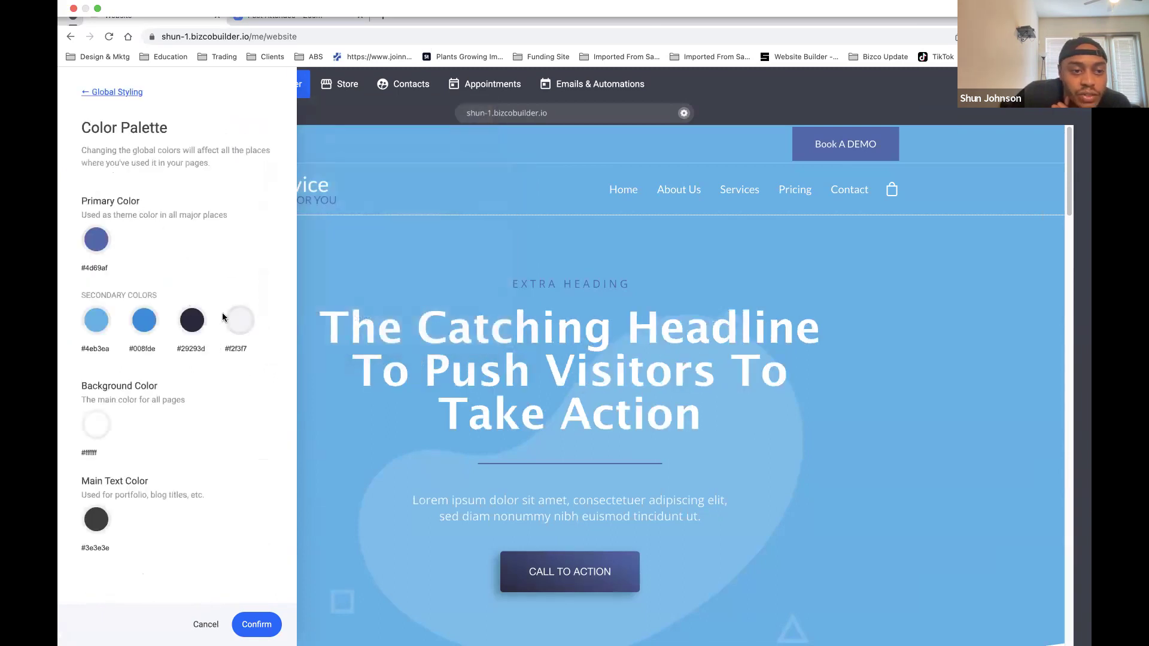
{"action": "left_click", "coordinate": [516, 423]}
{"action": "left_click", "coordinate": [527, 350]}
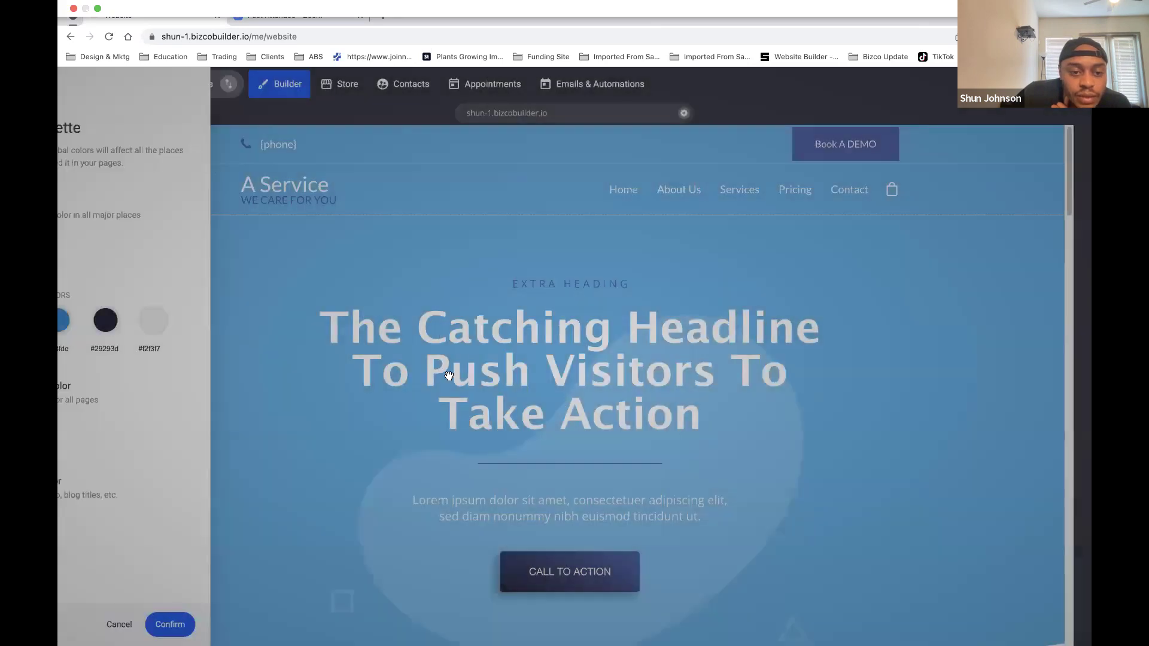
Step: Try coral #EB6B56 and light green #8BDD59 as the first secondary color in the global color palette
{"action": "scroll", "coordinate": [483, 395], "scroll_direction": "down", "scroll_amount": 3}
{"action": "left_click", "coordinate": [81, 350]}
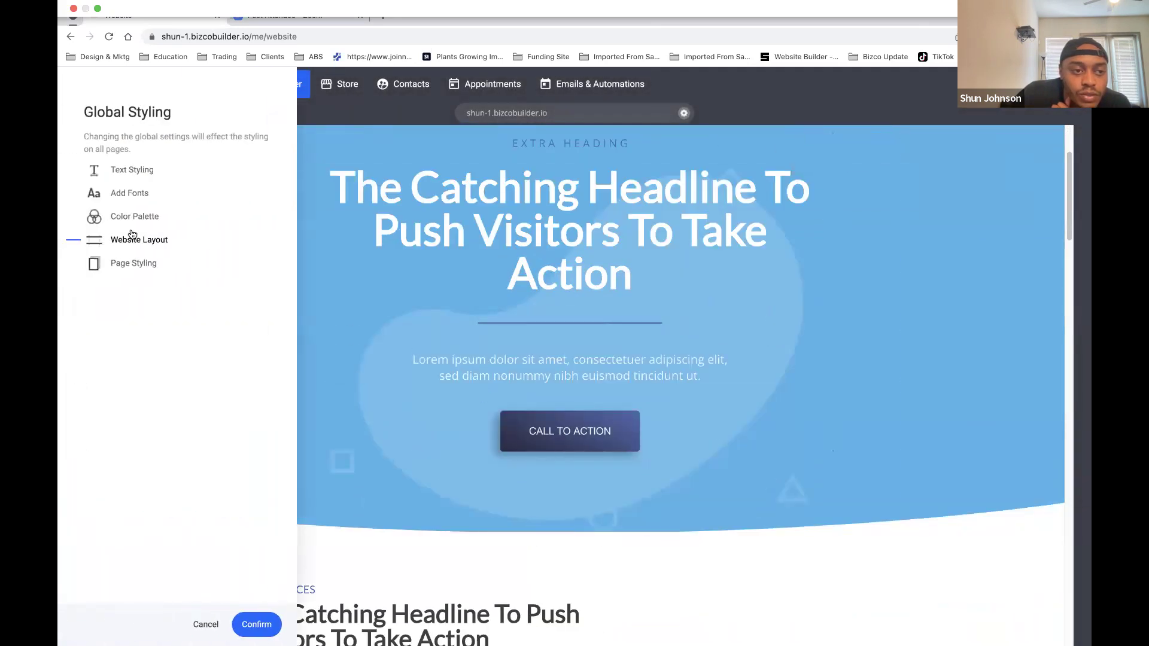
{"action": "left_click", "coordinate": [134, 217]}
{"action": "left_click", "coordinate": [97, 320]}
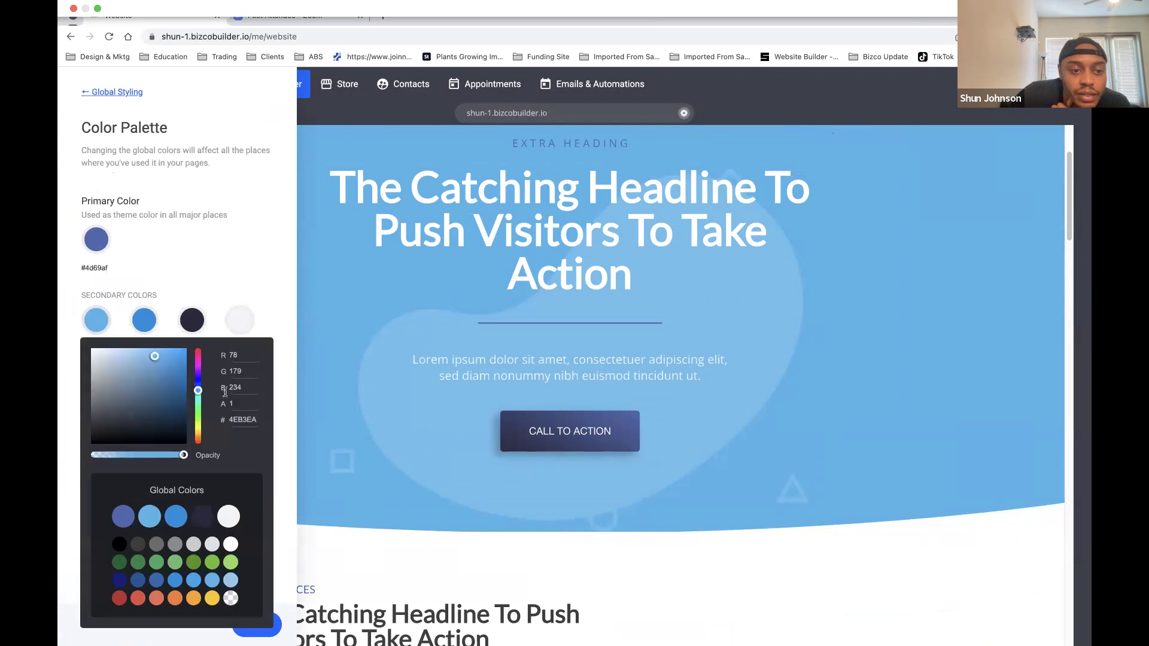
{"action": "left_click", "coordinate": [156, 598]}
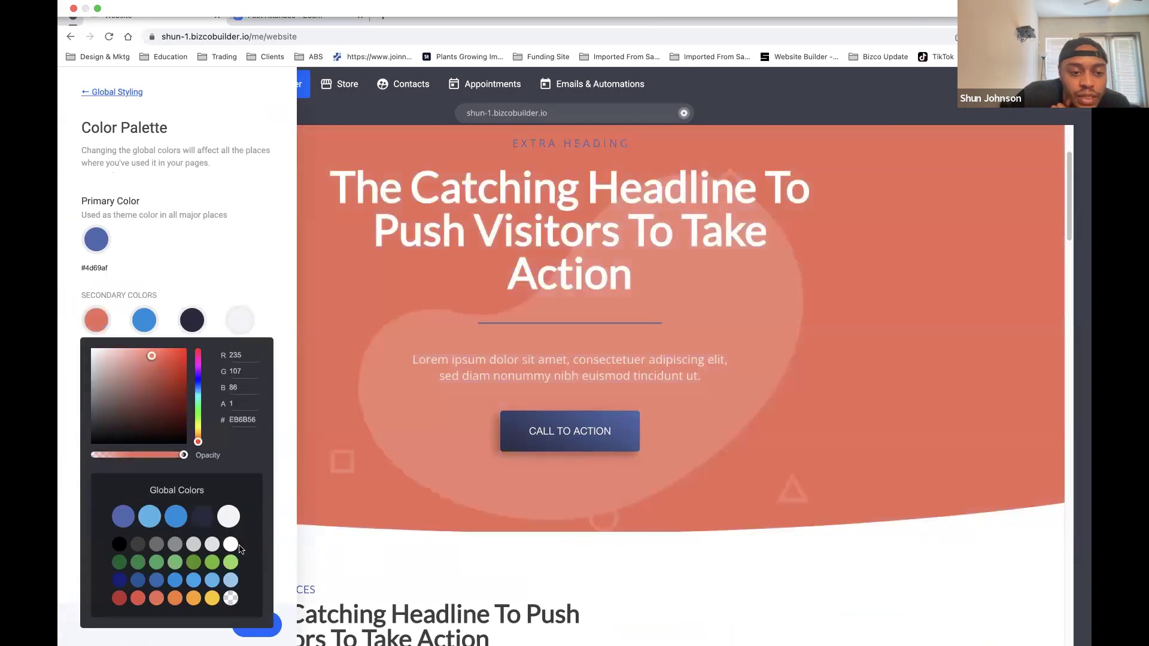
{"action": "left_click", "coordinate": [231, 562]}
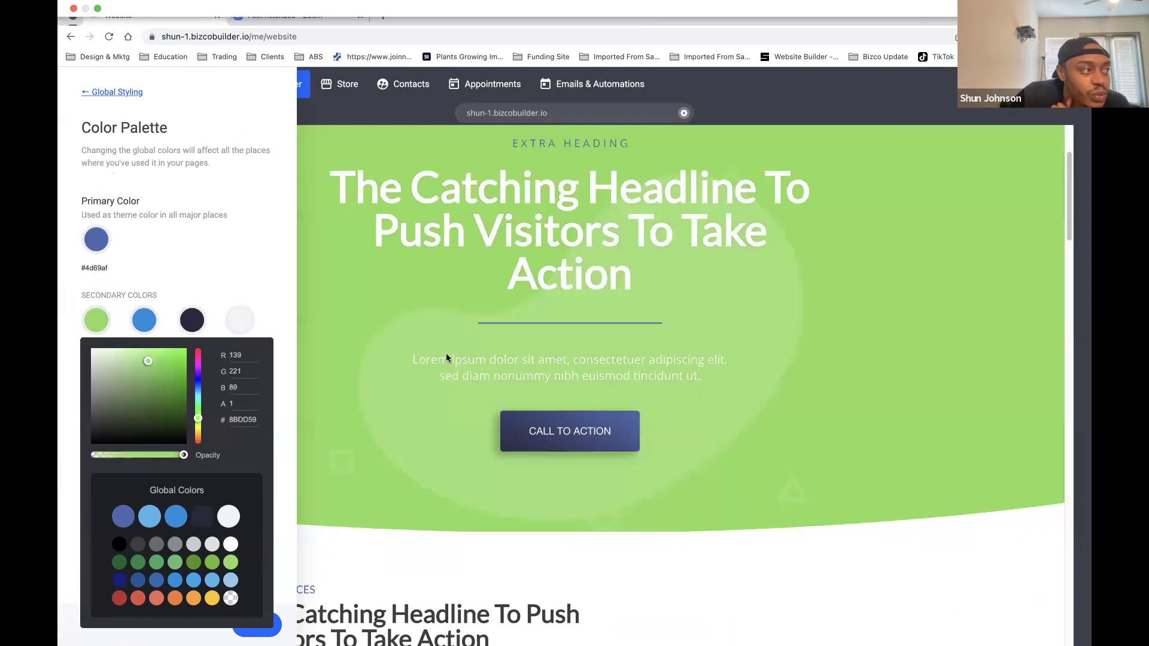
Step: Leave the color palette and discard the secondary color changes
{"action": "left_click", "coordinate": [446, 357]}
{"action": "left_click", "coordinate": [447, 351]}
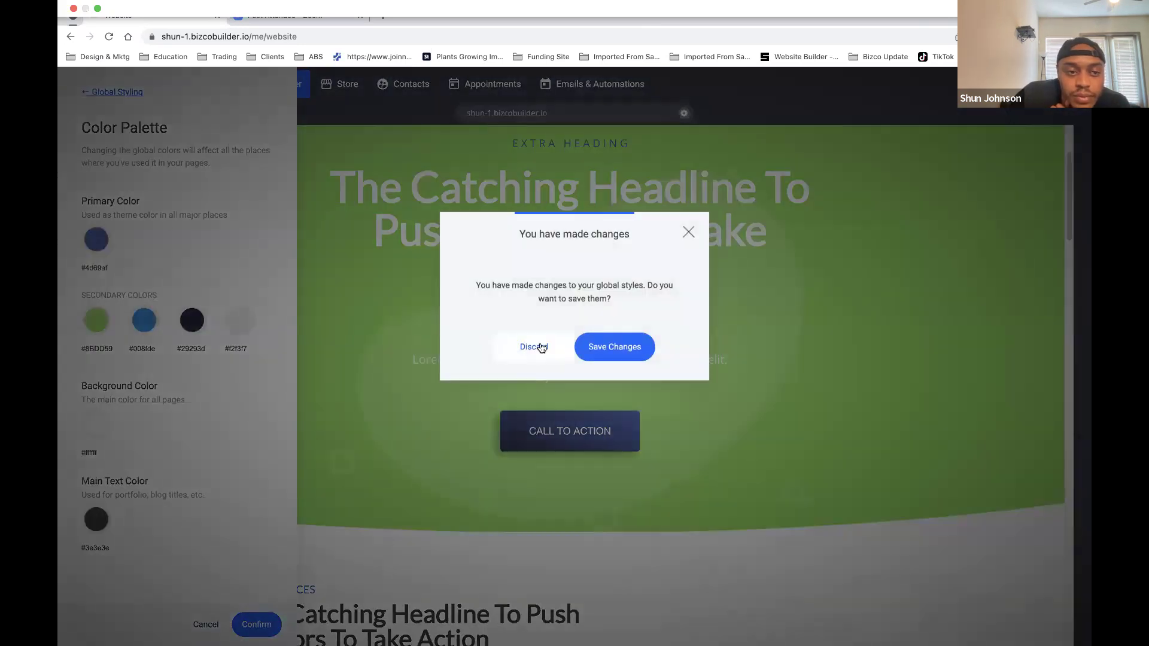
{"action": "left_click", "coordinate": [536, 345]}
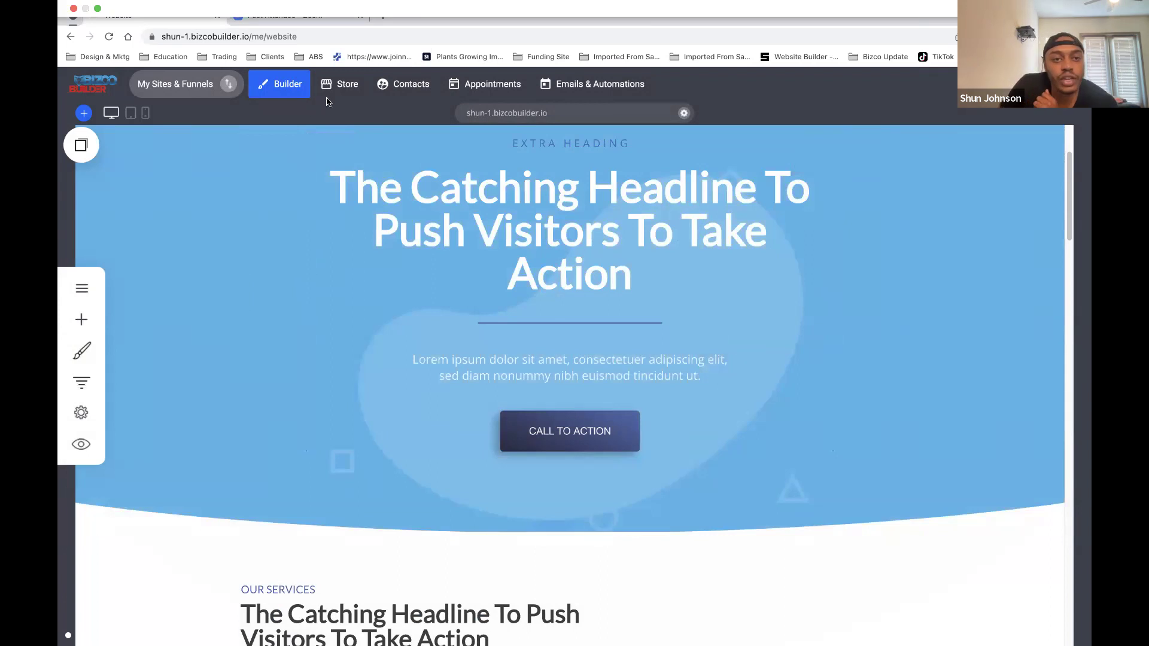
Step: Open the store's product list and start a new product of the Service type
{"action": "left_click", "coordinate": [339, 85]}
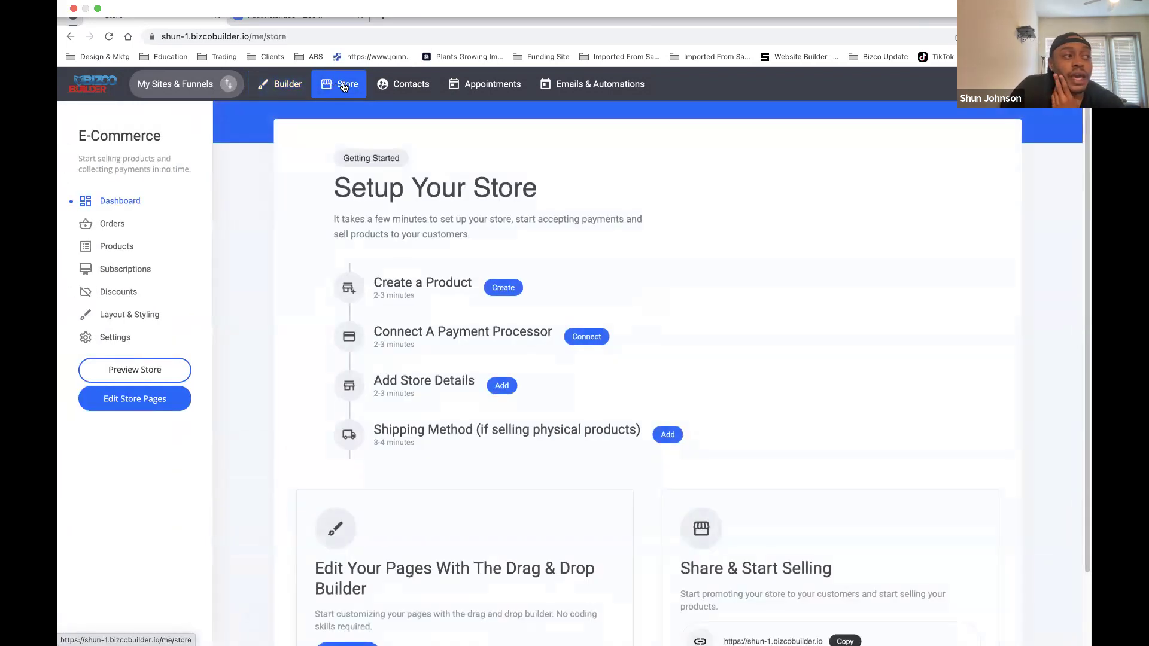
{"action": "left_click", "coordinate": [117, 248]}
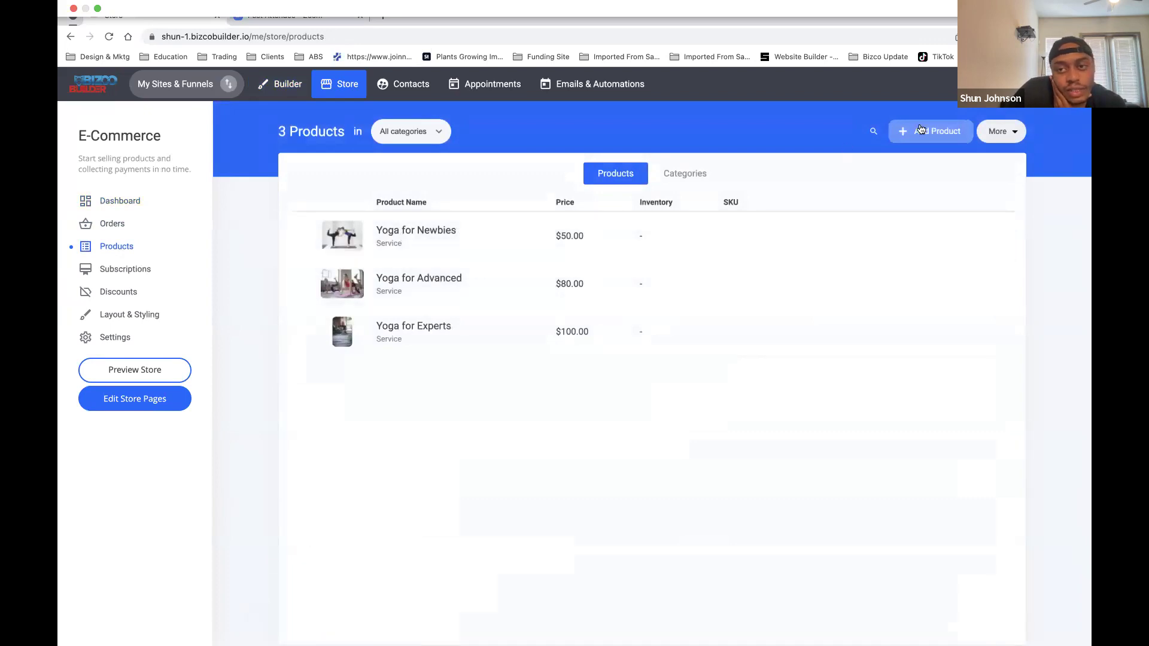
{"action": "left_click", "coordinate": [931, 135]}
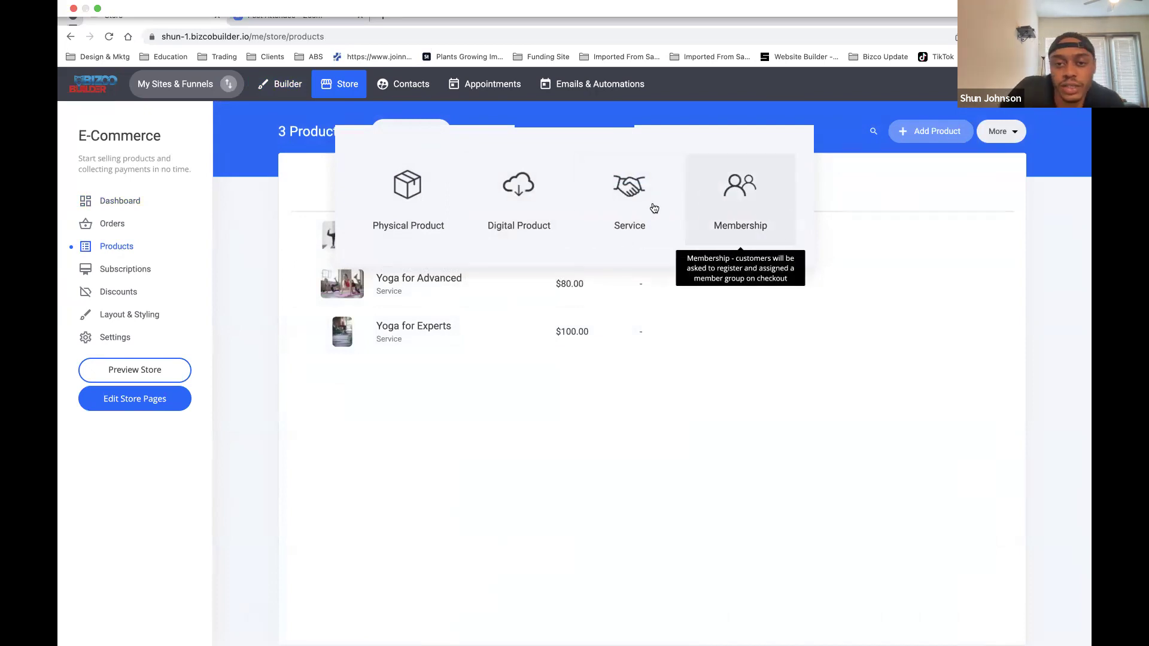
{"action": "left_click", "coordinate": [731, 182]}
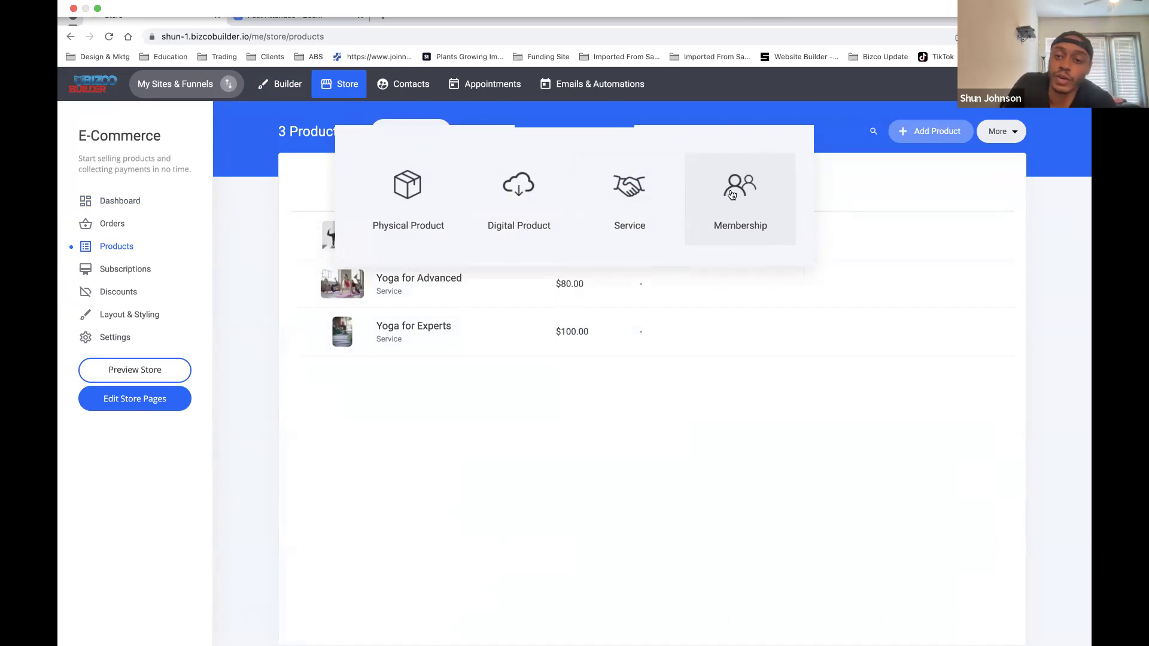
{"action": "left_click", "coordinate": [639, 193]}
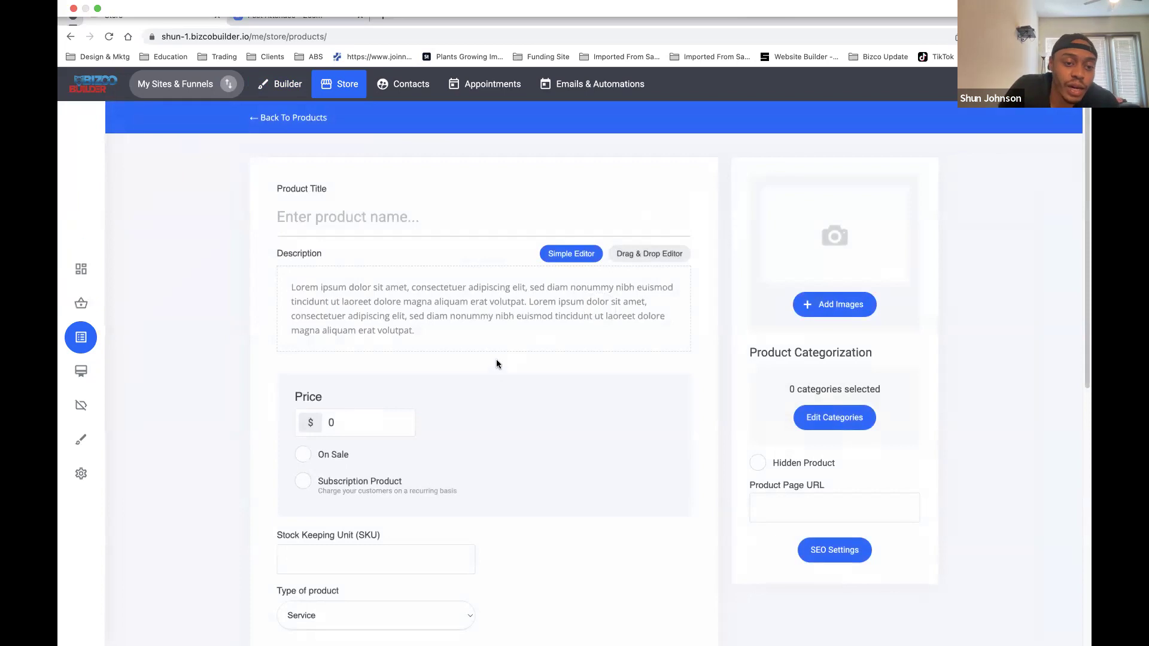
Step: Try making the service product a subscription of 6 payments charged every 1 weeks, and discard the subscription settings
{"action": "scroll", "coordinate": [497, 359], "scroll_direction": "down", "scroll_amount": 3}
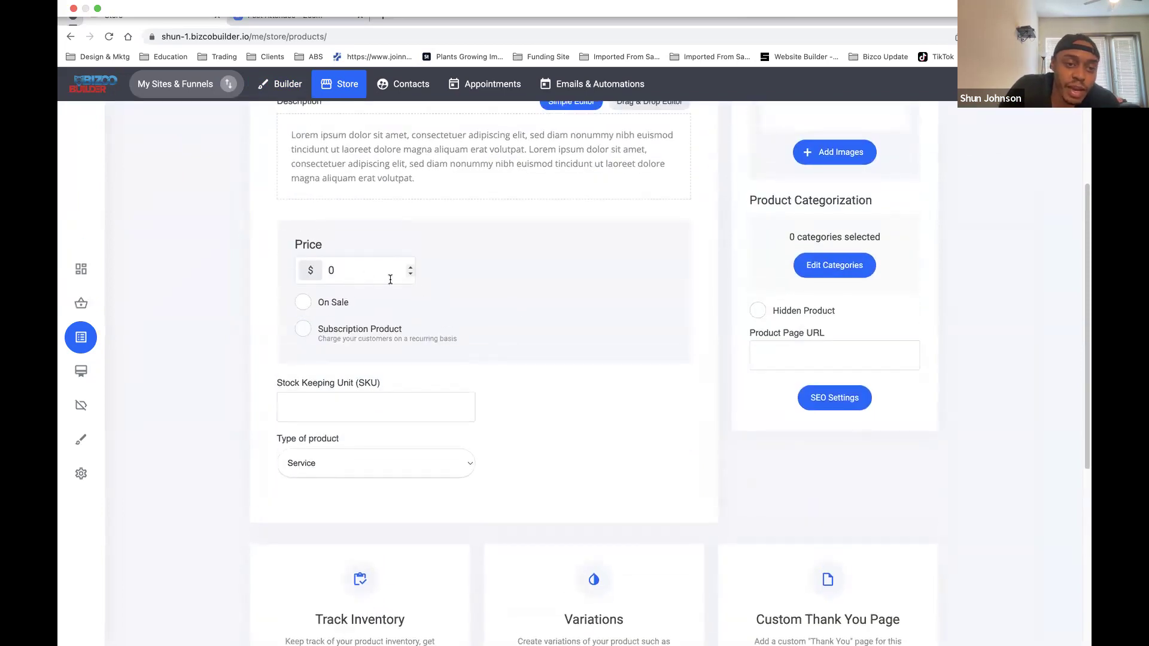
{"action": "scroll", "coordinate": [557, 369], "scroll_direction": "down", "scroll_amount": 2}
{"action": "left_click", "coordinate": [305, 218]}
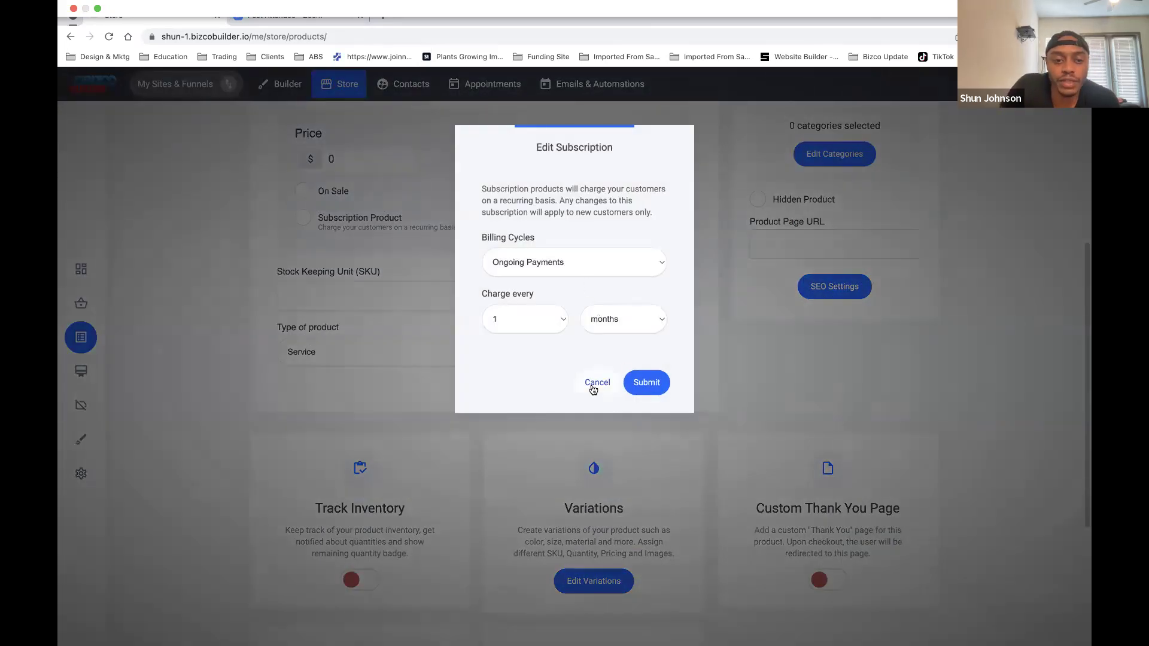
{"action": "left_click", "coordinate": [560, 316]}
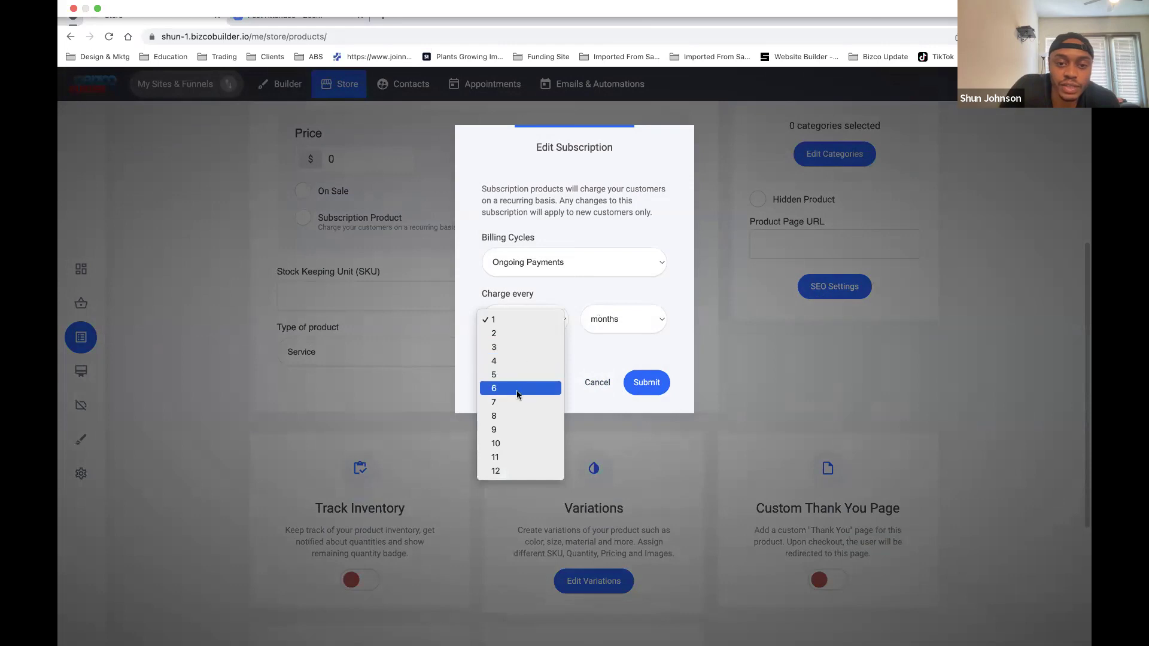
{"action": "left_click", "coordinate": [612, 326]}
{"action": "left_click", "coordinate": [602, 306]}
{"action": "left_click", "coordinate": [570, 265]}
{"action": "left_click", "coordinate": [559, 331]}
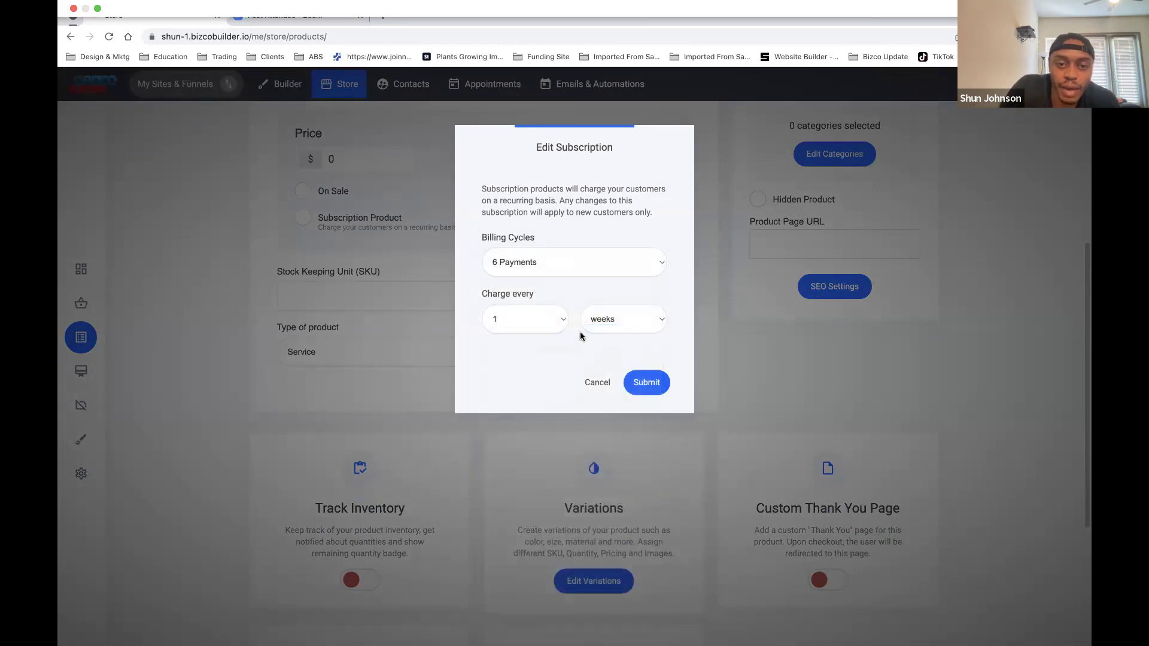
{"action": "left_click", "coordinate": [578, 382]}
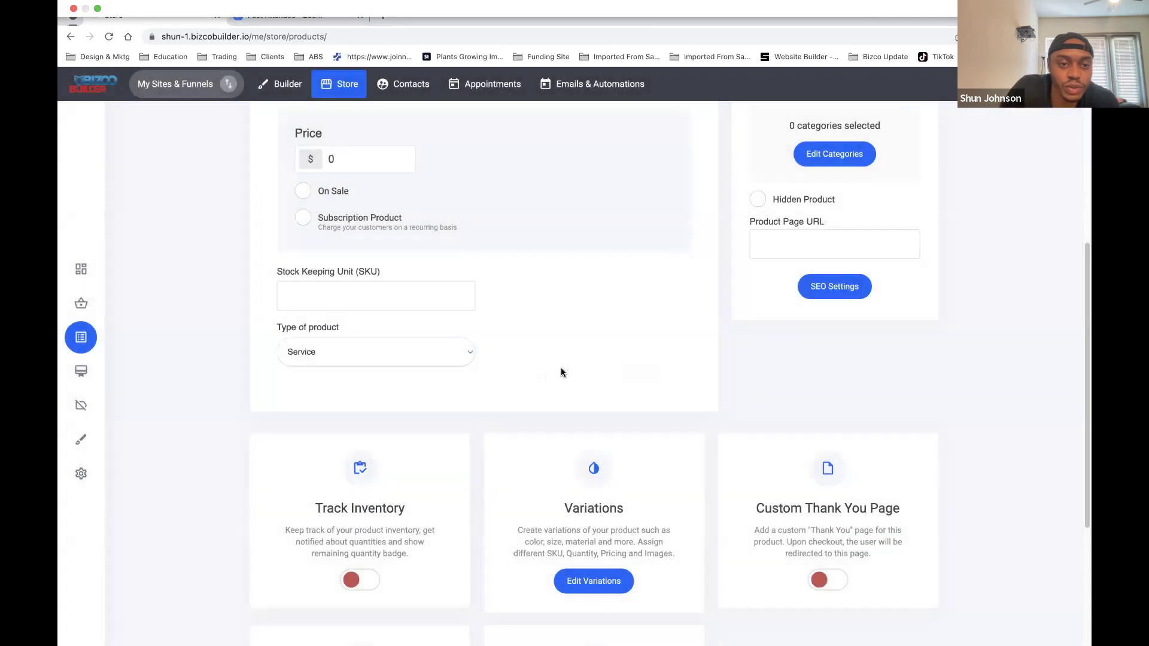
Step: Review the new product's inventory, variations, thank you page, questions and tag options, and return to the store dashboard
{"action": "scroll", "coordinate": [469, 354], "scroll_direction": "down", "scroll_amount": 5}
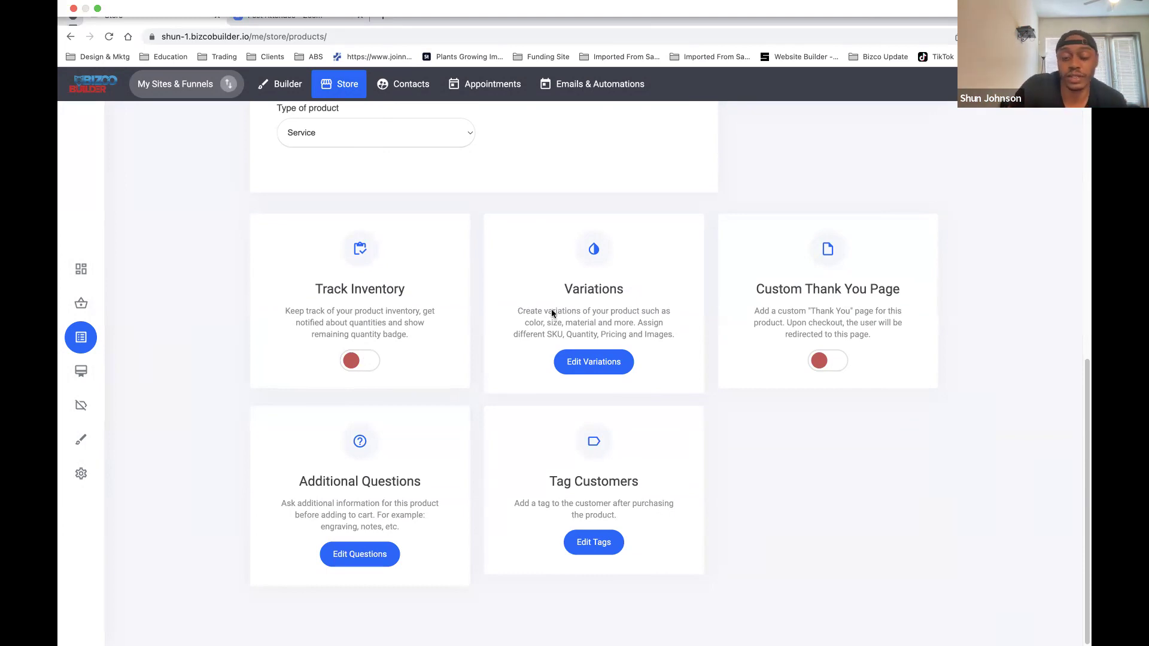
{"action": "scroll", "coordinate": [674, 316], "scroll_direction": "up", "scroll_amount": 5}
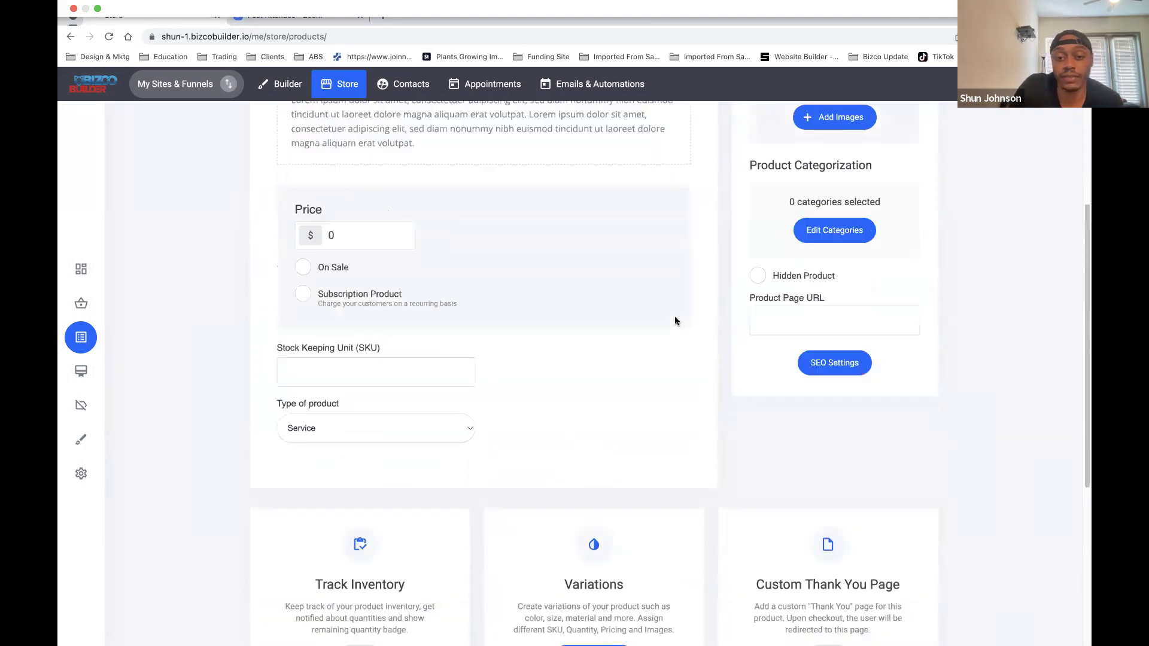
{"action": "scroll", "coordinate": [580, 251], "scroll_direction": "up", "scroll_amount": 3}
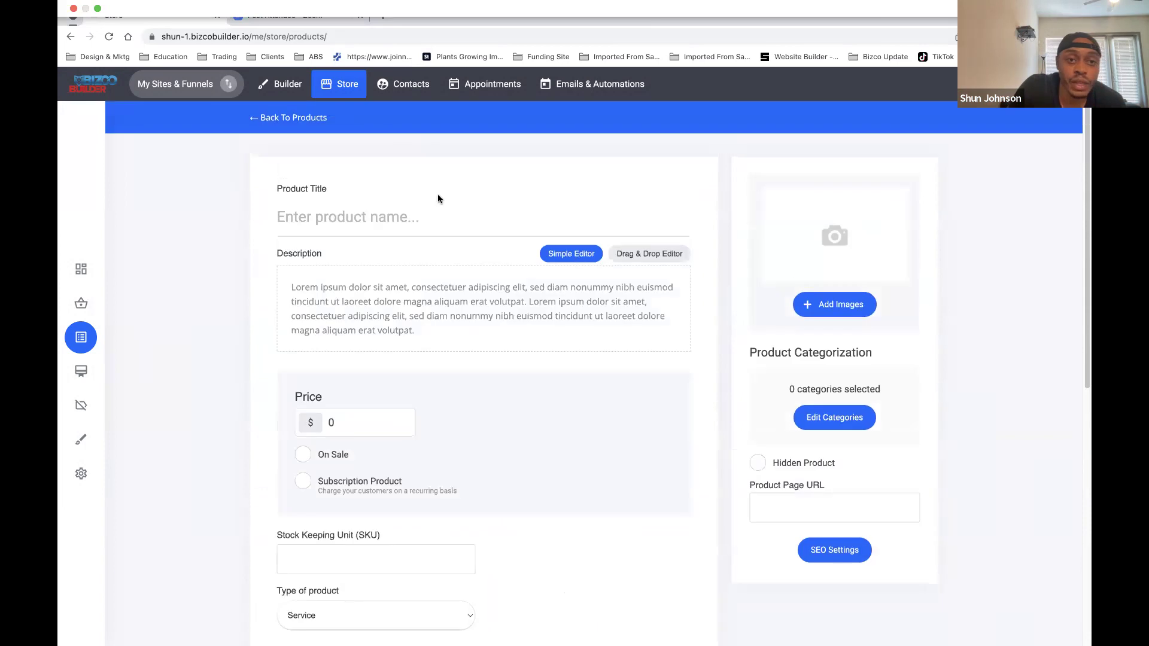
{"action": "right_click", "coordinate": [346, 92]}
{"action": "left_click", "coordinate": [307, 82]}
{"action": "left_click", "coordinate": [328, 85]}
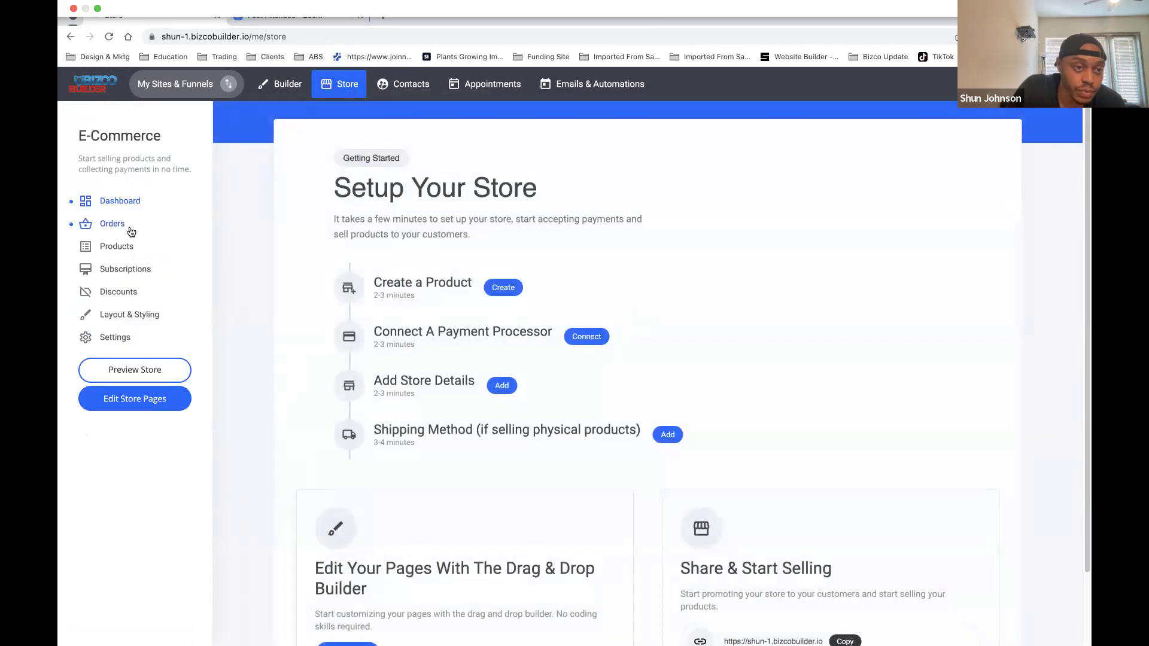
Step: Look through the store's orders, subscriptions, discounts, and layout and styling pages
{"action": "left_click", "coordinate": [127, 228]}
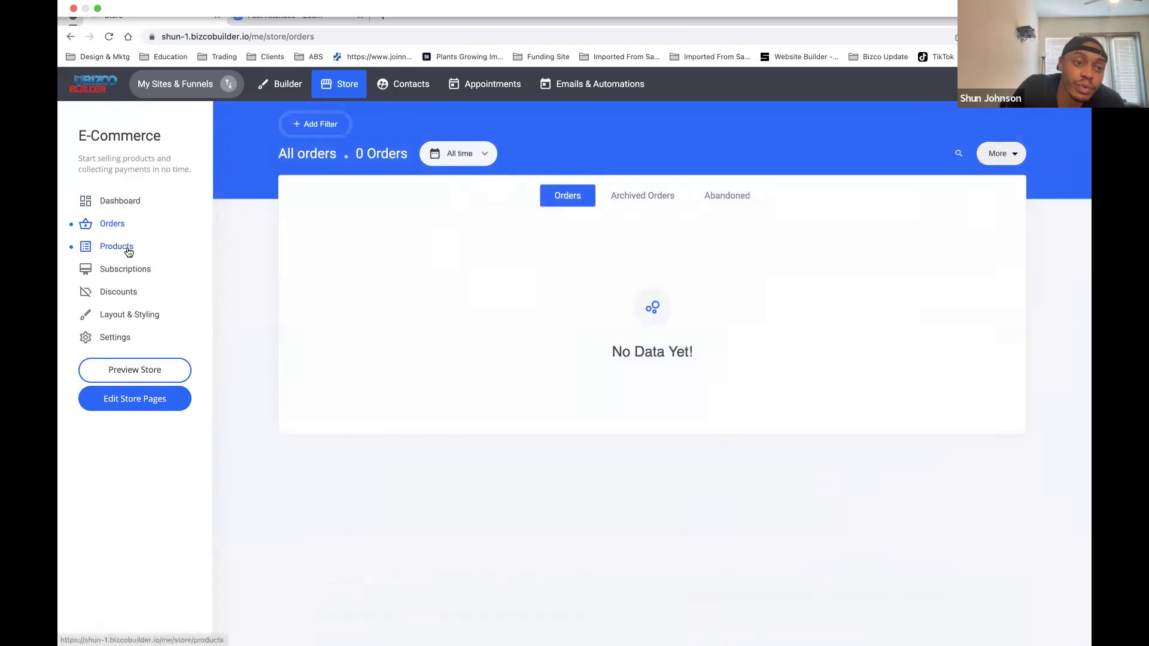
{"action": "left_click", "coordinate": [135, 275]}
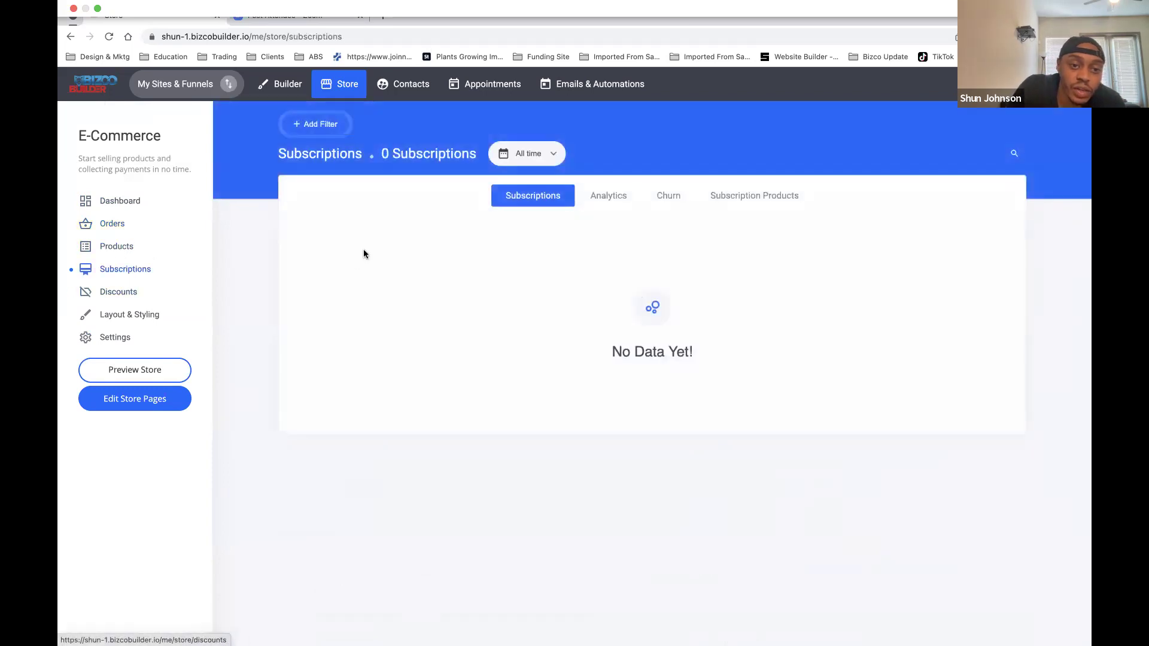
{"action": "left_click", "coordinate": [110, 293]}
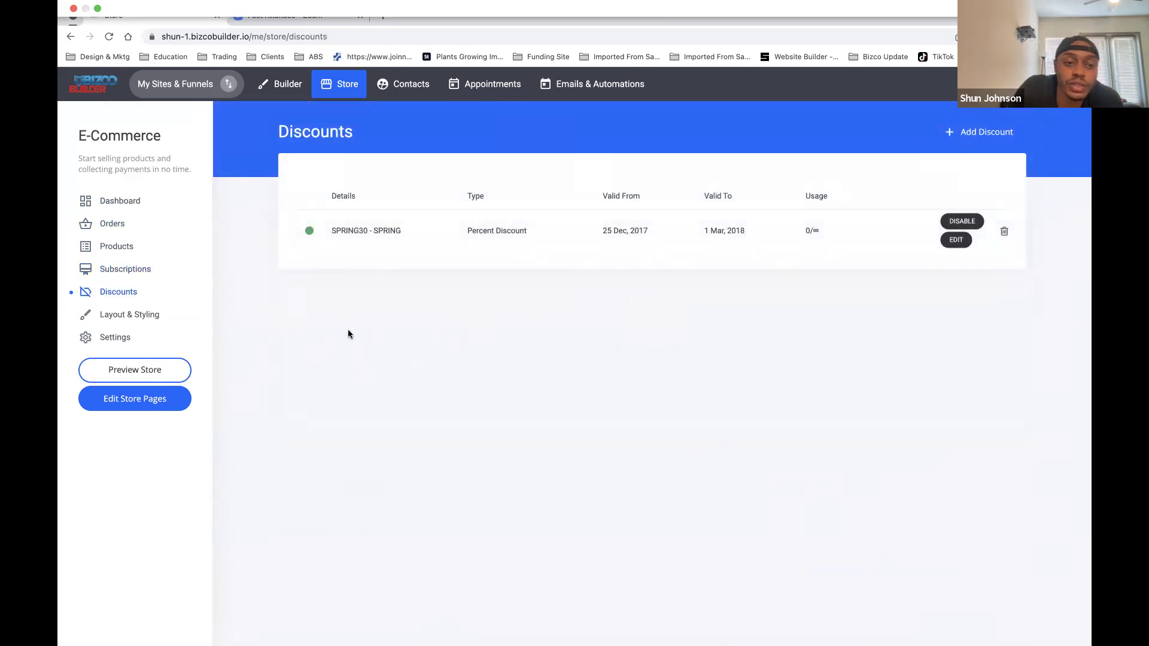
{"action": "left_click", "coordinate": [135, 315]}
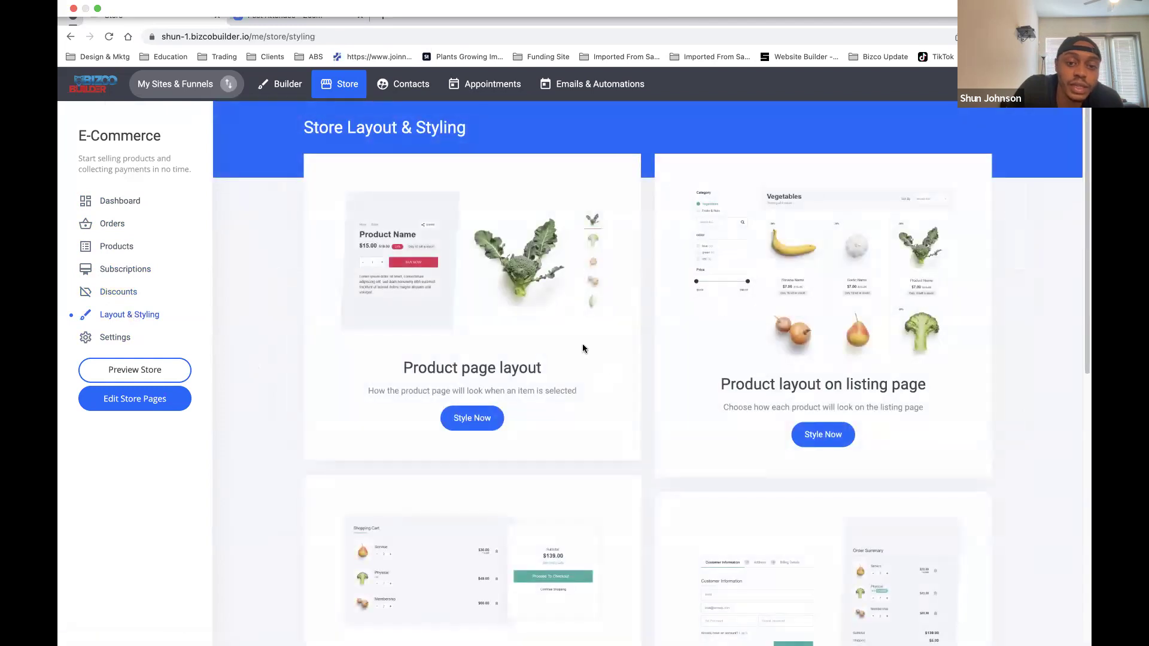
{"action": "scroll", "coordinate": [789, 377], "scroll_direction": "down", "scroll_amount": 2}
{"action": "scroll", "coordinate": [789, 378], "scroll_direction": "down", "scroll_amount": 2}
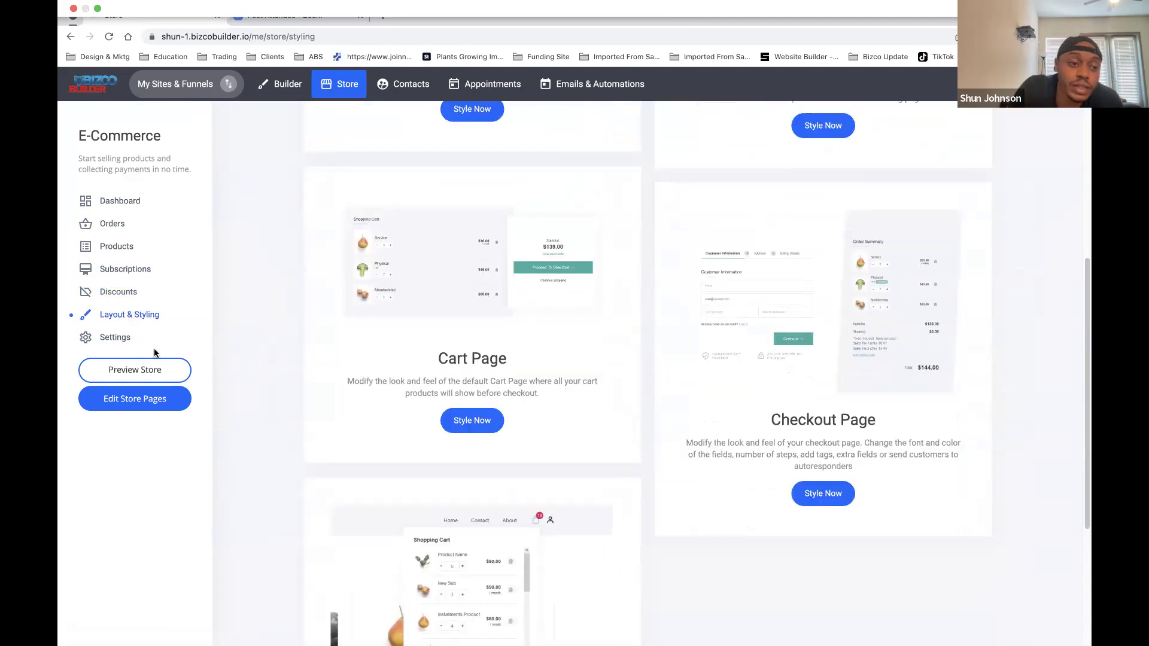
Step: View the store details, shipping and payment settings of the store
{"action": "left_click", "coordinate": [117, 337]}
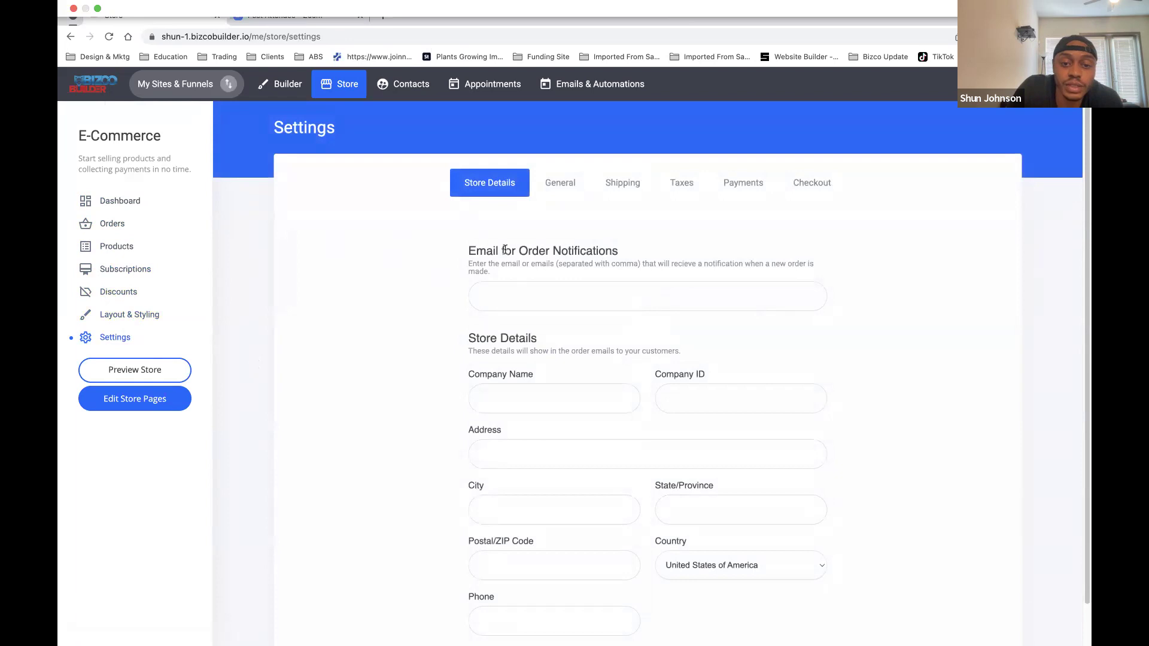
{"action": "left_click", "coordinate": [636, 183]}
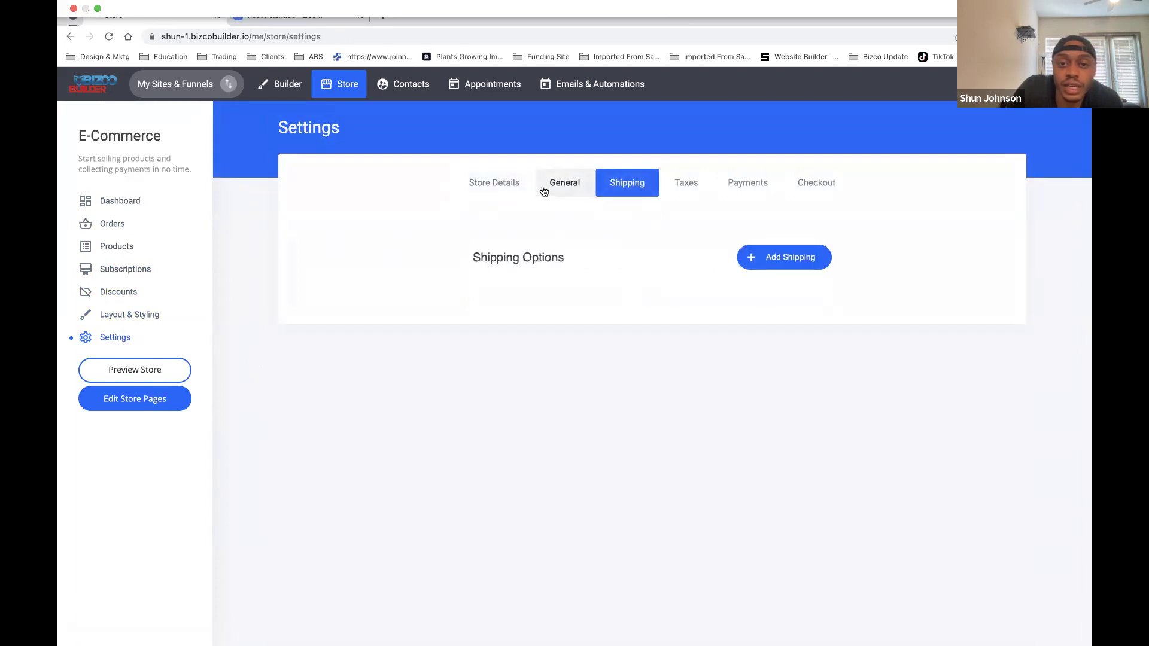
{"action": "left_click", "coordinate": [760, 186]}
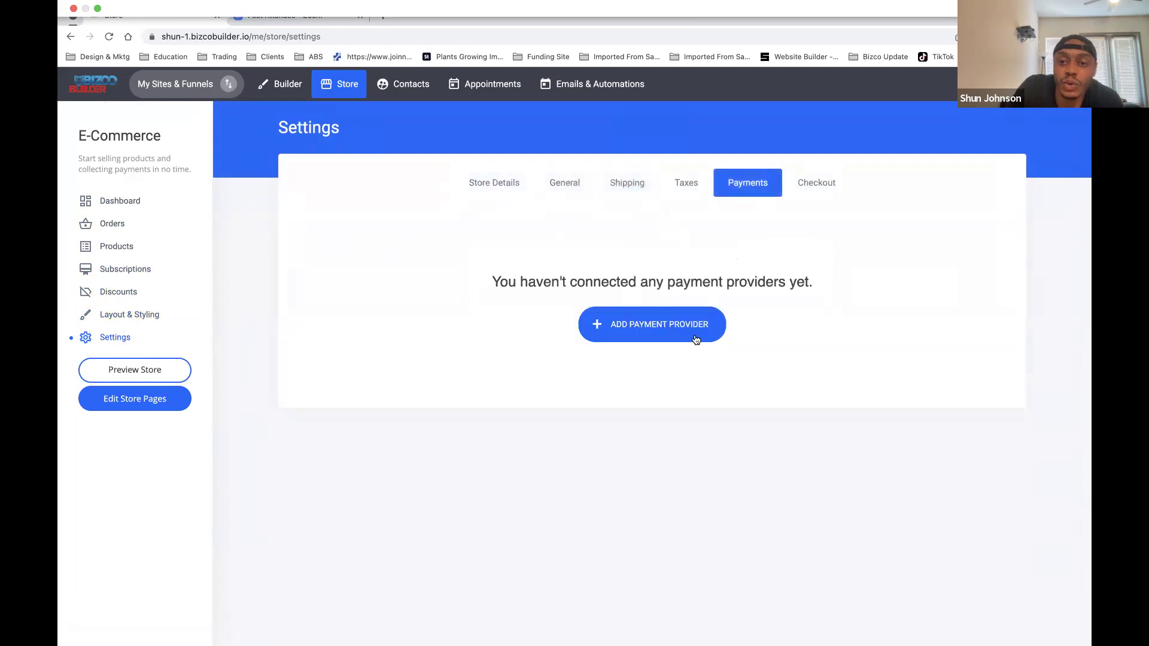
Step: Look through the full list of payment providers that can be added, and close it without connecting one
{"action": "left_click", "coordinate": [671, 328]}
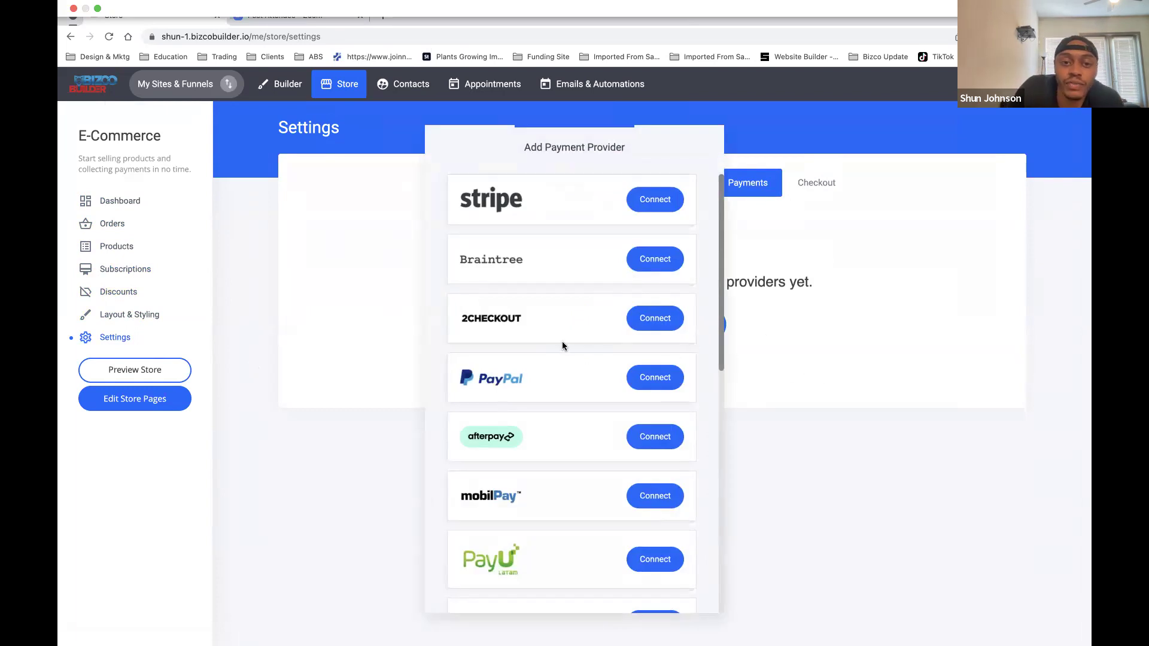
{"action": "scroll", "coordinate": [523, 349], "scroll_direction": "down", "scroll_amount": 3}
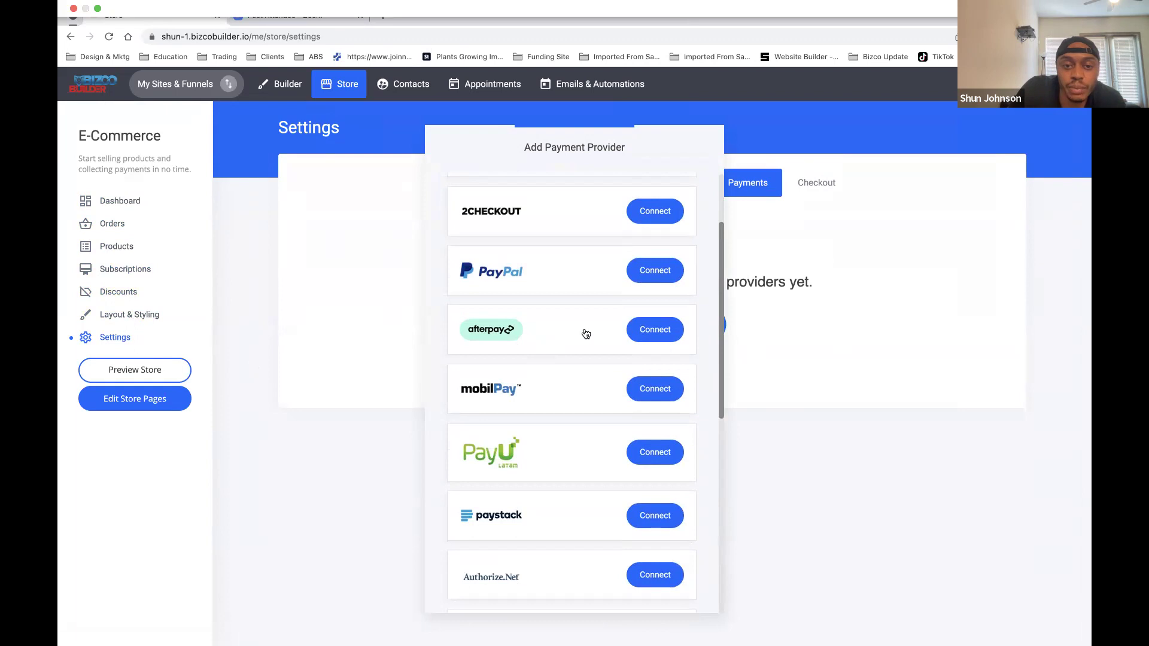
{"action": "scroll", "coordinate": [590, 398], "scroll_direction": "down", "scroll_amount": 3}
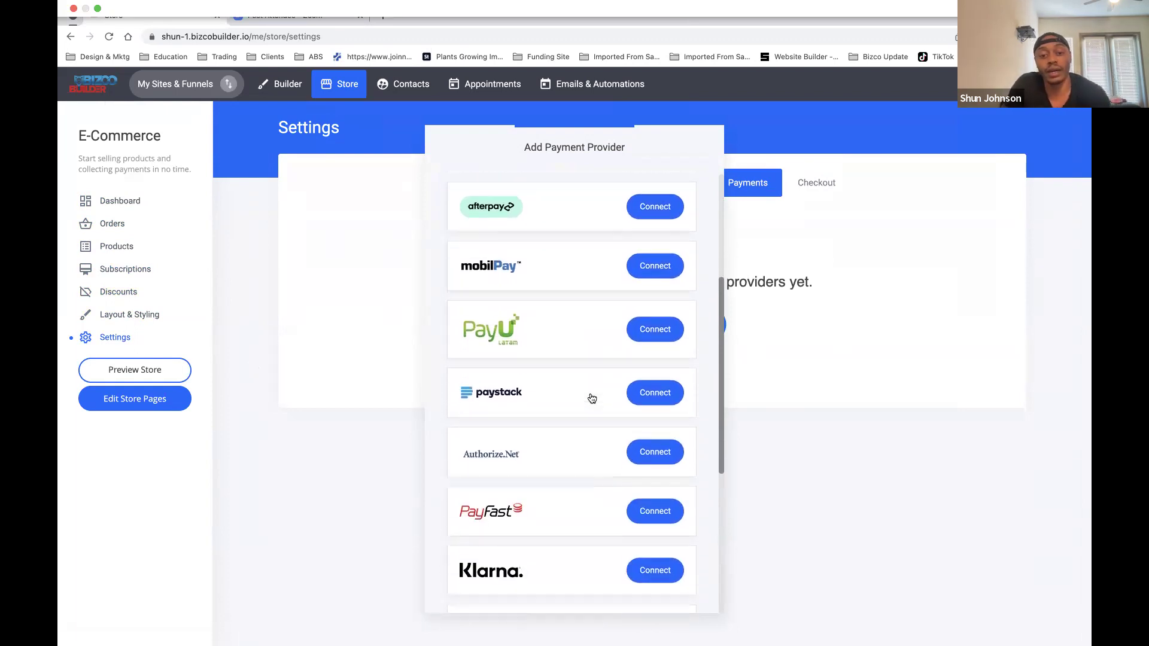
{"action": "scroll", "coordinate": [592, 398], "scroll_direction": "down", "scroll_amount": 7}
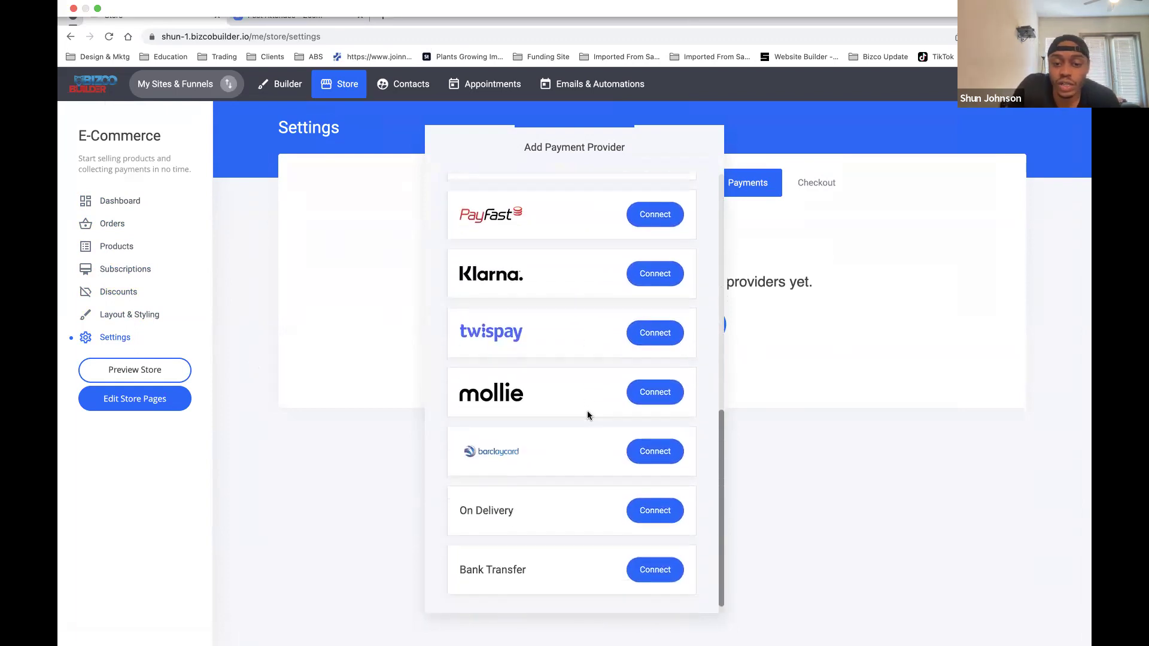
{"action": "left_click_drag", "start_coordinate": [568, 143], "coordinate": [582, 93]}
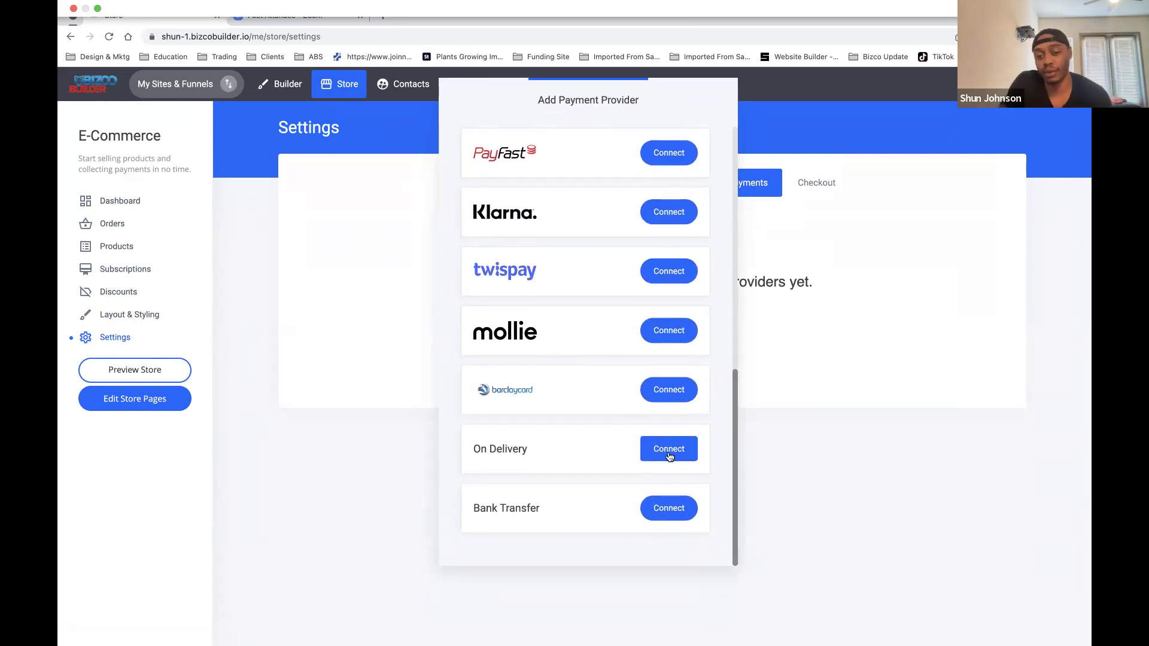
{"action": "left_click", "coordinate": [821, 443]}
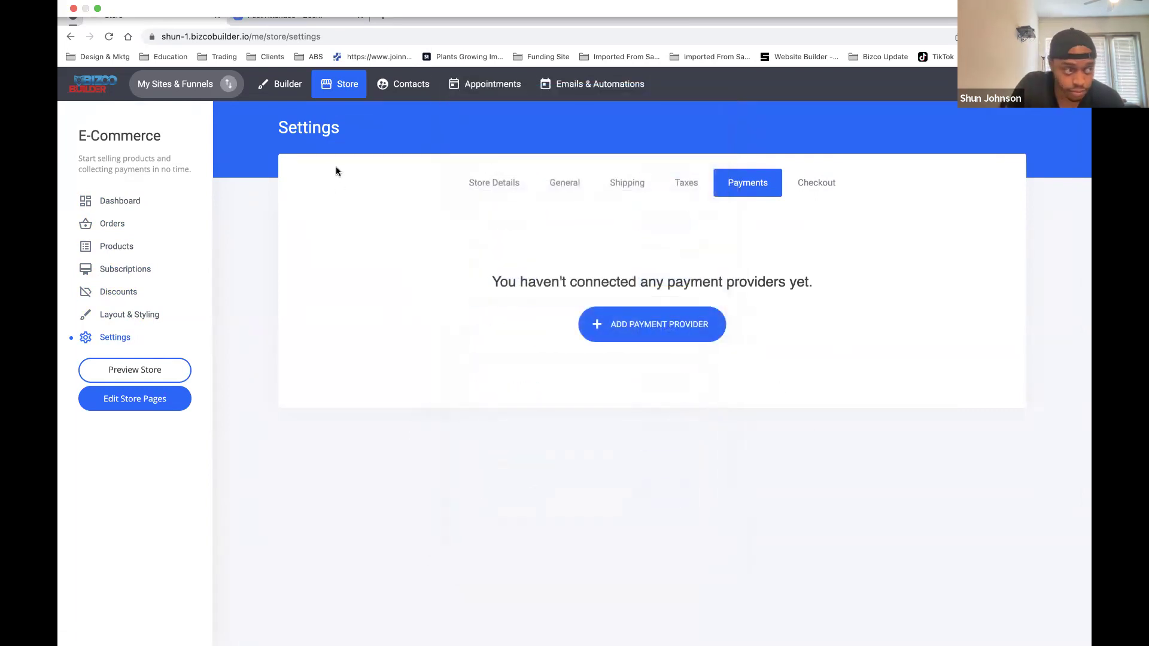
Step: View the contacts list, and open the booking events overview with its introduction video dismissed
{"action": "left_click", "coordinate": [392, 88]}
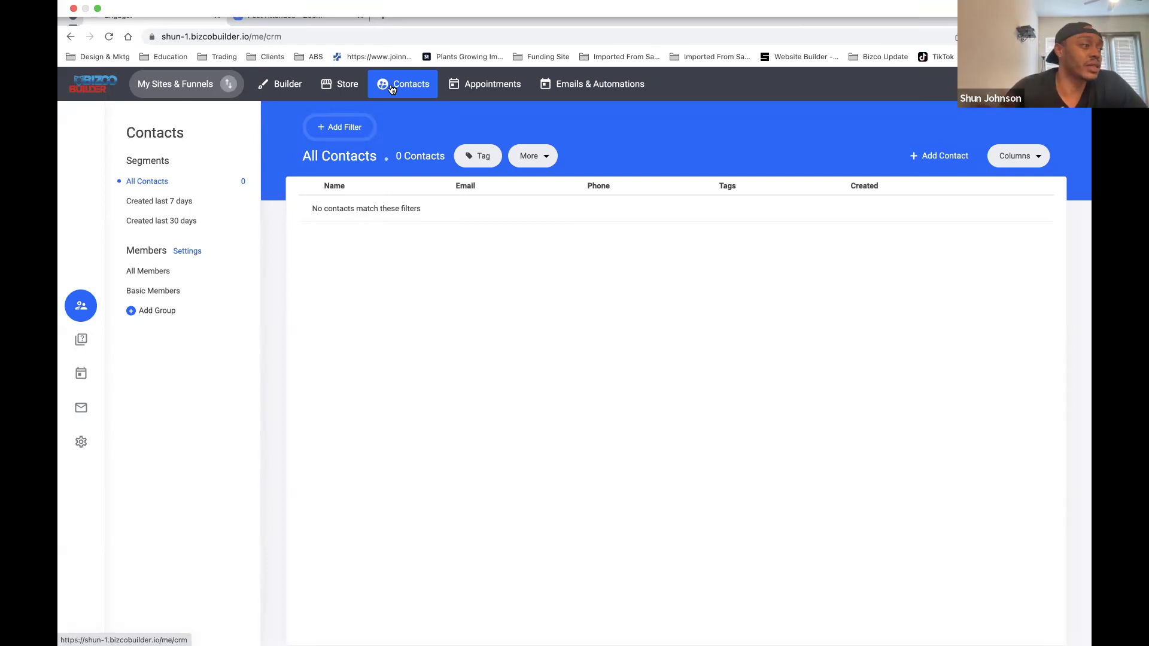
{"action": "left_click", "coordinate": [461, 84]}
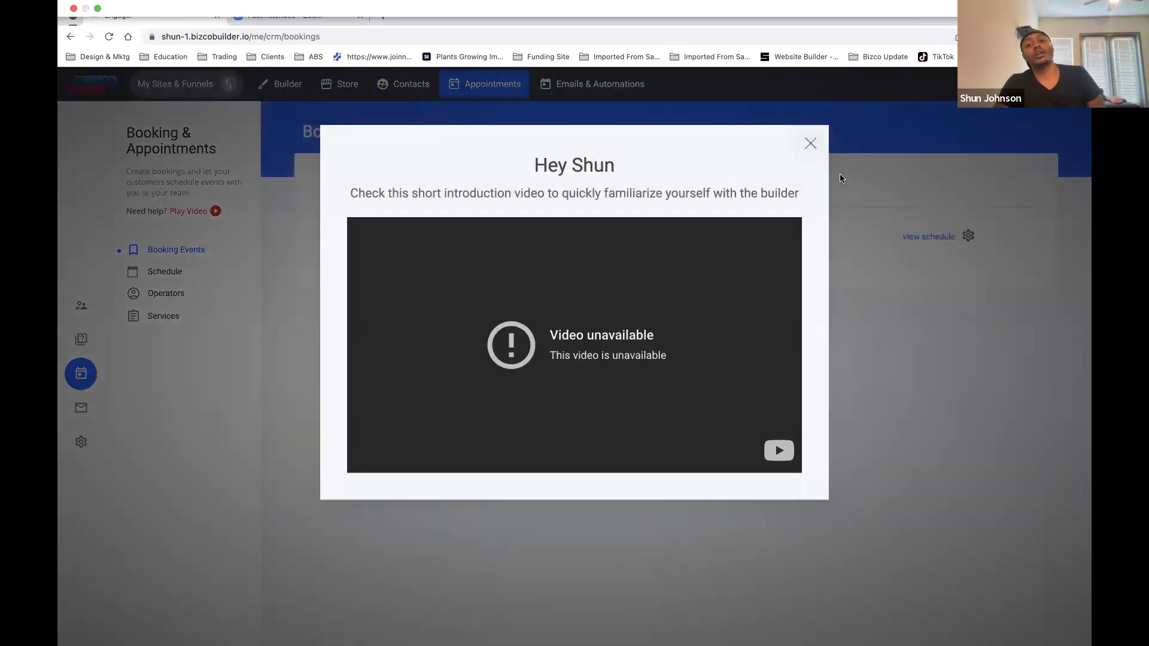
{"action": "left_click", "coordinate": [810, 144]}
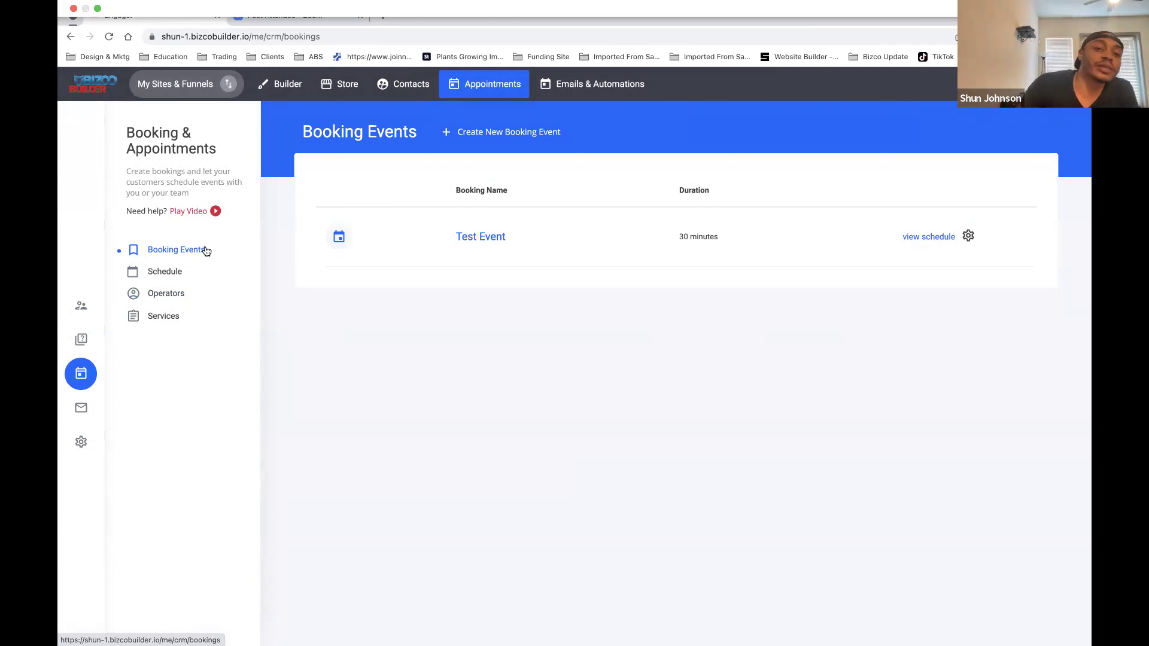
Step: Examine the Test Event booking's general information, operators and services, and all its availability settings
{"action": "left_click", "coordinate": [479, 237]}
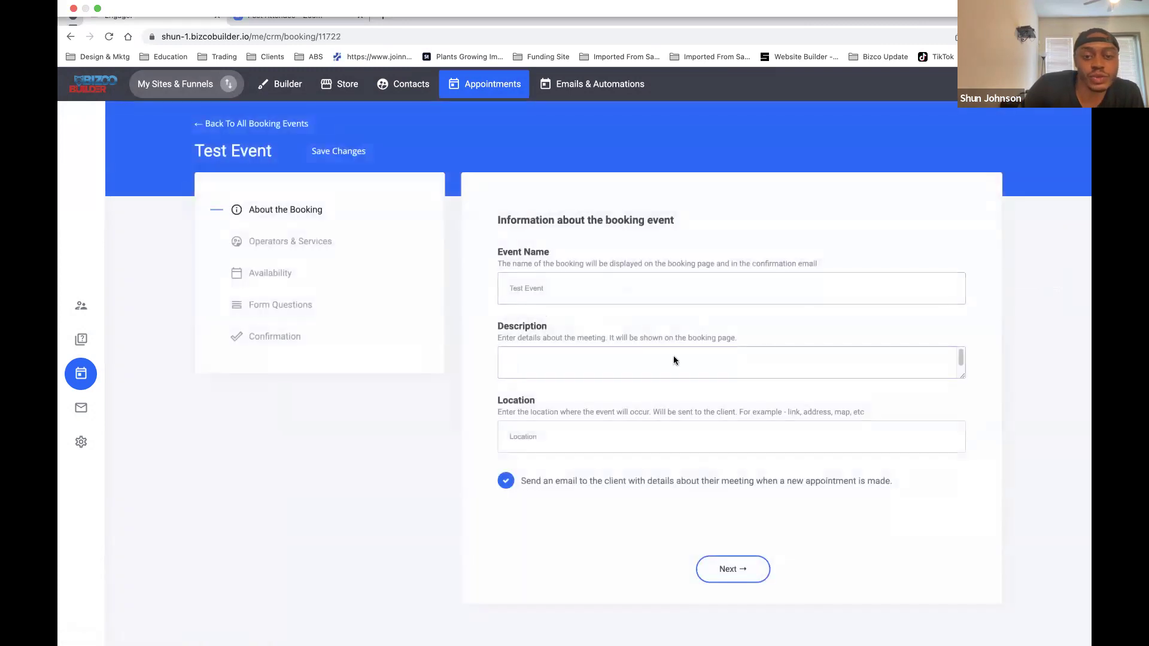
{"action": "left_click", "coordinate": [291, 242]}
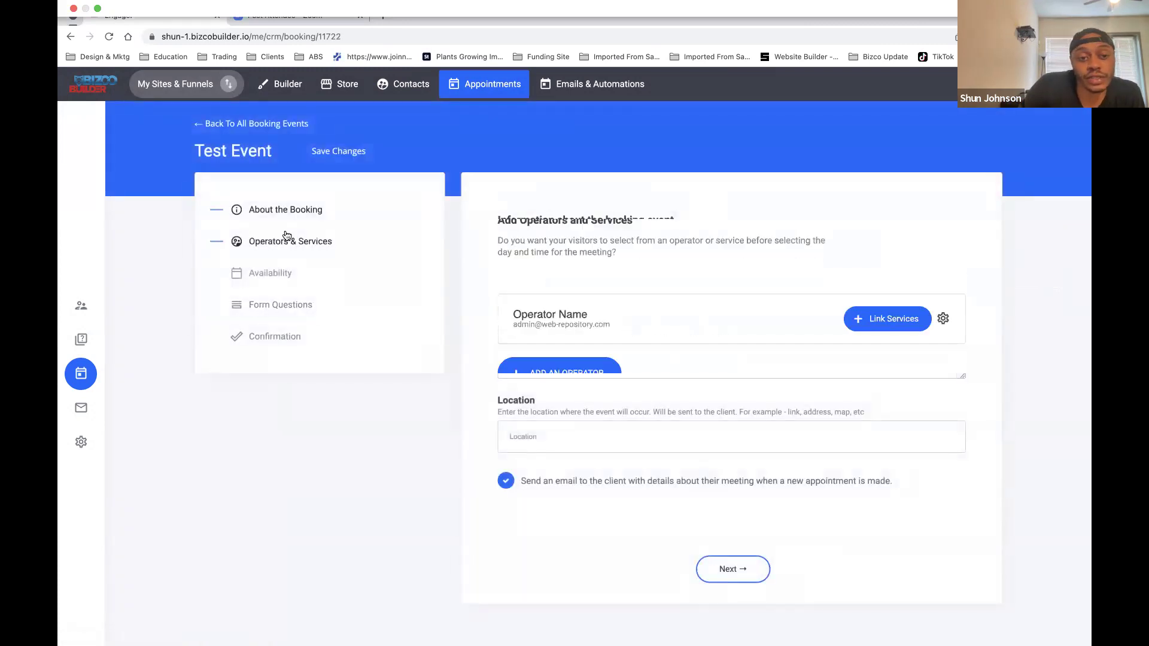
{"action": "left_click", "coordinate": [282, 273]}
{"action": "scroll", "coordinate": [657, 359], "scroll_direction": "down", "scroll_amount": 1}
{"action": "scroll", "coordinate": [874, 298], "scroll_direction": "down", "scroll_amount": 3}
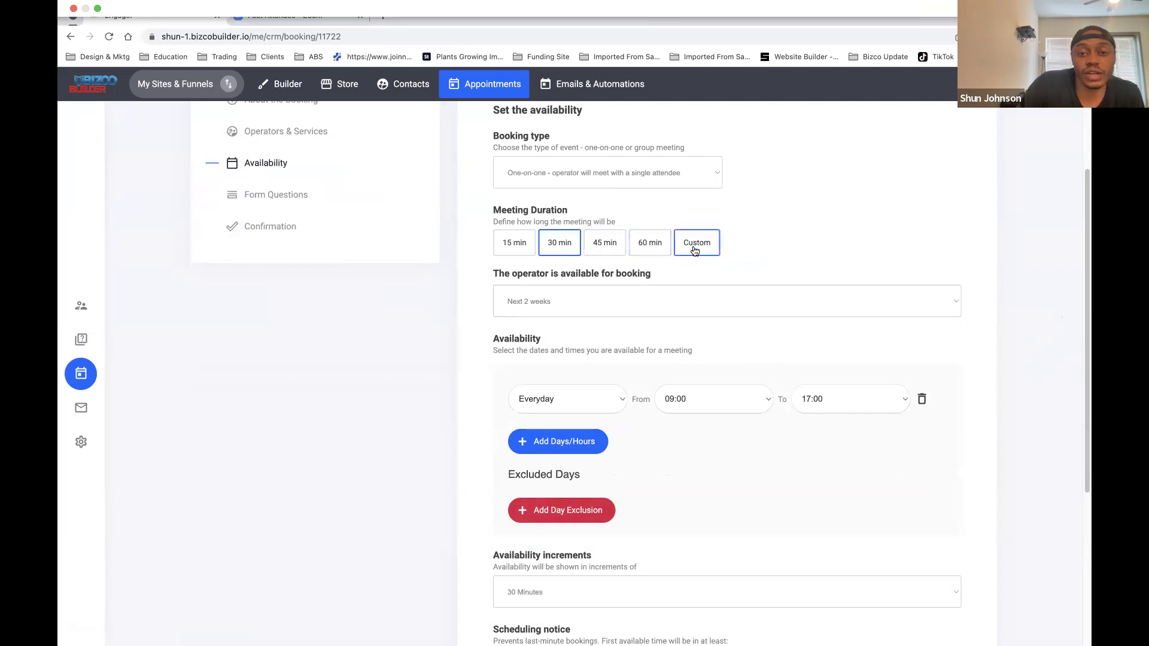
{"action": "scroll", "coordinate": [708, 419], "scroll_direction": "down", "scroll_amount": 1}
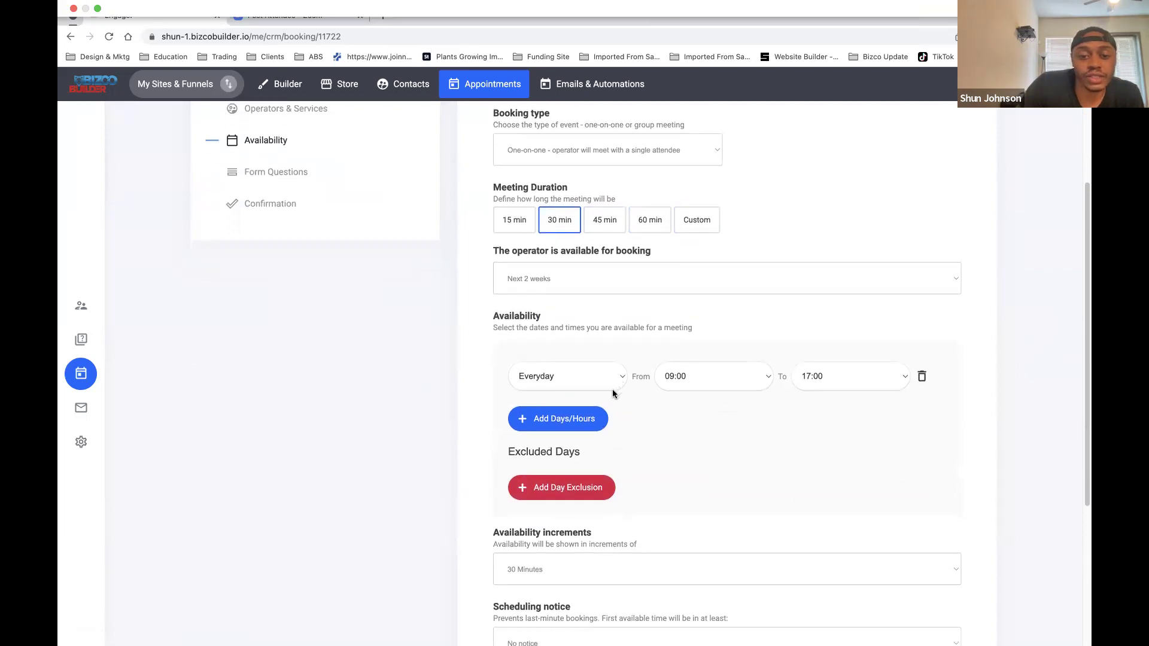
{"action": "scroll", "coordinate": [613, 393], "scroll_direction": "down", "scroll_amount": 5}
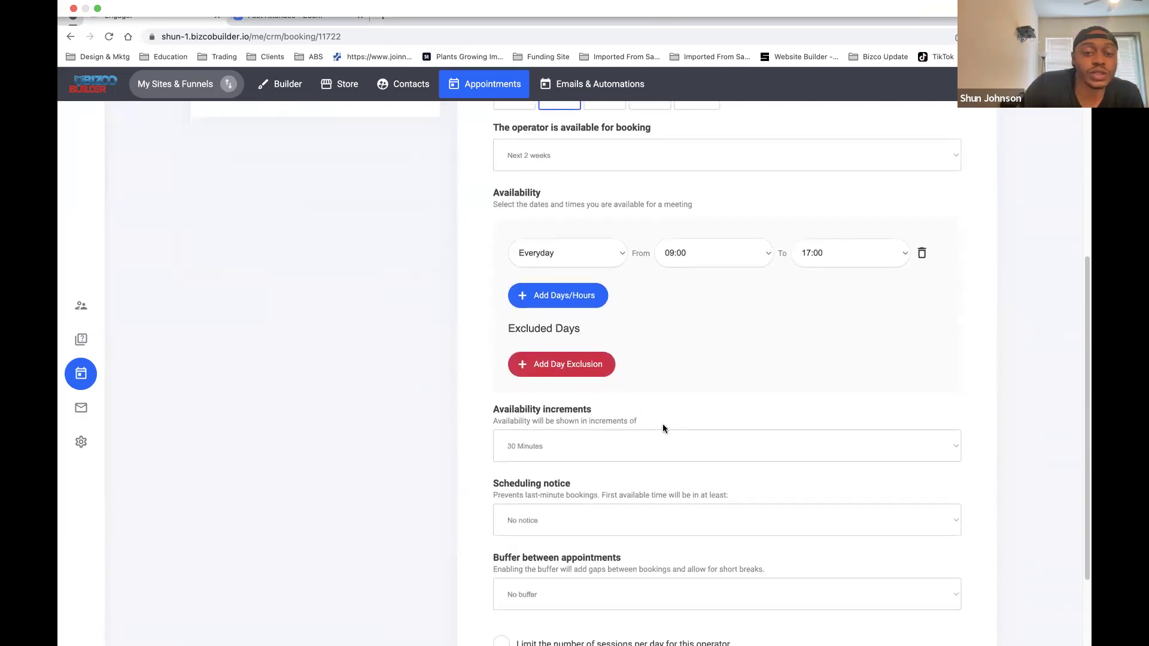
{"action": "scroll", "coordinate": [663, 429], "scroll_direction": "down", "scroll_amount": 4}
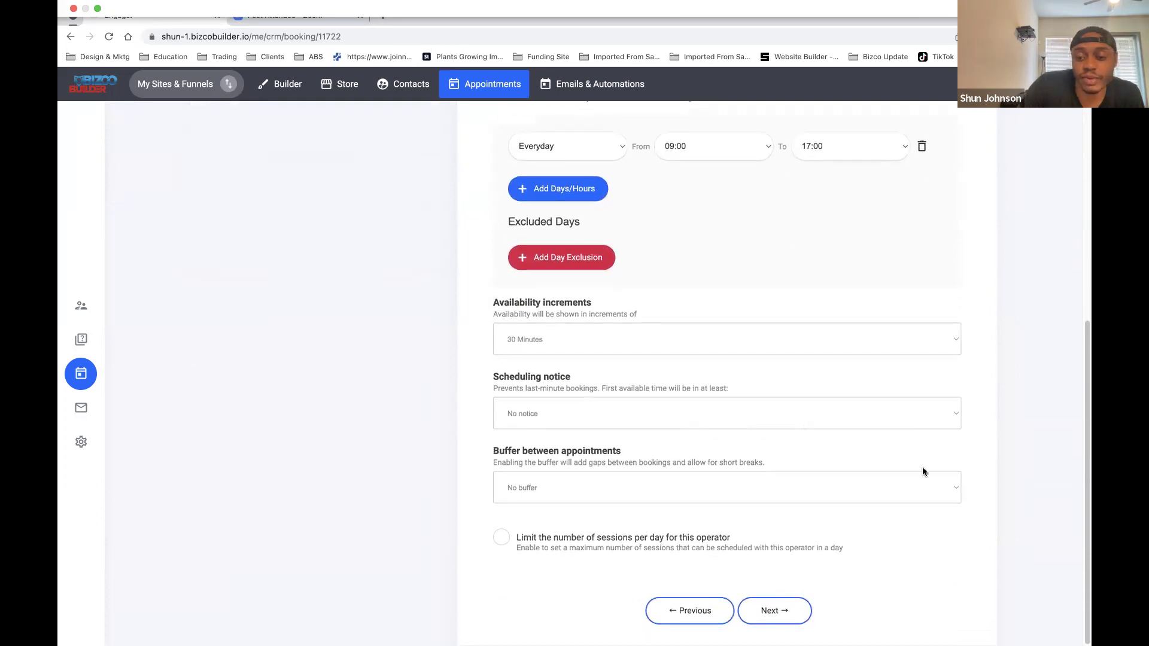
{"action": "scroll", "coordinate": [717, 355], "scroll_direction": "up", "scroll_amount": 13}
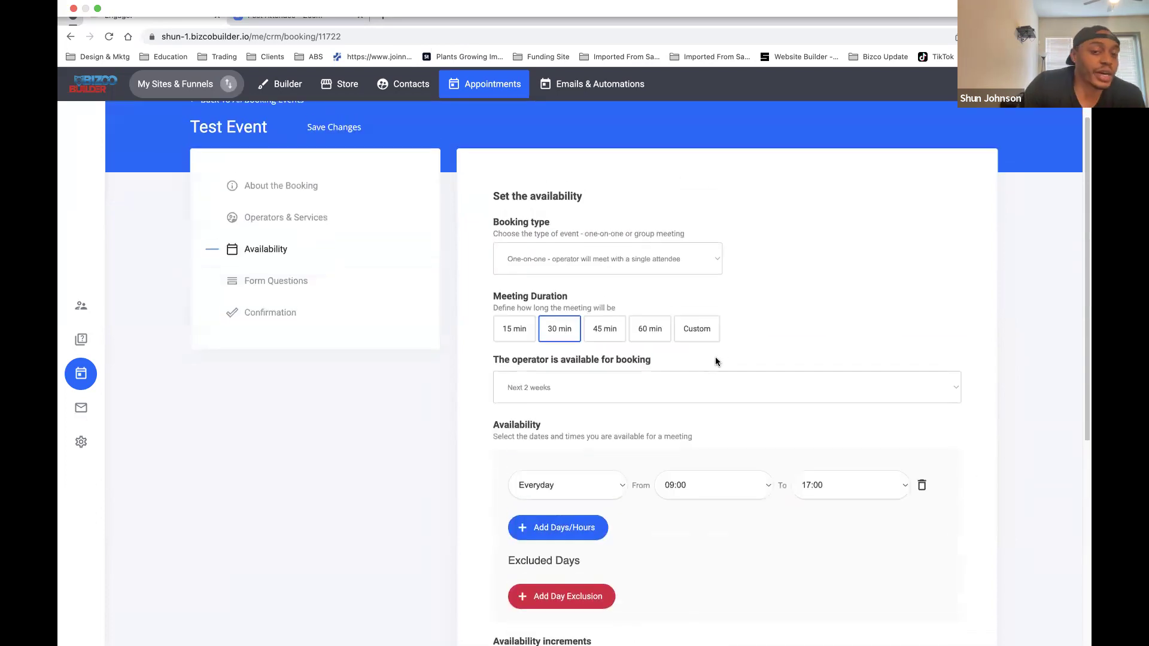
{"action": "scroll", "coordinate": [663, 414], "scroll_direction": "down", "scroll_amount": 9}
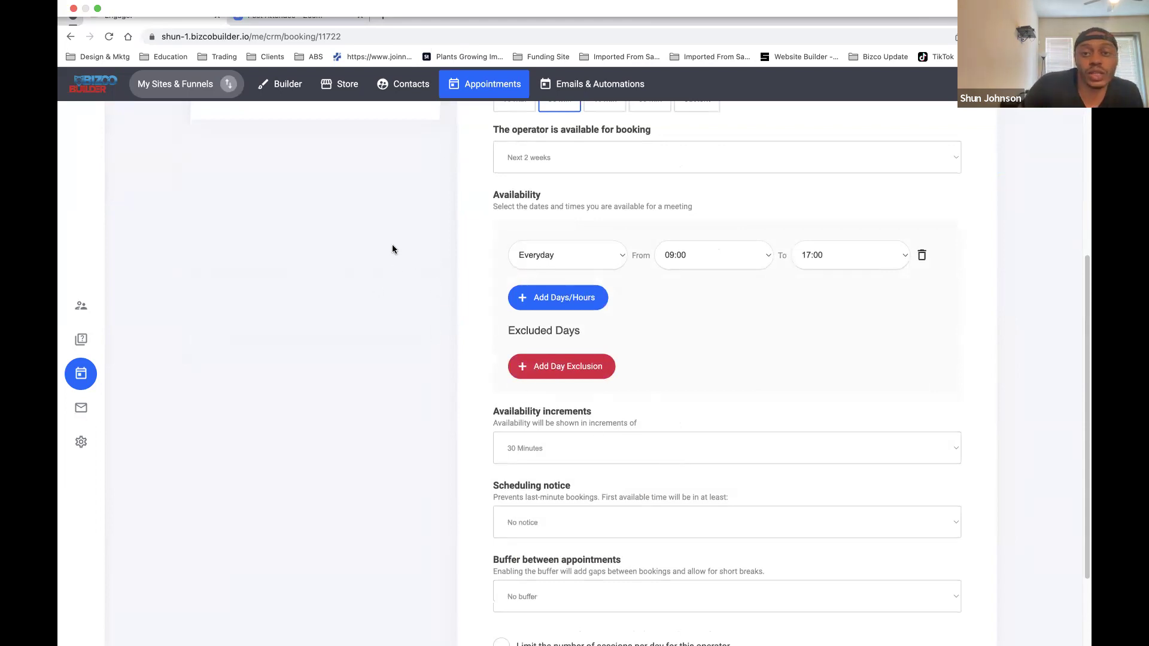
Step: View the Email Marketing & Automation dashboard, and return to the website builder
{"action": "left_click", "coordinate": [579, 89]}
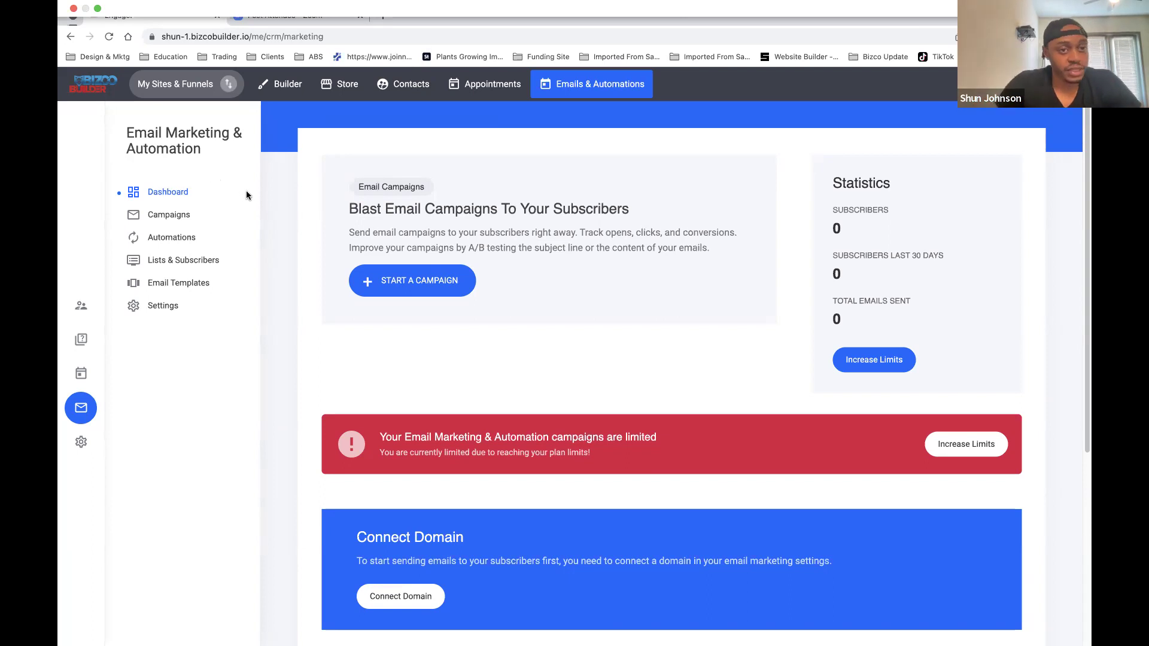
{"action": "left_click", "coordinate": [296, 87]}
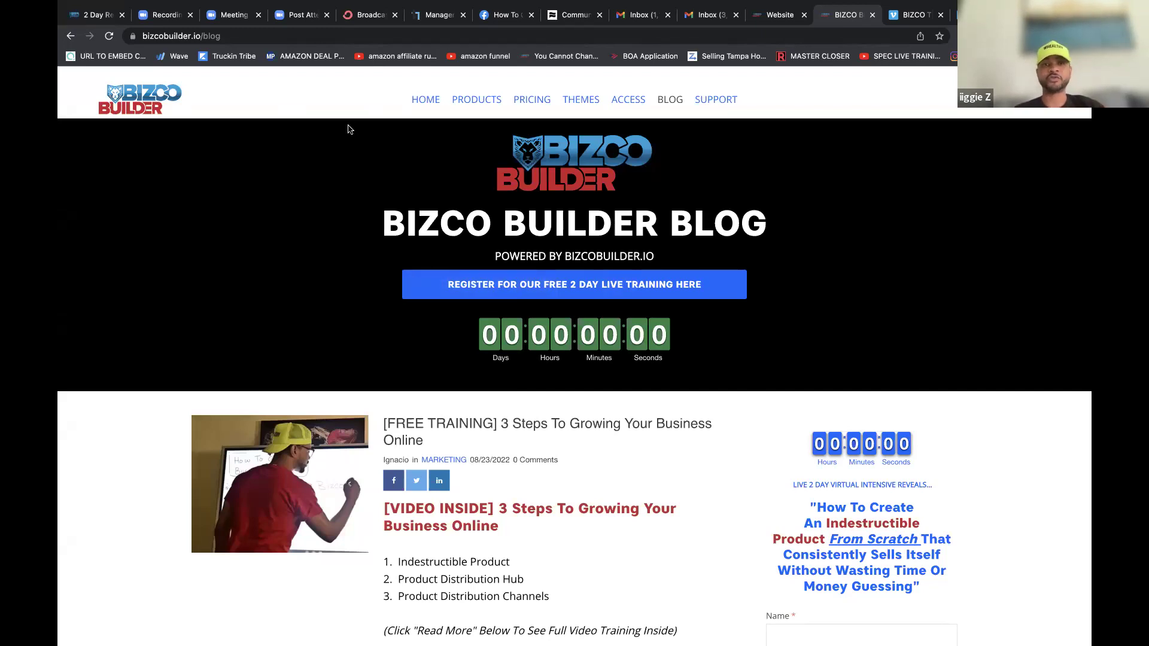
Step: From the BizCo Builder blog, open the free 2-day live training registration post and look through its videos, sign-up form and countdowns
{"action": "mouse_move", "coordinate": [671, 103]}
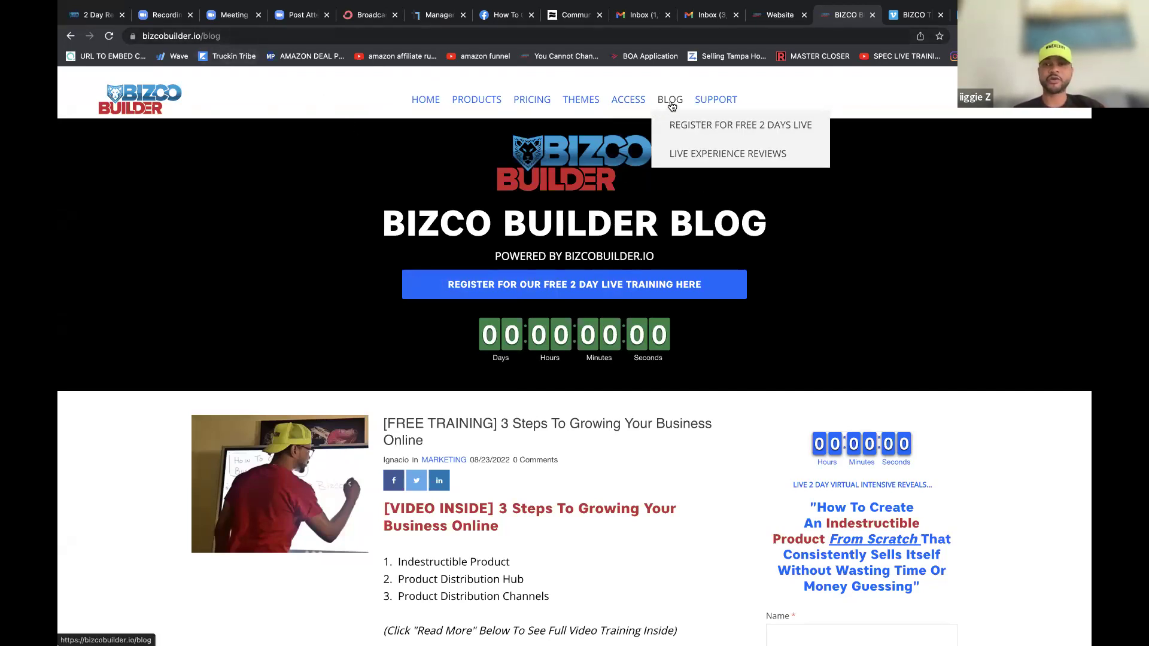
{"action": "left_click", "coordinate": [670, 102]}
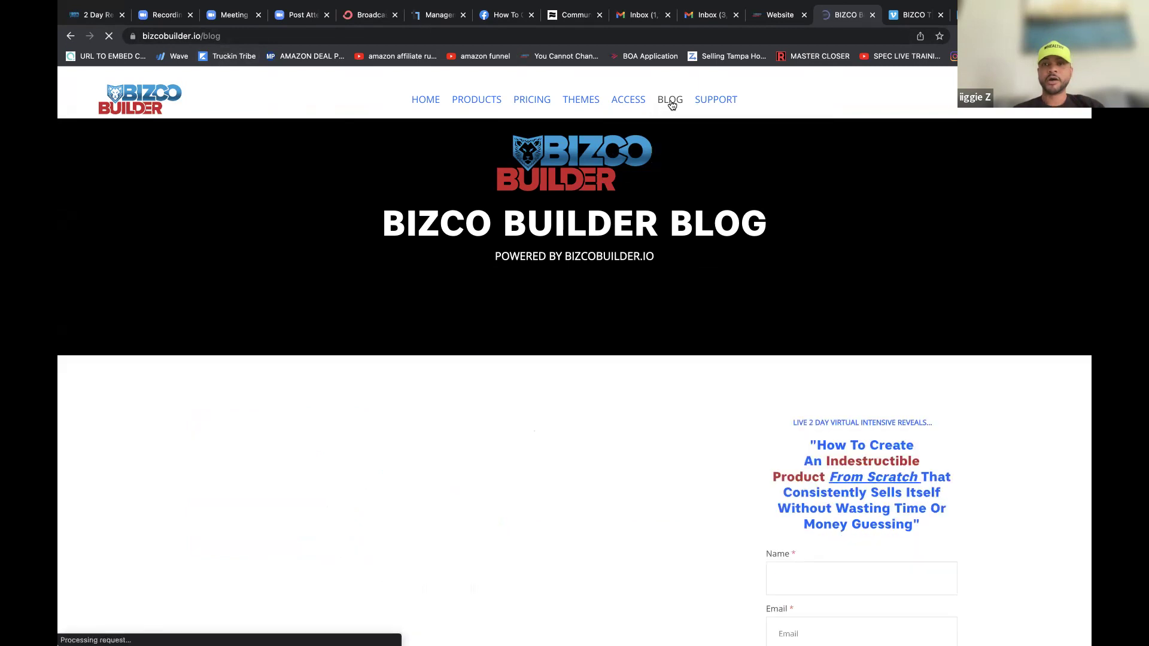
{"action": "mouse_move", "coordinate": [670, 103]}
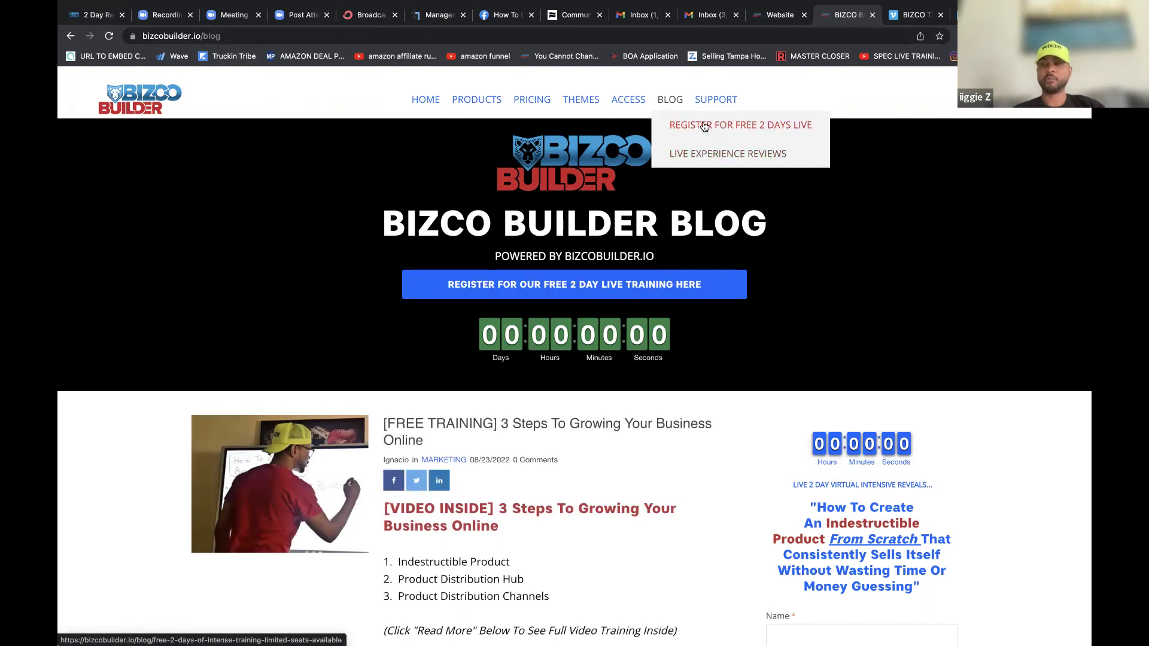
{"action": "left_click", "coordinate": [728, 126]}
{"action": "scroll", "coordinate": [615, 289], "scroll_direction": "down", "scroll_amount": 15}
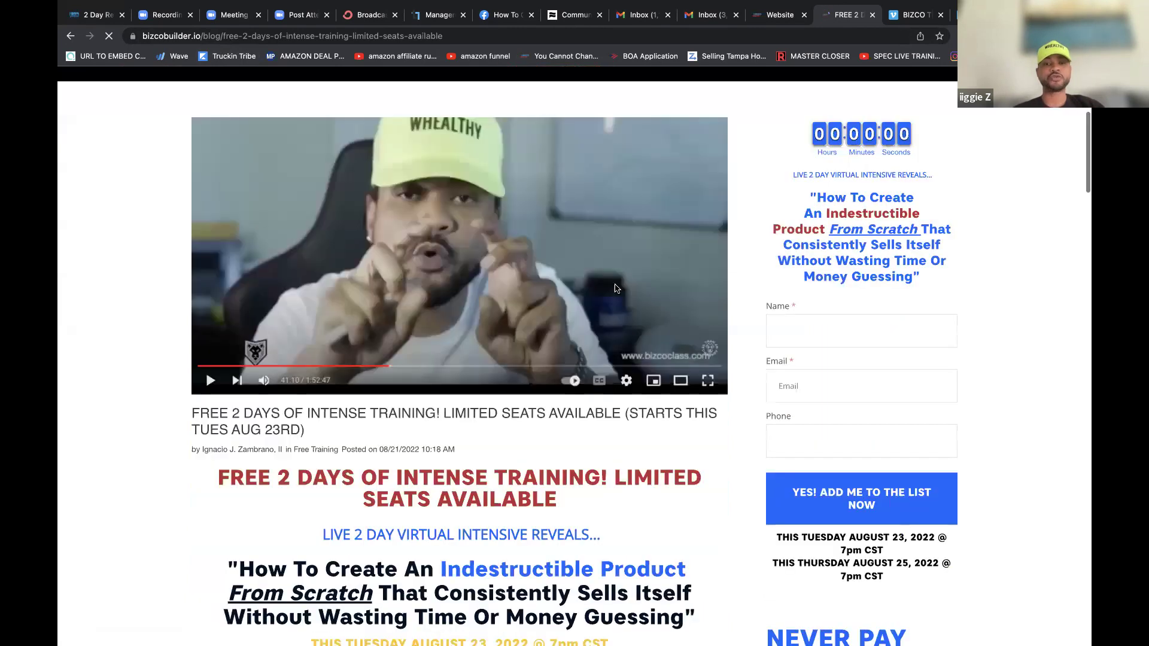
{"action": "scroll", "coordinate": [616, 289], "scroll_direction": "down", "scroll_amount": 20}
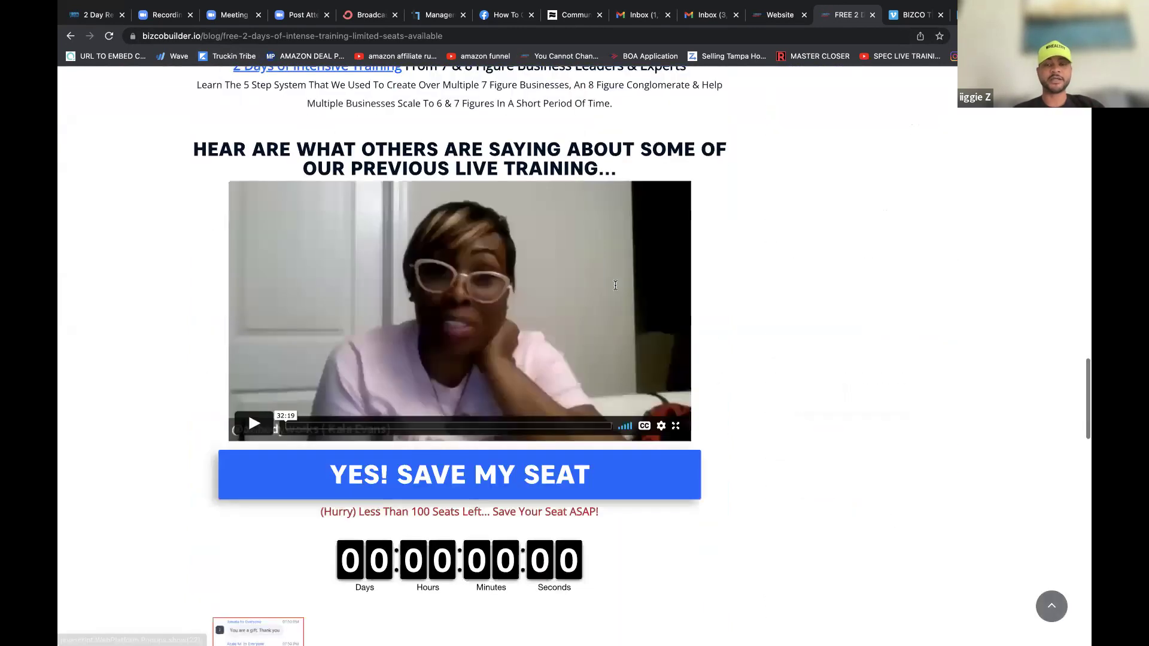
{"action": "scroll", "coordinate": [616, 289], "scroll_direction": "up", "scroll_amount": 20}
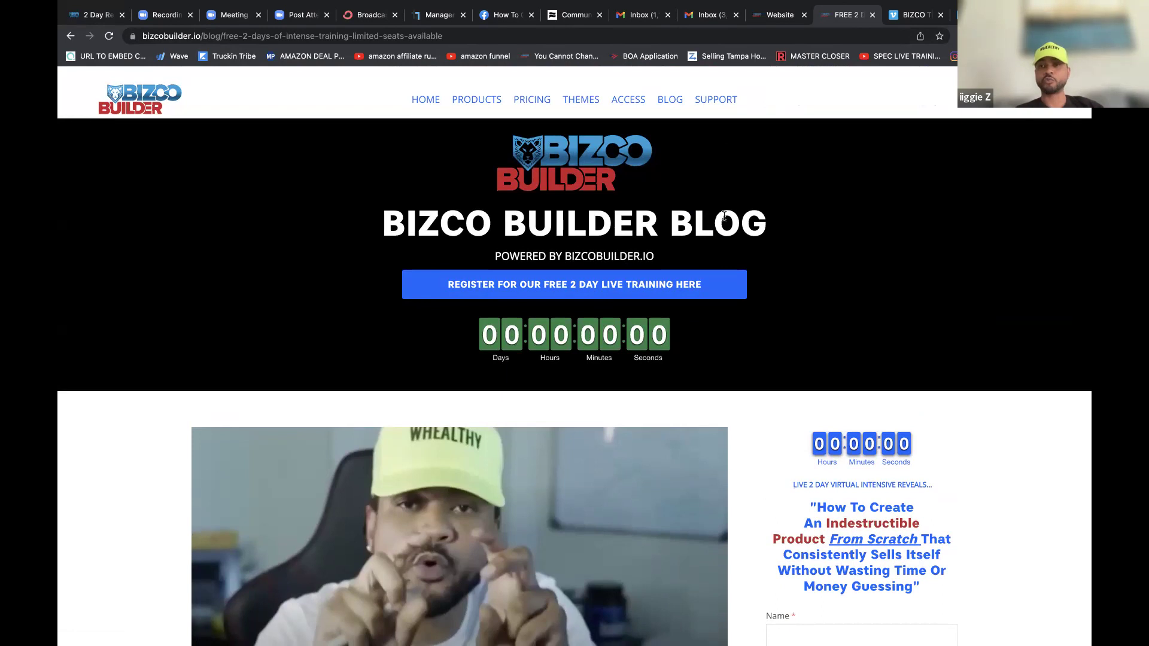
{"action": "scroll", "coordinate": [723, 260], "scroll_direction": "down", "scroll_amount": 3}
{"action": "scroll", "coordinate": [723, 260], "scroll_direction": "down", "scroll_amount": 6}
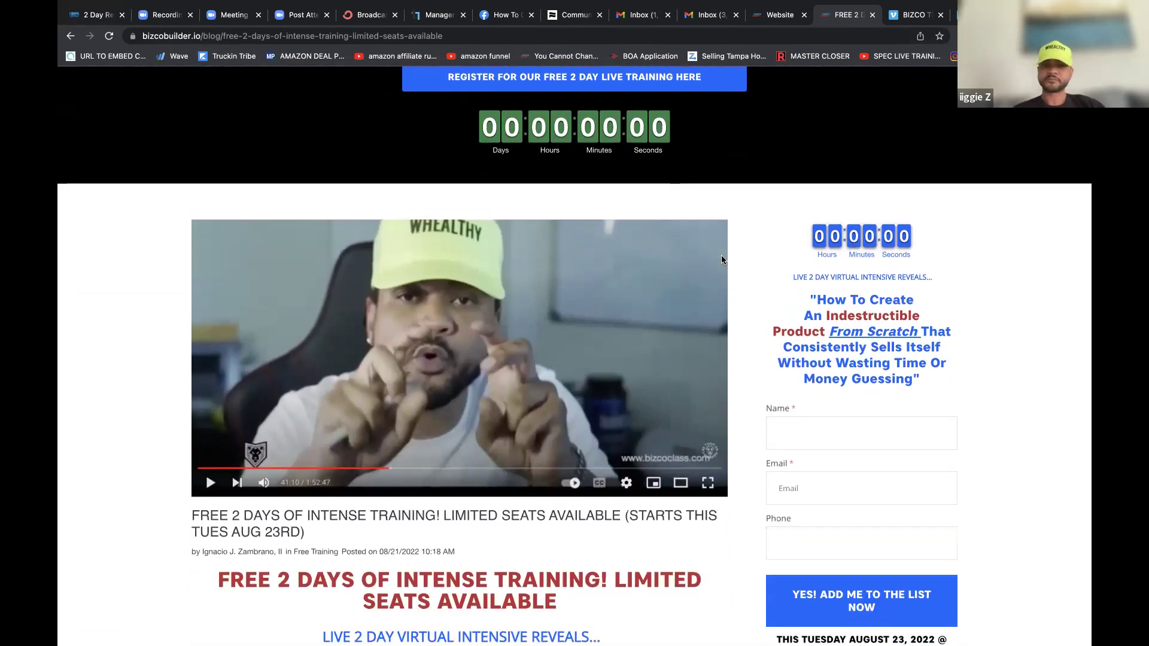
{"action": "scroll", "coordinate": [723, 260], "scroll_direction": "up", "scroll_amount": 7}
{"action": "scroll", "coordinate": [723, 260], "scroll_direction": "up", "scroll_amount": 2}
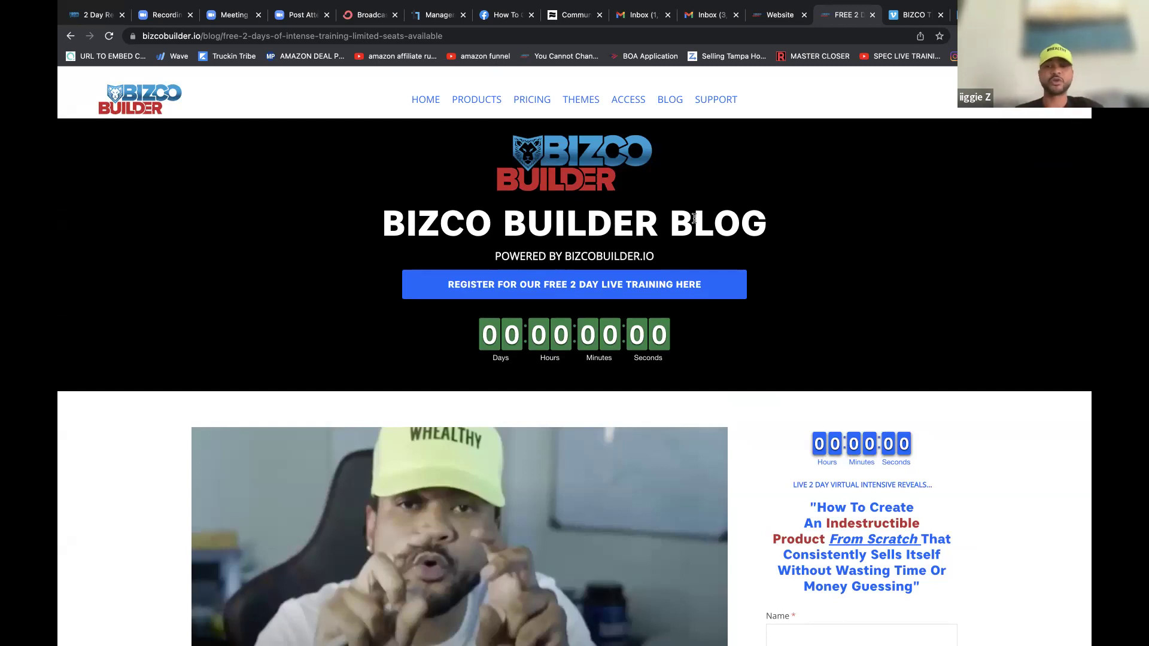
{"action": "scroll", "coordinate": [541, 348], "scroll_direction": "down", "scroll_amount": 5}
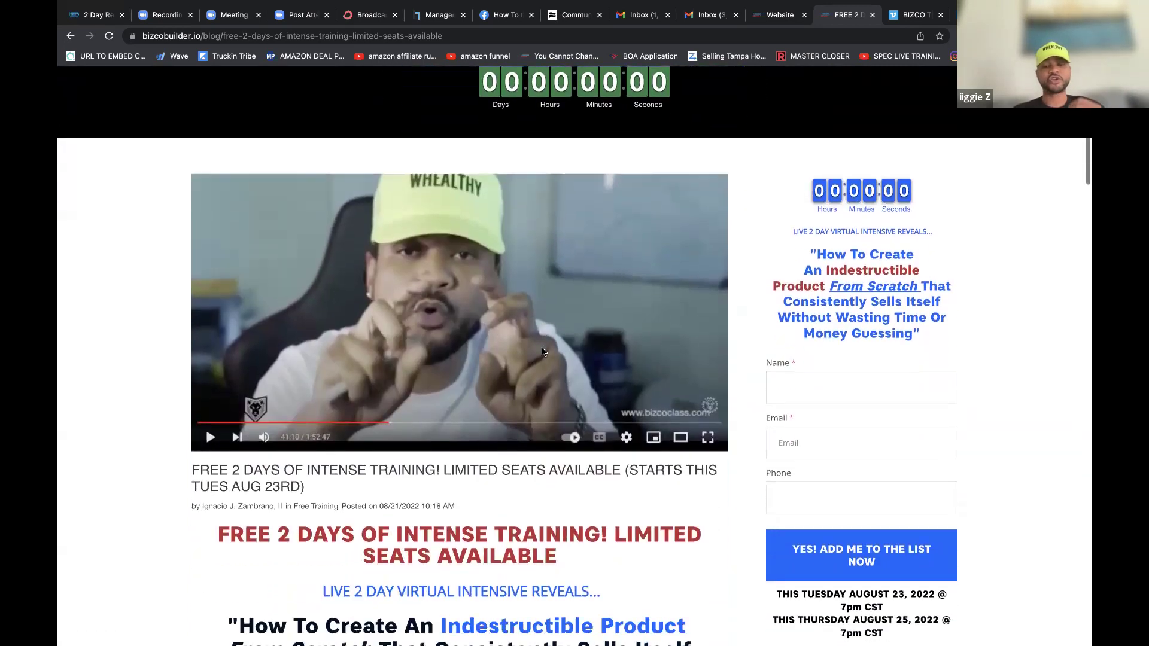
{"action": "scroll", "coordinate": [543, 352], "scroll_direction": "down", "scroll_amount": 3}
{"action": "scroll", "coordinate": [544, 352], "scroll_direction": "up", "scroll_amount": 8}
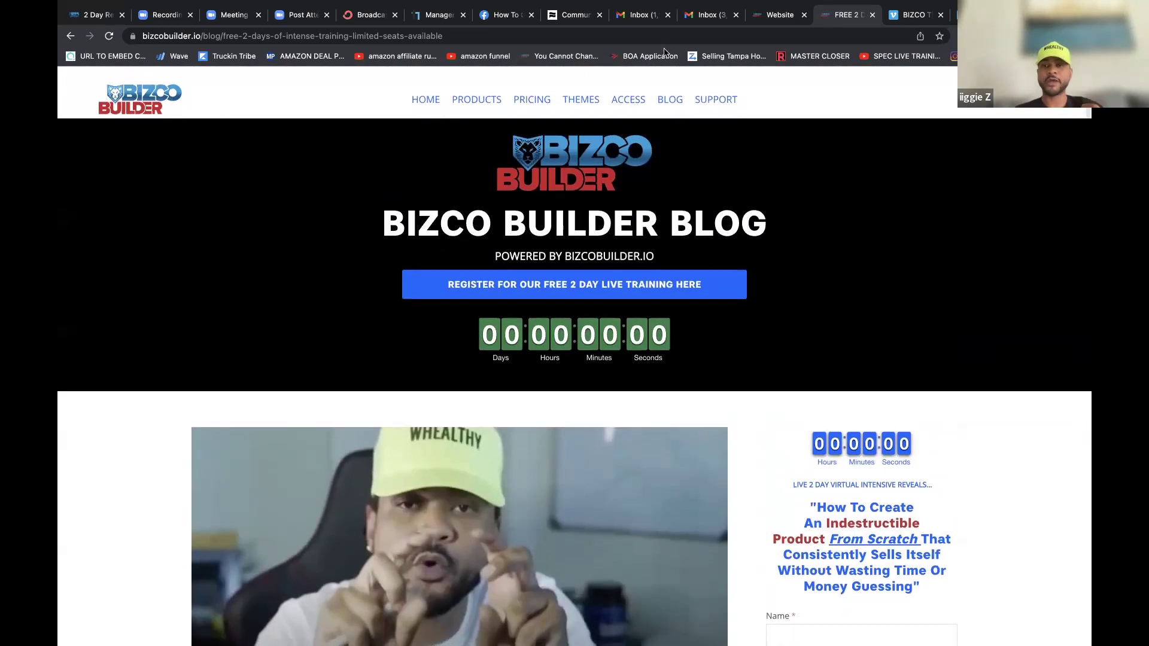
Step: Return to the blog, open the "3 Steps To Growing Your Business Online" post, and view its embedded video and account offers
{"action": "left_click", "coordinate": [670, 99]}
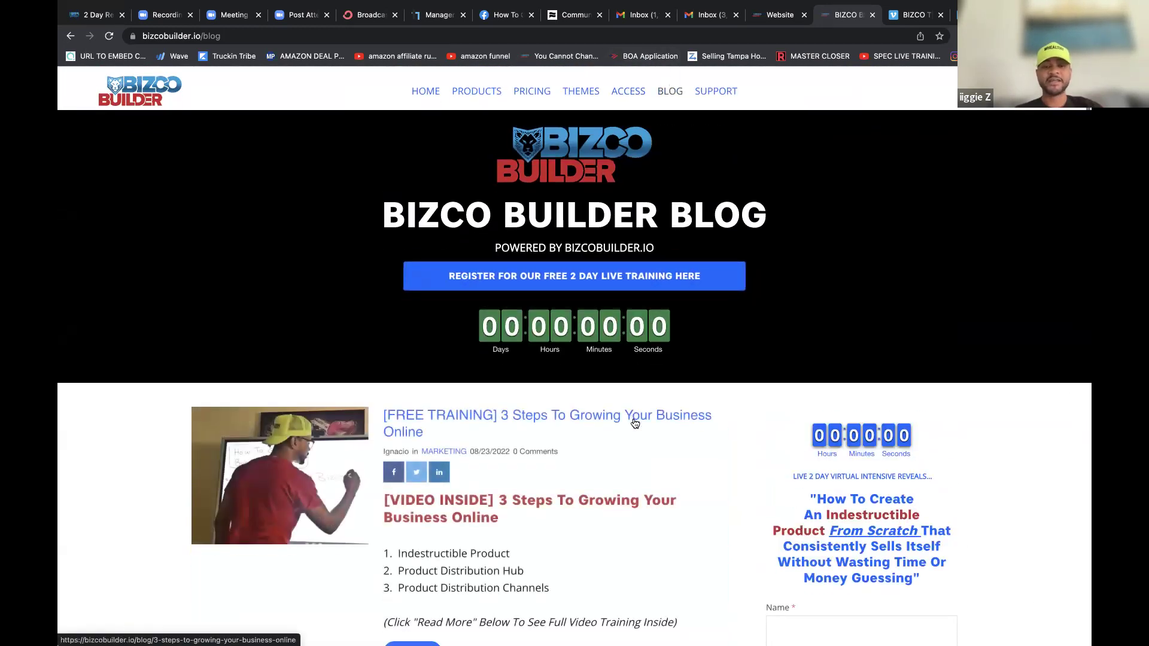
{"action": "scroll", "coordinate": [635, 423], "scroll_direction": "down", "scroll_amount": 2}
{"action": "left_click", "coordinate": [507, 303]}
{"action": "scroll", "coordinate": [506, 304], "scroll_direction": "down", "scroll_amount": 5}
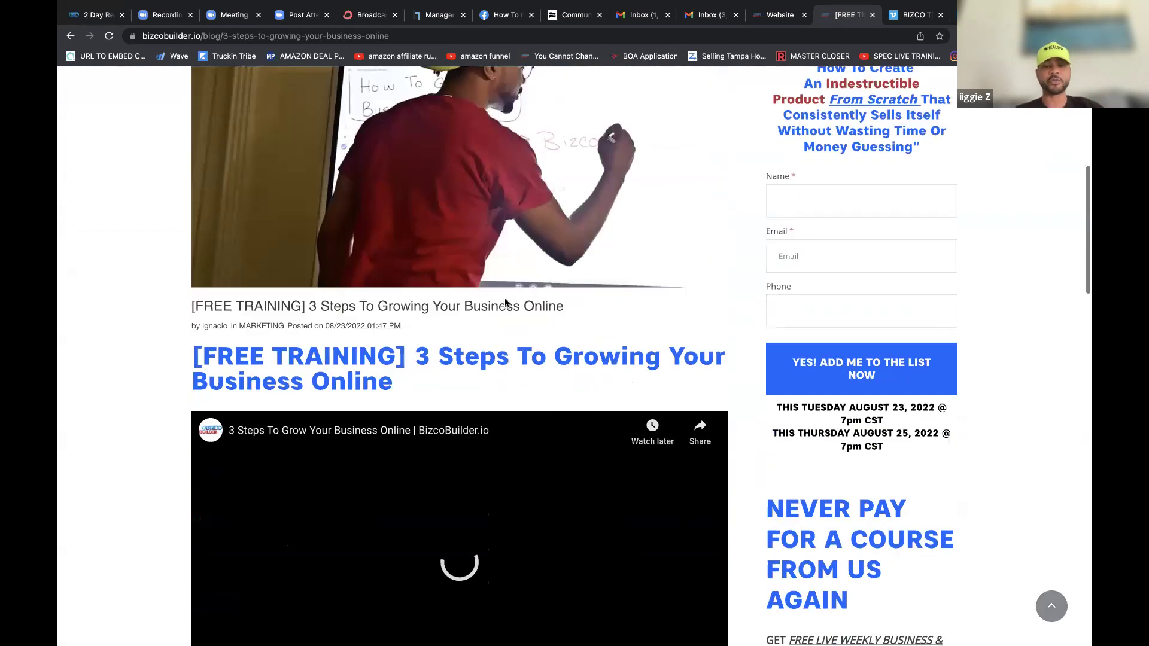
{"action": "scroll", "coordinate": [506, 303], "scroll_direction": "down", "scroll_amount": 3}
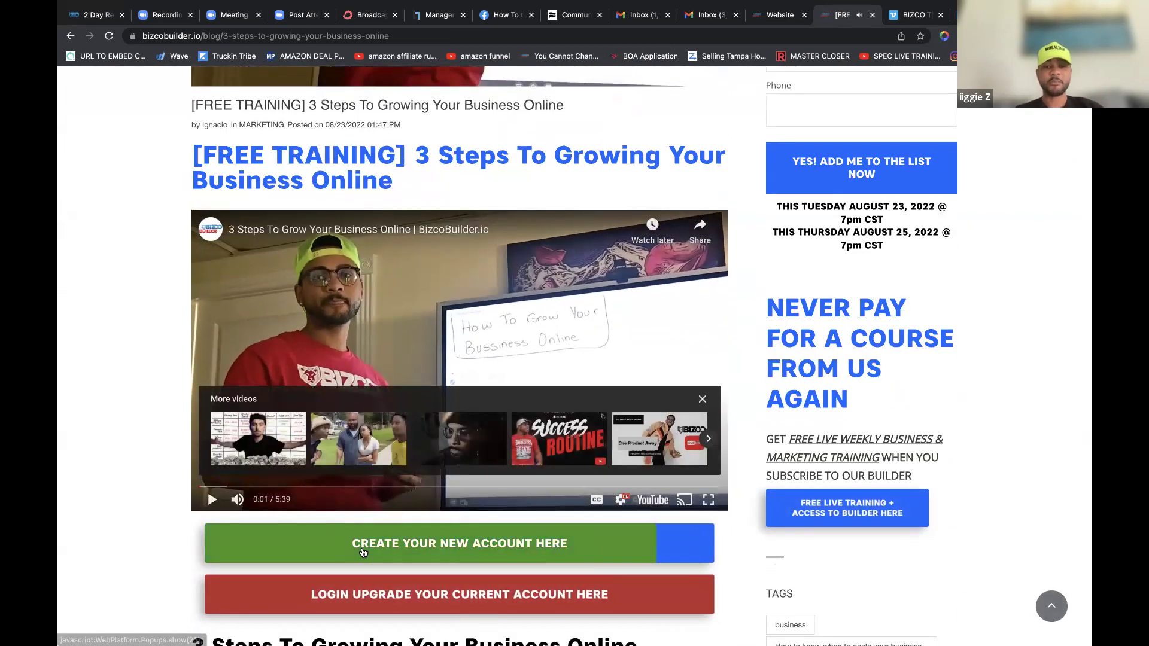
{"action": "scroll", "coordinate": [363, 552], "scroll_direction": "down", "scroll_amount": 2}
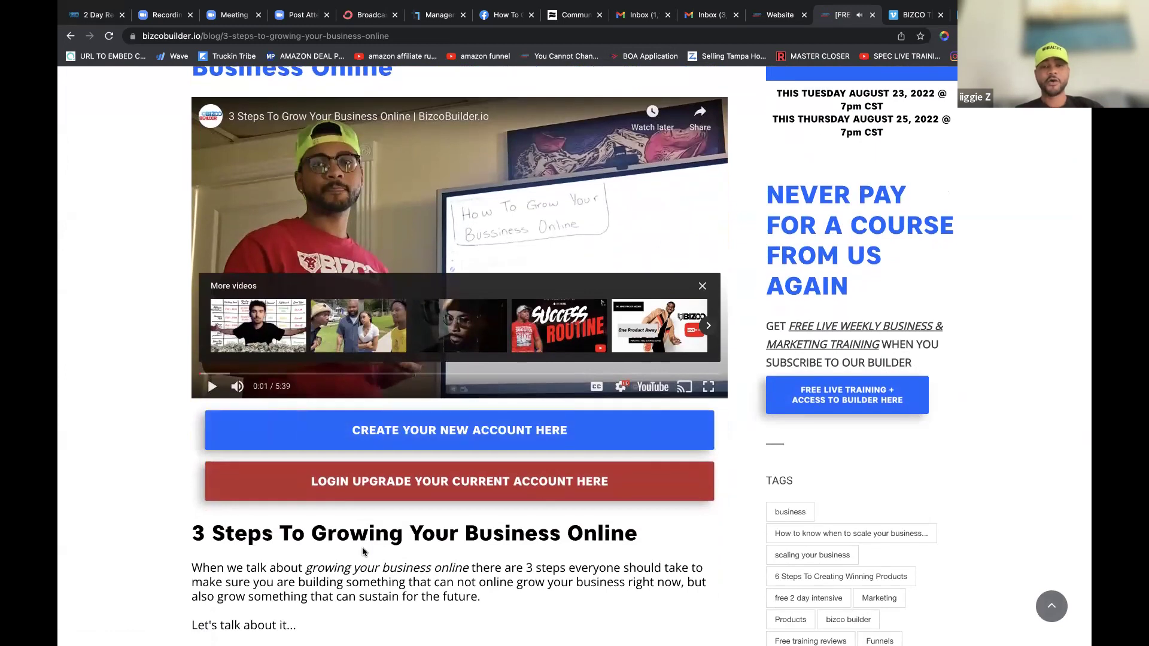
Step: View the post's new-account checkout form, close it without continuing, and open the login page for upgrading a current account
{"action": "left_click", "coordinate": [362, 433]}
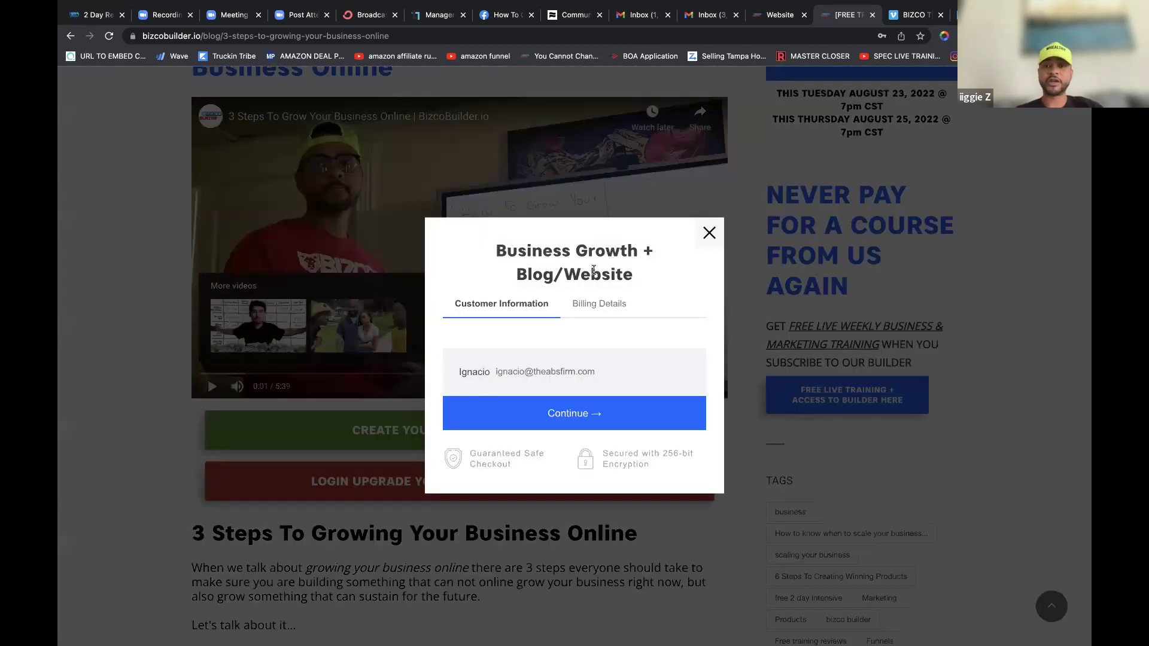
{"action": "left_click", "coordinate": [710, 233]}
{"action": "left_click", "coordinate": [468, 486]}
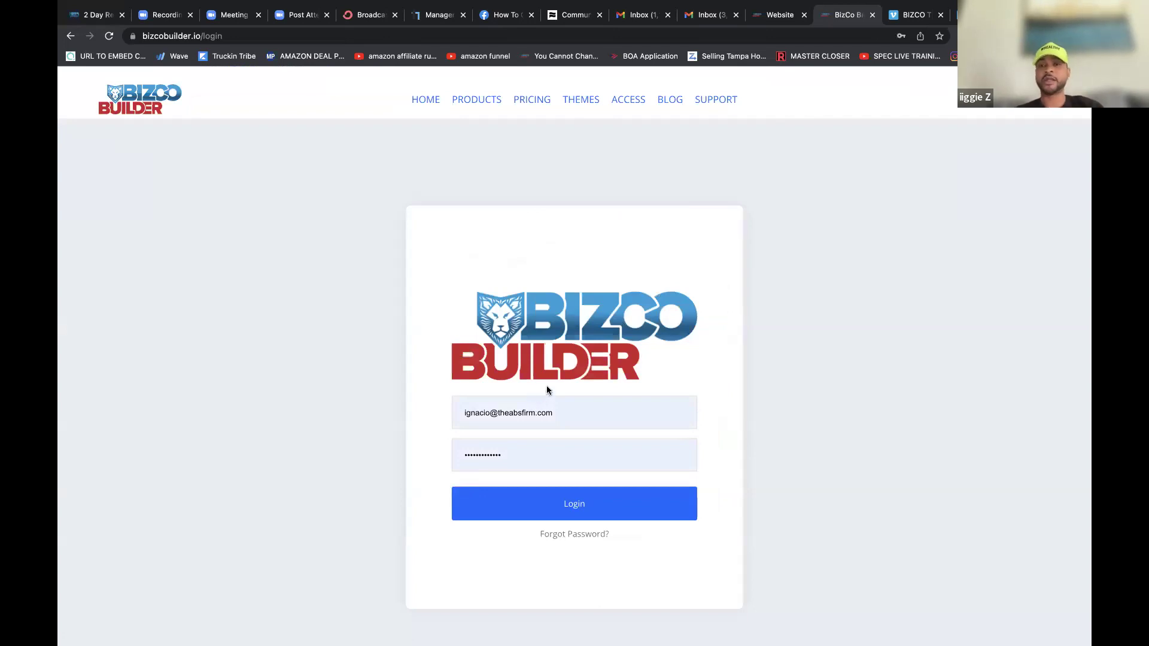
Step: Go back to the blog, open the "You Cannot Change What You Don't Love" post, and examine its video, sign-up form and offers
{"action": "left_click", "coordinate": [669, 99]}
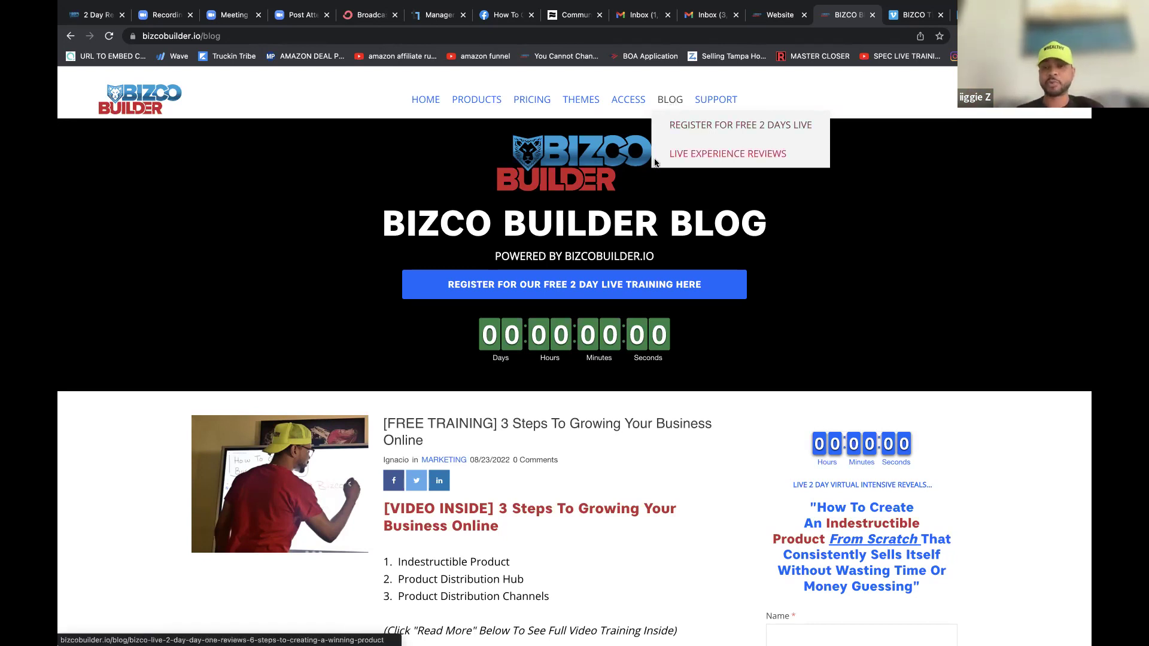
{"action": "scroll", "coordinate": [766, 290], "scroll_direction": "down", "scroll_amount": 4}
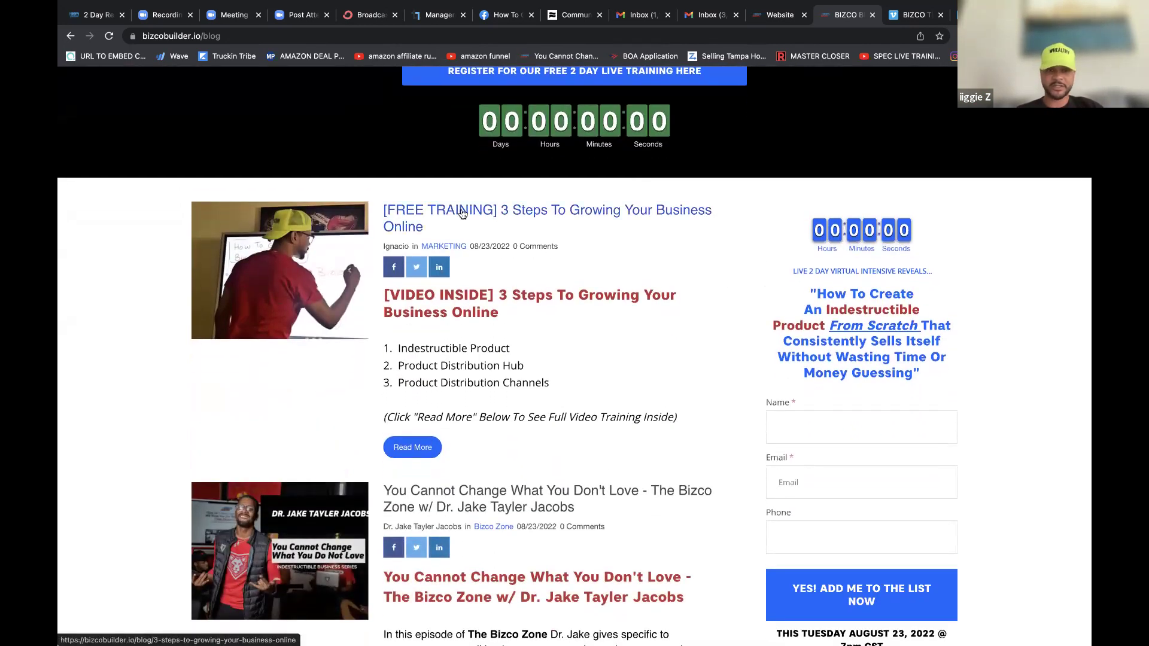
{"action": "left_click", "coordinate": [526, 501]}
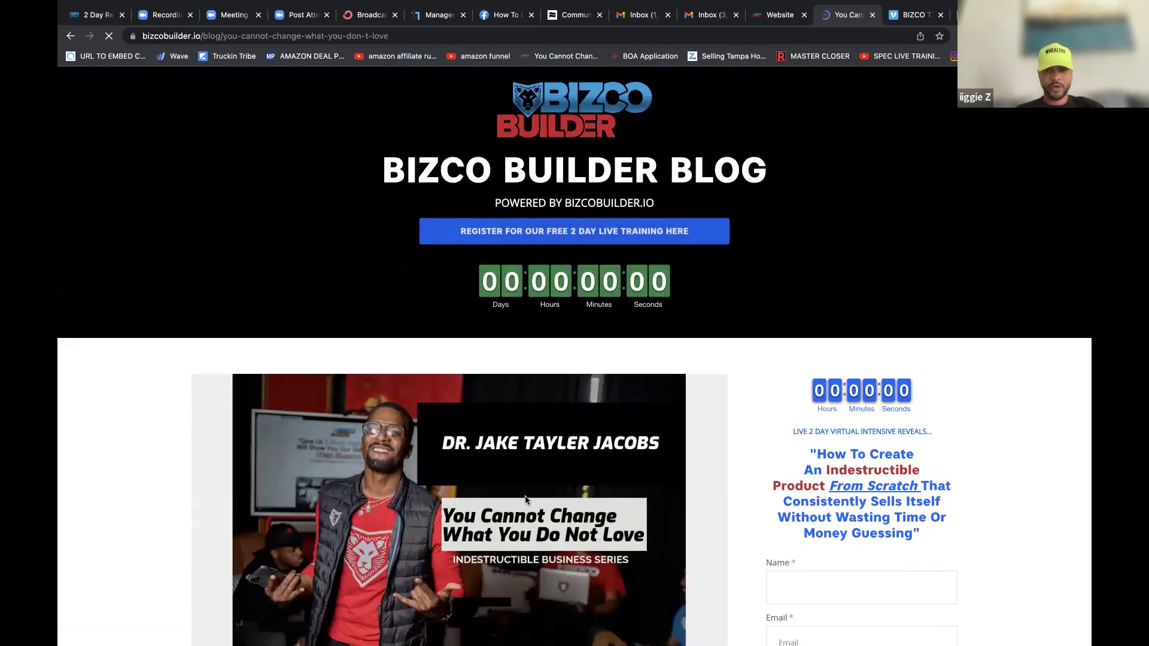
{"action": "scroll", "coordinate": [525, 500], "scroll_direction": "down", "scroll_amount": 7}
{"action": "scroll", "coordinate": [525, 500], "scroll_direction": "down", "scroll_amount": 4}
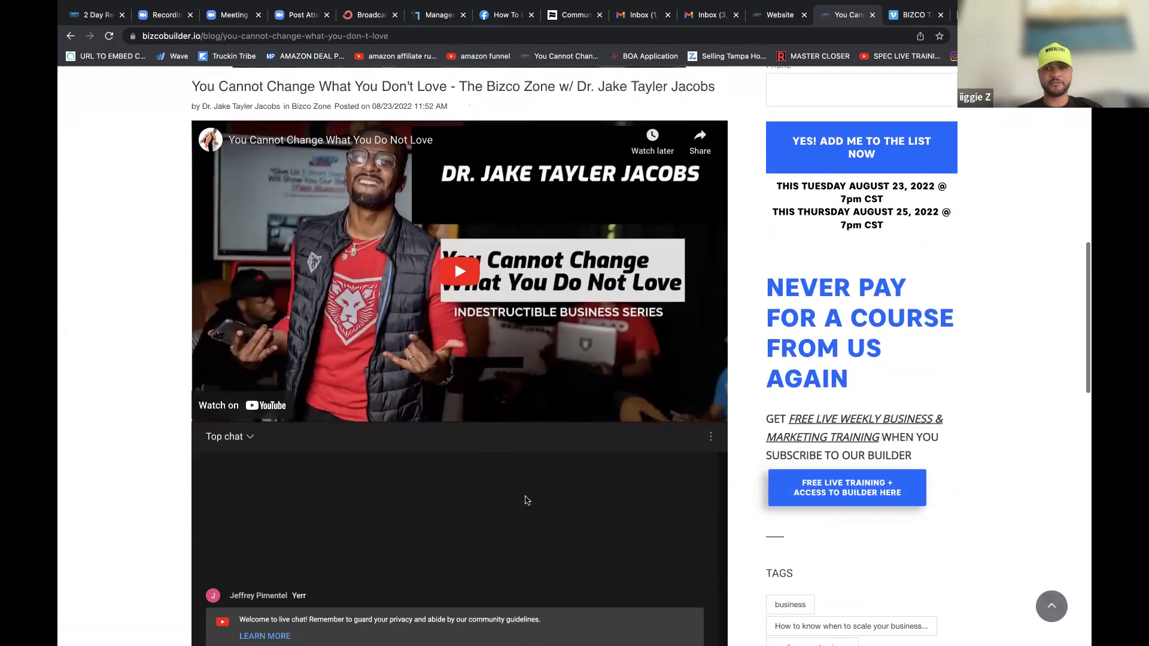
{"action": "scroll", "coordinate": [775, 371], "scroll_direction": "up", "scroll_amount": 6}
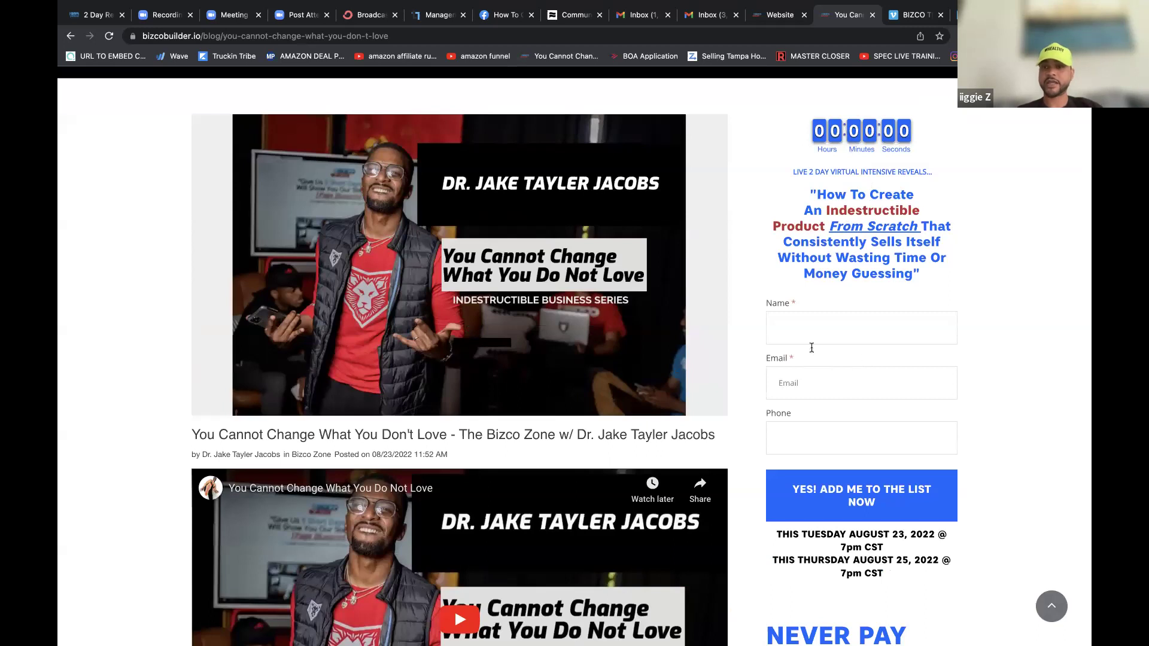
{"action": "scroll", "coordinate": [840, 478], "scroll_direction": "down", "scroll_amount": 2}
{"action": "scroll", "coordinate": [840, 477], "scroll_direction": "down", "scroll_amount": 4}
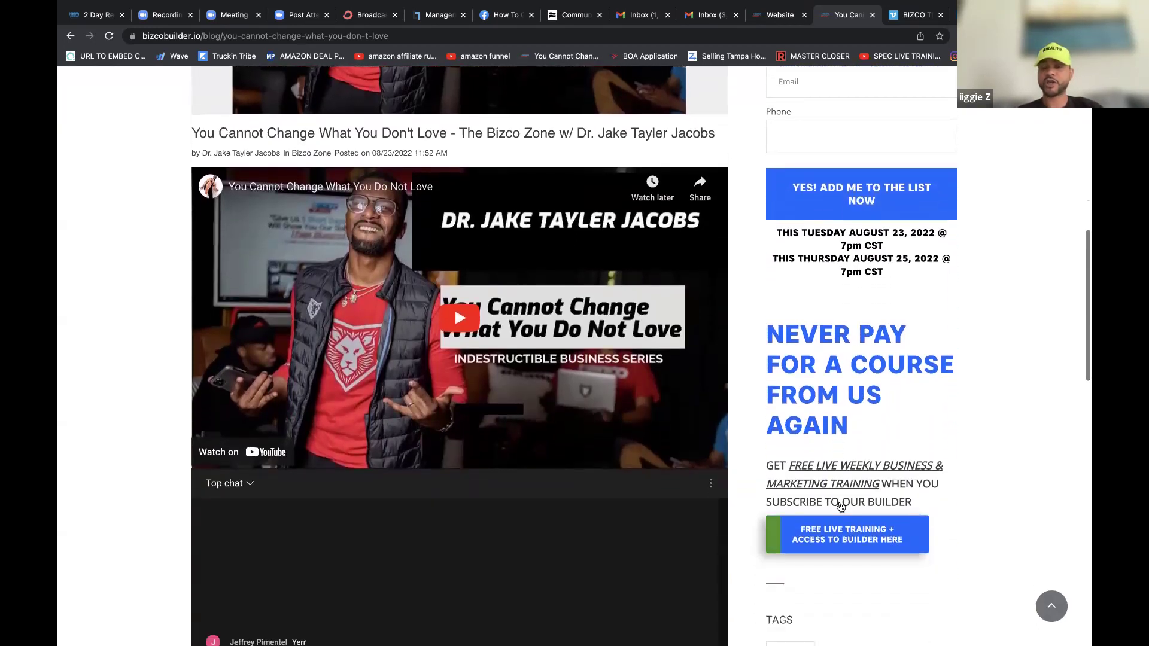
Step: Follow the post's free live training and builder access offer to the pricing page, and look over the three plans
{"action": "left_click", "coordinate": [844, 533]}
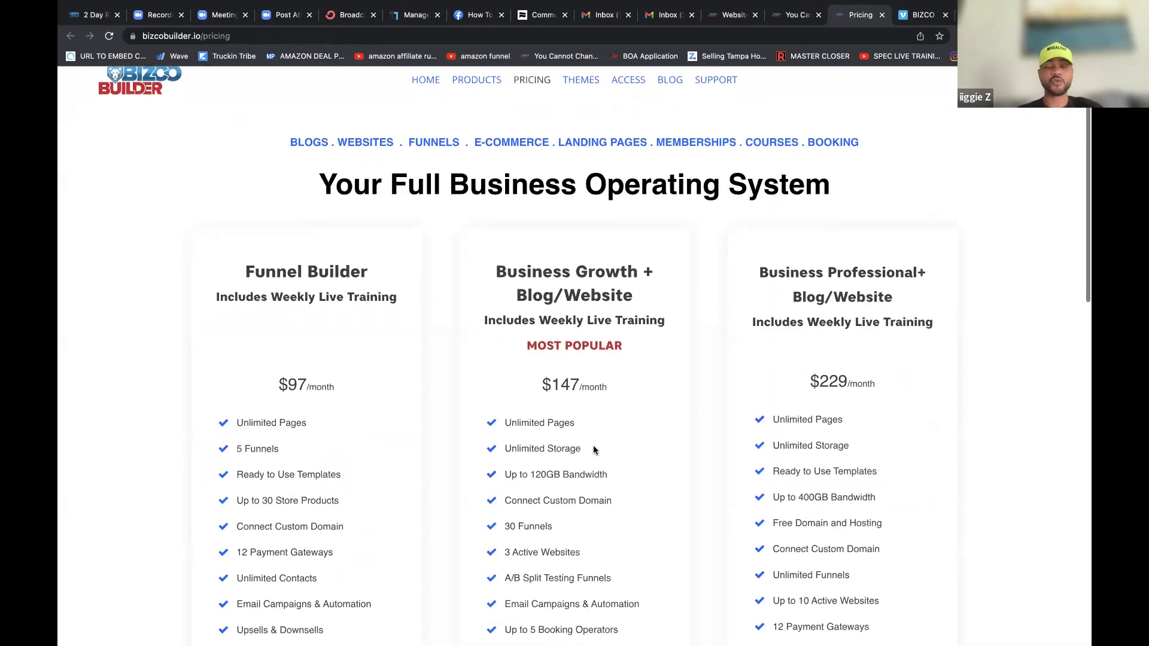
{"action": "scroll", "coordinate": [594, 445], "scroll_direction": "down", "scroll_amount": 3}
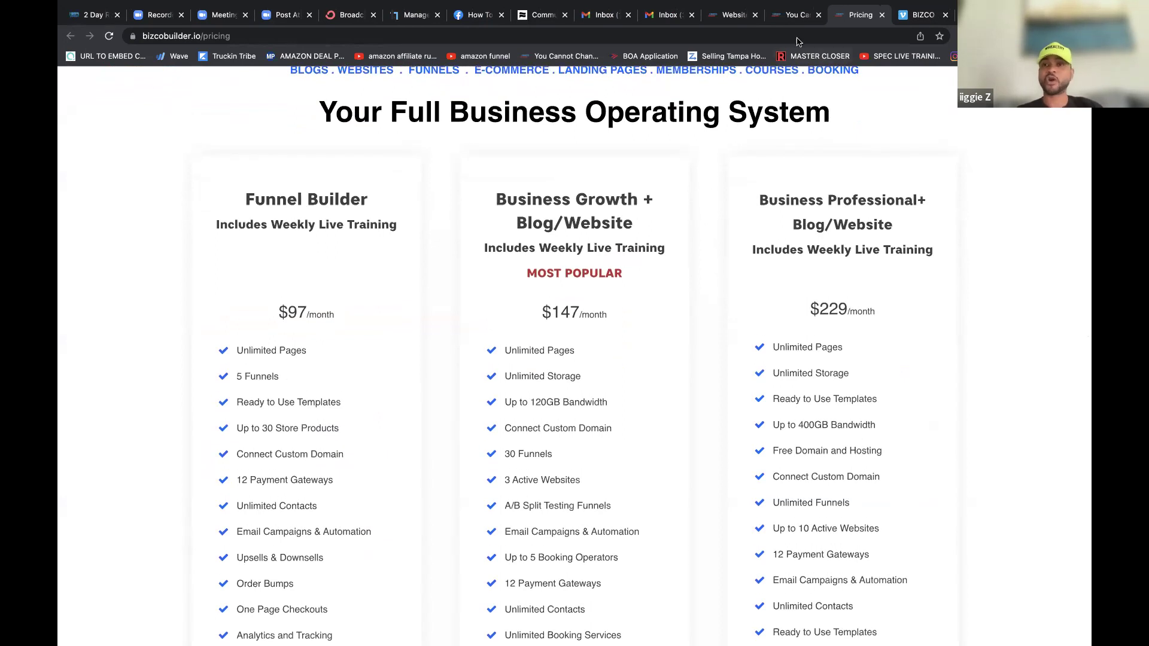
{"action": "scroll", "coordinate": [495, 123], "scroll_direction": "up", "scroll_amount": 3}
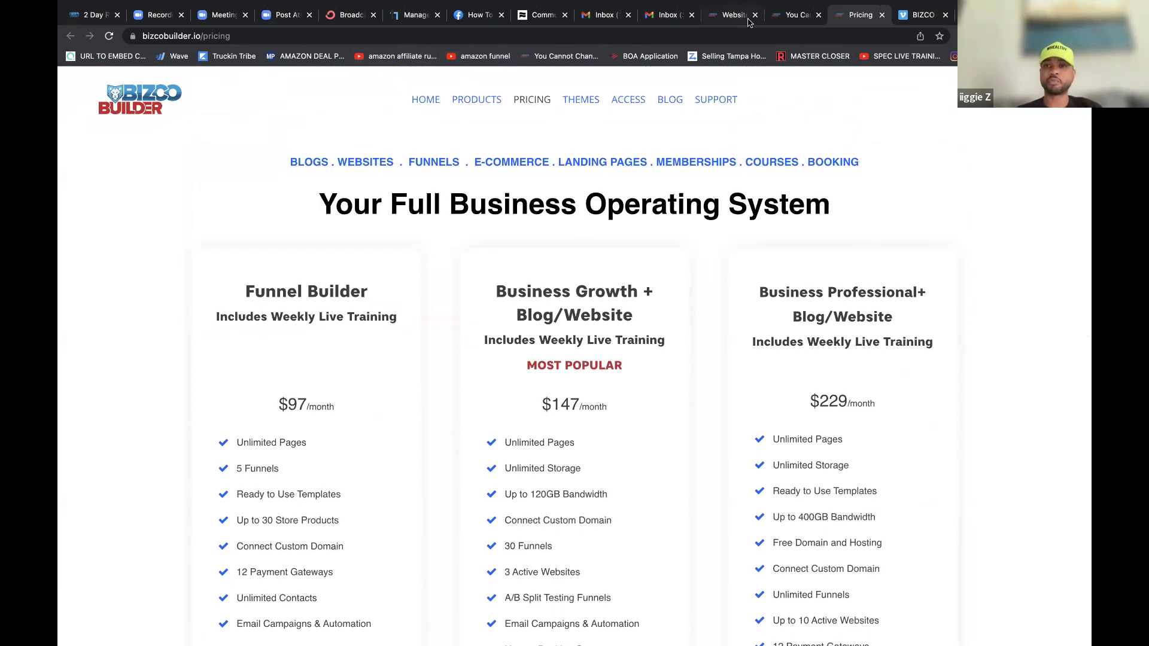
Step: Switch back to the "You Cannot Change What You Don't Love" post and review its layout, ending at the site header
{"action": "left_click", "coordinate": [795, 15]}
{"action": "scroll", "coordinate": [765, 94], "scroll_direction": "up", "scroll_amount": 2}
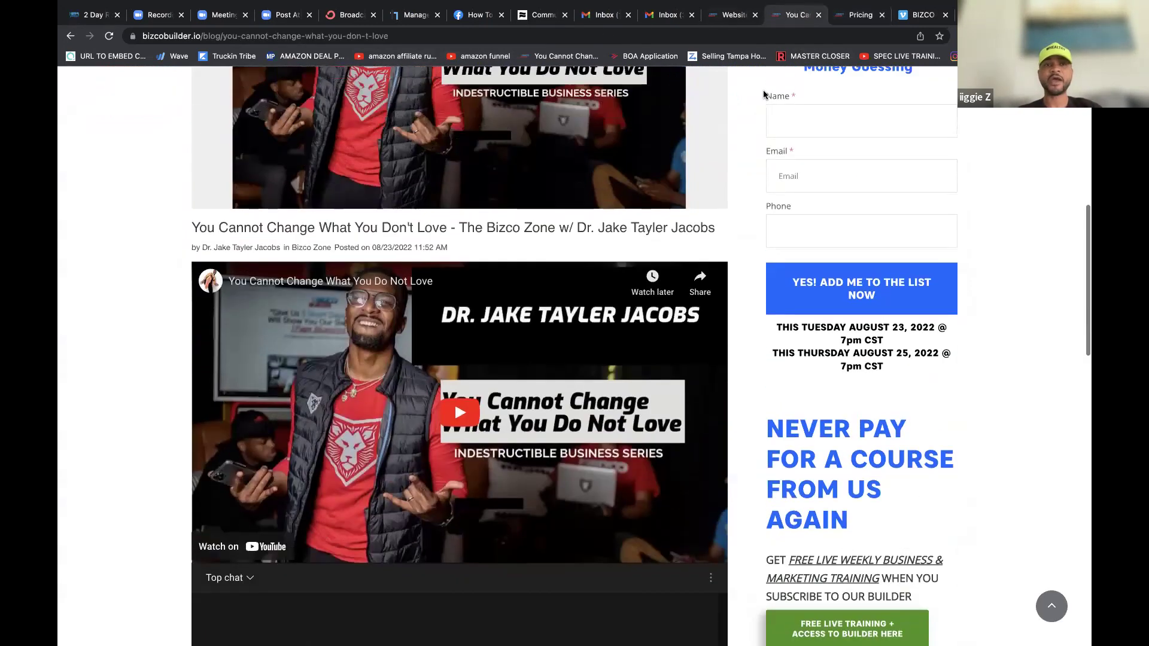
{"action": "scroll", "coordinate": [764, 94], "scroll_direction": "up", "scroll_amount": 9}
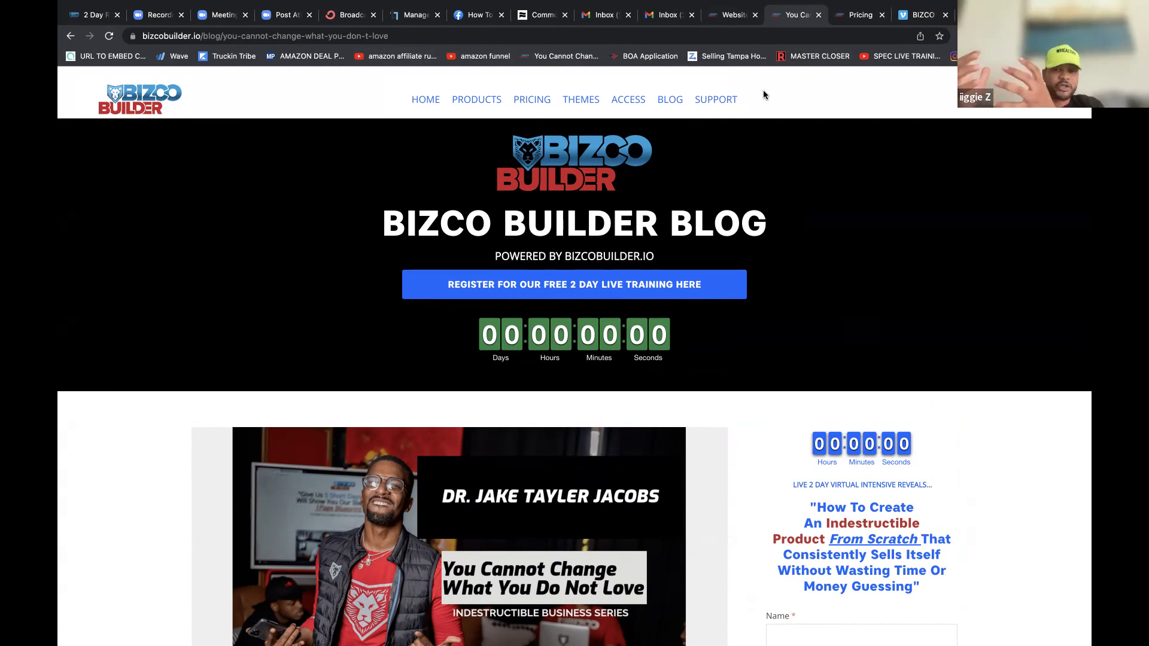
{"action": "scroll", "coordinate": [554, 295], "scroll_direction": "down", "scroll_amount": 1}
{"action": "scroll", "coordinate": [553, 295], "scroll_direction": "down", "scroll_amount": 5}
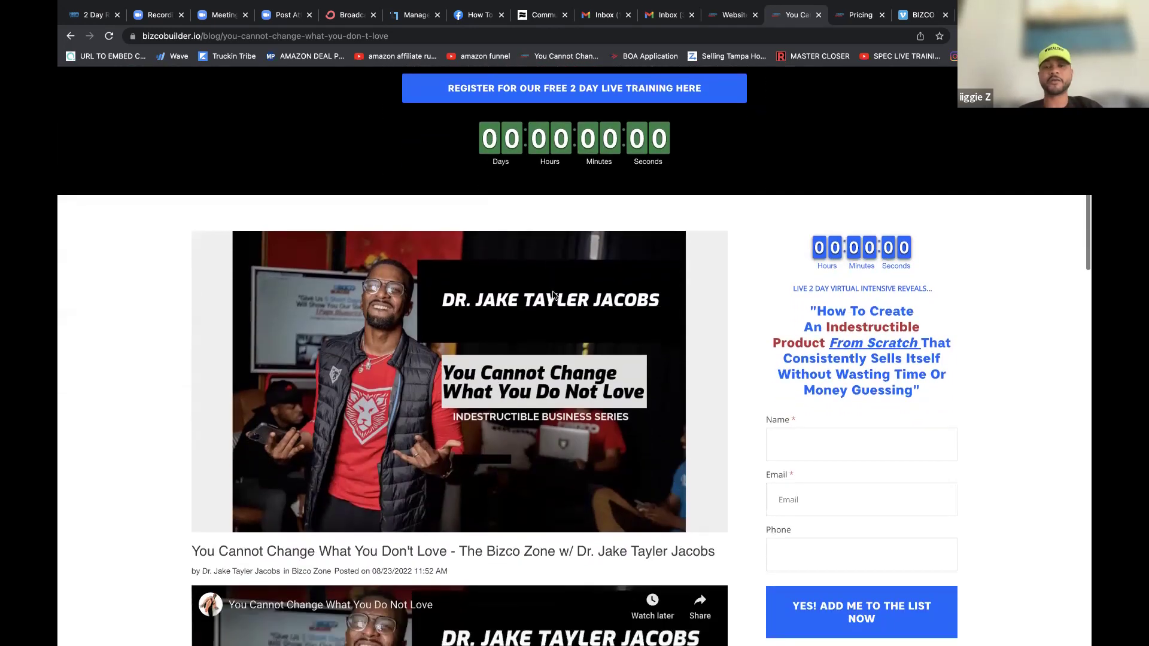
{"action": "scroll", "coordinate": [549, 309], "scroll_direction": "down", "scroll_amount": 1}
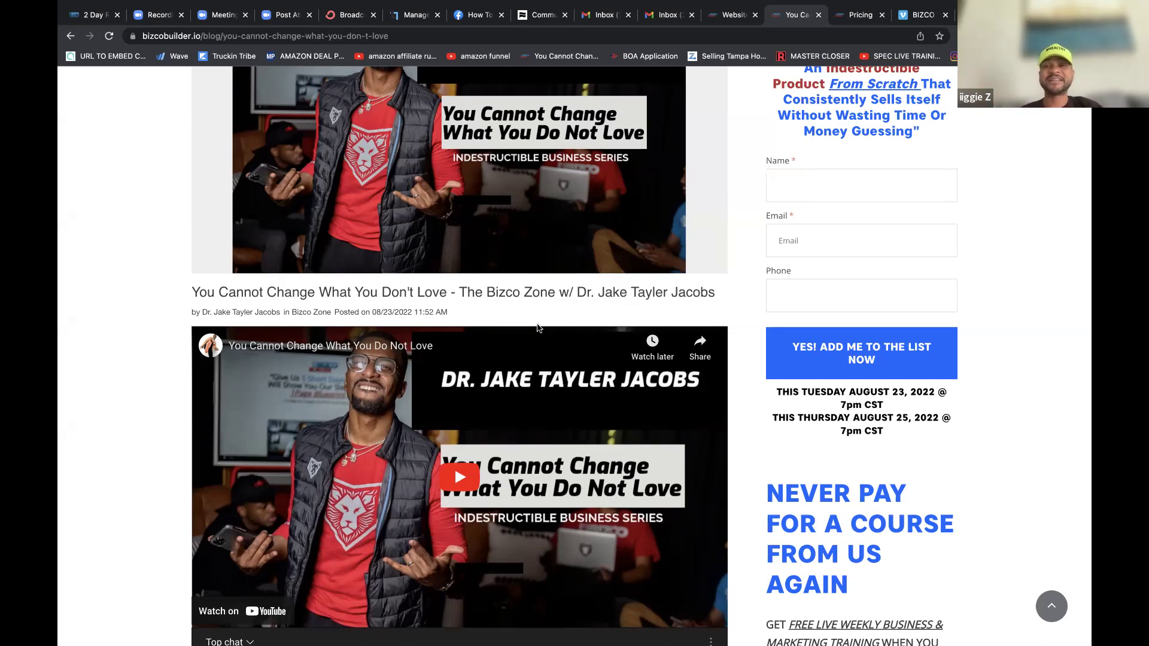
{"action": "scroll", "coordinate": [538, 328], "scroll_direction": "up", "scroll_amount": 8}
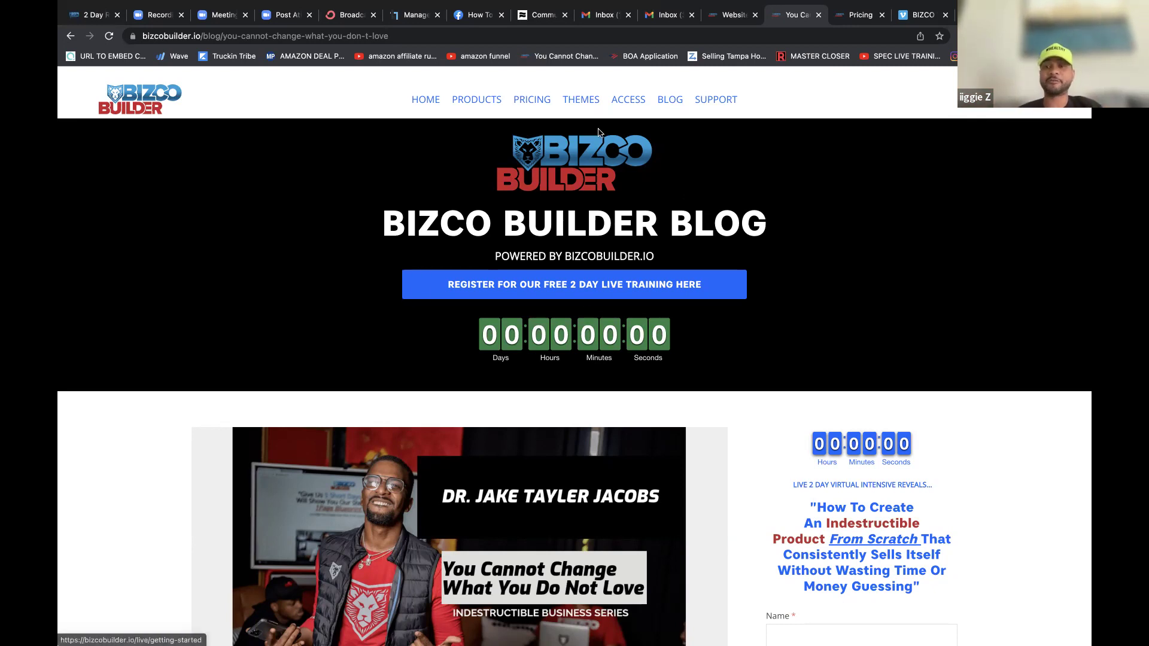
Step: Open the pricing page from the site navigation, and point out the weekly live training included in the Funnel Builder plan
{"action": "left_click", "coordinate": [535, 98]}
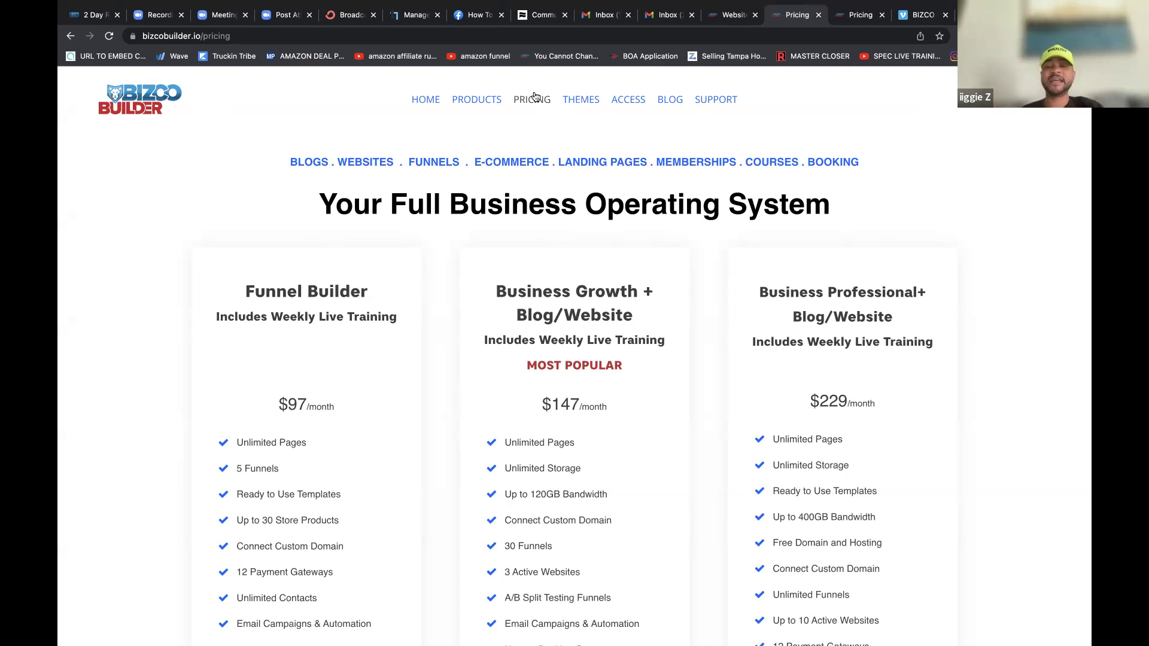
{"action": "scroll", "coordinate": [592, 342], "scroll_direction": "down", "scroll_amount": 1}
{"action": "scroll", "coordinate": [593, 342], "scroll_direction": "up", "scroll_amount": 1}
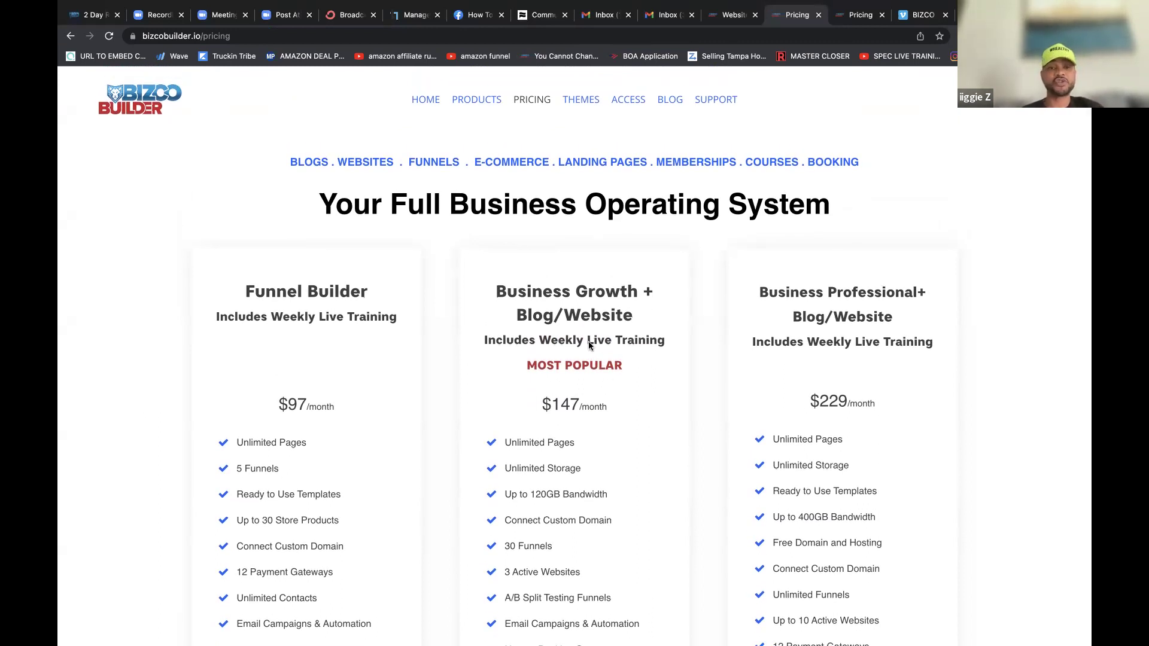
{"action": "left_click_drag", "start_coordinate": [219, 318], "coordinate": [428, 329]}
{"action": "left_click", "coordinate": [428, 330]}
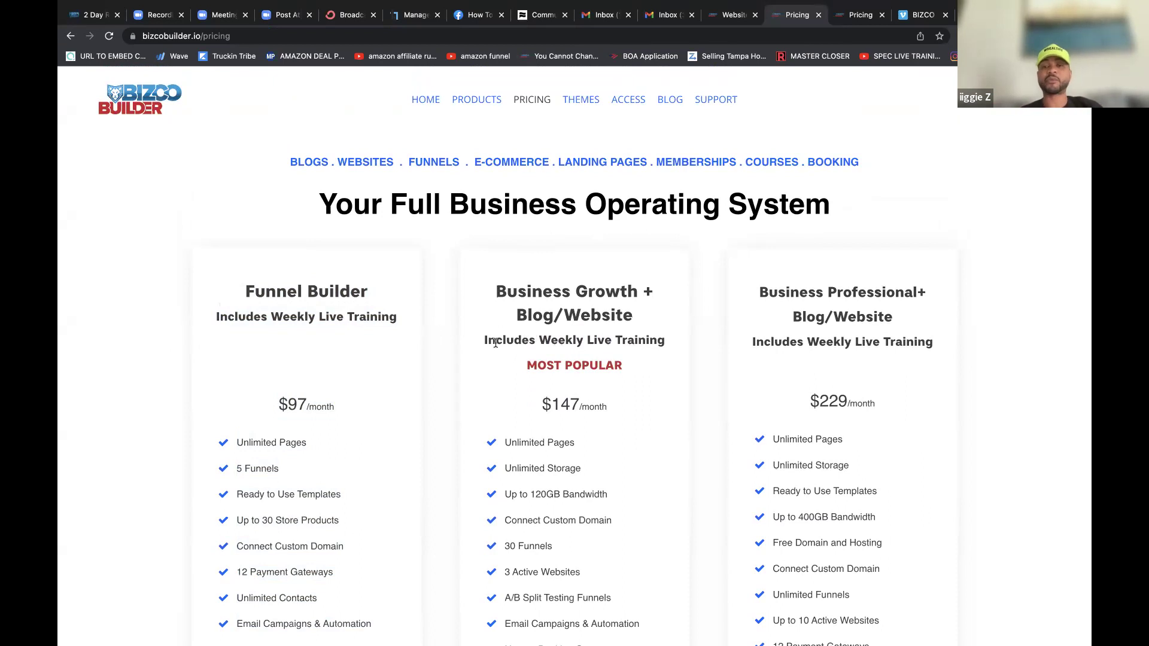
Step: Point out the three plan names on the pricing page and compare the upper part of their feature lists
{"action": "left_click_drag", "start_coordinate": [246, 295], "coordinate": [867, 310]}
{"action": "left_click", "coordinate": [867, 309]}
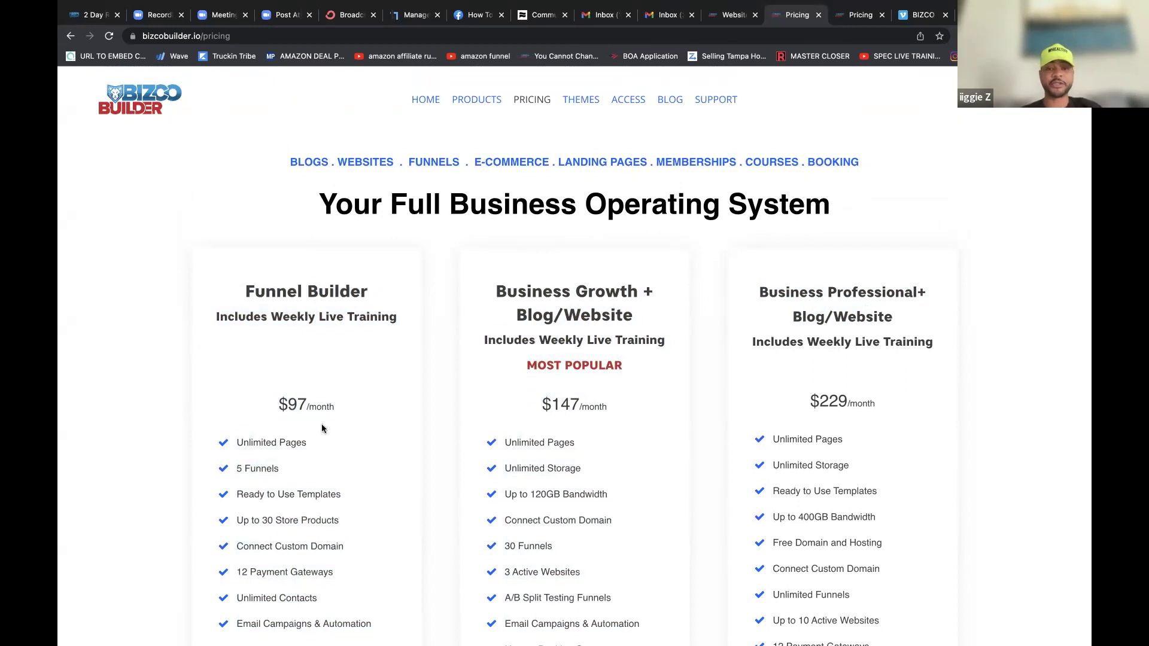
{"action": "scroll", "coordinate": [321, 426], "scroll_direction": "down", "scroll_amount": 2}
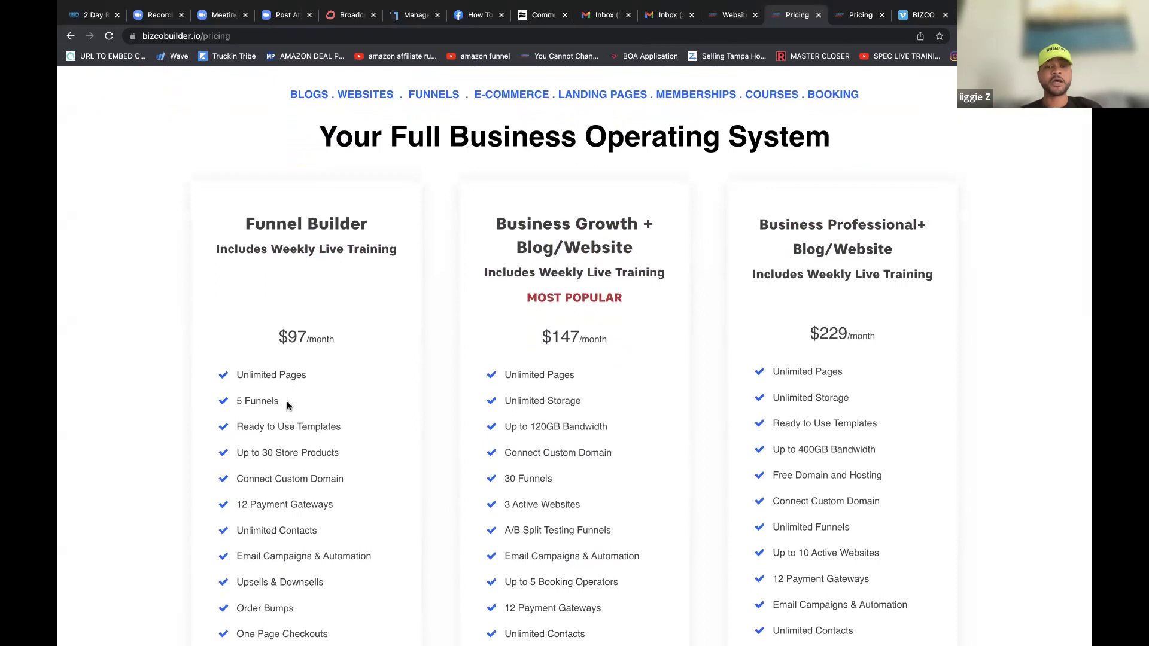
{"action": "scroll", "coordinate": [288, 406], "scroll_direction": "down", "scroll_amount": 1}
{"action": "scroll", "coordinate": [288, 404], "scroll_direction": "down", "scroll_amount": 3}
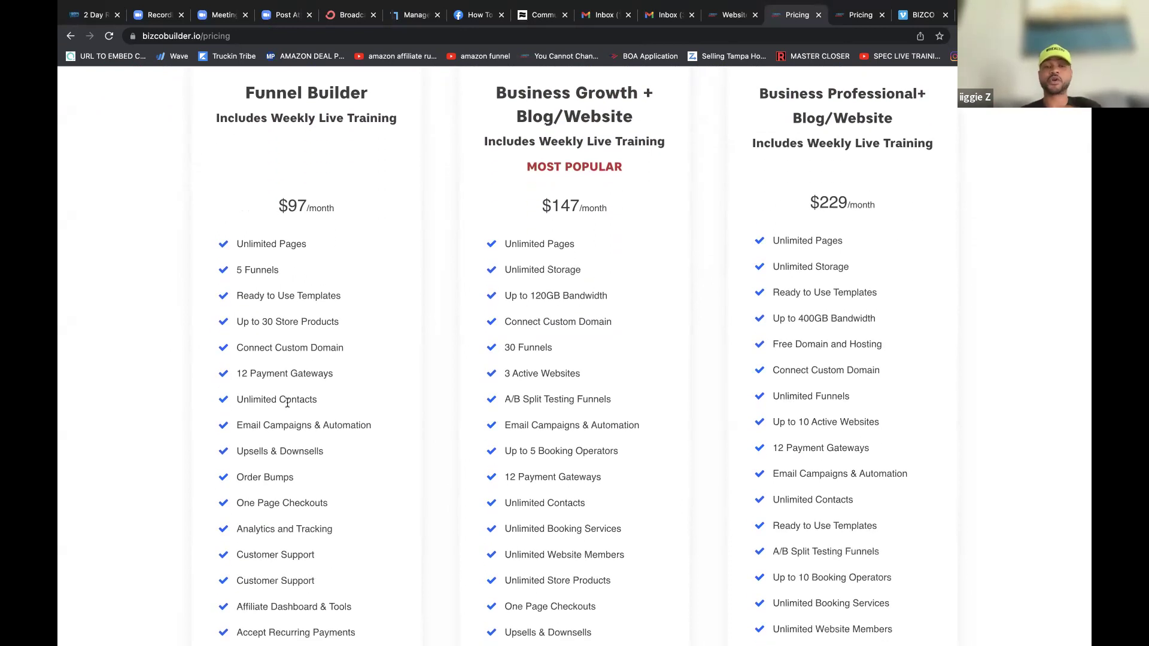
{"action": "scroll", "coordinate": [287, 403], "scroll_direction": "down", "scroll_amount": 2}
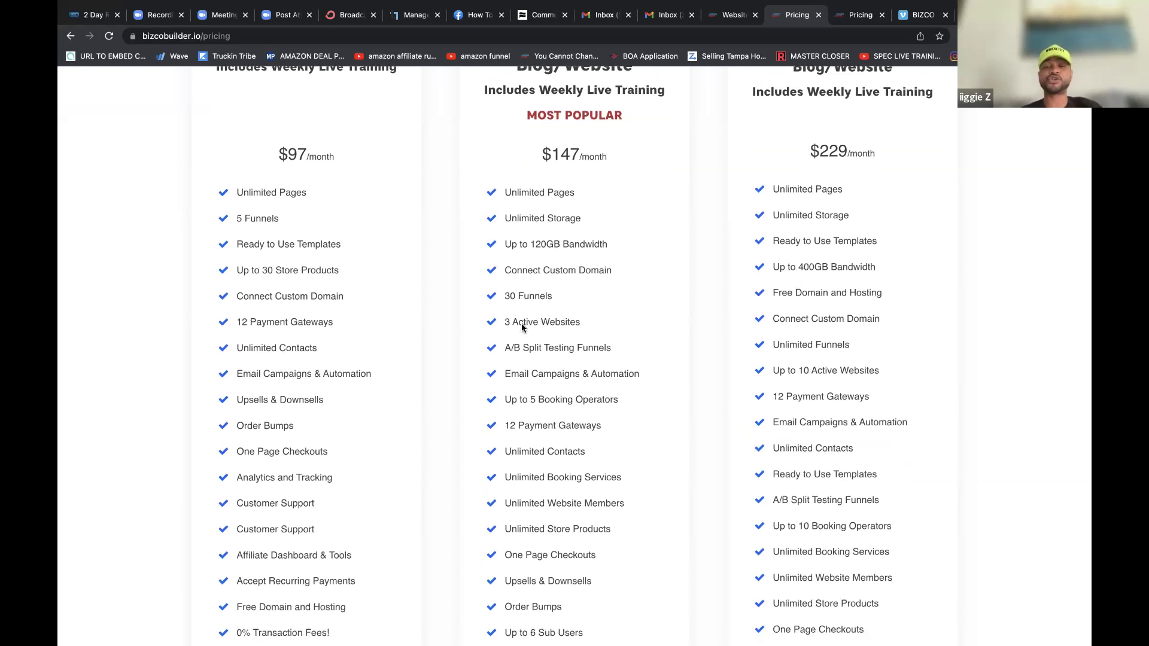
{"action": "scroll", "coordinate": [826, 321], "scroll_direction": "up", "scroll_amount": 5}
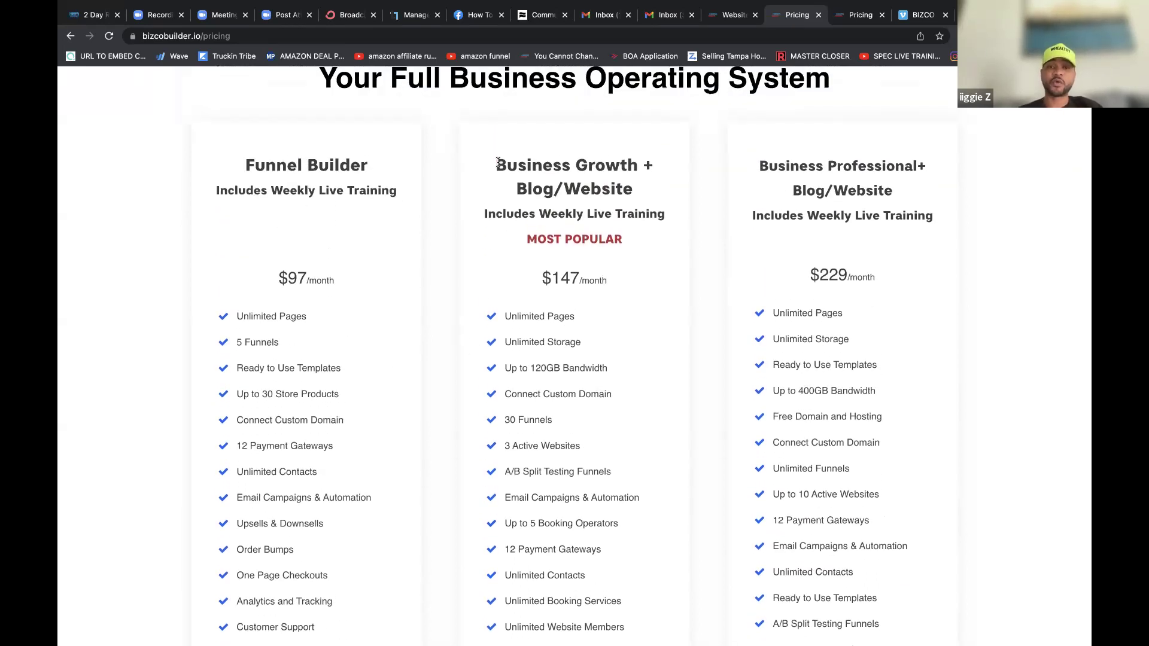
Step: Highlight the Business Growth + Blog/Website plan heading, and point out the monthly price of each of the three plans
{"action": "left_click_drag", "start_coordinate": [496, 160], "coordinate": [653, 217]}
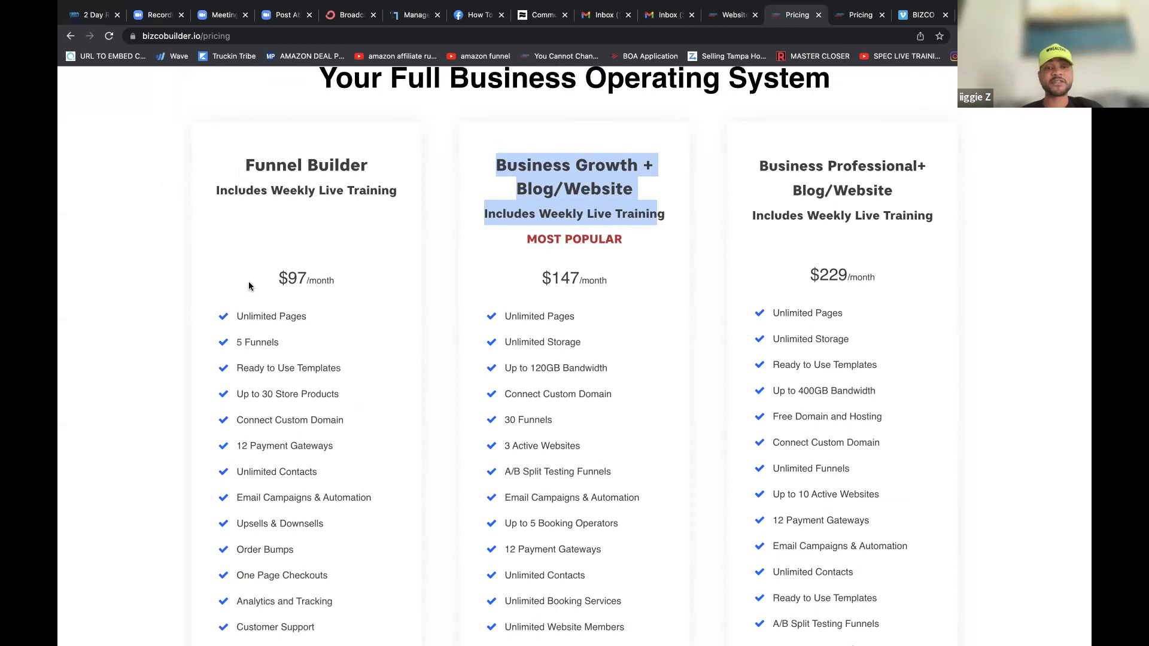
{"action": "left_click_drag", "start_coordinate": [248, 286], "coordinate": [338, 286]}
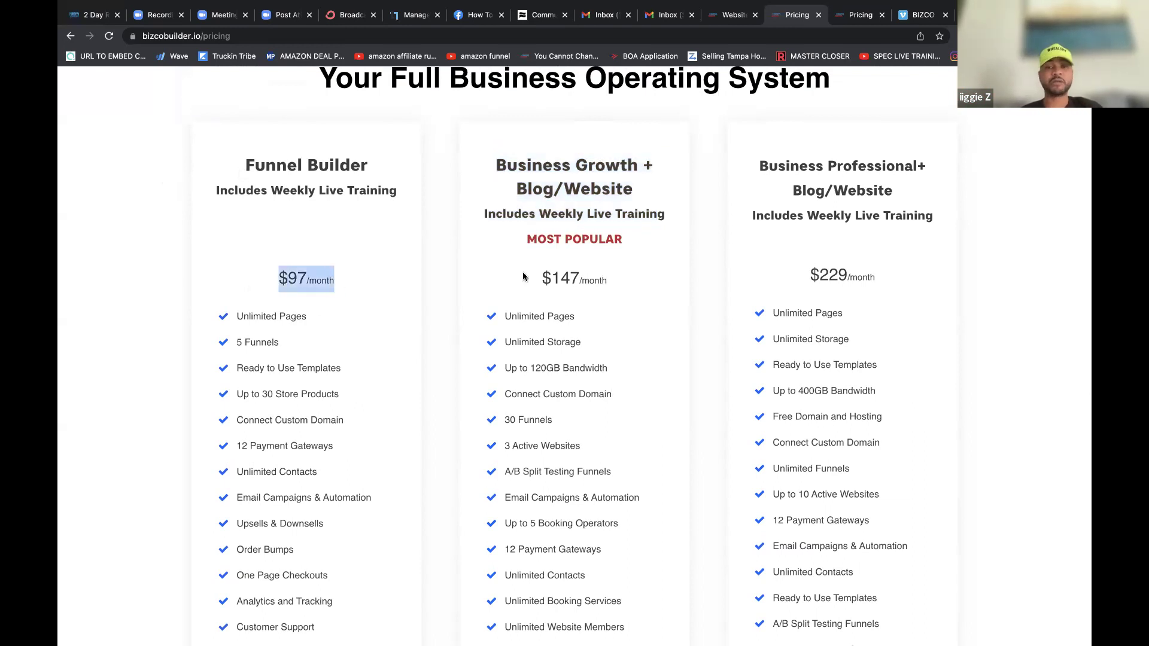
{"action": "left_click_drag", "start_coordinate": [536, 279], "coordinate": [603, 277]}
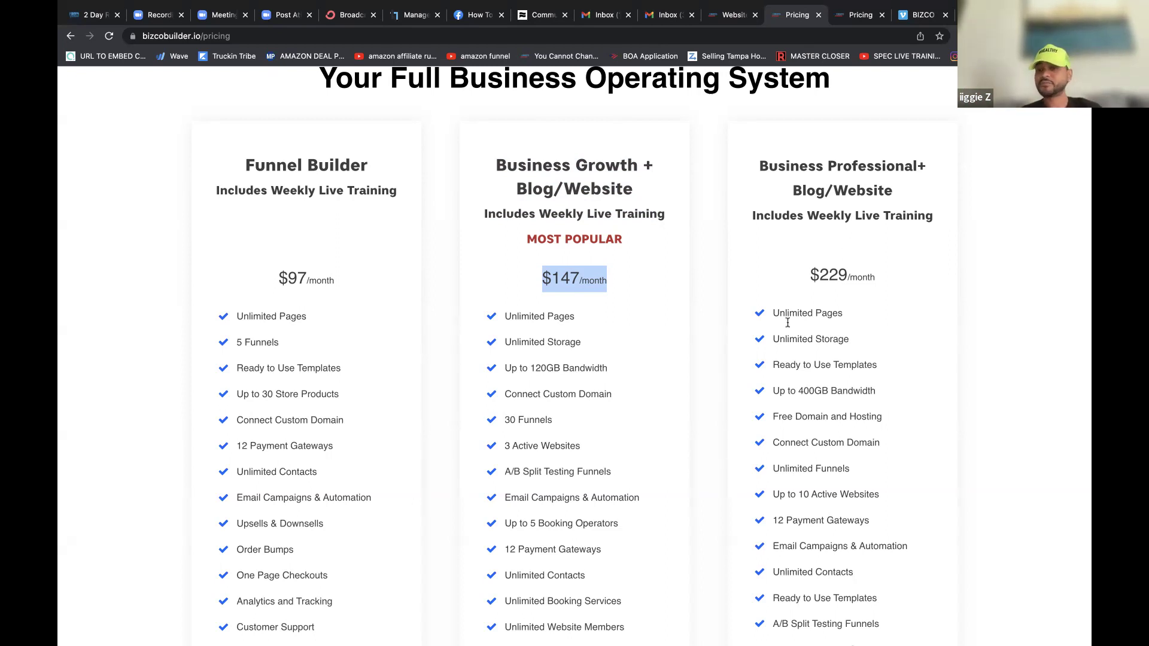
{"action": "left_click_drag", "start_coordinate": [803, 275], "coordinate": [878, 286]}
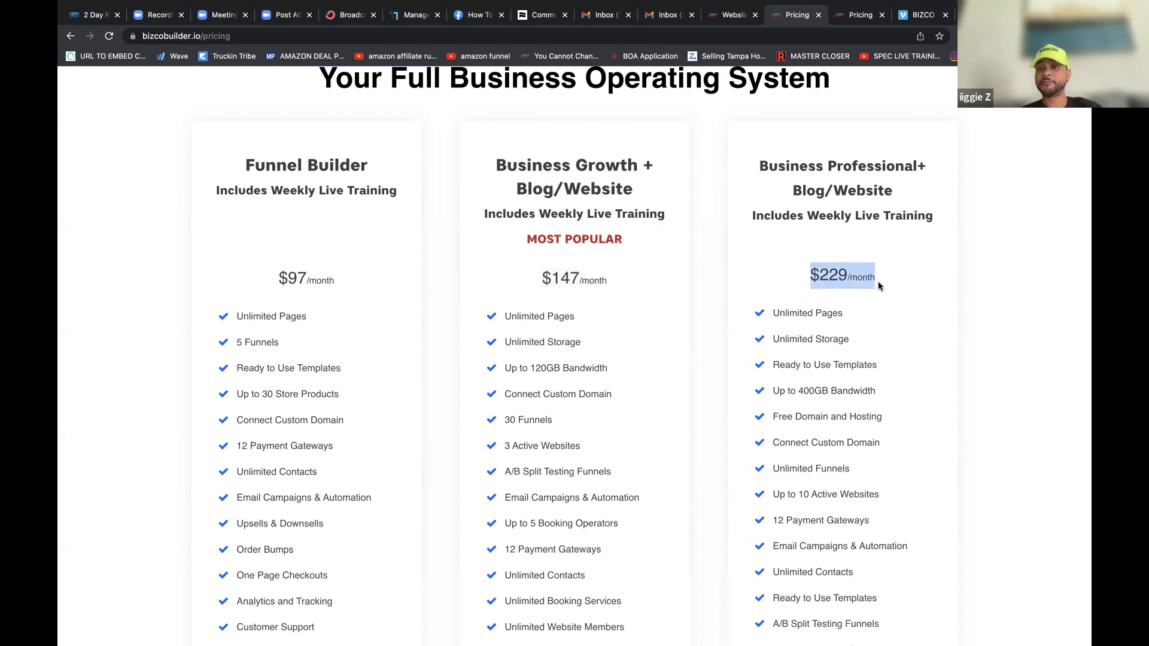
Step: Compare the bandwidth allowances listed for the Business Growth and Business Professional+ plans
{"action": "scroll", "coordinate": [878, 286], "scroll_direction": "down", "scroll_amount": 1}
{"action": "mouse_move", "coordinate": [881, 355]}
{"action": "left_mouse_down"}
{"action": "mouse_move", "coordinate": [773, 353]}
{"action": "mouse_move", "coordinate": [881, 356]}
{"action": "left_mouse_up"}
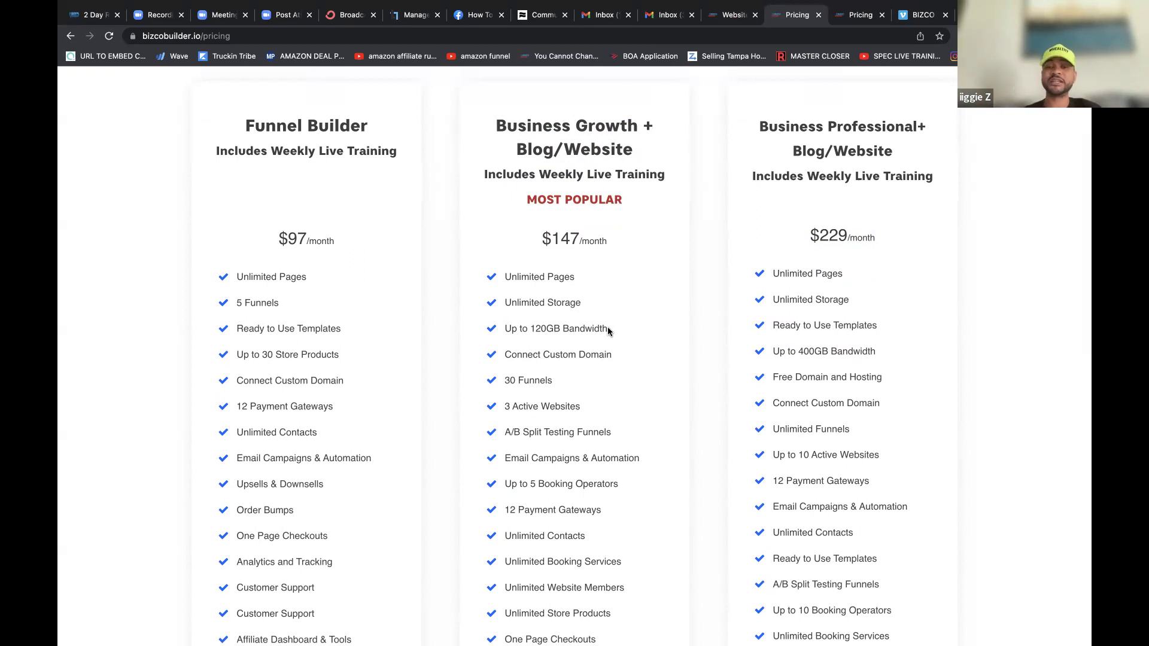
{"action": "left_click_drag", "start_coordinate": [529, 329], "coordinate": [609, 329]}
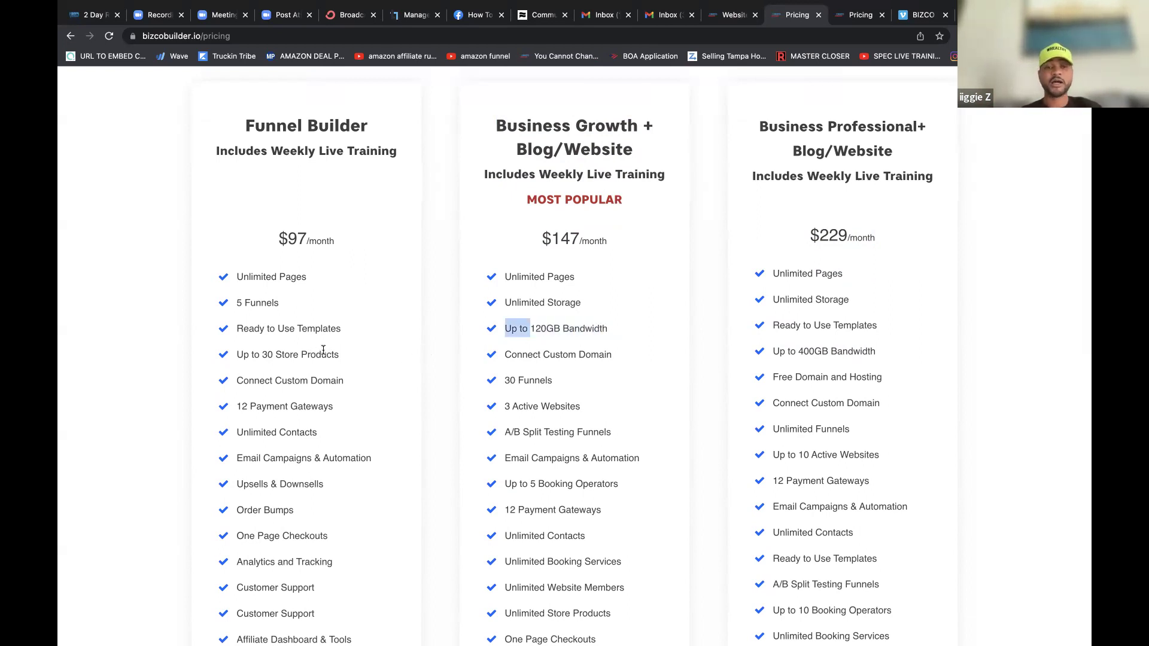
{"action": "left_click_drag", "start_coordinate": [504, 329], "coordinate": [608, 331]}
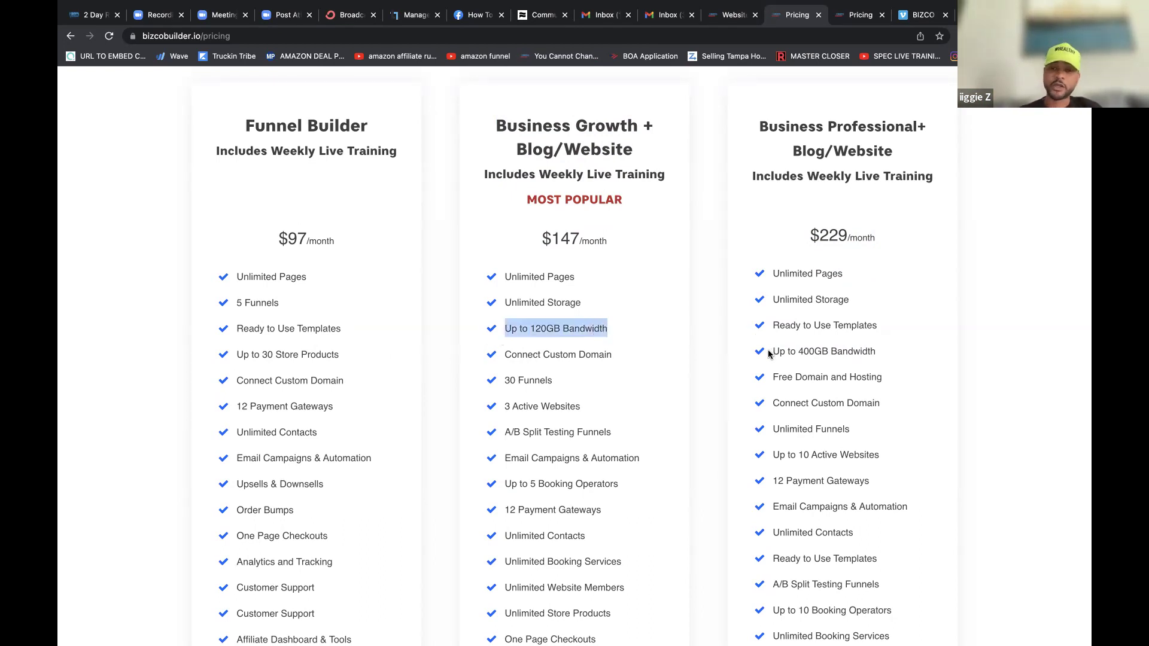
{"action": "left_click_drag", "start_coordinate": [772, 353], "coordinate": [822, 354]}
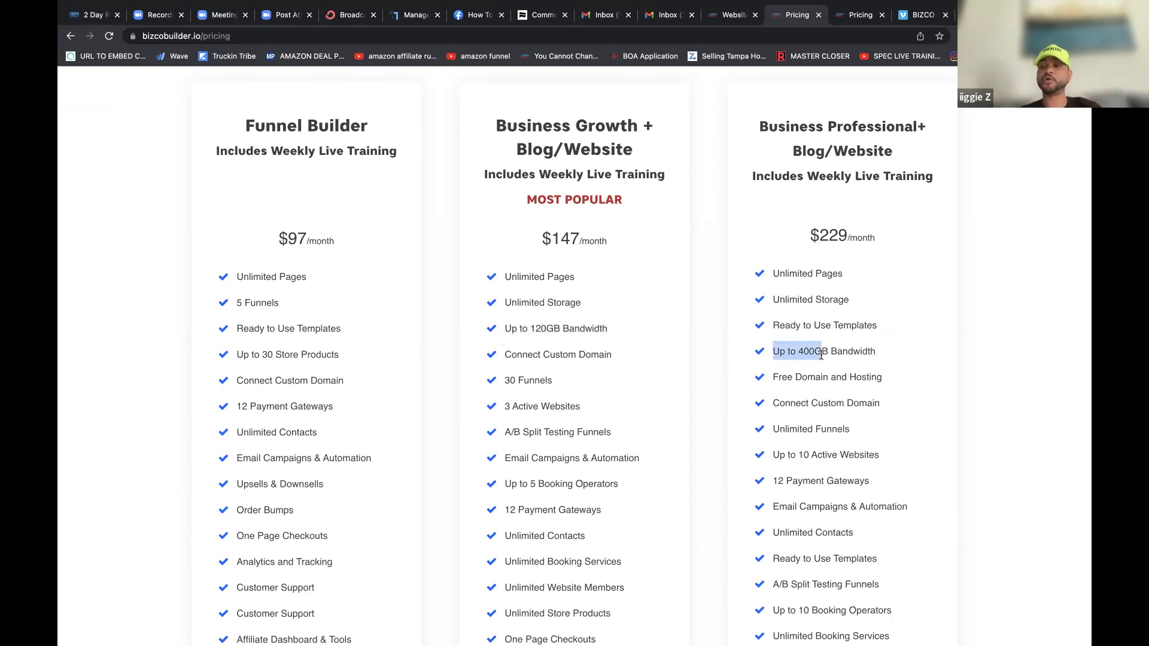
{"action": "left_click_drag", "start_coordinate": [883, 354], "coordinate": [798, 353]}
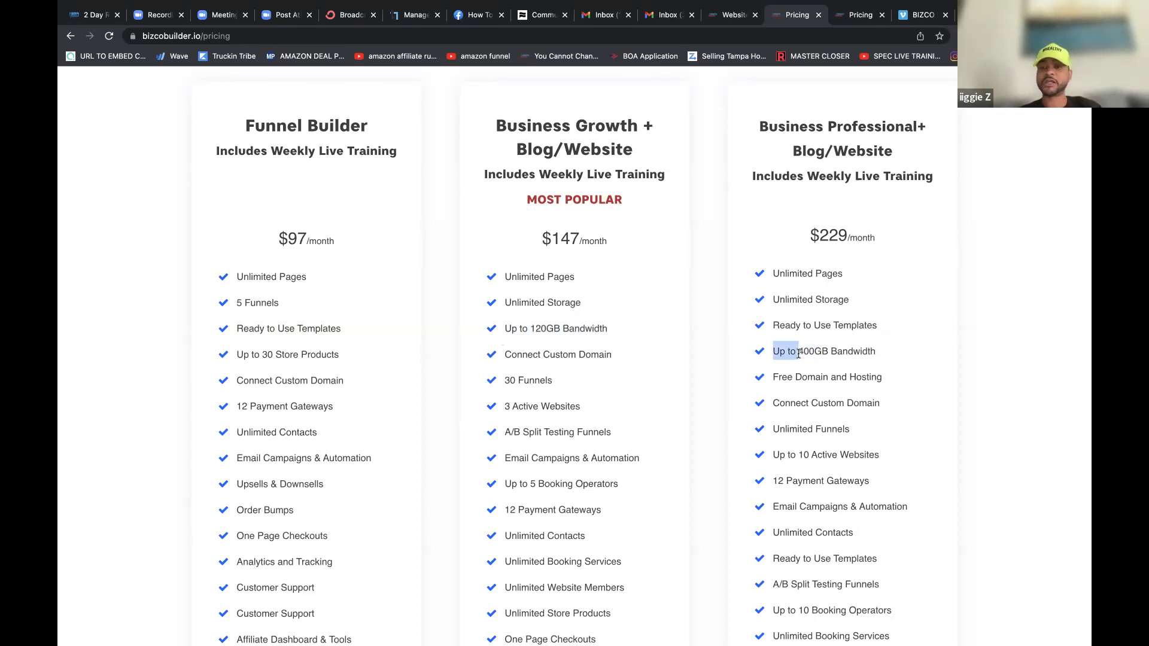
Step: Point out the Funnel Builder heading, and review the remaining plan features down to the annual subscription options
{"action": "left_click_drag", "start_coordinate": [223, 153], "coordinate": [400, 158]}
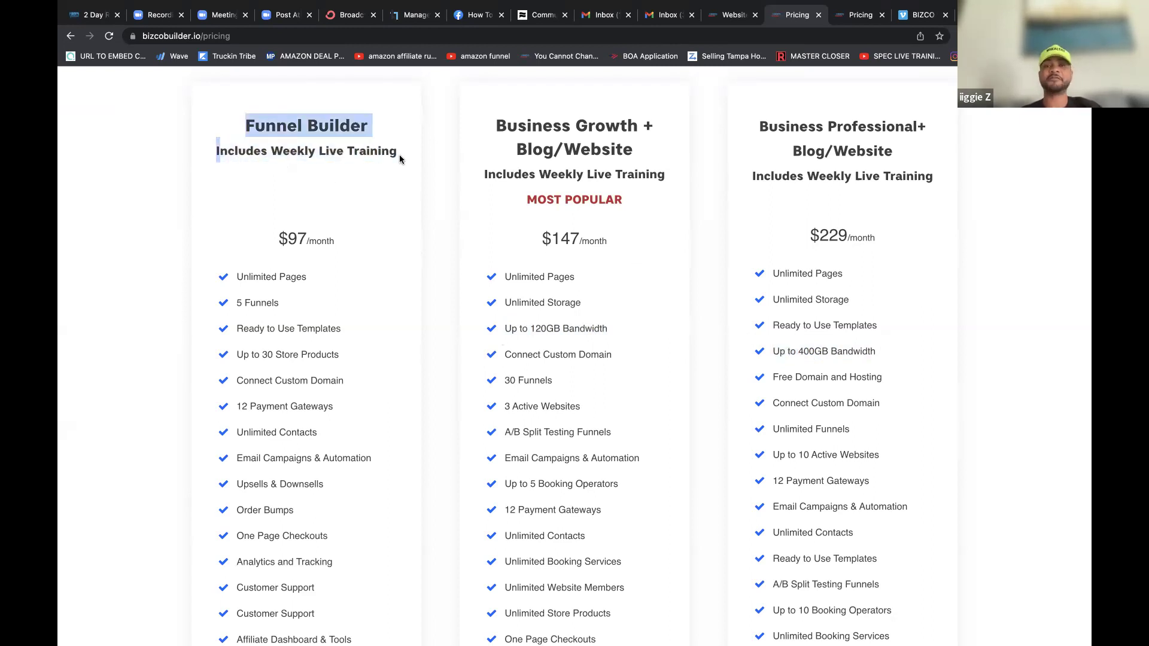
{"action": "right_click", "coordinate": [531, 200]}
{"action": "left_click", "coordinate": [359, 238]}
{"action": "left_click", "coordinate": [336, 243]}
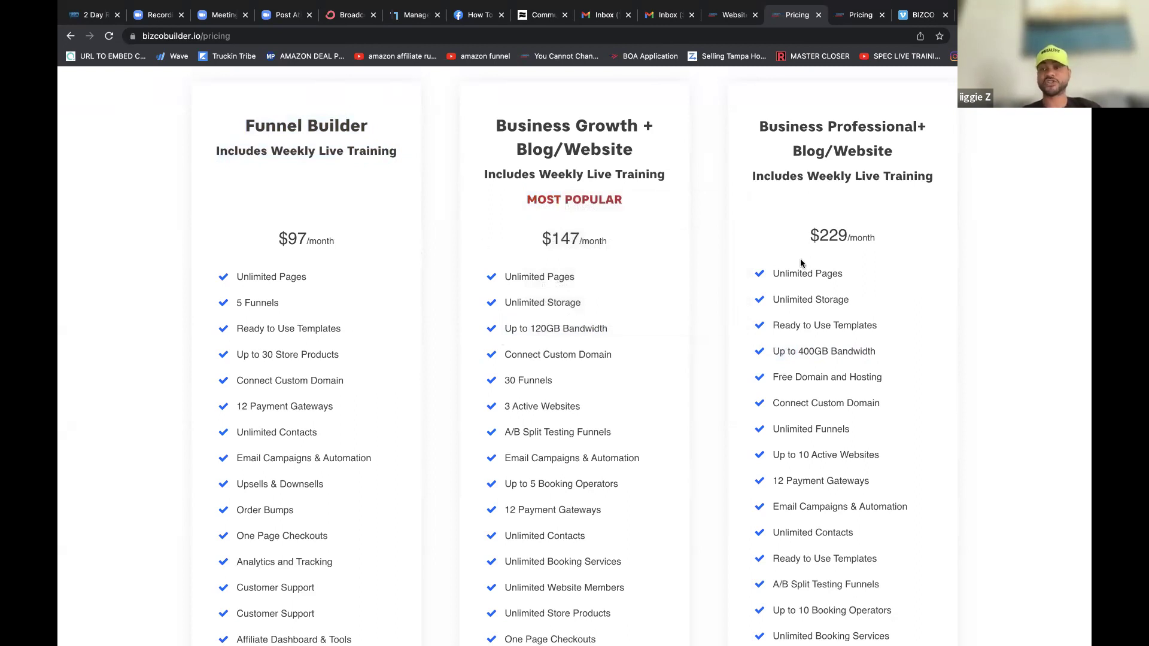
{"action": "scroll", "coordinate": [837, 243], "scroll_direction": "down", "scroll_amount": 12}
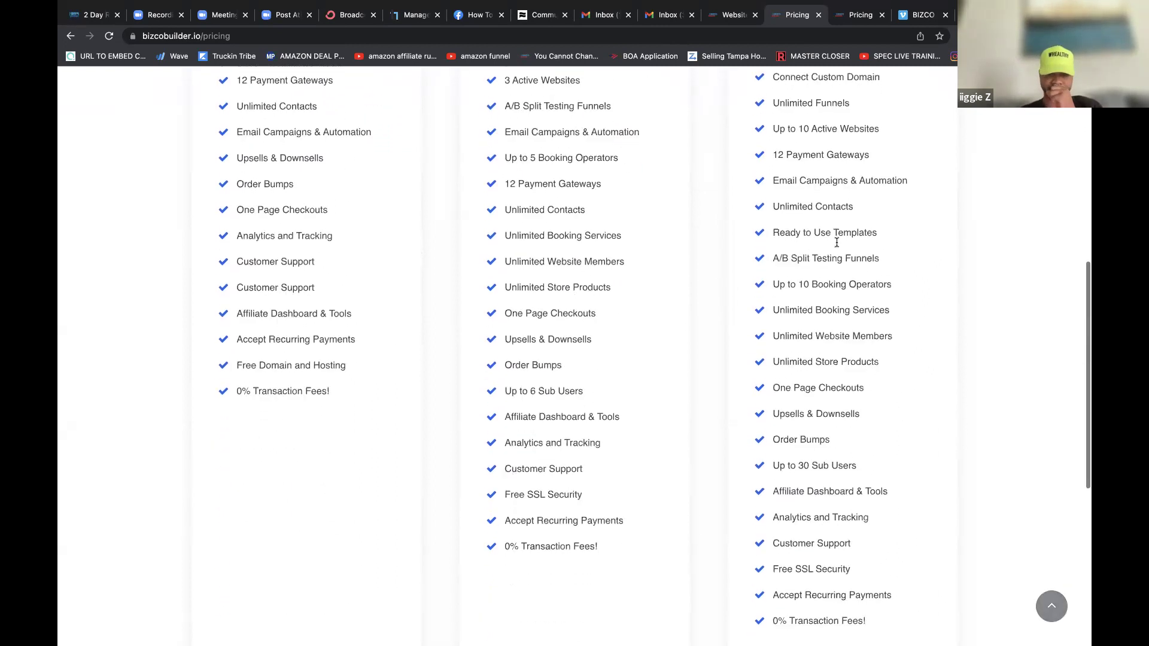
{"action": "scroll", "coordinate": [836, 245], "scroll_direction": "down", "scroll_amount": 2}
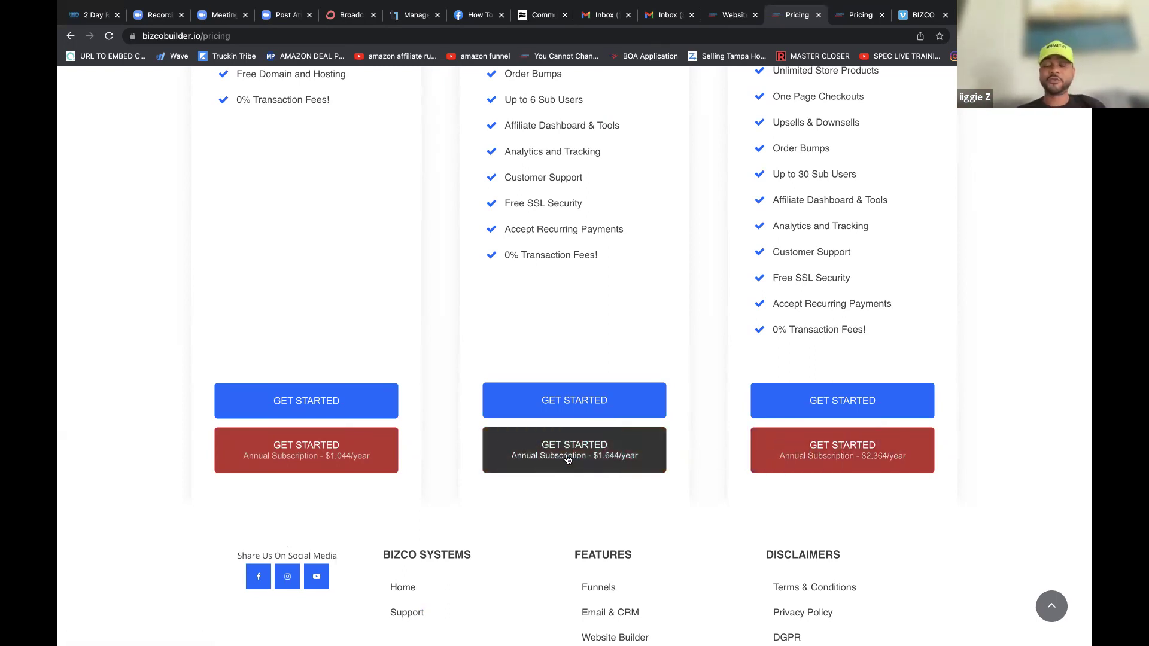
{"action": "scroll", "coordinate": [567, 459], "scroll_direction": "up", "scroll_amount": 10}
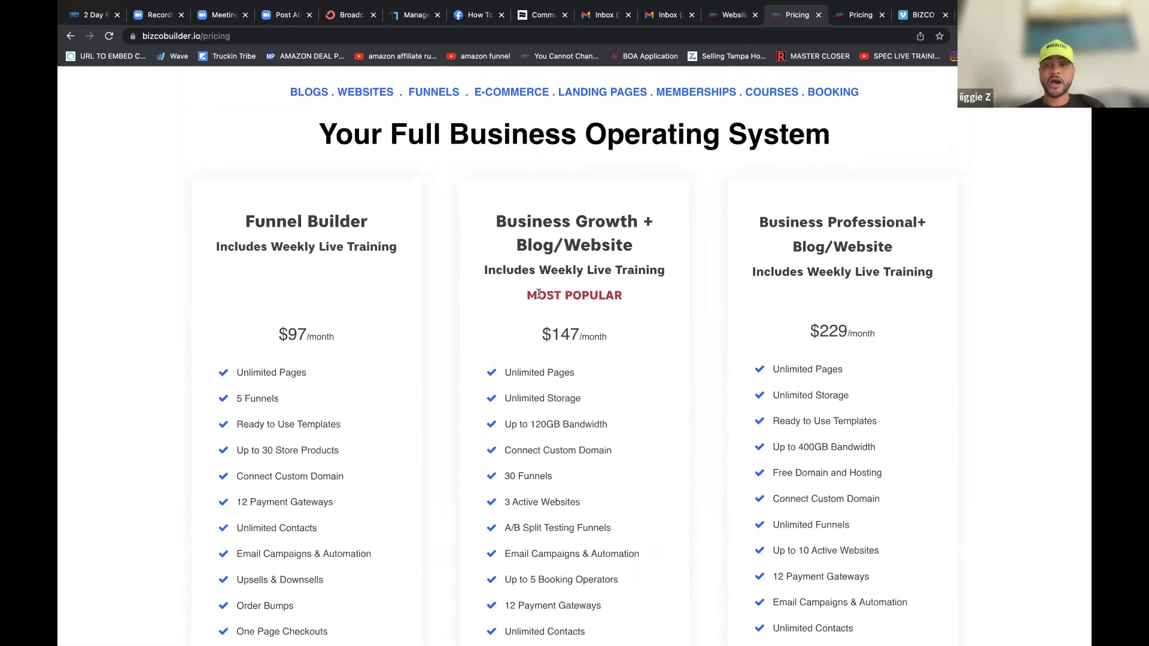
Step: Highlight the Business Growth plan's name and monthly price, and check its annual subscription option
{"action": "left_click_drag", "start_coordinate": [522, 335], "coordinate": [638, 331]}
{"action": "left_click_drag", "start_coordinate": [504, 219], "coordinate": [797, 226]}
{"action": "left_click", "coordinate": [798, 226]}
{"action": "scroll", "coordinate": [734, 417], "scroll_direction": "down", "scroll_amount": 11}
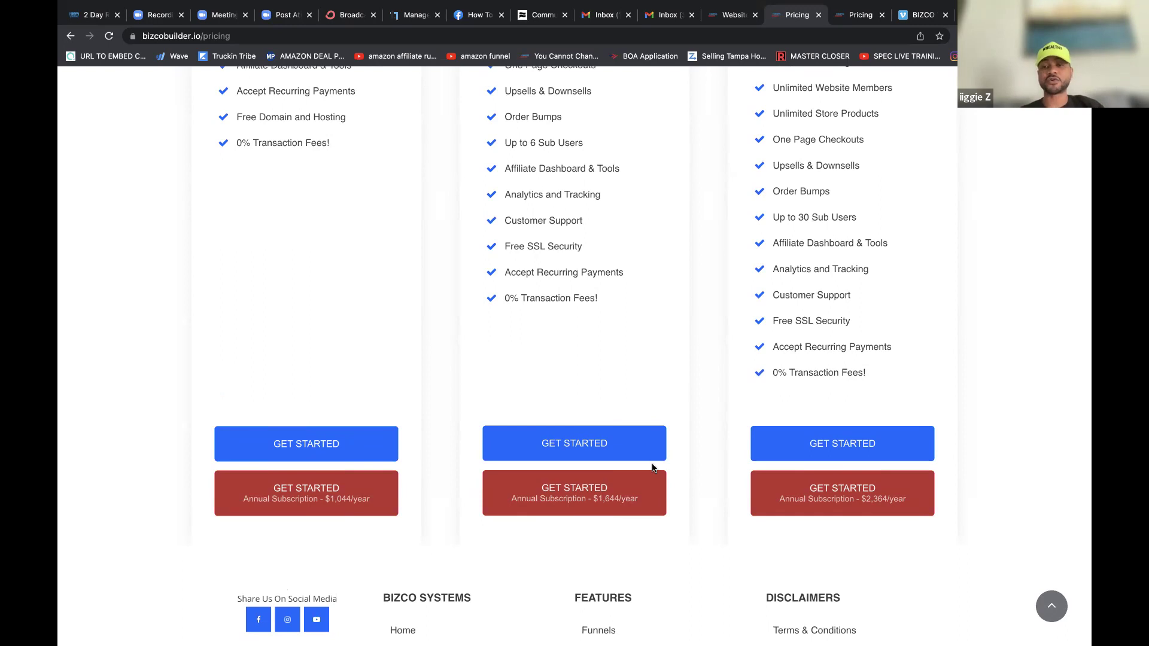
{"action": "scroll", "coordinate": [653, 468], "scroll_direction": "up", "scroll_amount": 15}
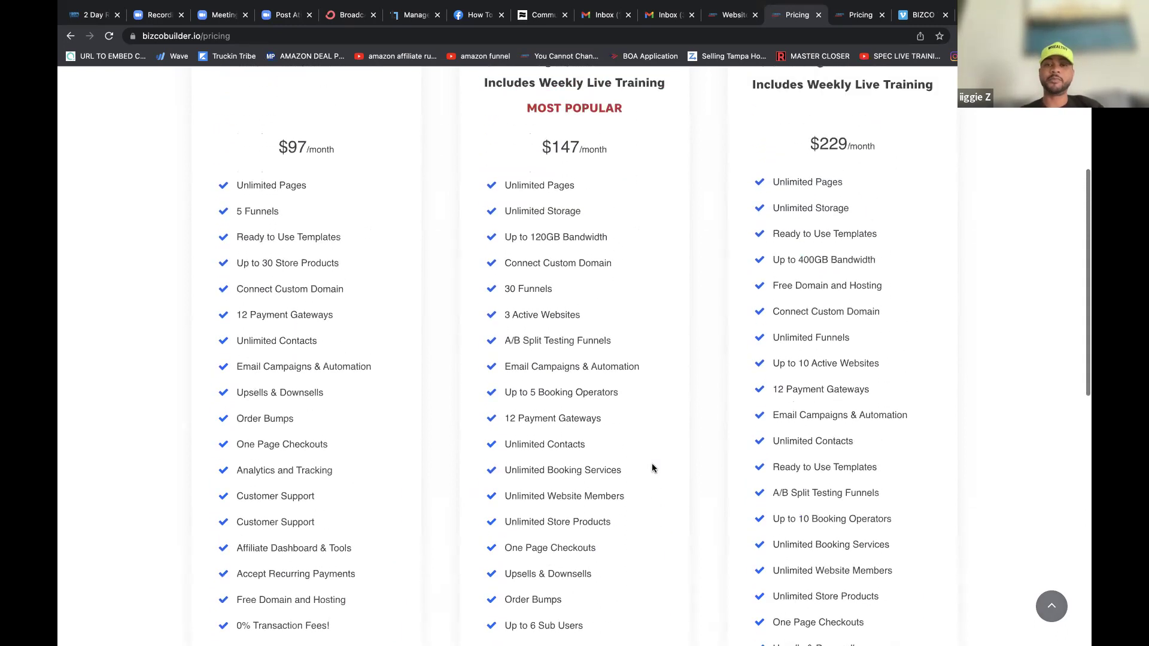
{"action": "scroll", "coordinate": [653, 468], "scroll_direction": "up", "scroll_amount": 1}
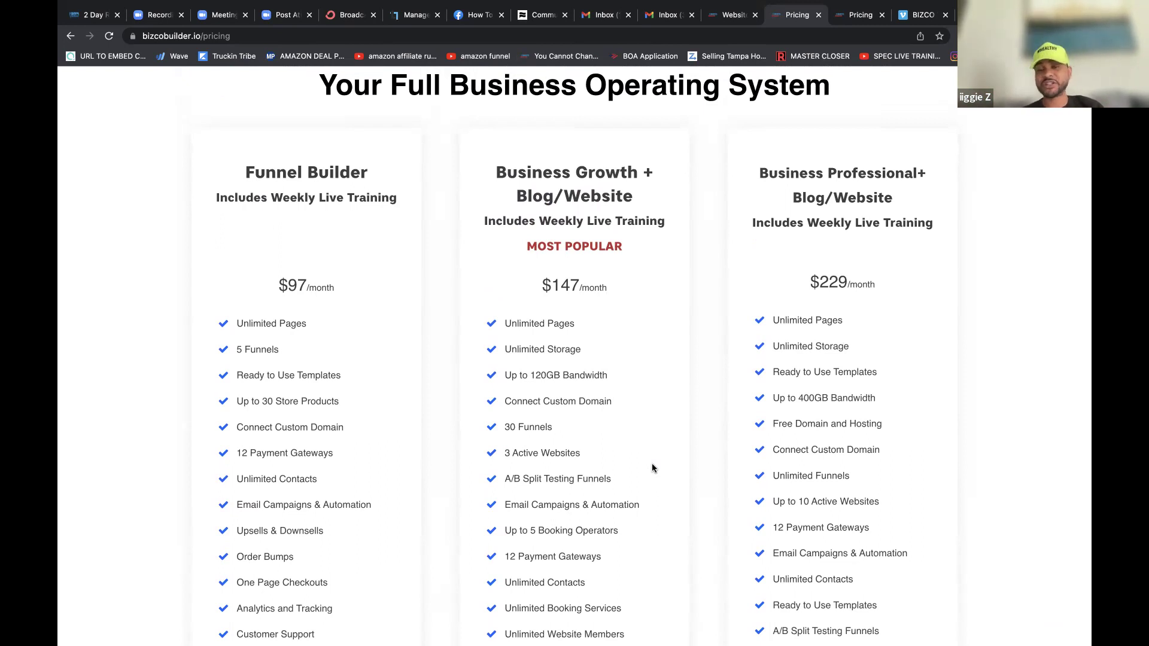
Step: Contrast the Funnel Builder plan with the Business Growth plan, highlighting the Blog/Website part of its heading
{"action": "scroll", "coordinate": [652, 468], "scroll_direction": "down", "scroll_amount": 3}
{"action": "scroll", "coordinate": [652, 468], "scroll_direction": "down", "scroll_amount": 2}
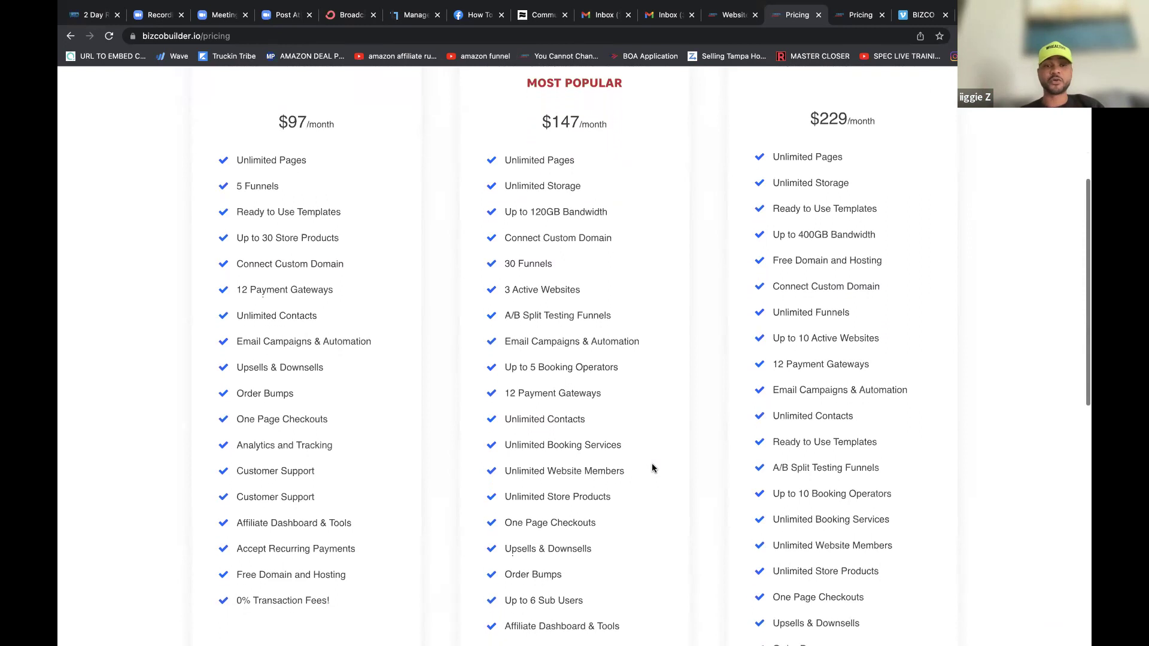
{"action": "scroll", "coordinate": [653, 469], "scroll_direction": "up", "scroll_amount": 1}
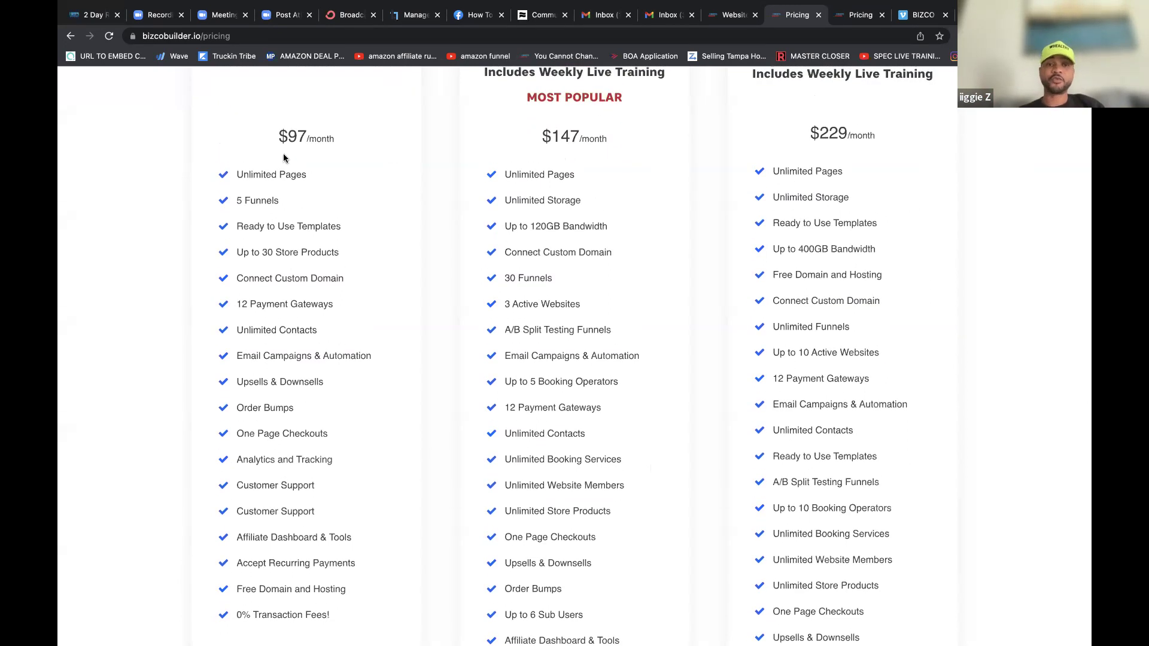
{"action": "scroll", "coordinate": [294, 155], "scroll_direction": "up", "scroll_amount": 3}
{"action": "left_click_drag", "start_coordinate": [216, 147], "coordinate": [387, 144]}
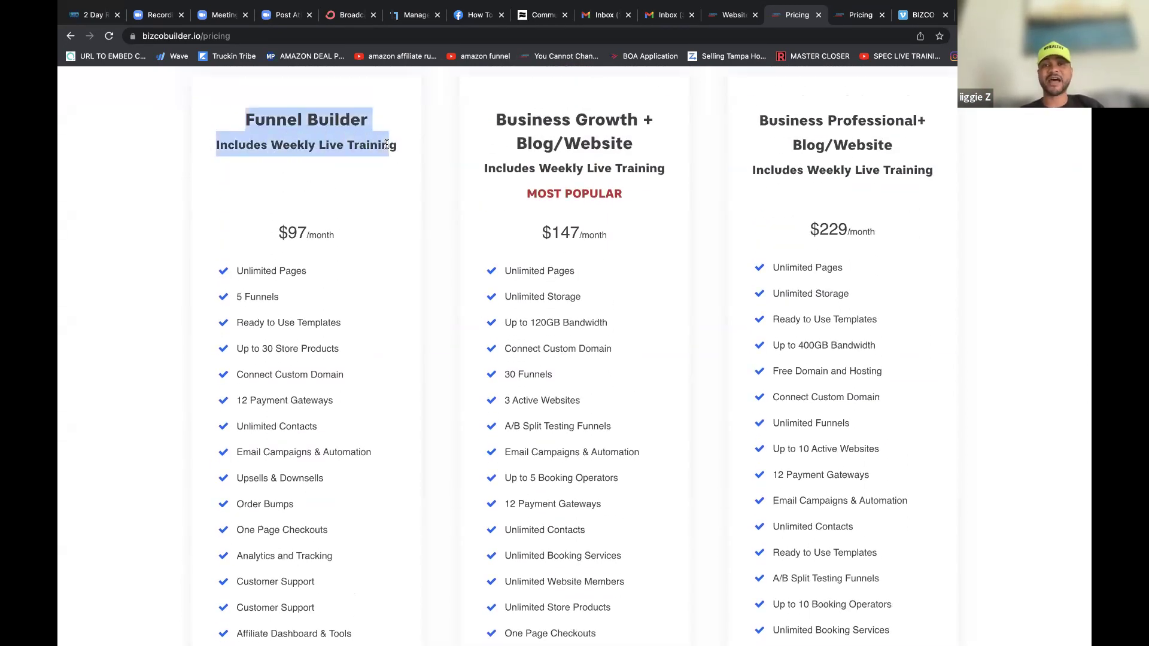
{"action": "left_click", "coordinate": [426, 170]}
{"action": "left_click_drag", "start_coordinate": [515, 145], "coordinate": [640, 147]}
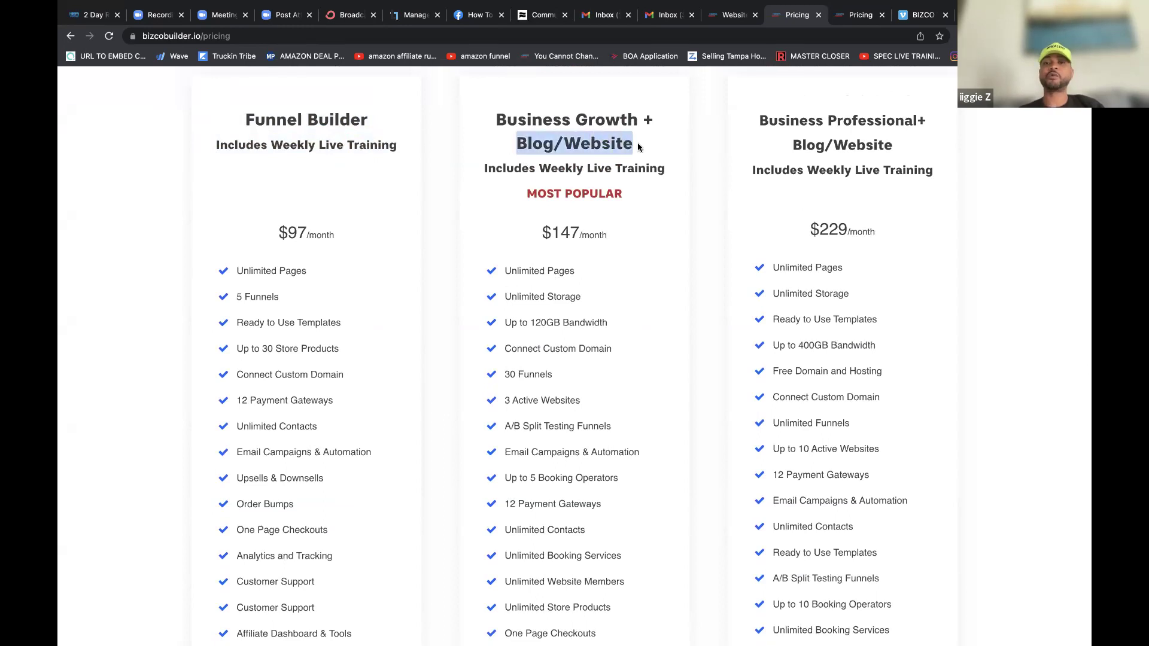
{"action": "left_click_drag", "start_coordinate": [514, 147], "coordinate": [557, 144]}
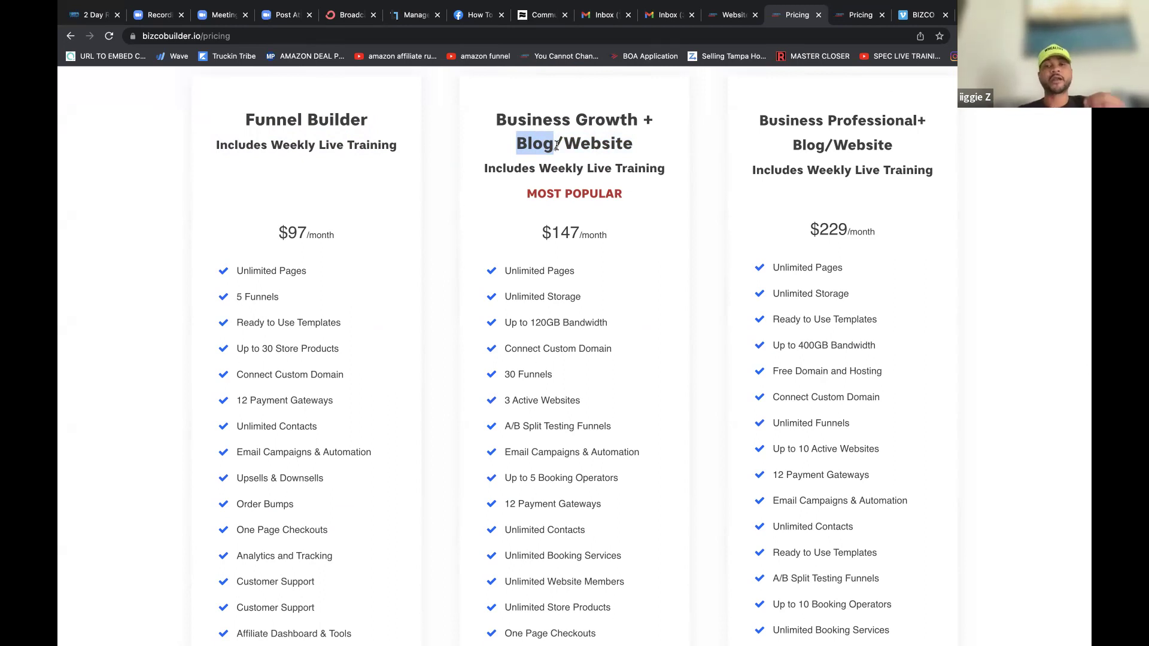
{"action": "scroll", "coordinate": [384, 130], "scroll_direction": "up", "scroll_amount": 3}
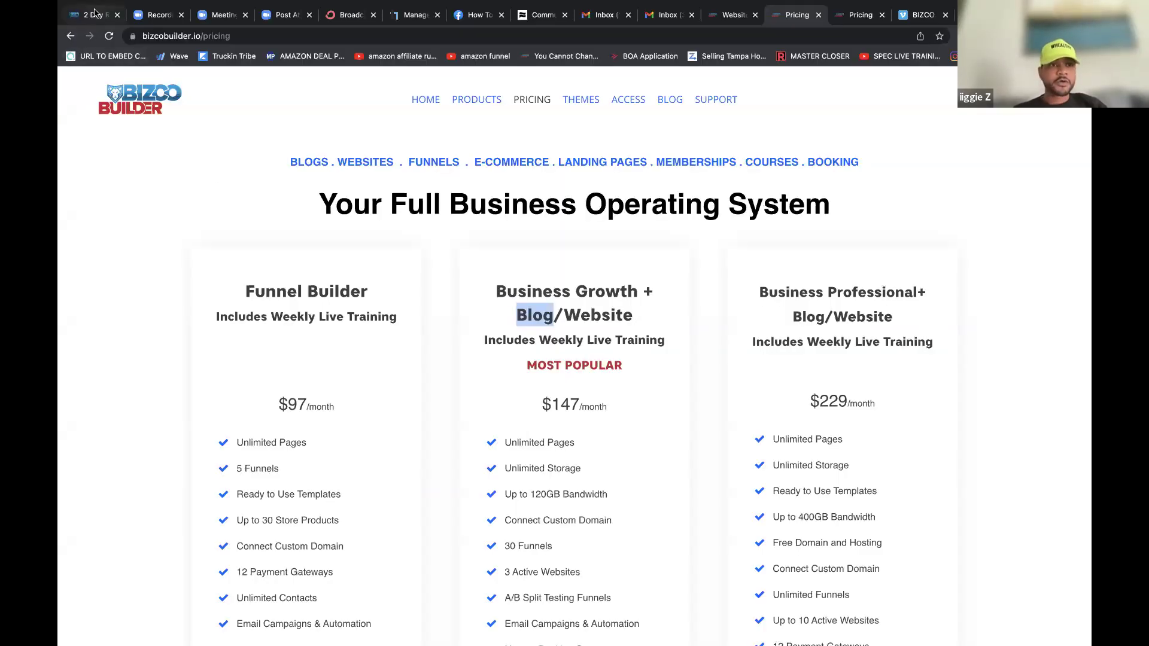
Step: Look at the Zoom recording of Demo Day Session 1 and the 2 Day Recordings access page with its demo registration times
{"action": "left_click", "coordinate": [94, 12]}
{"action": "left_click", "coordinate": [152, 15]}
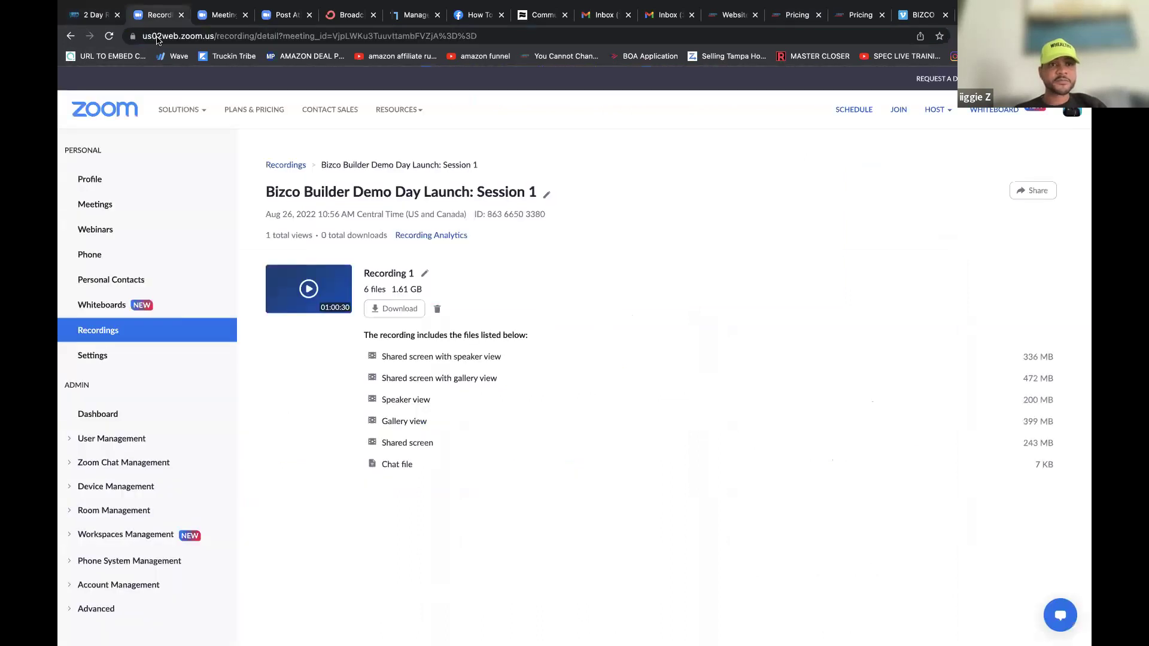
{"action": "left_click", "coordinate": [73, 14]}
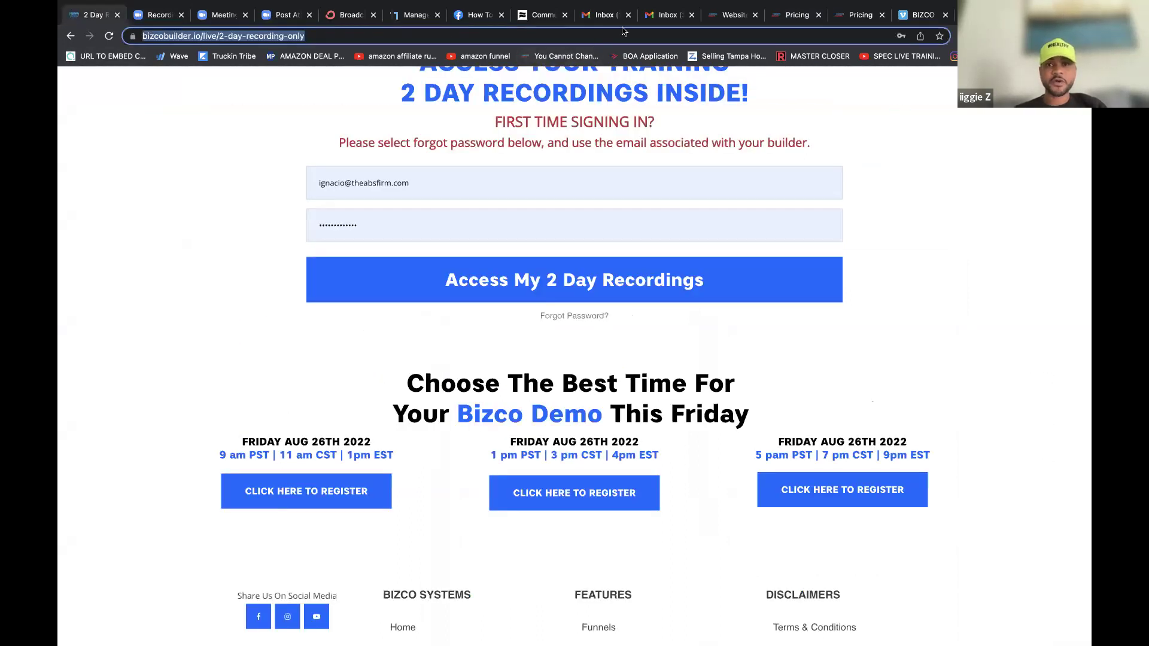
Step: Return to the "BIZCO TECHNOLOGY FULL DEMO" post in the blog editor and add a spacer between the video and the body text
{"action": "left_click", "coordinate": [733, 14]}
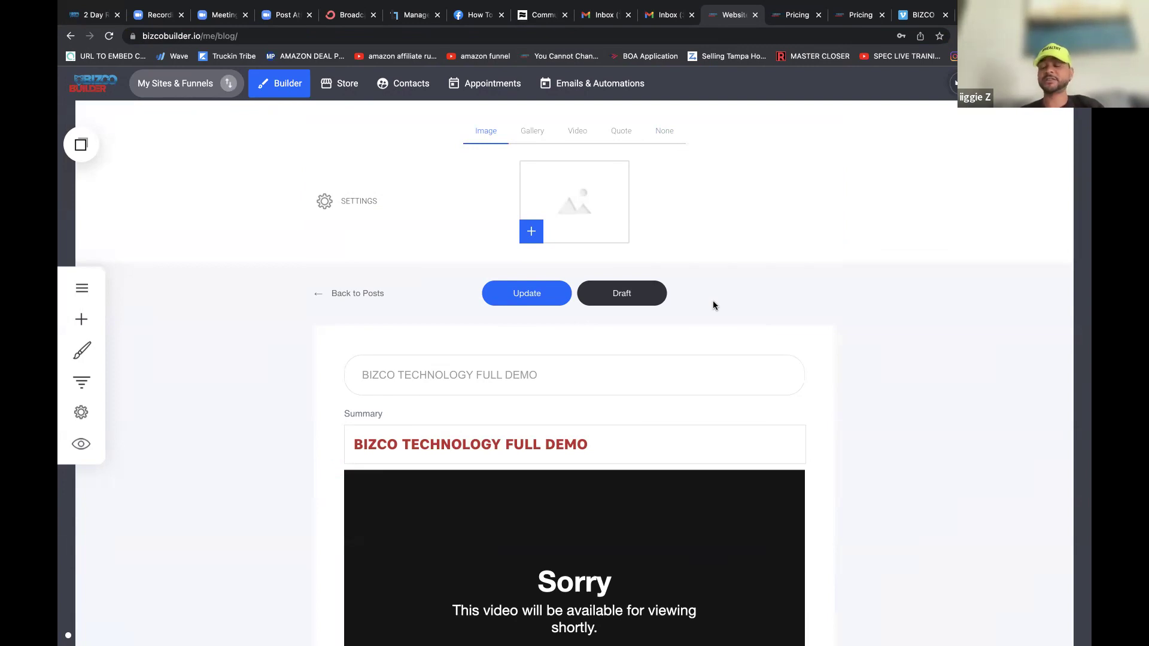
{"action": "scroll", "coordinate": [696, 425], "scroll_direction": "down", "scroll_amount": 5}
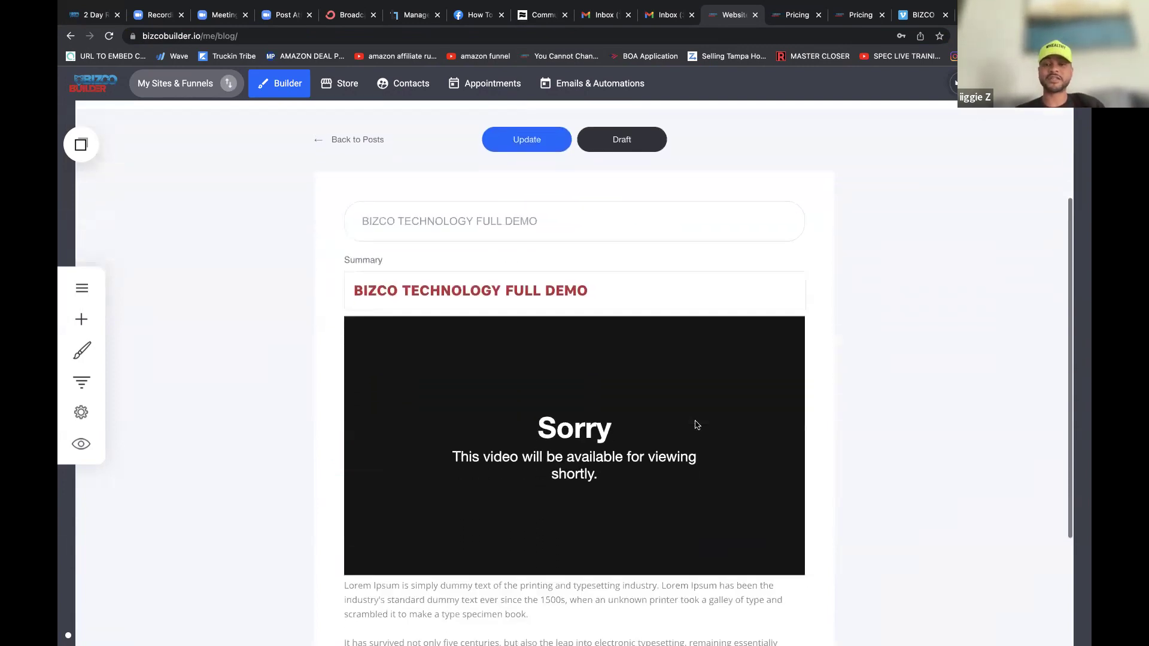
{"action": "scroll", "coordinate": [696, 425], "scroll_direction": "down", "scroll_amount": 3}
{"action": "left_click", "coordinate": [82, 319]}
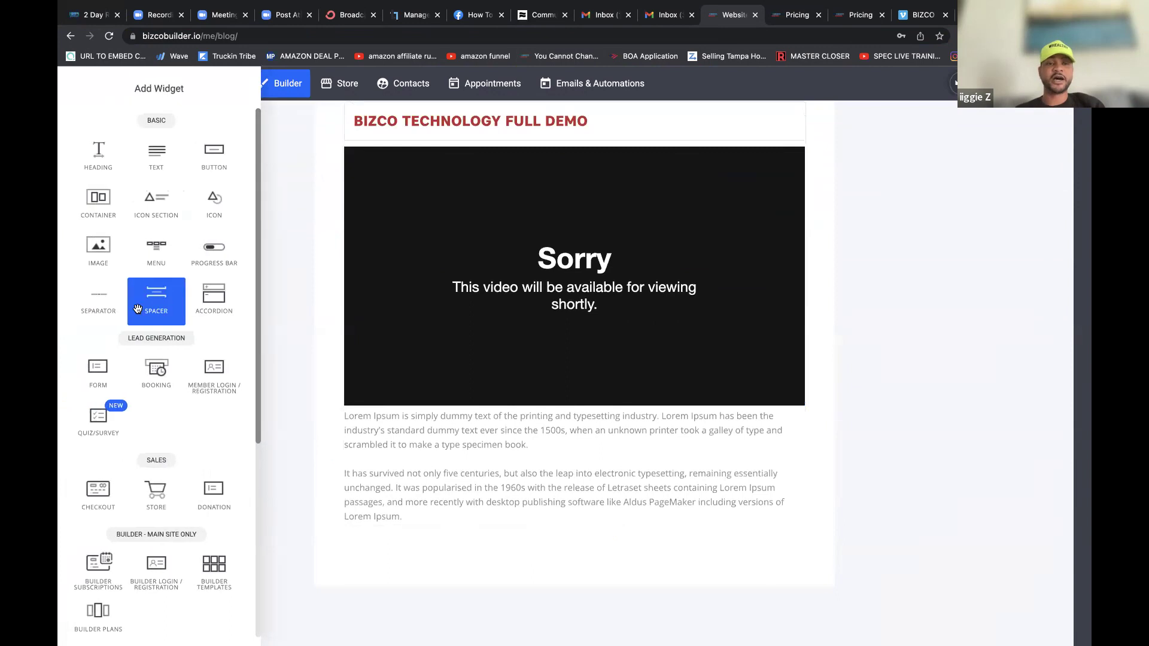
{"action": "left_click_drag", "start_coordinate": [137, 309], "coordinate": [534, 409]}
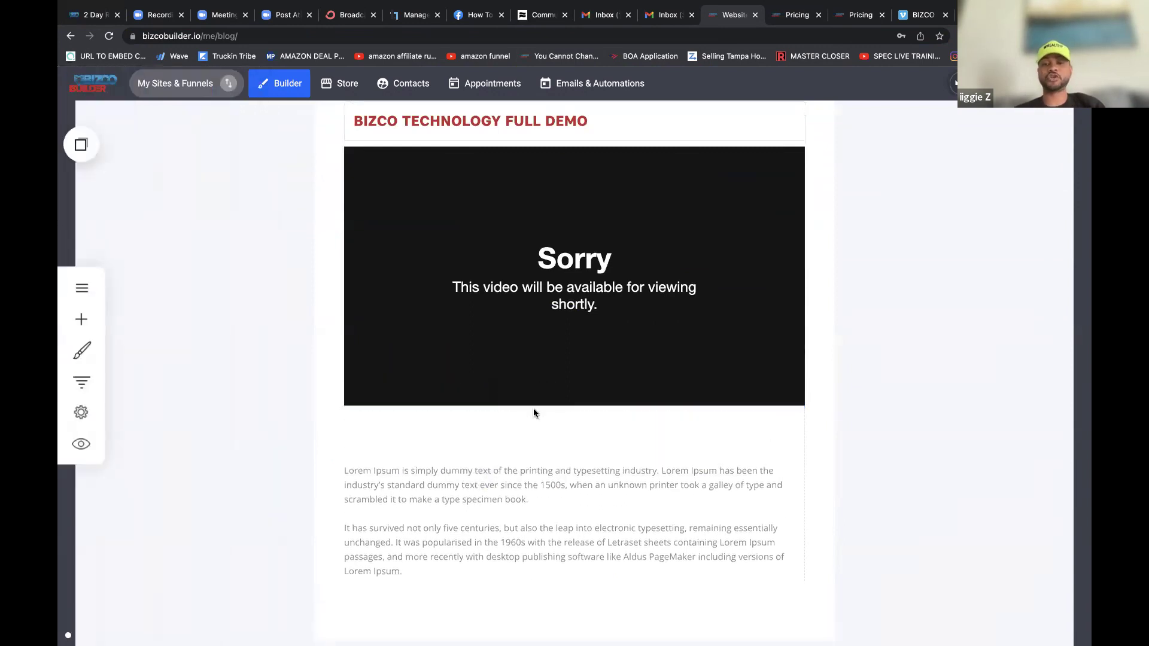
{"action": "scroll", "coordinate": [513, 418], "scroll_direction": "down", "scroll_amount": 2}
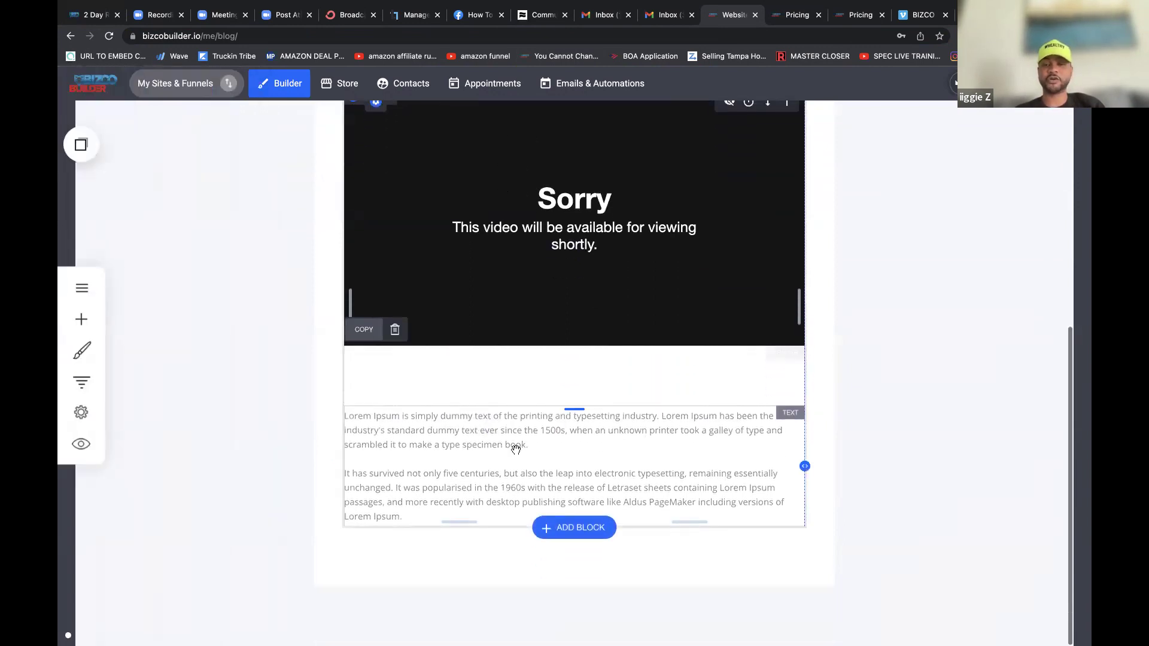
Step: Add a store widget showing the latest products below the body text of the blog post
{"action": "left_click", "coordinate": [82, 319]}
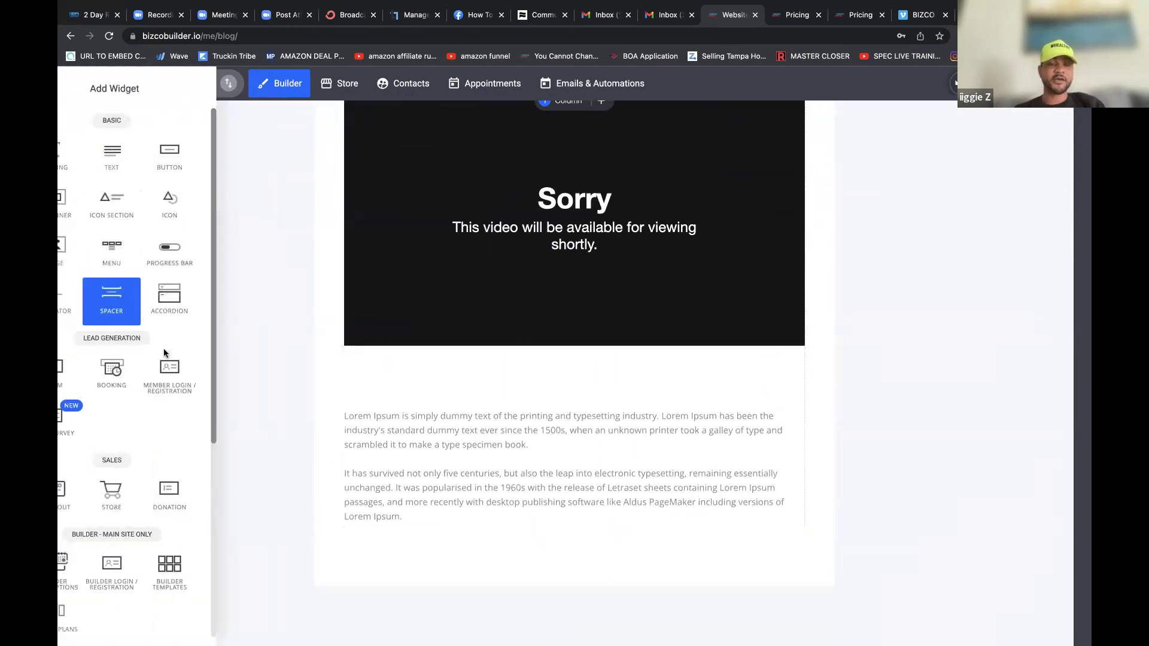
{"action": "left_click_drag", "start_coordinate": [167, 477], "coordinate": [534, 497]}
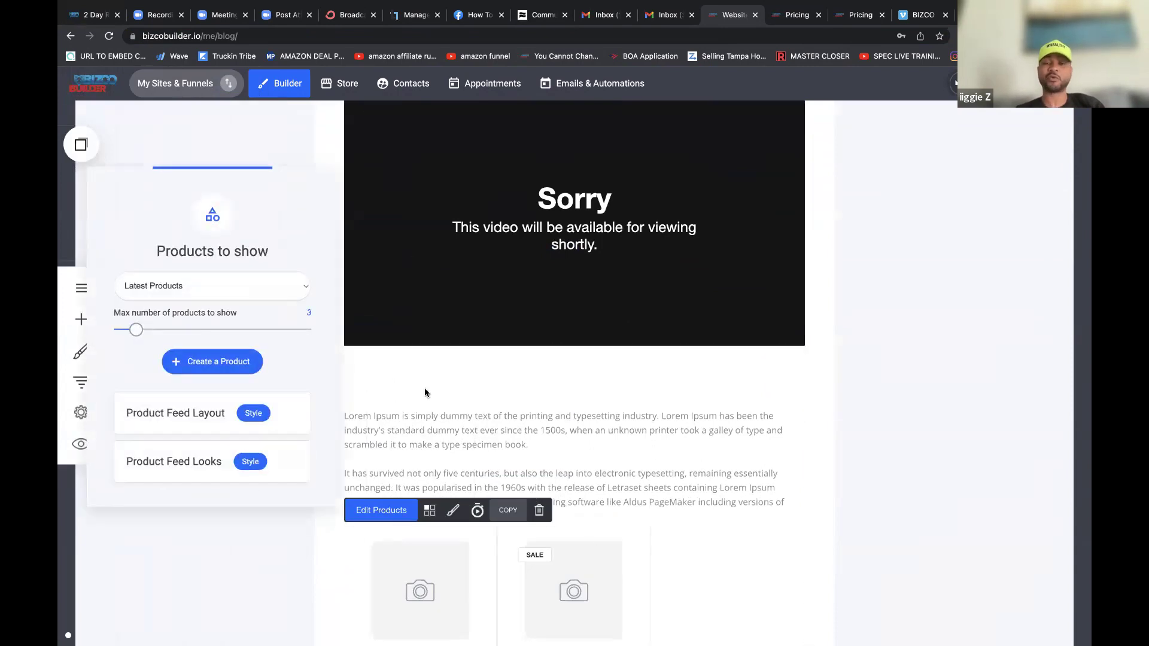
{"action": "left_click", "coordinate": [779, 541]}
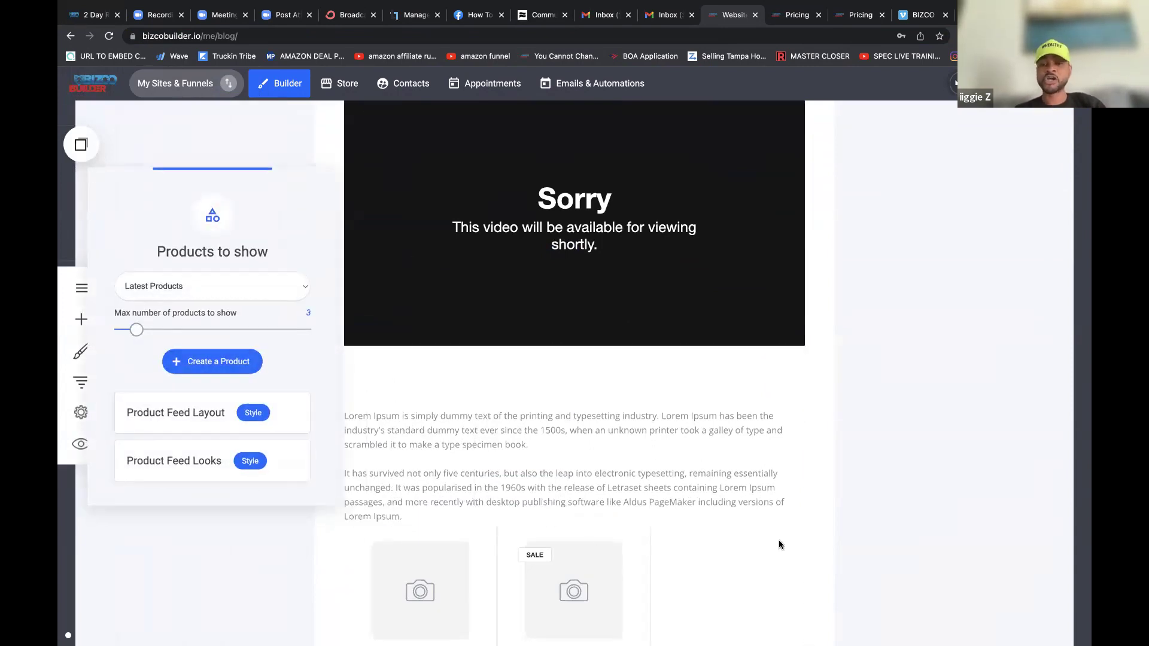
{"action": "scroll", "coordinate": [775, 545], "scroll_direction": "up", "scroll_amount": 6}
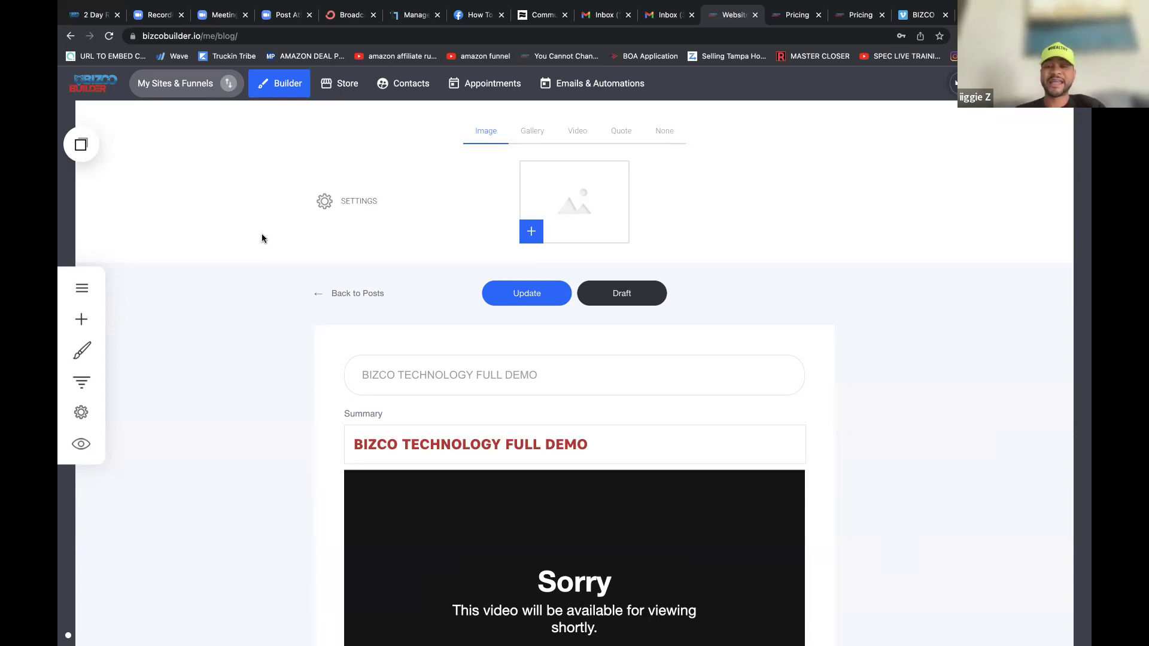
Step: Add a button directly beneath the video, above the spacer
{"action": "scroll", "coordinate": [261, 238], "scroll_direction": "down", "scroll_amount": 6}
{"action": "left_click", "coordinate": [81, 319]}
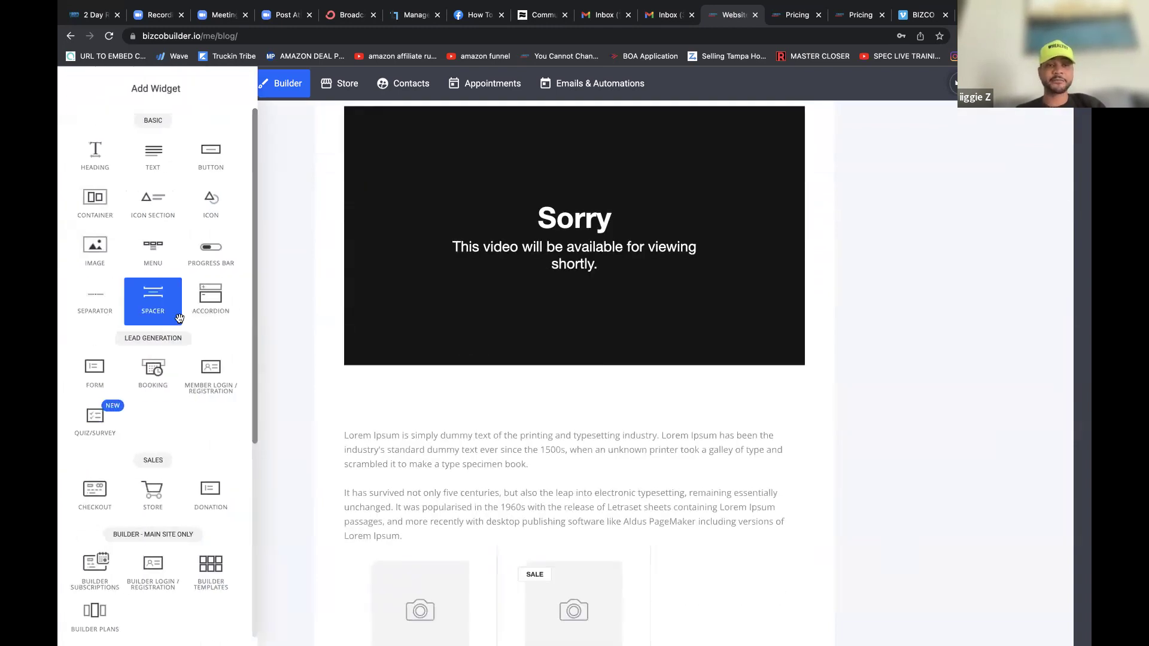
{"action": "left_click_drag", "start_coordinate": [210, 154], "coordinate": [501, 371]}
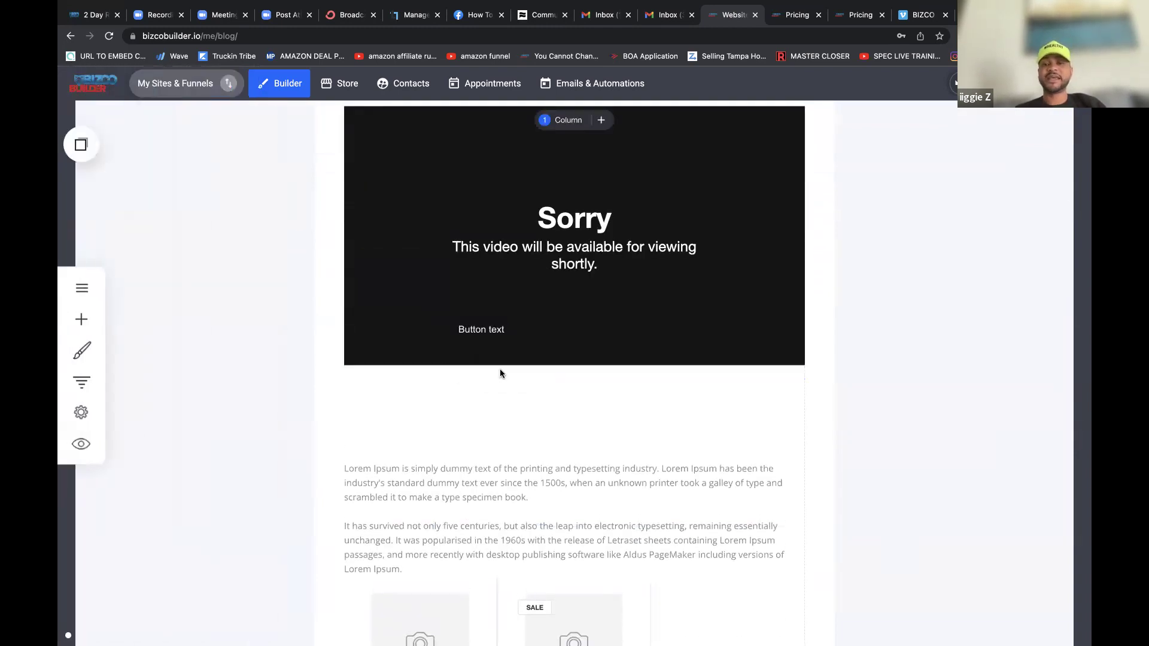
{"action": "left_click", "coordinate": [401, 348]}
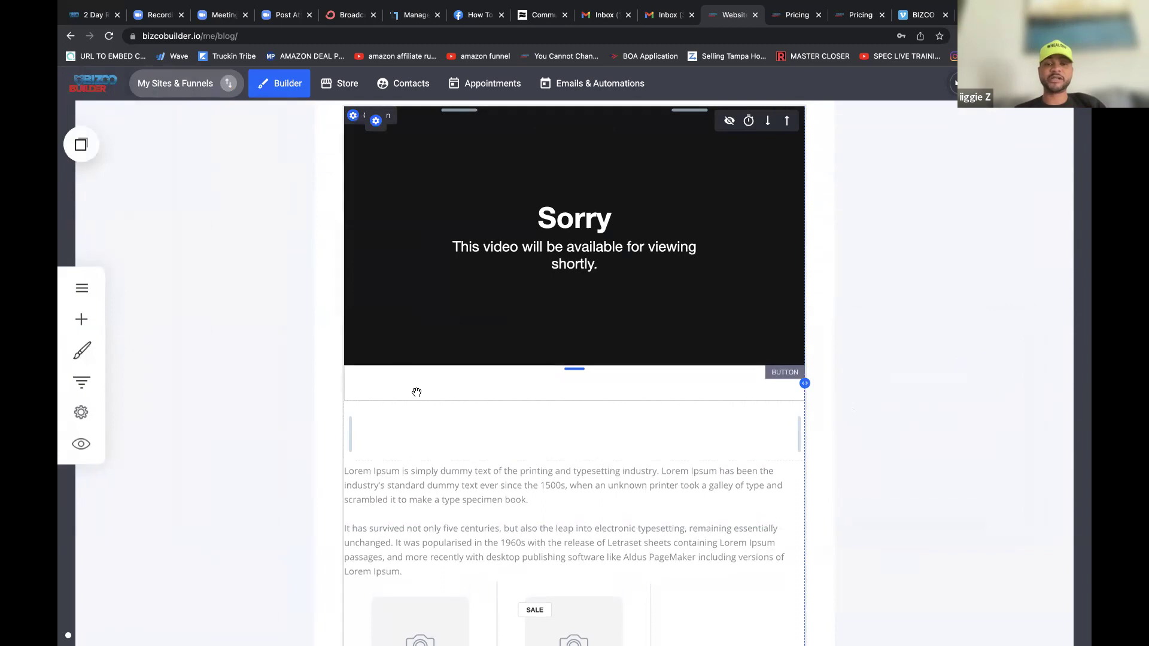
{"action": "left_click", "coordinate": [81, 145]}
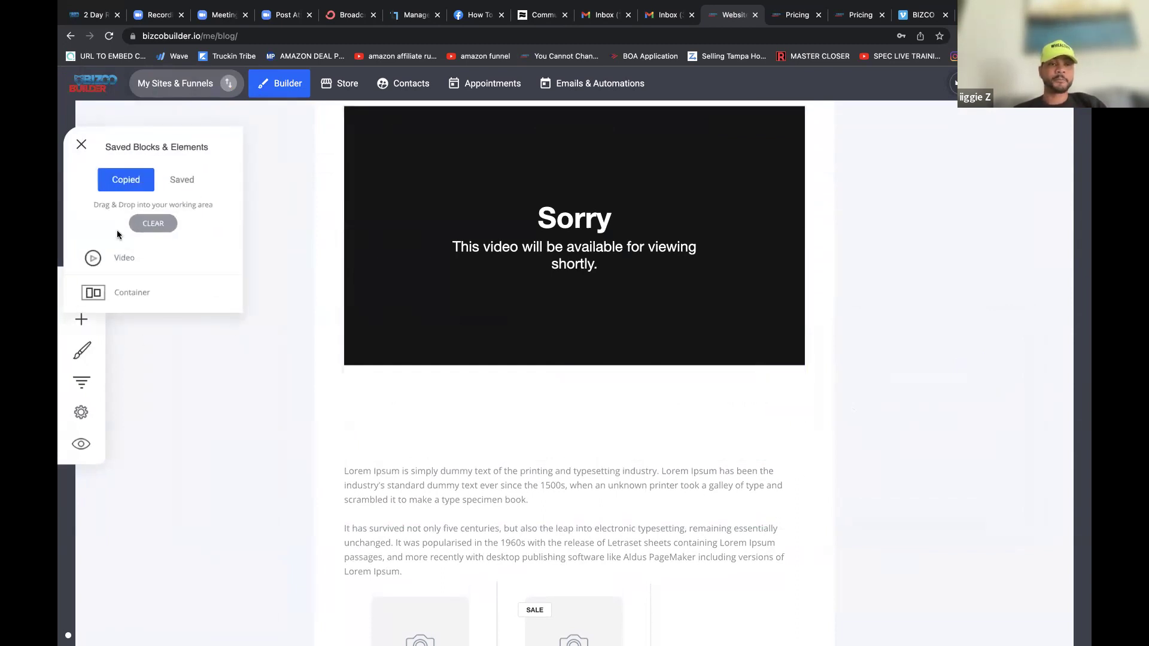
{"action": "left_click", "coordinate": [81, 350]}
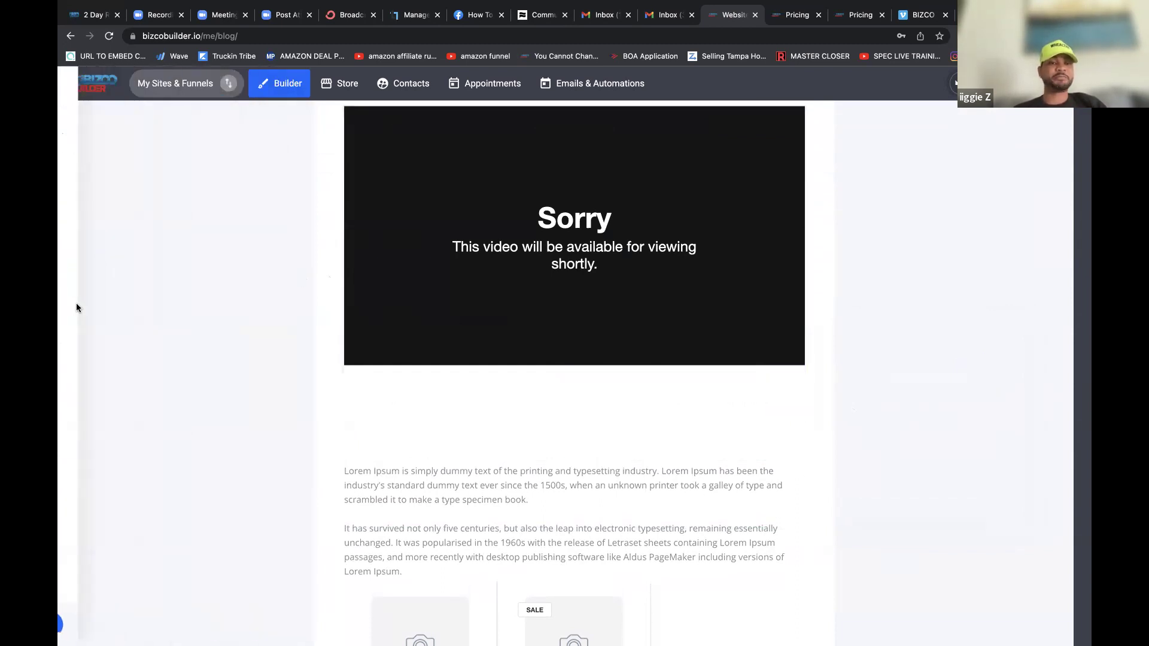
{"action": "left_click", "coordinate": [82, 317]}
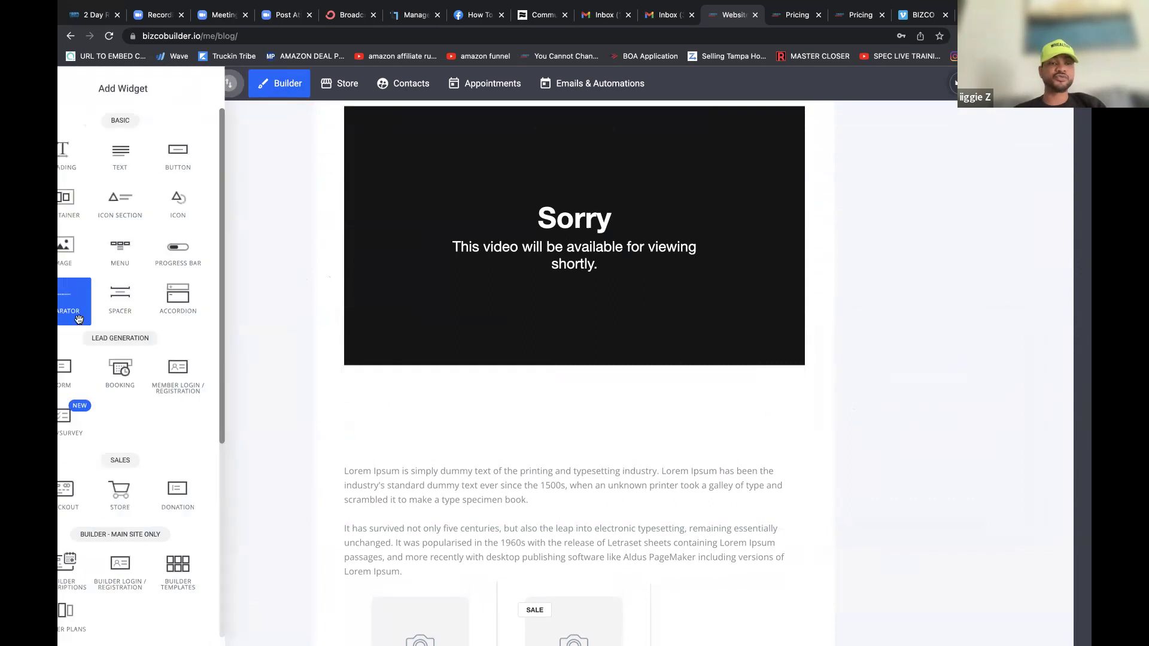
{"action": "left_click", "coordinate": [289, 303]}
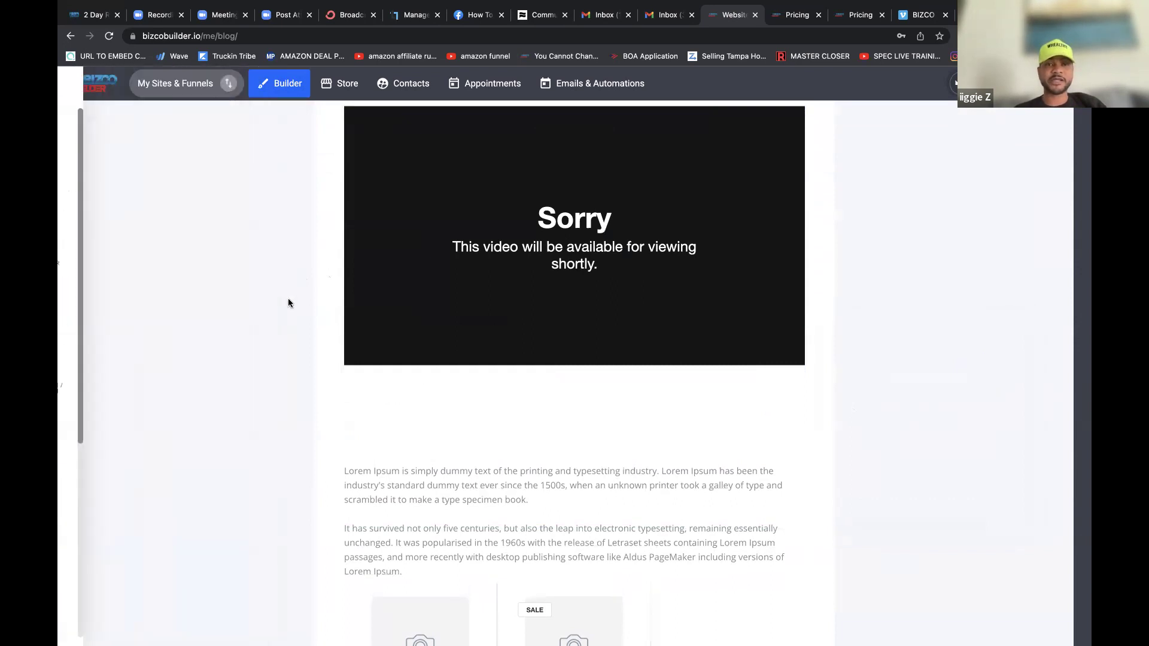
{"action": "scroll", "coordinate": [731, 157], "scroll_direction": "up", "scroll_amount": 6}
Step: Browse the public Bizco Builder blog and check its free 2 day live training registration
{"action": "left_click", "coordinate": [798, 15]}
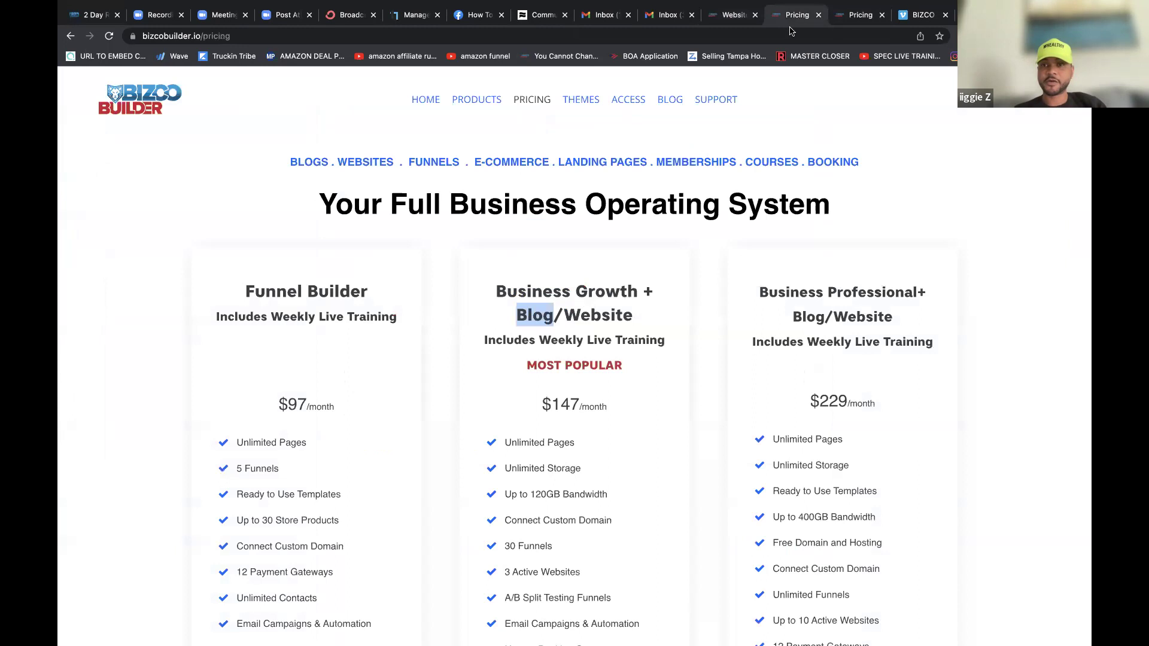
{"action": "left_click", "coordinate": [662, 98]}
{"action": "scroll", "coordinate": [575, 325], "scroll_direction": "down", "scroll_amount": 2}
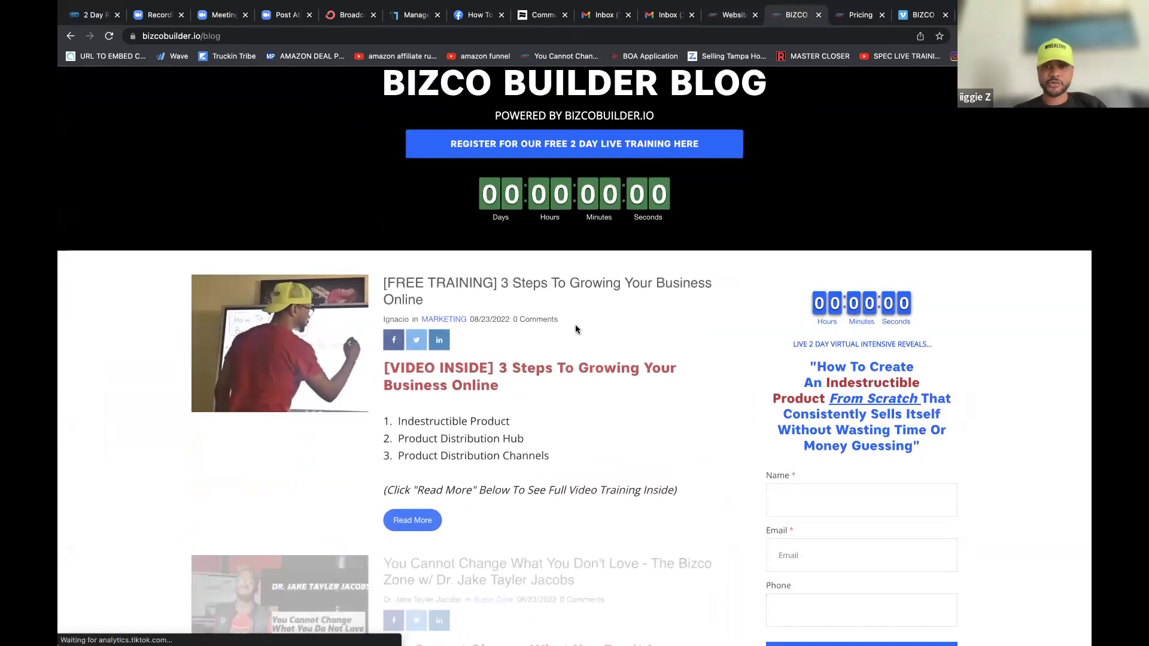
{"action": "scroll", "coordinate": [576, 325], "scroll_direction": "down", "scroll_amount": 1}
{"action": "scroll", "coordinate": [576, 324], "scroll_direction": "up", "scroll_amount": 2}
{"action": "left_click", "coordinate": [575, 215]}
{"action": "left_click", "coordinate": [568, 462]}
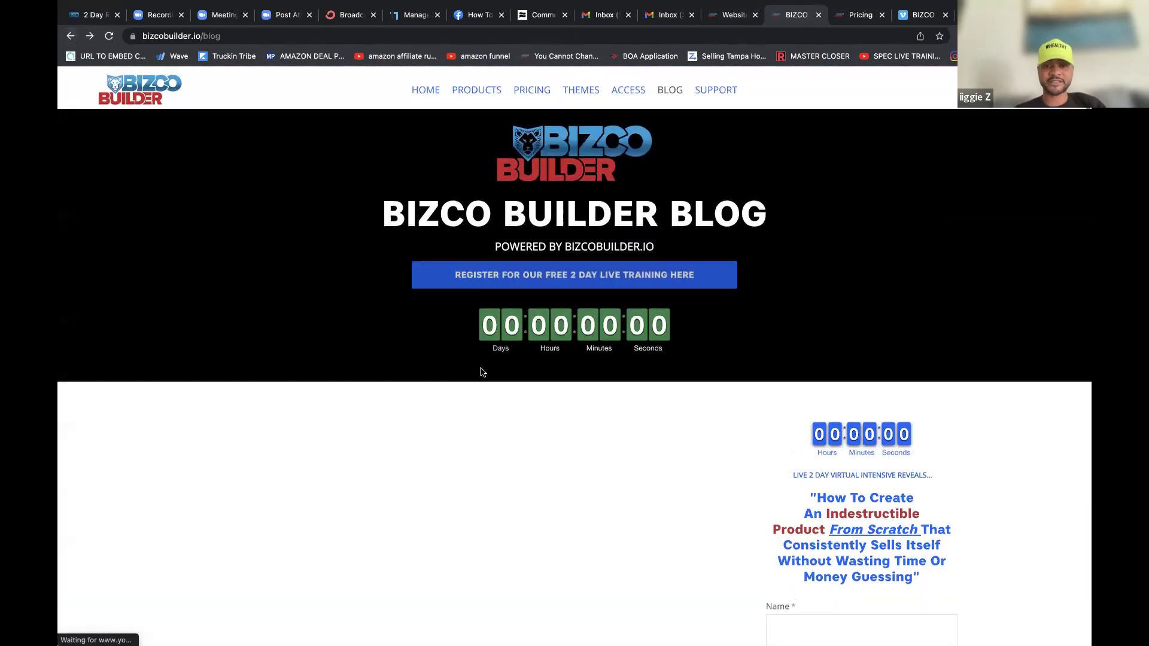
Step: View the "3 Steps To Growing Your Business Online" post, check its new-account popup and pause the video
{"action": "scroll", "coordinate": [481, 372], "scroll_direction": "down", "scroll_amount": 6}
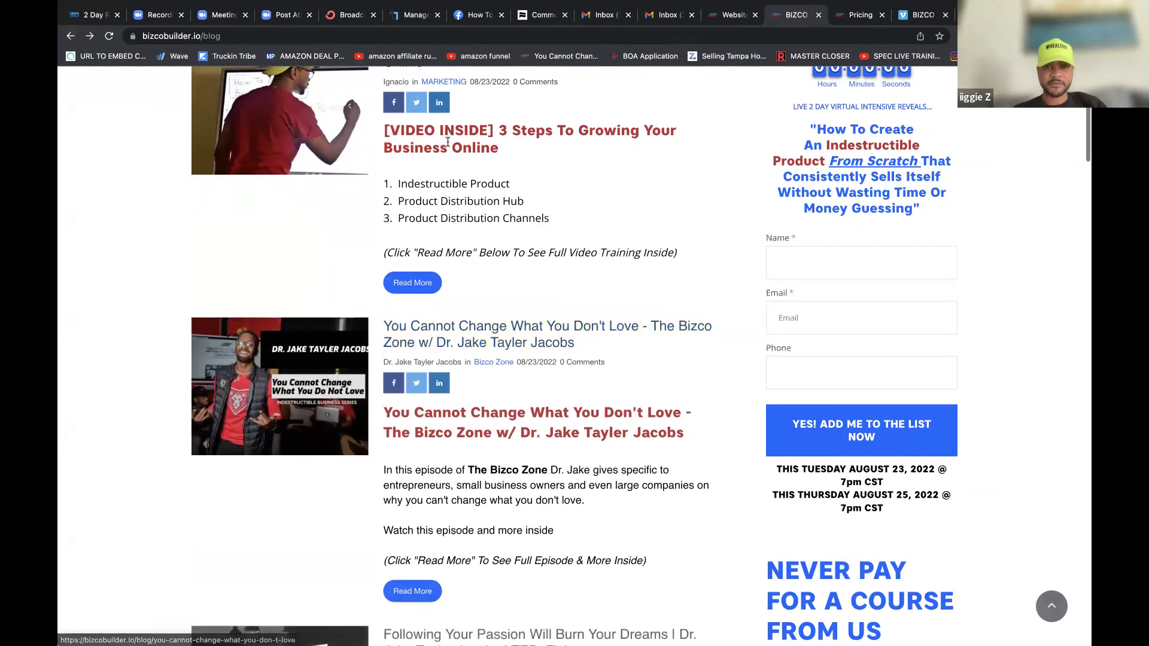
{"action": "left_click", "coordinate": [421, 281]}
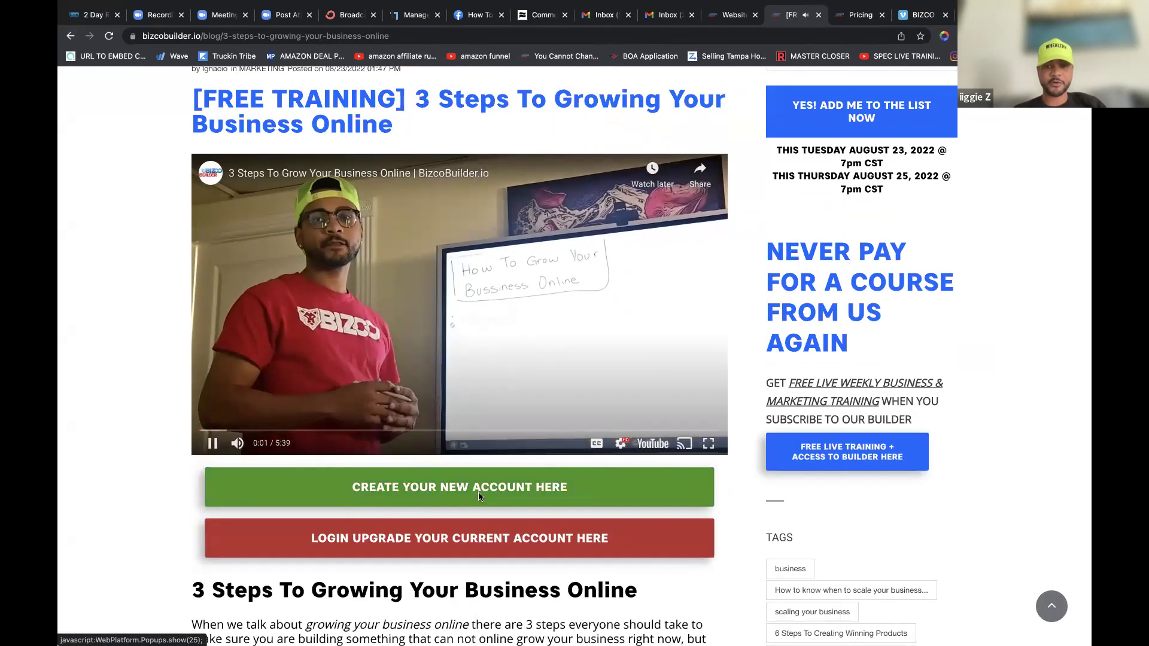
{"action": "left_click", "coordinate": [479, 498]}
{"action": "left_click", "coordinate": [709, 233]}
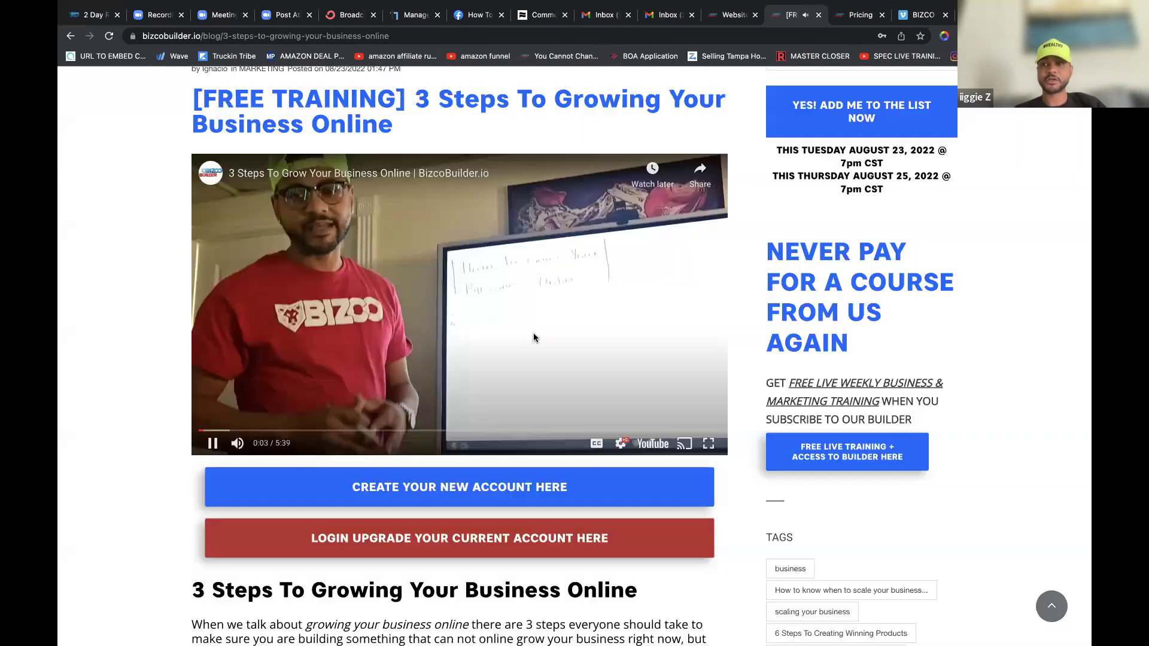
{"action": "left_click", "coordinate": [212, 444]}
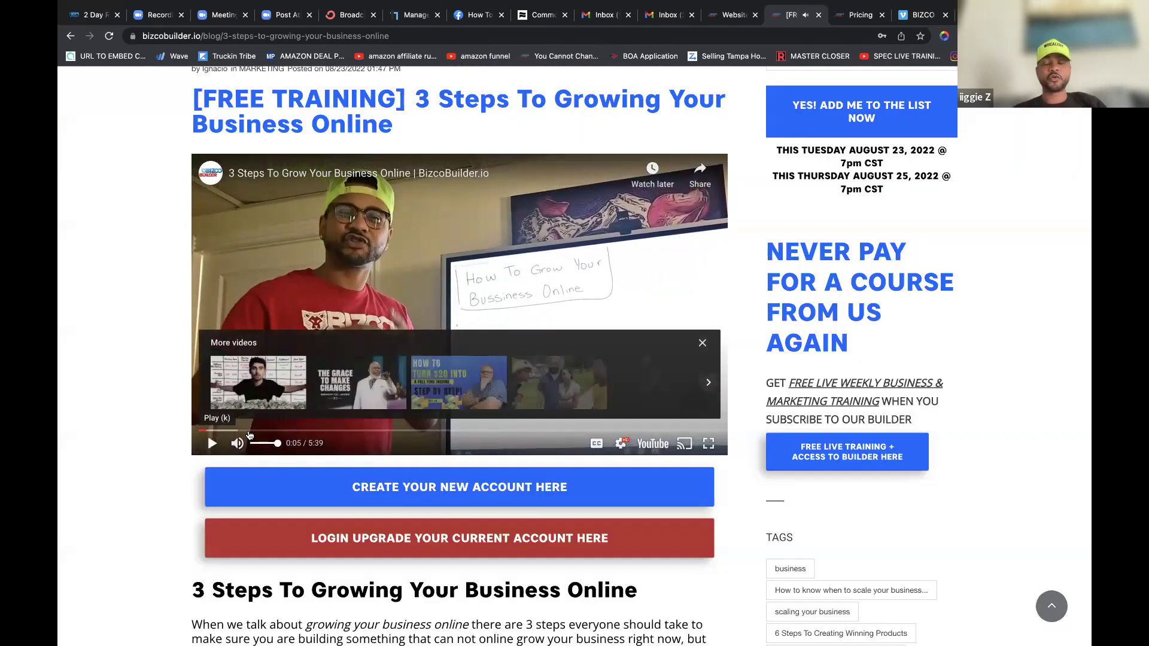
Step: Return to the pricing page, compare the plans and highlight "Blog" in the Business Growth plan's heading
{"action": "scroll", "coordinate": [356, 373], "scroll_direction": "up", "scroll_amount": 6}
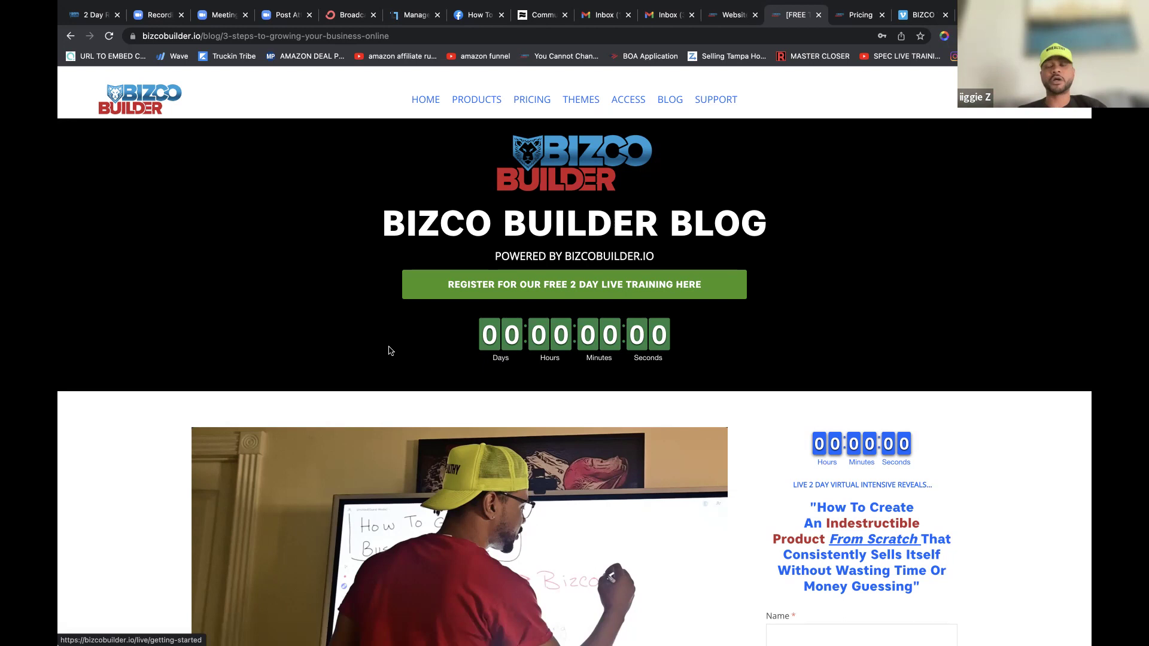
{"action": "left_click", "coordinate": [530, 100]}
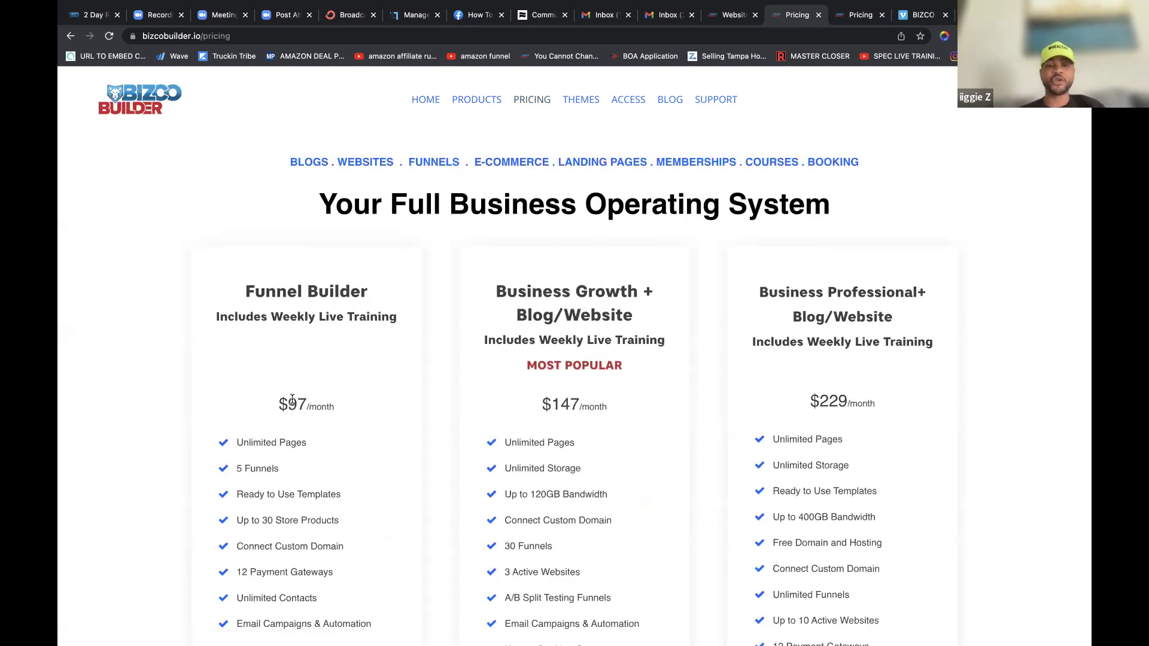
{"action": "scroll", "coordinate": [569, 411], "scroll_direction": "down", "scroll_amount": 2}
{"action": "scroll", "coordinate": [570, 411], "scroll_direction": "down", "scroll_amount": 5}
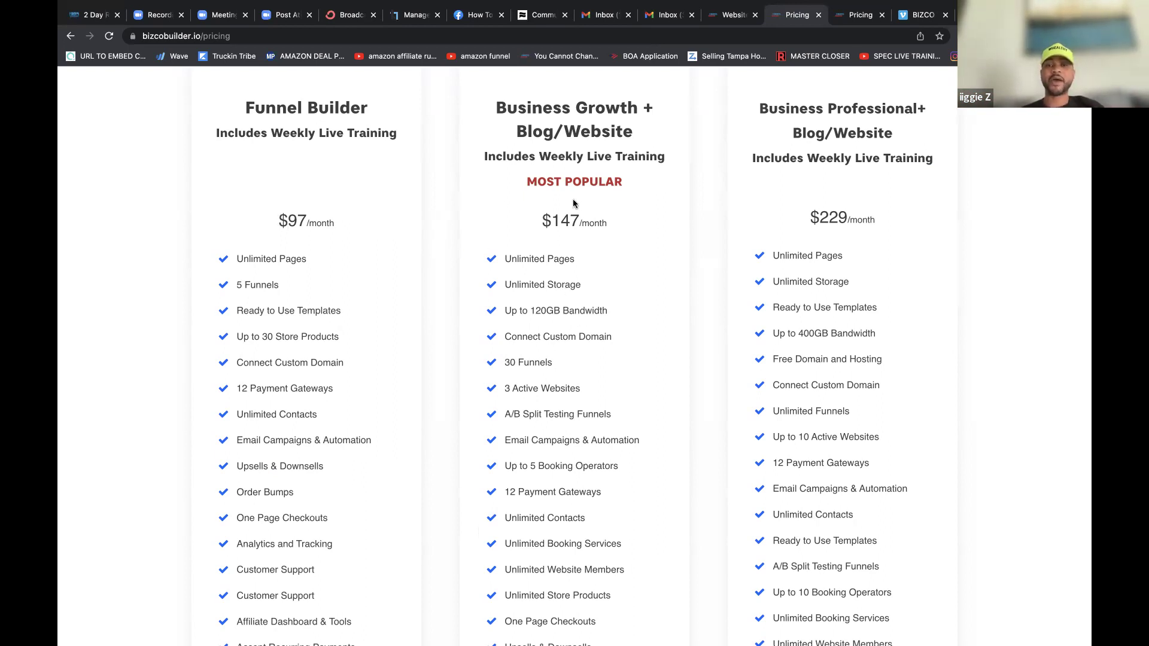
{"action": "scroll", "coordinate": [311, 198], "scroll_direction": "down", "scroll_amount": 1}
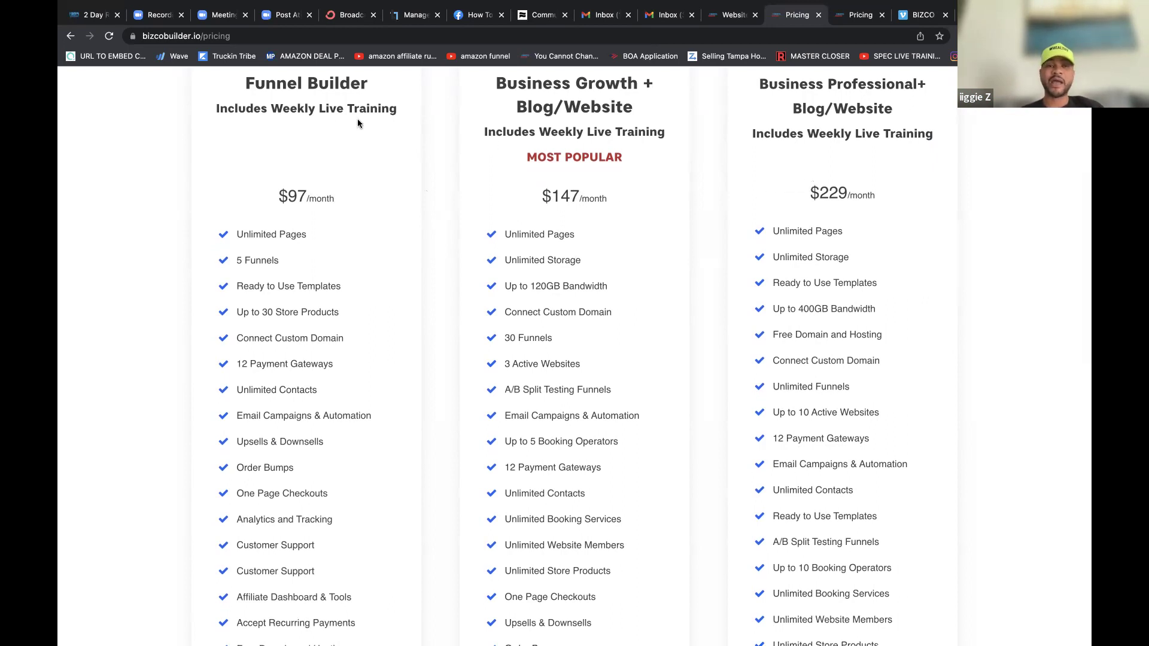
{"action": "left_click_drag", "start_coordinate": [516, 108], "coordinate": [554, 108]}
Step: Highlight the Business Growth plan's monthly price and look over the plans' features and annual subscription options
{"action": "scroll", "coordinate": [572, 160], "scroll_direction": "down", "scroll_amount": 1}
{"action": "scroll", "coordinate": [571, 160], "scroll_direction": "down", "scroll_amount": 1}
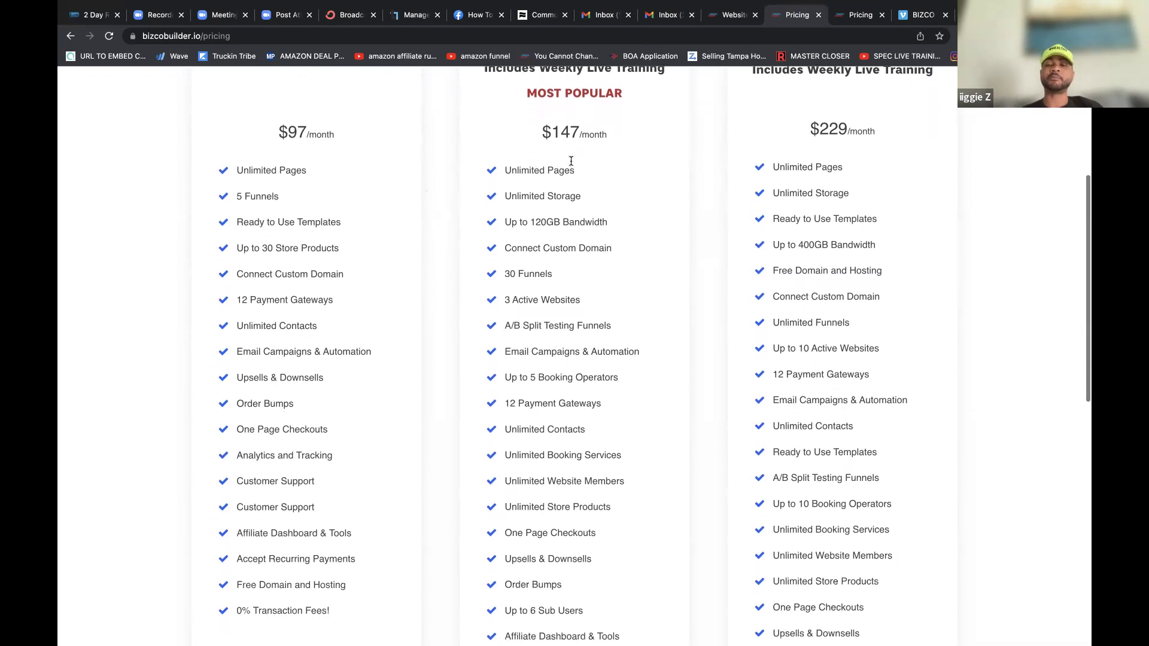
{"action": "left_click_drag", "start_coordinate": [543, 147], "coordinate": [606, 149]}
{"action": "scroll", "coordinate": [605, 148], "scroll_direction": "down", "scroll_amount": 8}
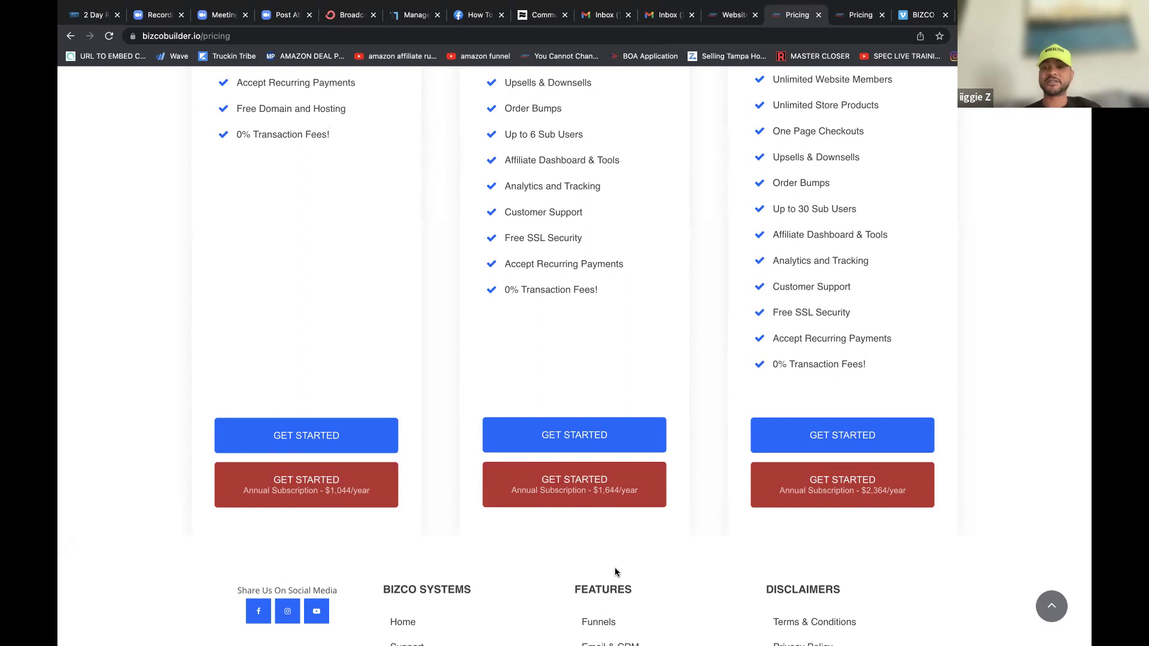
{"action": "scroll", "coordinate": [616, 567], "scroll_direction": "up", "scroll_amount": 10}
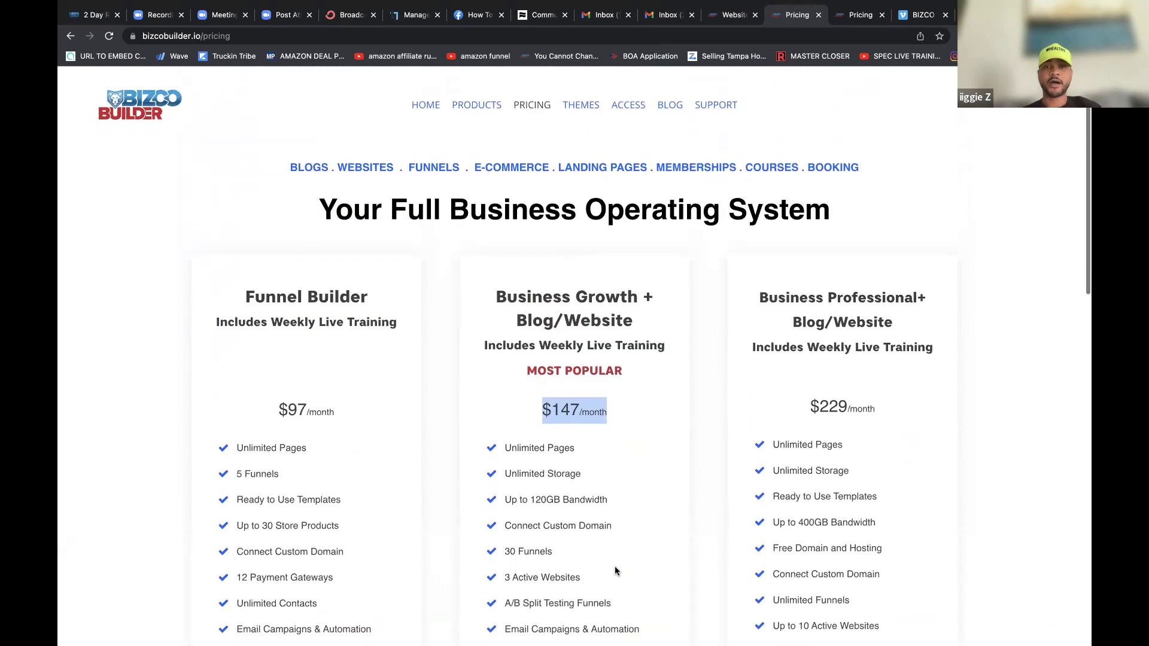
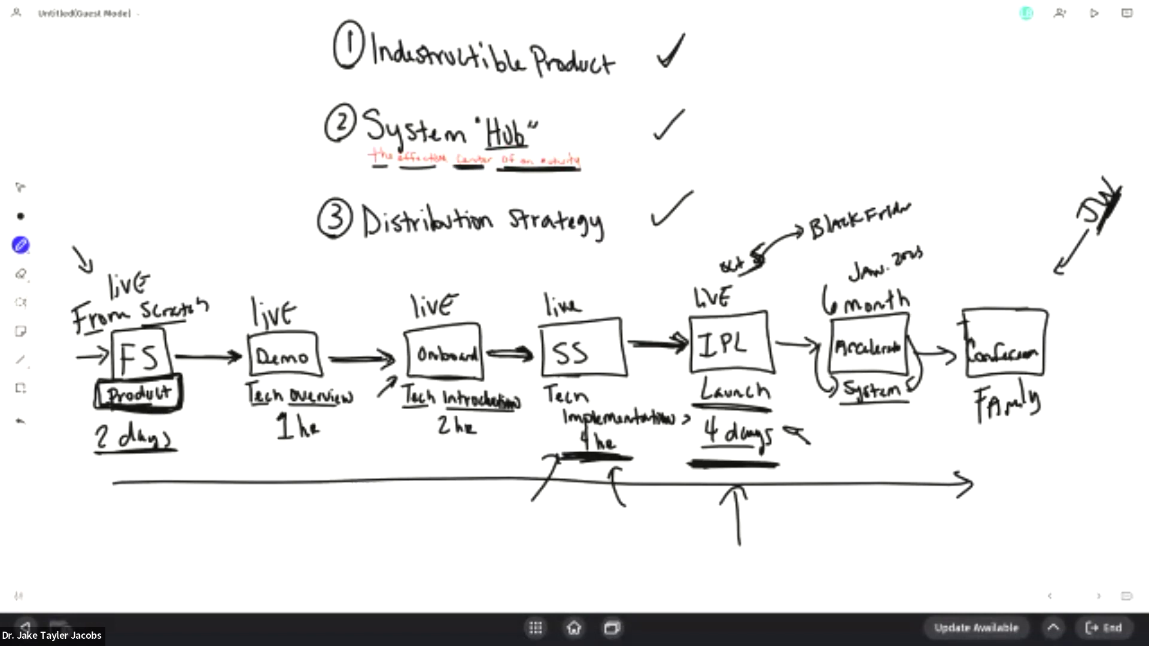
Step: Mark the IPL launch stage on the whiteboard's event flow with a stroke beneath its "4 days" label
{"action": "mouse_move", "coordinate": [738, 545]}
{"action": "left_mouse_down"}
{"action": "mouse_move", "coordinate": [742, 489]}
{"action": "mouse_move", "coordinate": [726, 500]}
{"action": "mouse_move", "coordinate": [760, 510]}
{"action": "left_mouse_up"}
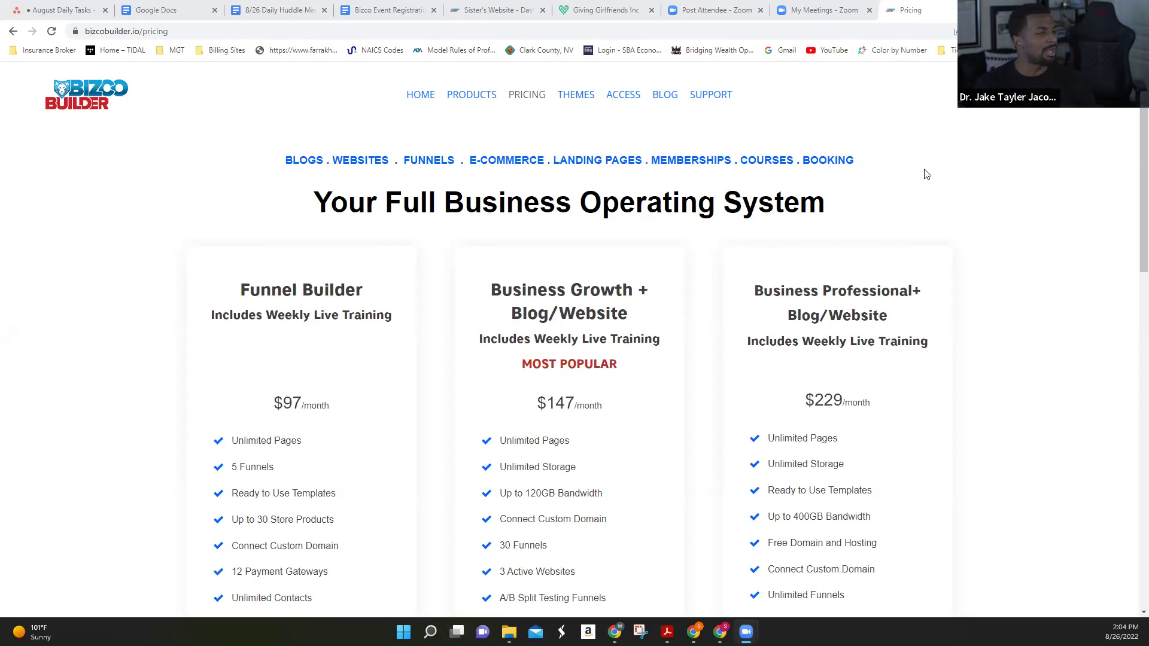
Step: Switch to the browser's pricing page and review the three plans' feature lists and sign-up options
{"action": "scroll", "coordinate": [927, 174], "scroll_direction": "down", "scroll_amount": 10}
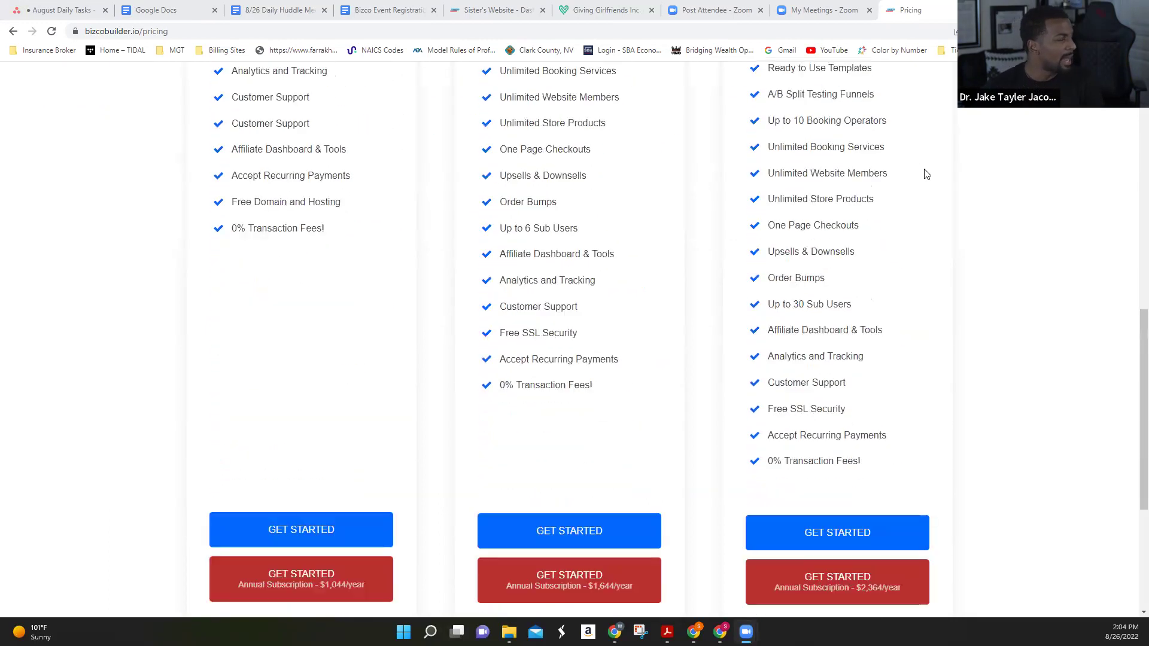
{"action": "scroll", "coordinate": [927, 174], "scroll_direction": "down", "scroll_amount": 2}
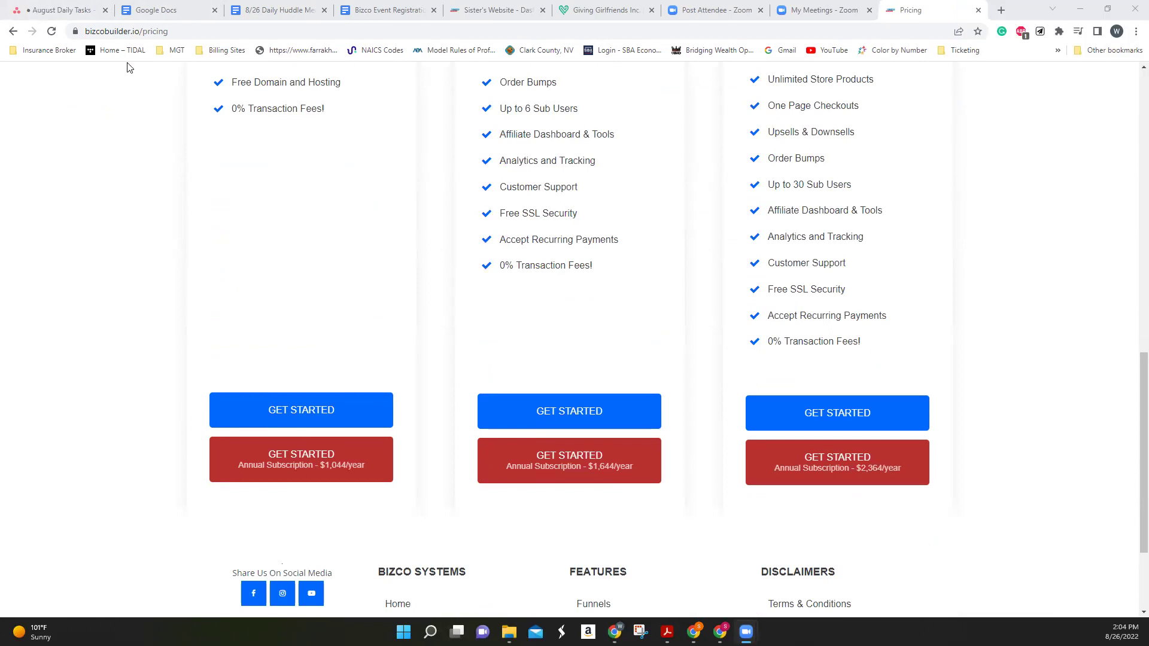
{"action": "left_click", "coordinate": [152, 34]}
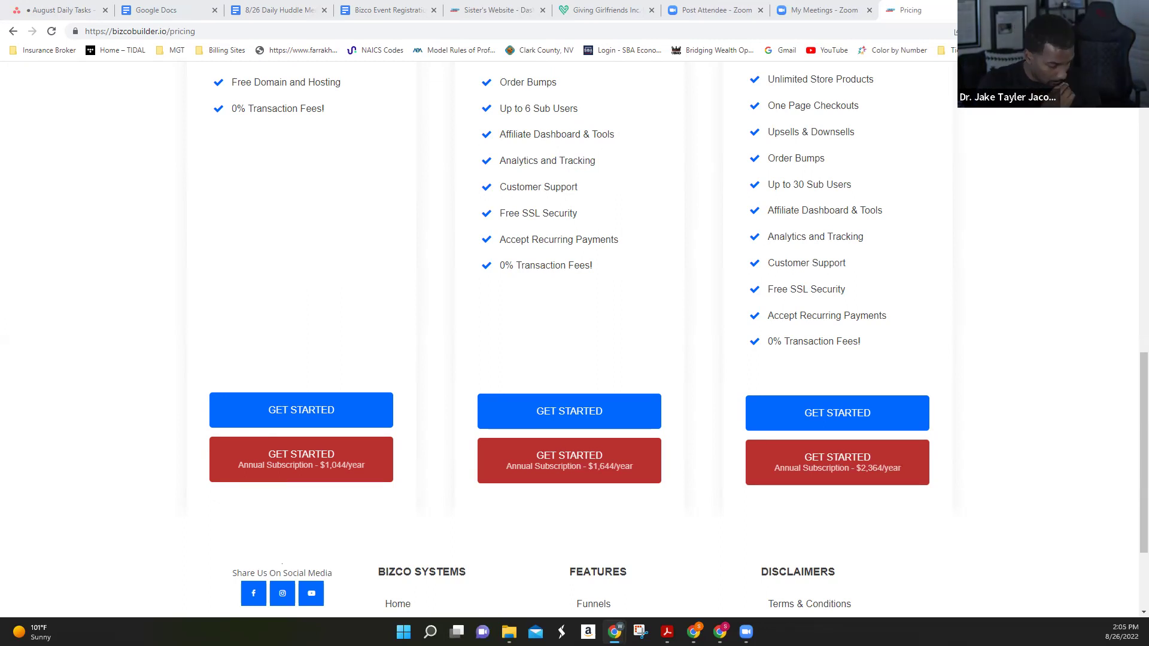
{"action": "scroll", "coordinate": [765, 300], "scroll_direction": "up", "scroll_amount": 8}
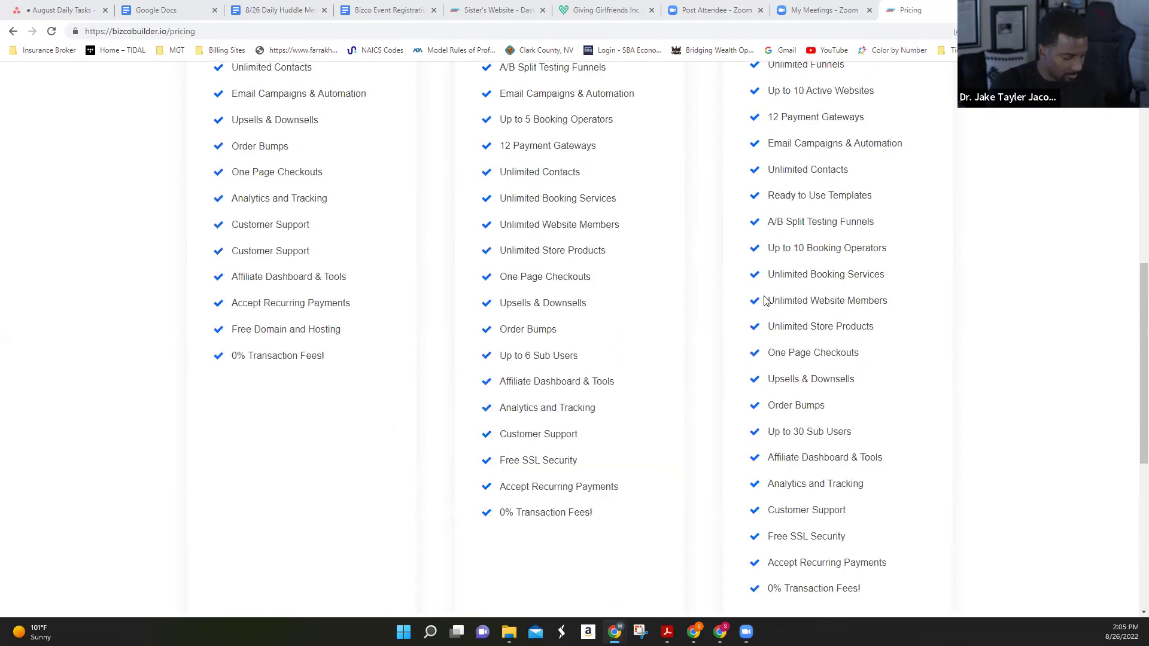
{"action": "scroll", "coordinate": [778, 335], "scroll_direction": "up", "scroll_amount": 5}
{"action": "scroll", "coordinate": [964, 403], "scroll_direction": "down", "scroll_amount": 3}
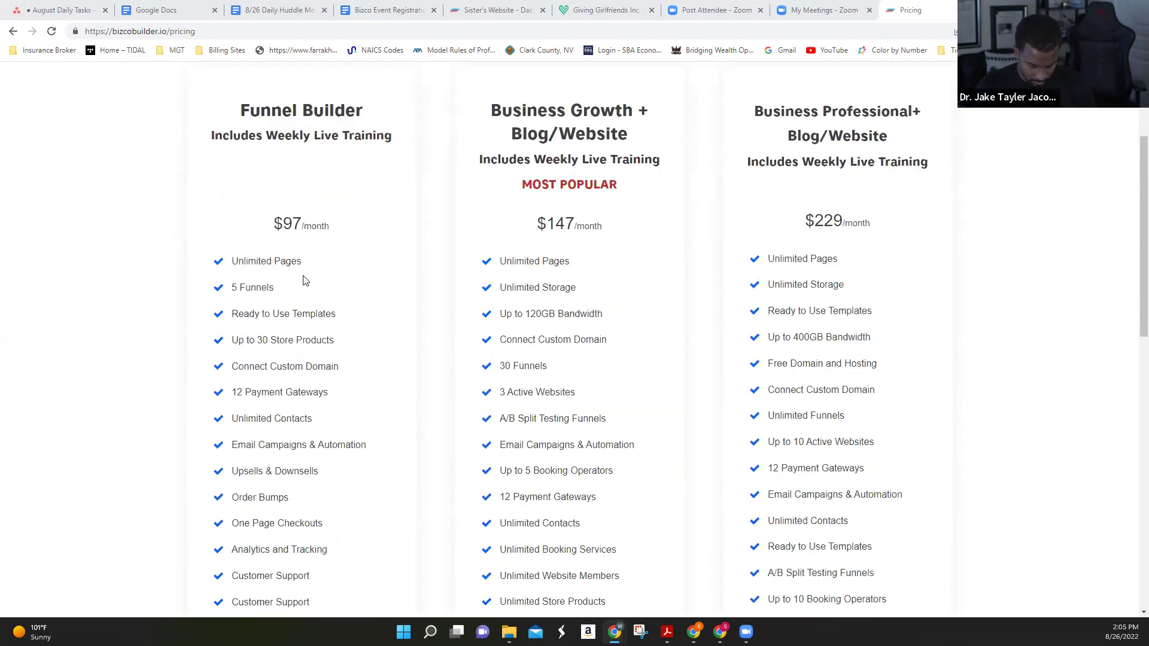
{"action": "scroll", "coordinate": [954, 352], "scroll_direction": "down", "scroll_amount": 12}
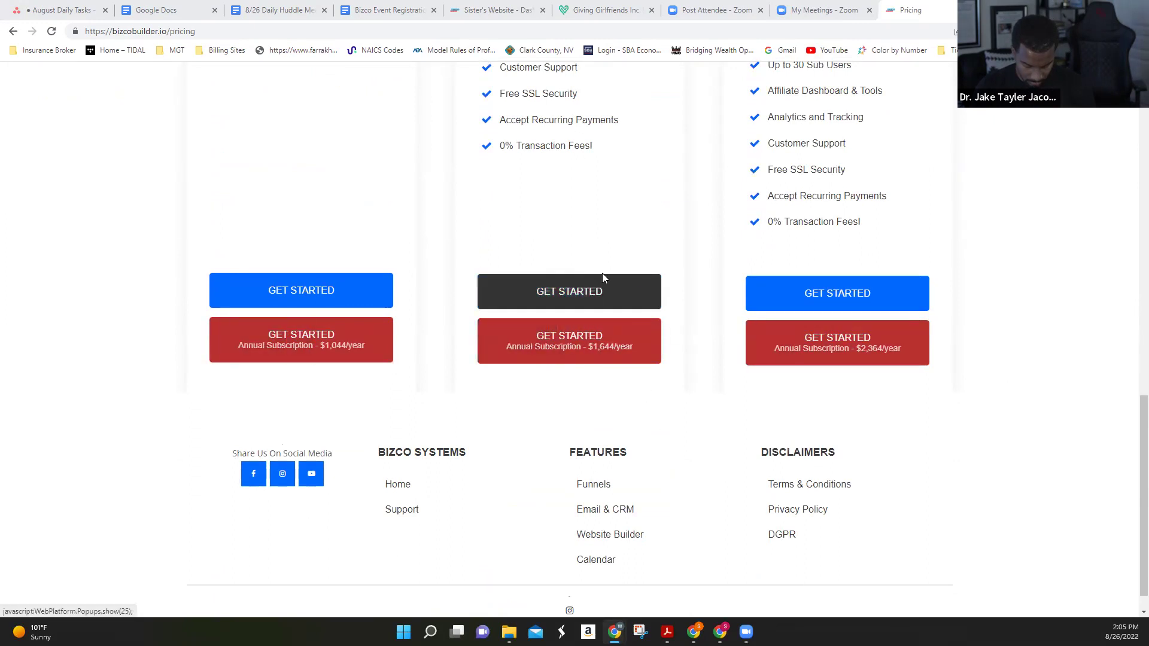
Step: Open the monthly Business Growth + Blog/Website checkout and try to select the prefilled customer name and e-mail
{"action": "left_click", "coordinate": [582, 292]}
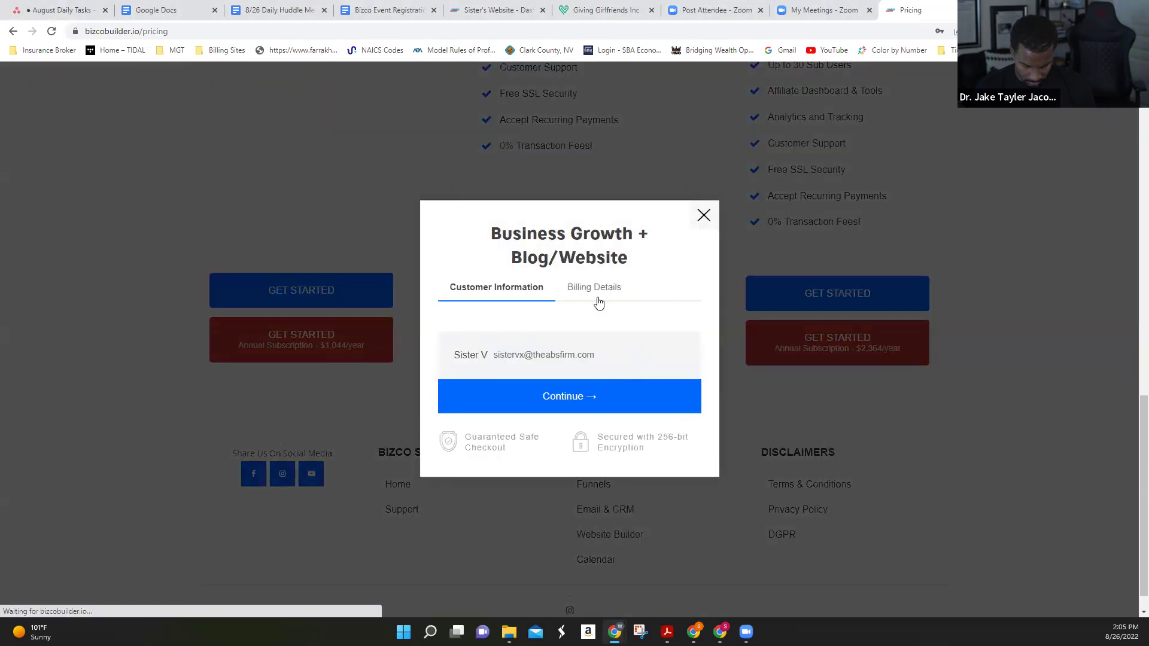
{"action": "left_click_drag", "start_coordinate": [579, 357], "coordinate": [581, 357]}
{"action": "triple_click", "coordinate": [581, 356]}
{"action": "left_click", "coordinate": [471, 357]}
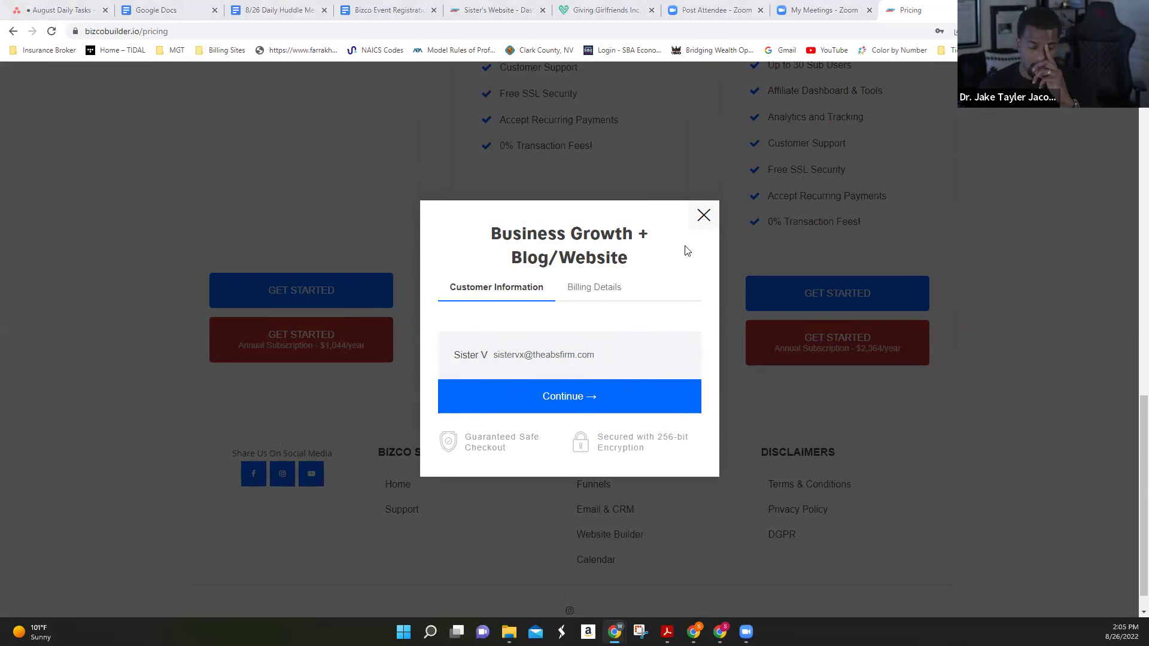
Step: Close the plan checkout and log in to the BizCo project dashboard using the saved e-mail and password of the trial account
{"action": "left_click", "coordinate": [705, 216]}
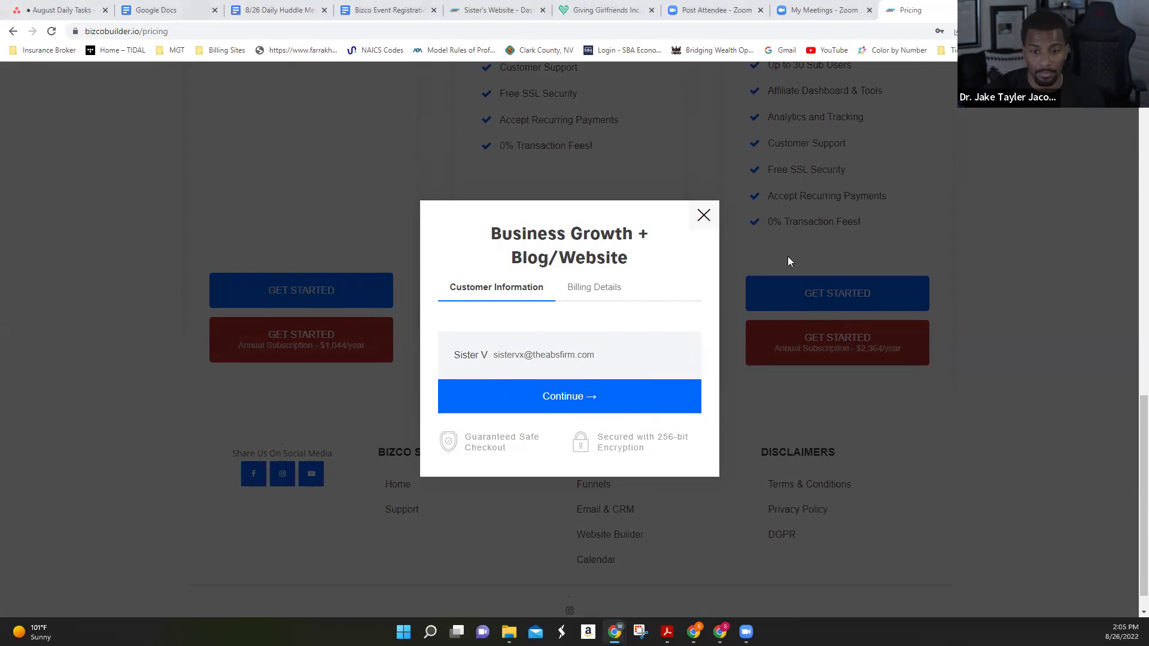
{"action": "scroll", "coordinate": [1004, 337], "scroll_direction": "up", "scroll_amount": 15}
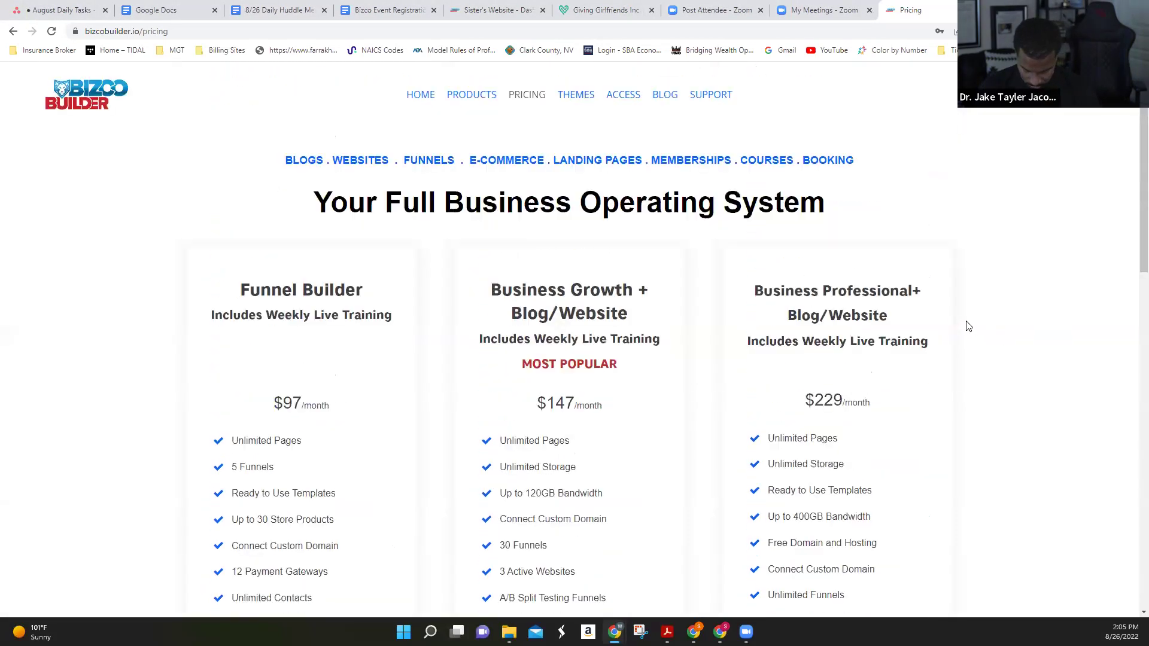
{"action": "mouse_move", "coordinate": [623, 92]}
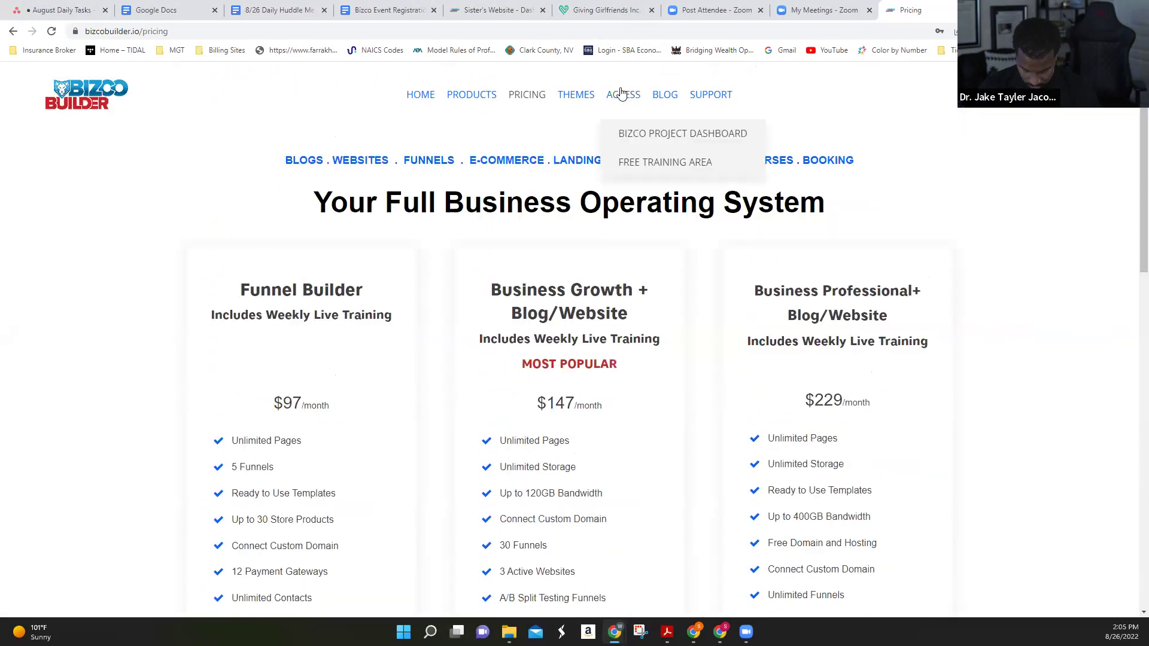
{"action": "left_click", "coordinate": [631, 127]}
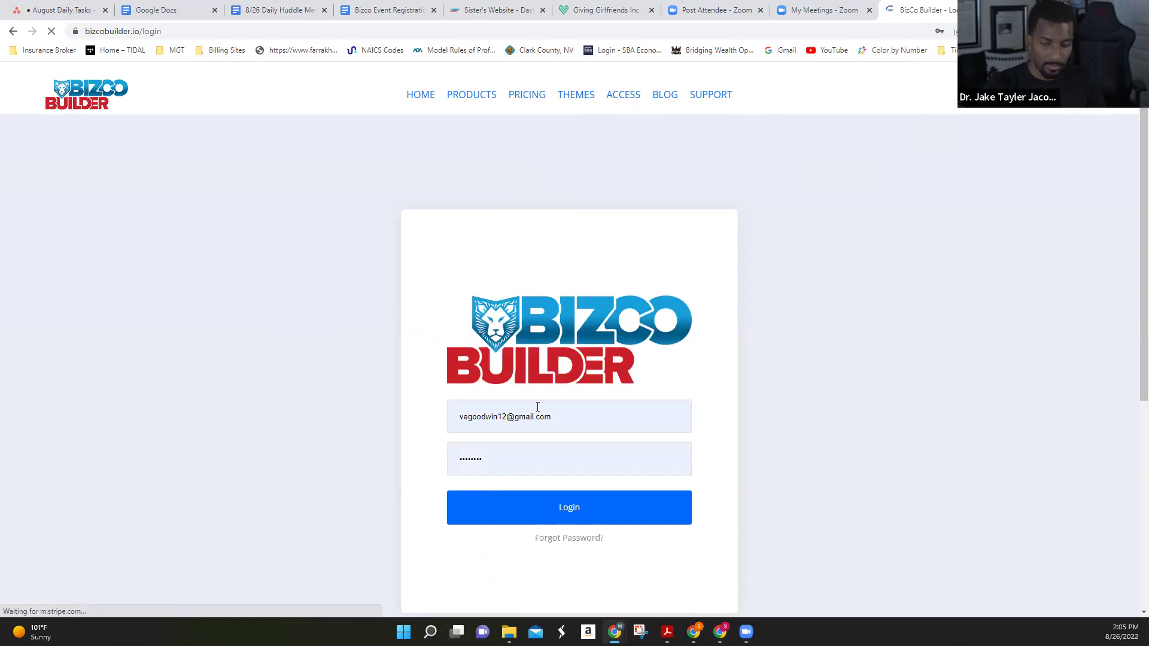
{"action": "left_click", "coordinate": [550, 413]}
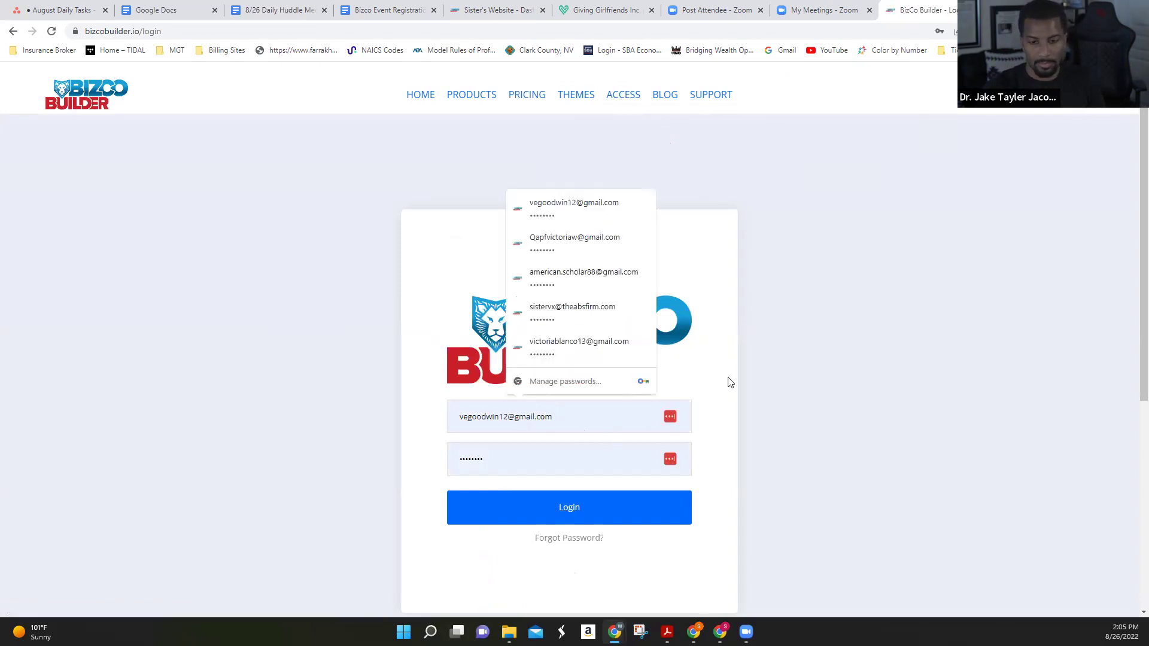
{"action": "left_click", "coordinate": [564, 315]}
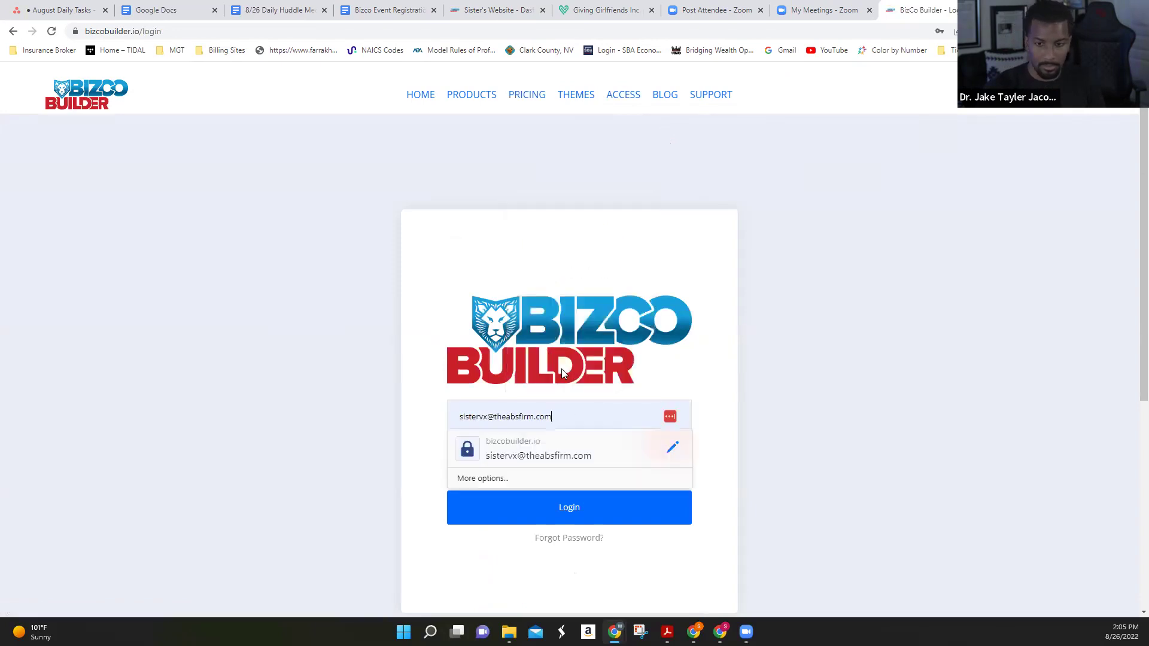
{"action": "left_click", "coordinate": [566, 509]}
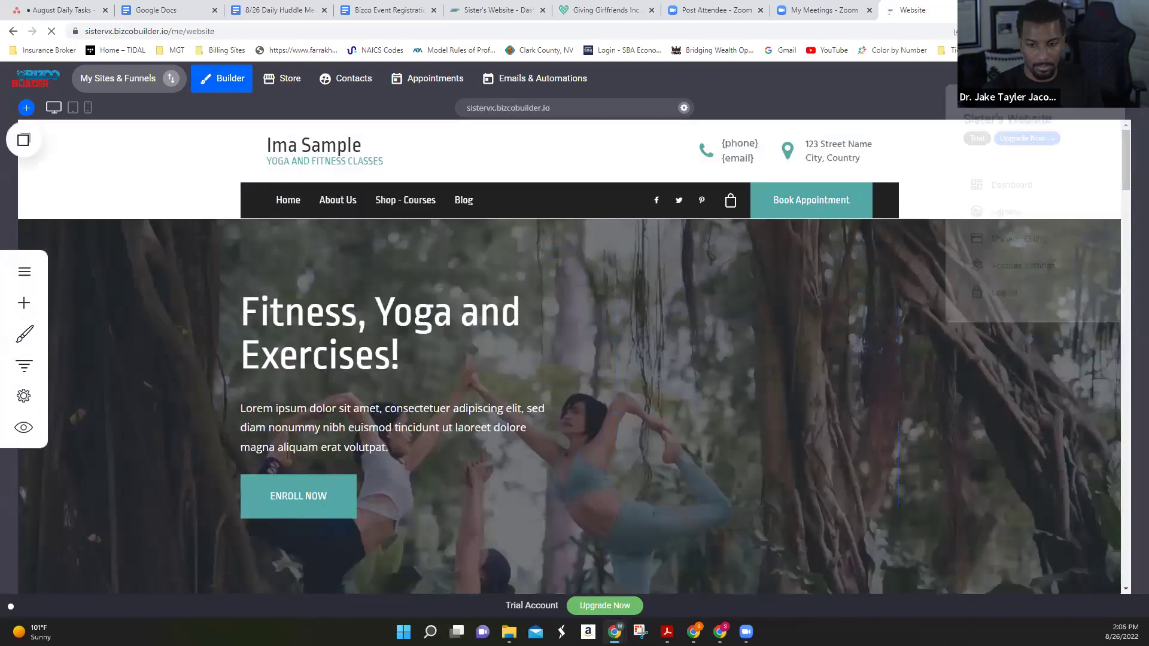
Step: Open the trial project's dashboard and show its billing plans
{"action": "left_click", "coordinate": [979, 185]}
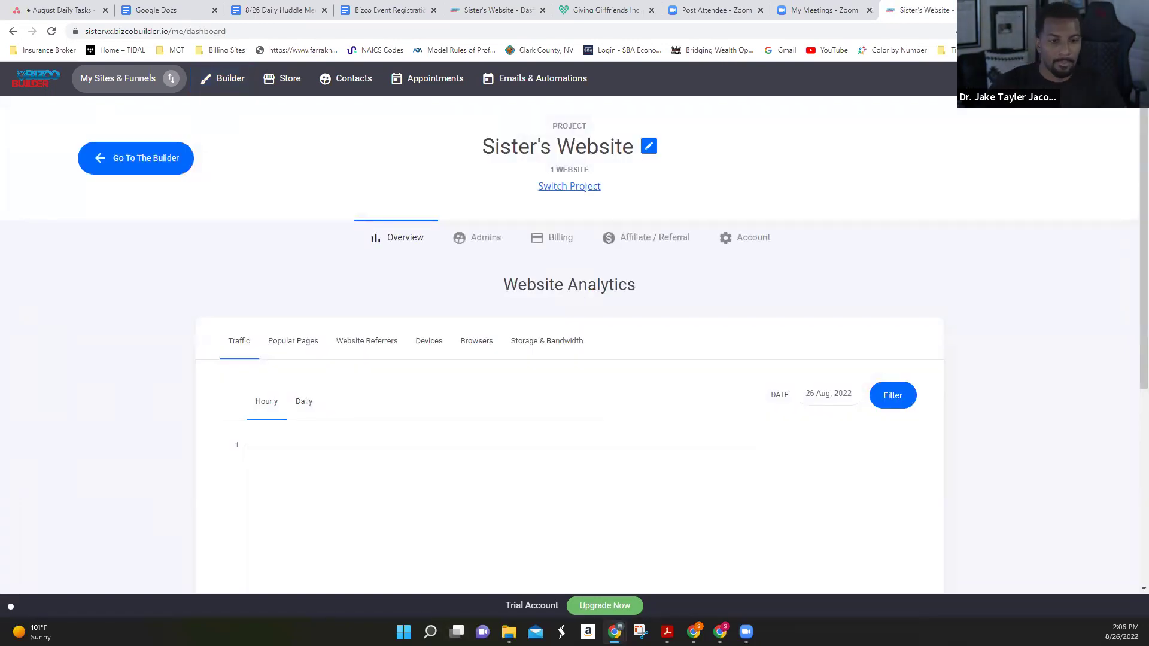
{"action": "scroll", "coordinate": [921, 169], "scroll_direction": "down", "scroll_amount": 3}
{"action": "scroll", "coordinate": [482, 163], "scroll_direction": "up", "scroll_amount": 3}
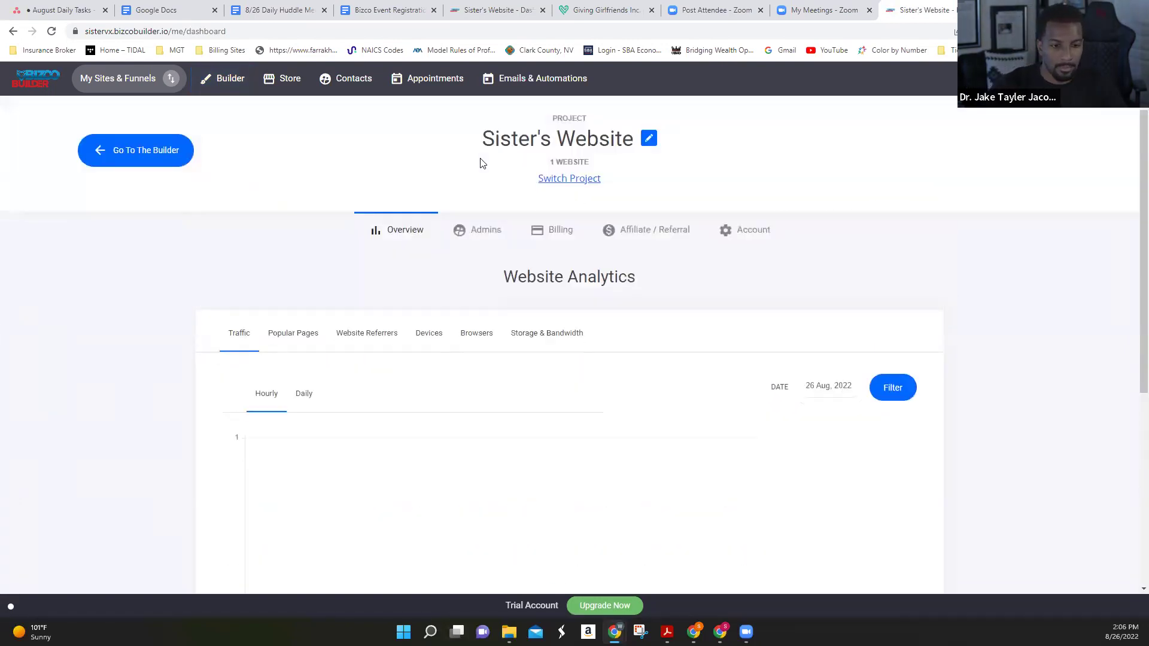
{"action": "left_click", "coordinate": [556, 236]}
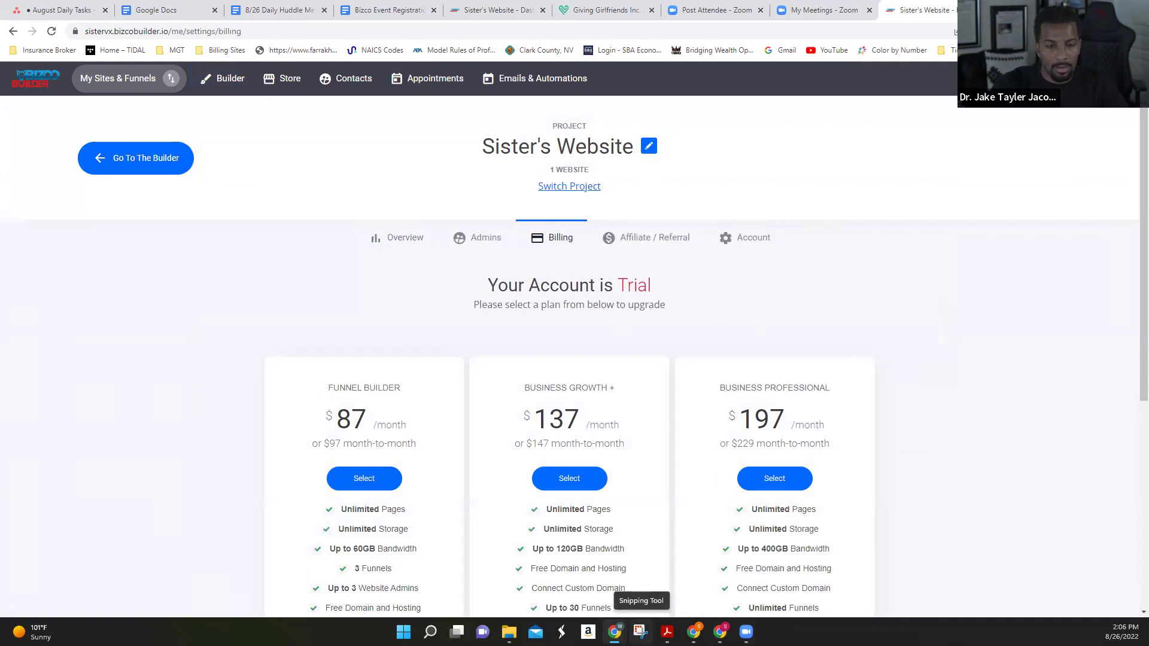
Step: View the active Growth account's billing screenshot in a wider image viewer window, and minimize the viewer
{"action": "mouse_move", "coordinate": [746, 632]}
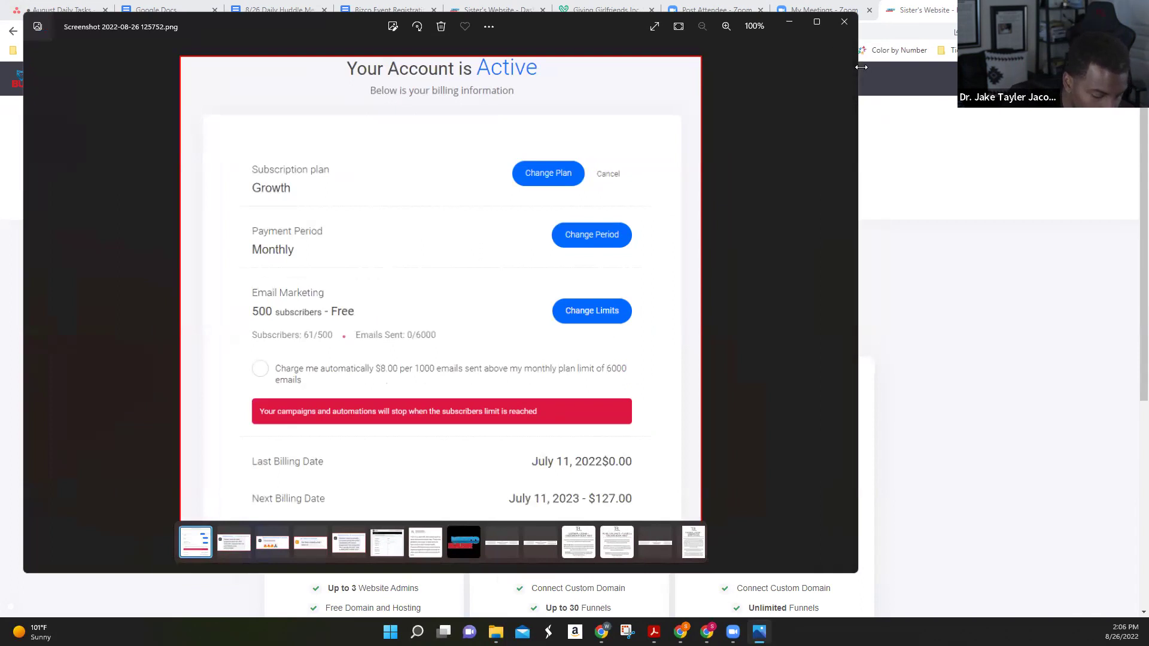
{"action": "left_click_drag", "start_coordinate": [861, 67], "coordinate": [1129, 67]}
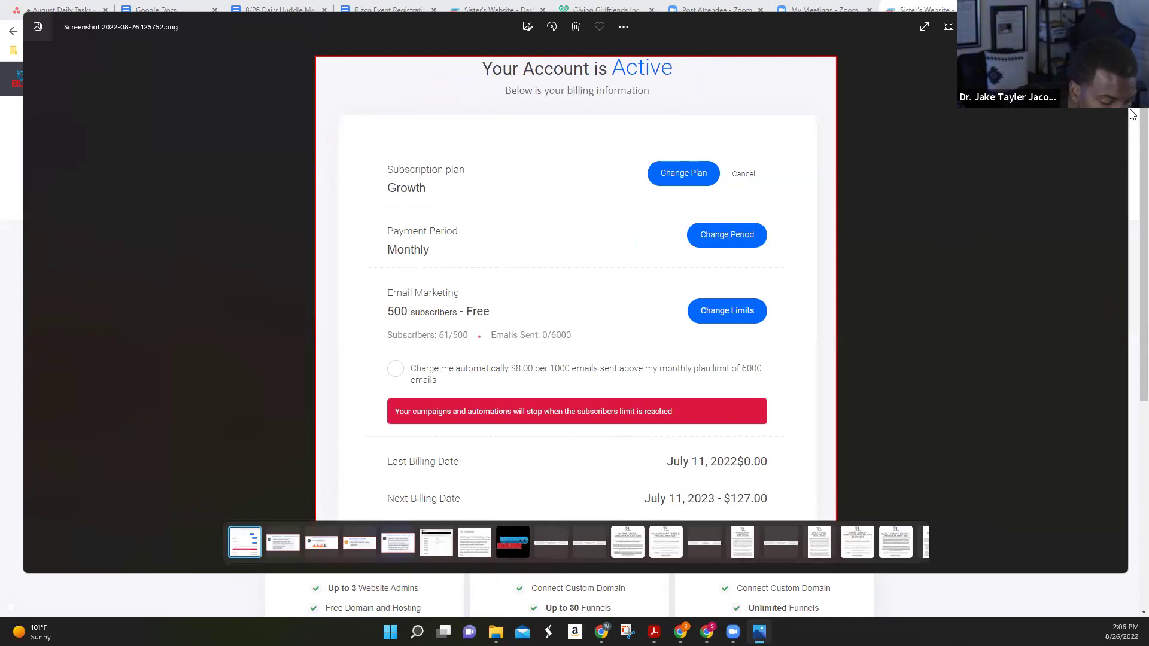
{"action": "left_click", "coordinate": [1060, 26]}
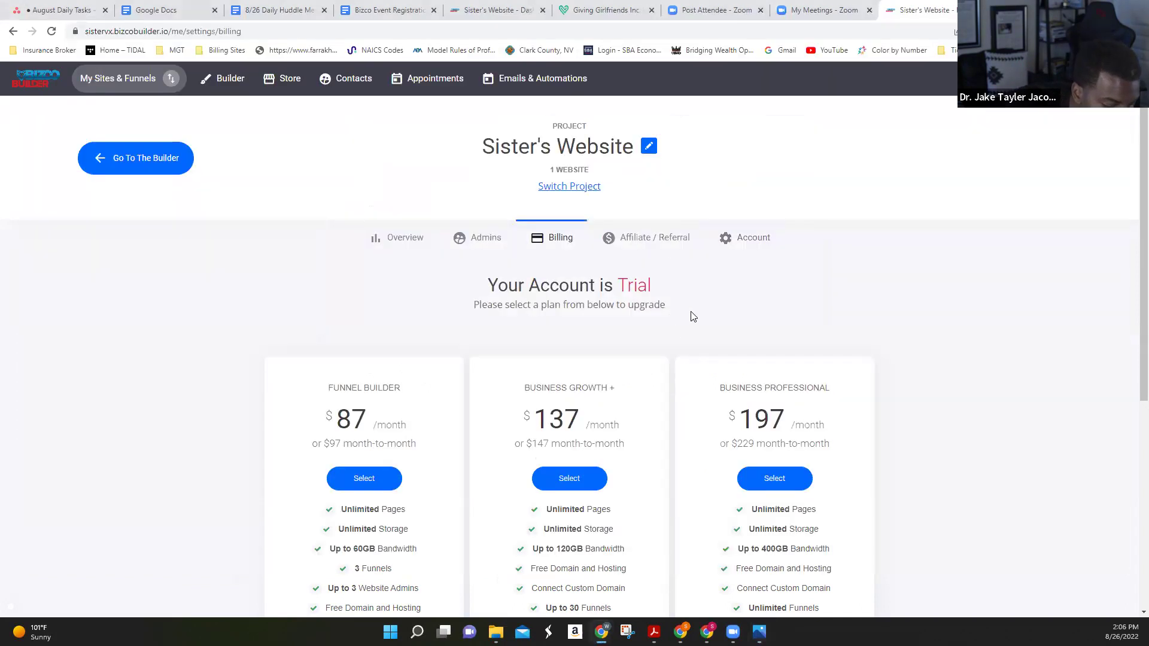
Step: Return to bizcobuilder.io and log in to the project dashboard with the prefilled e-mail and password of the other account
{"action": "left_click", "coordinate": [56, 82]}
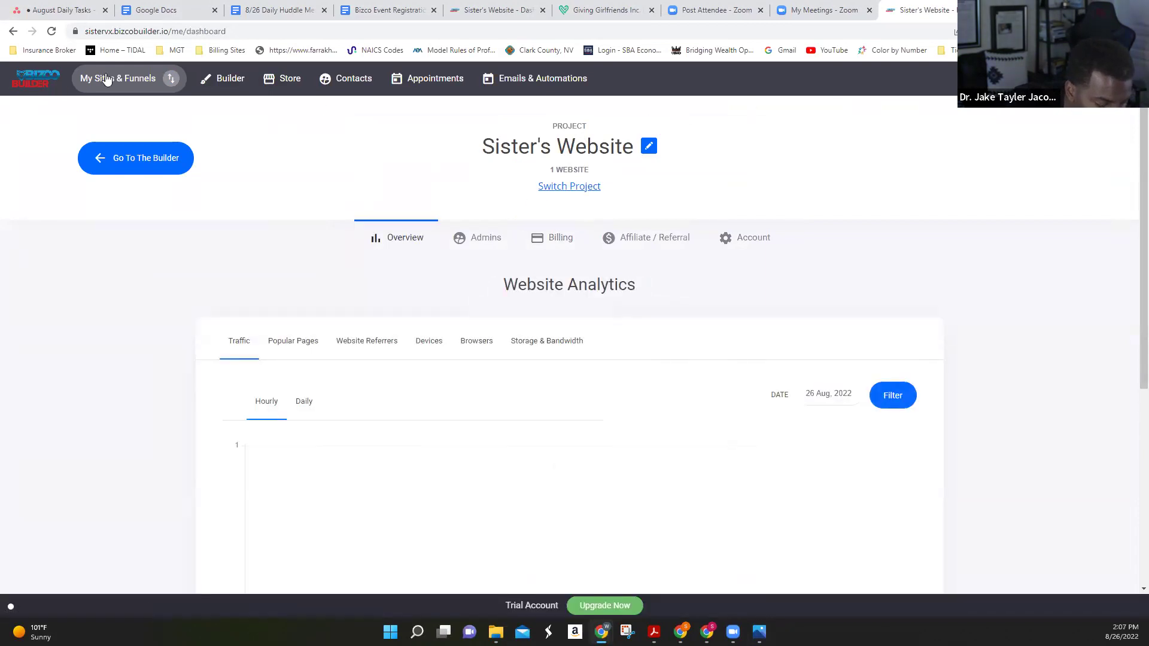
{"action": "left_click", "coordinate": [11, 32]}
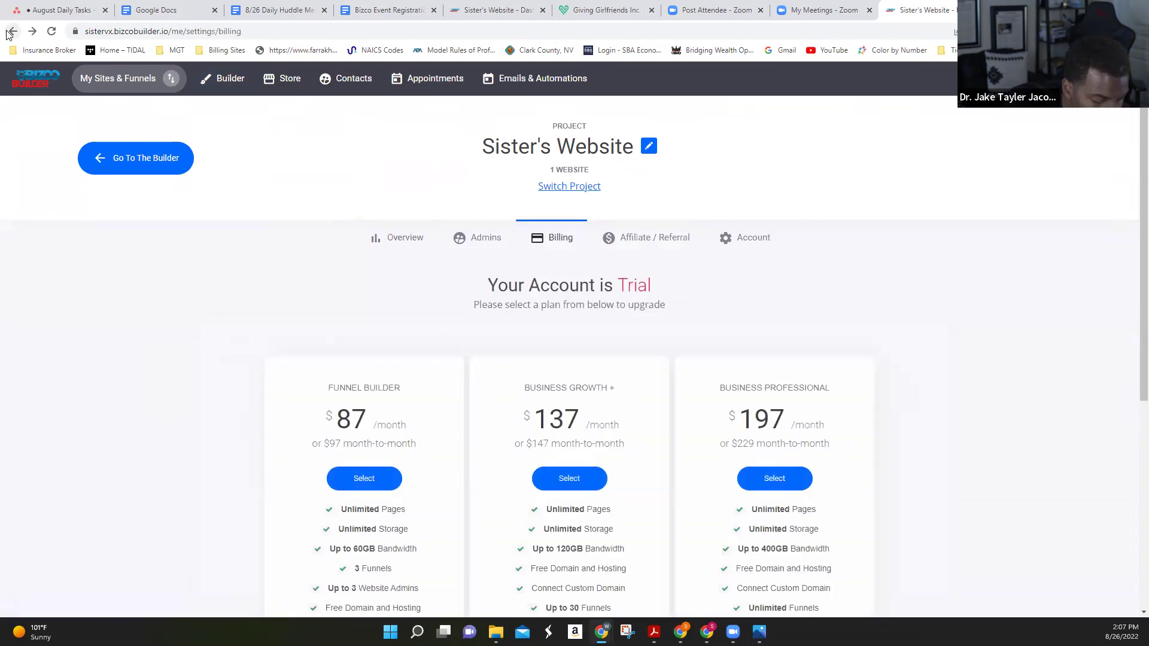
{"action": "left_click", "coordinate": [172, 31]}
{"action": "type", "text": "bizcobuilder.io"}
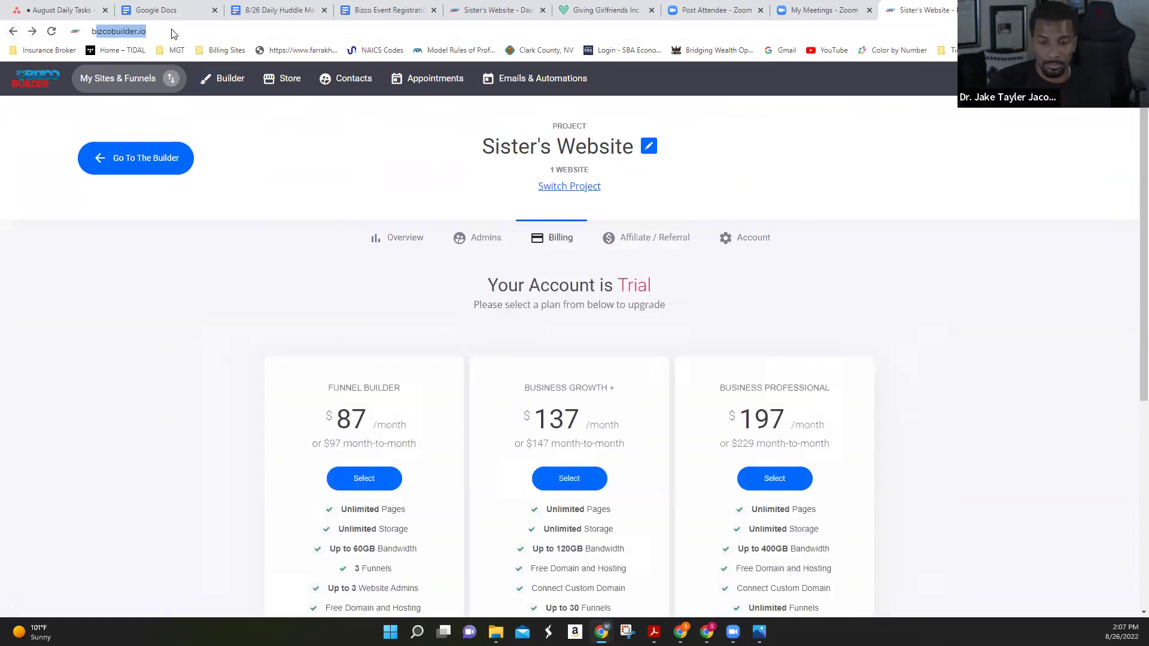
{"action": "key", "text": "Return"}
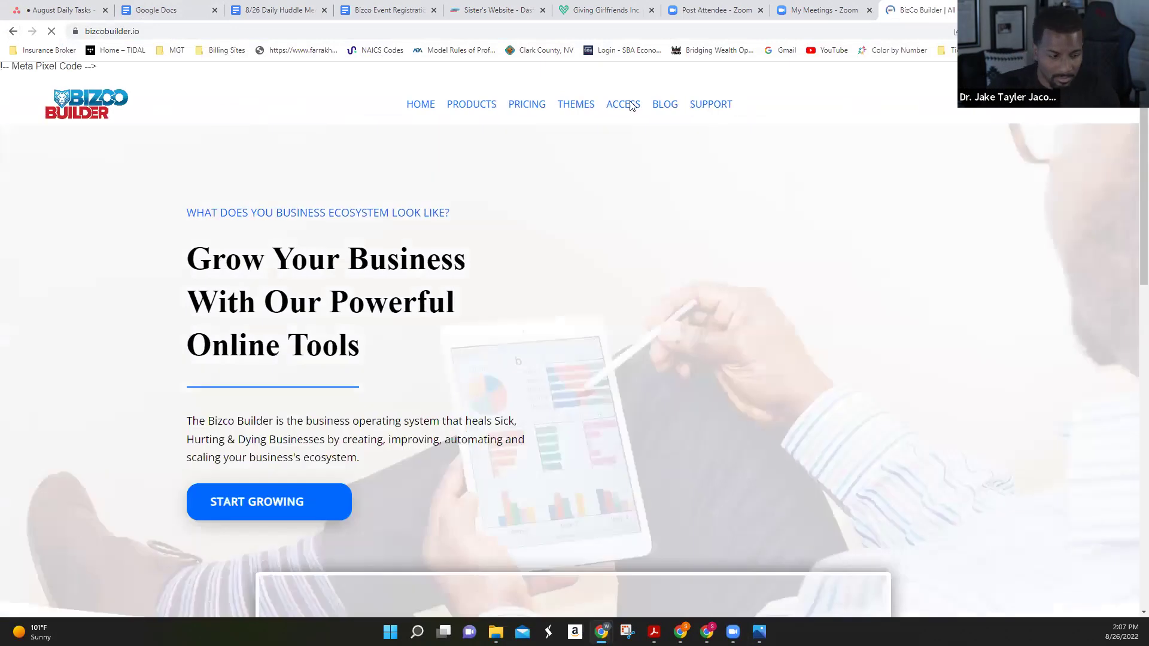
{"action": "mouse_move", "coordinate": [616, 111]}
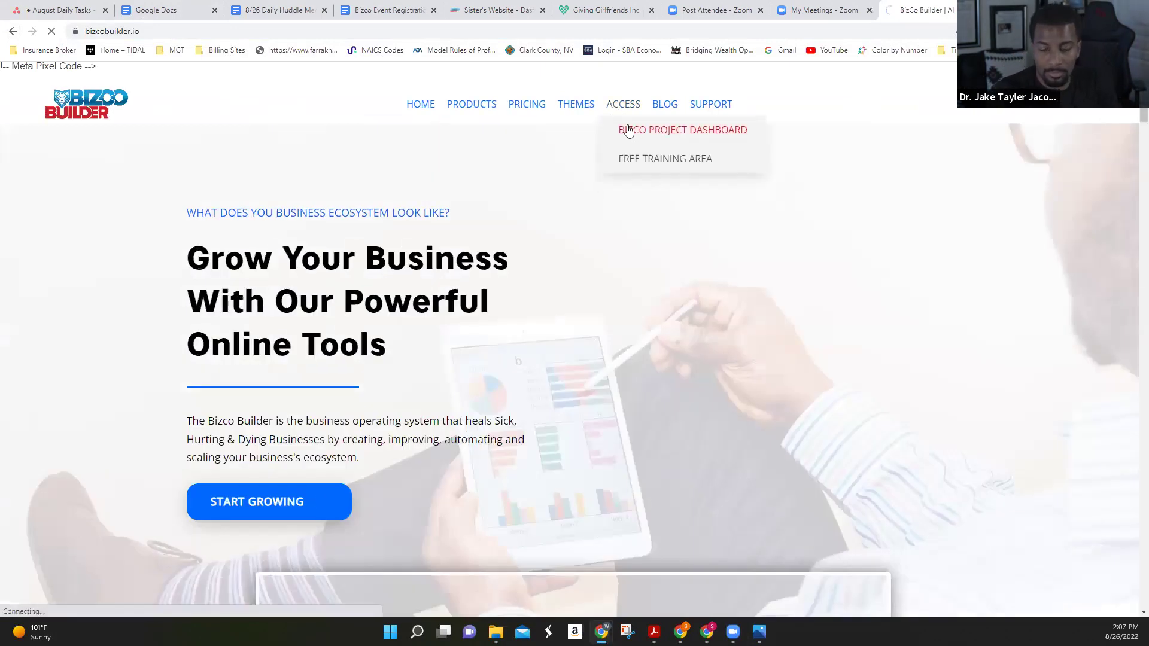
{"action": "left_click", "coordinate": [634, 129]}
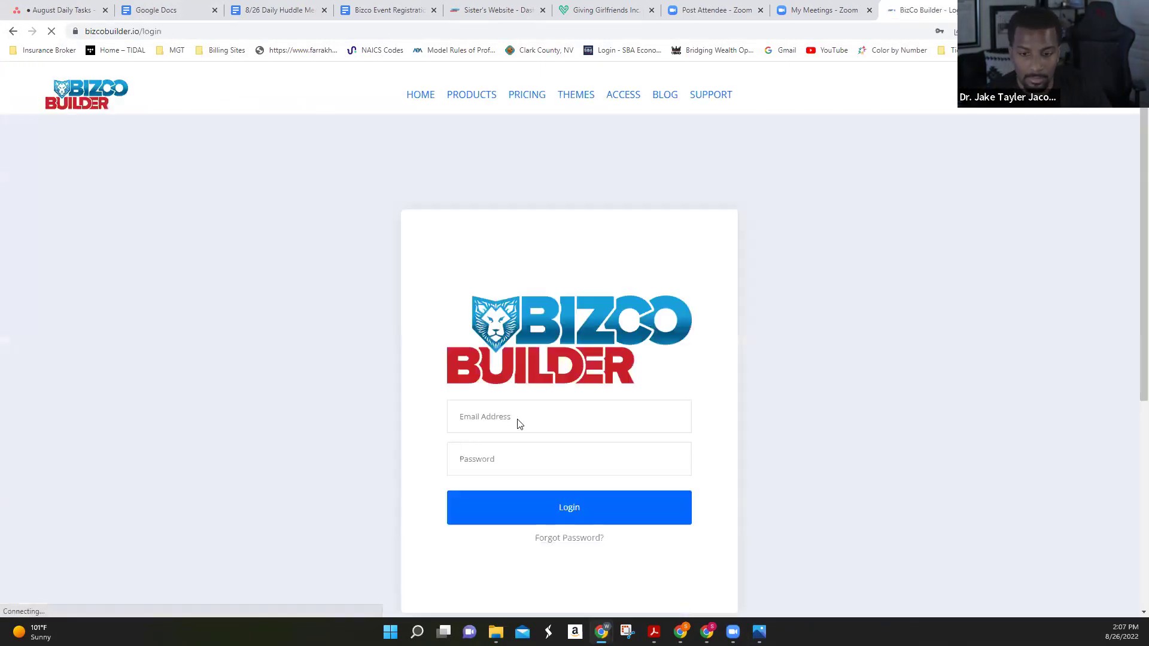
{"action": "left_click", "coordinate": [582, 508]}
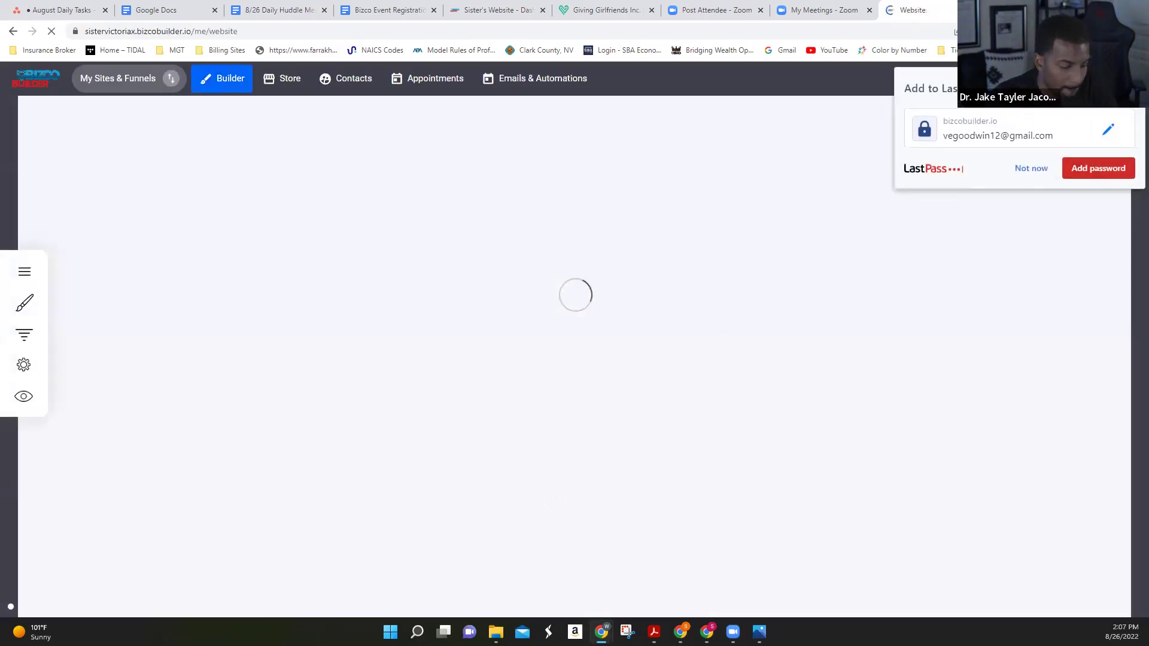
Step: Dismiss the password-saving prompt and open the billing information from this account's project dashboard
{"action": "left_click", "coordinate": [1129, 90]}
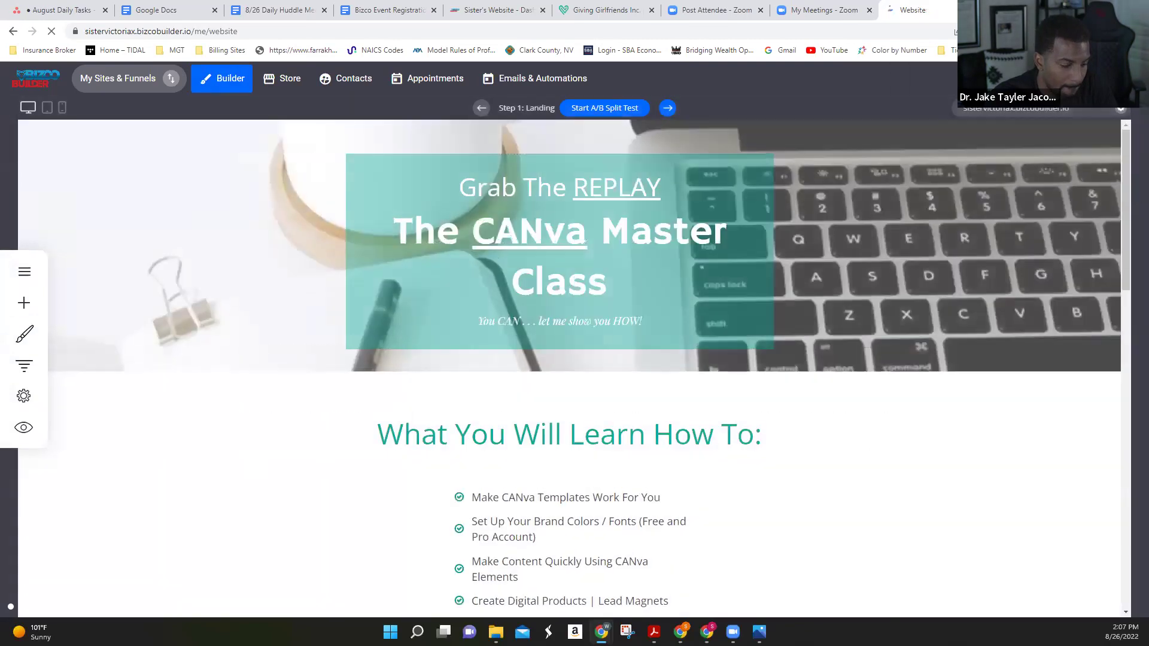
{"action": "mouse_move", "coordinate": [1113, 79]}
{"action": "left_click", "coordinate": [1011, 185]}
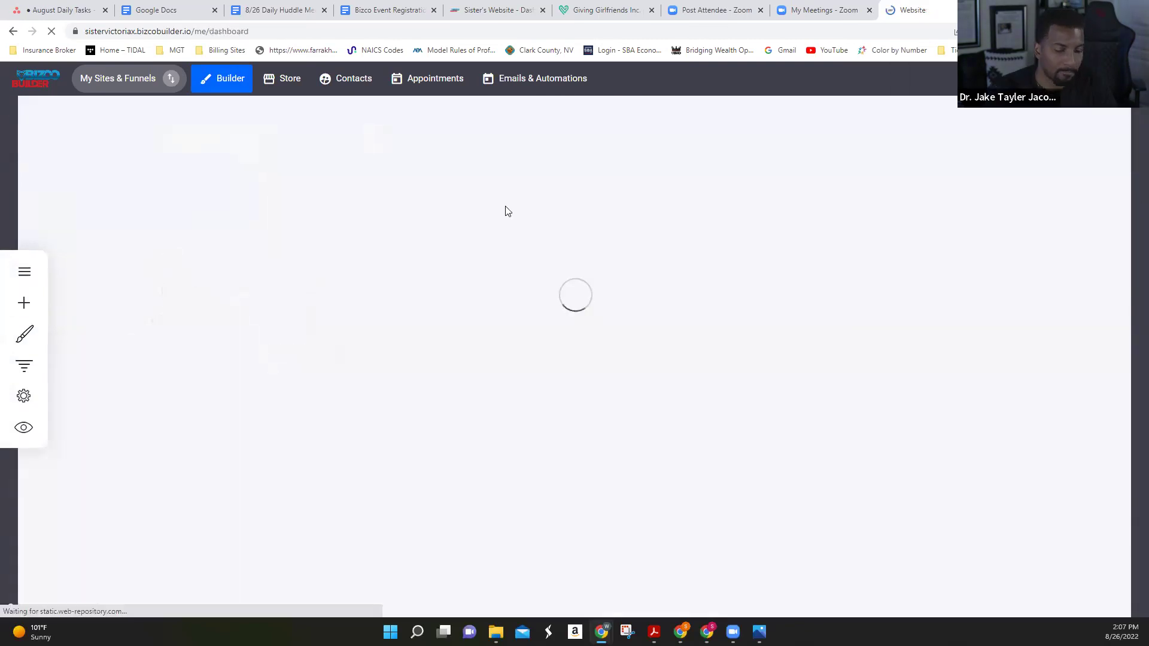
{"action": "left_click", "coordinate": [557, 238]}
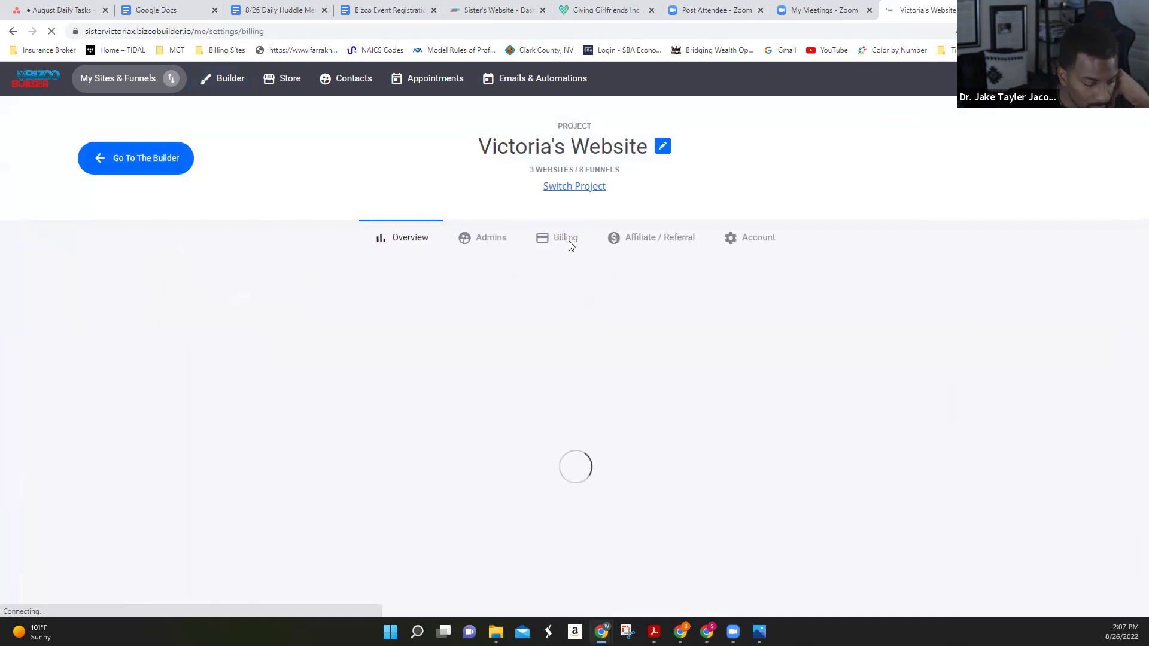
{"action": "scroll", "coordinate": [865, 331], "scroll_direction": "down", "scroll_amount": 3}
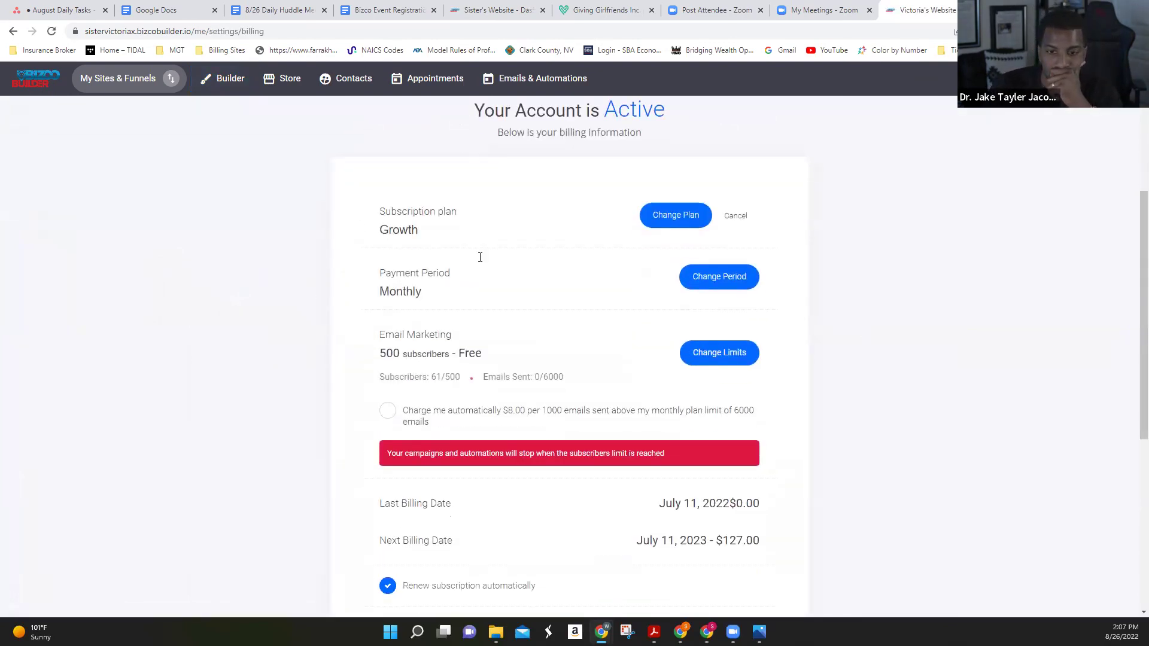
Step: Open the plan change options, compare the three plans' prices and features, and return to the billing information
{"action": "left_click", "coordinate": [684, 222]}
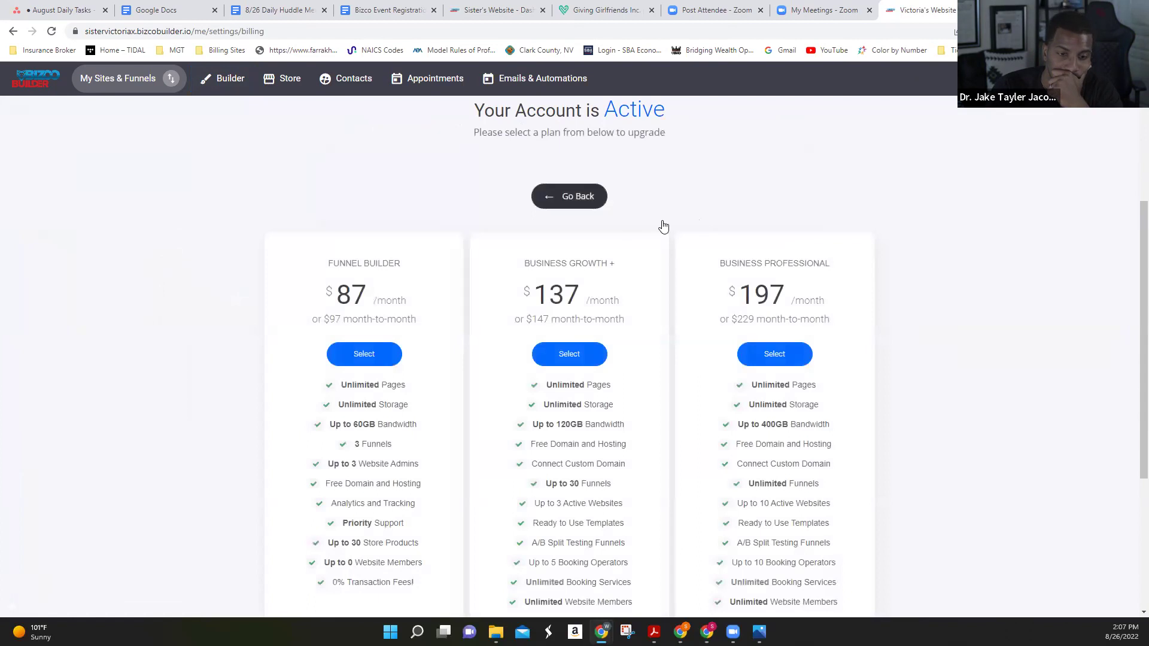
{"action": "scroll", "coordinate": [496, 215], "scroll_direction": "down", "scroll_amount": 2}
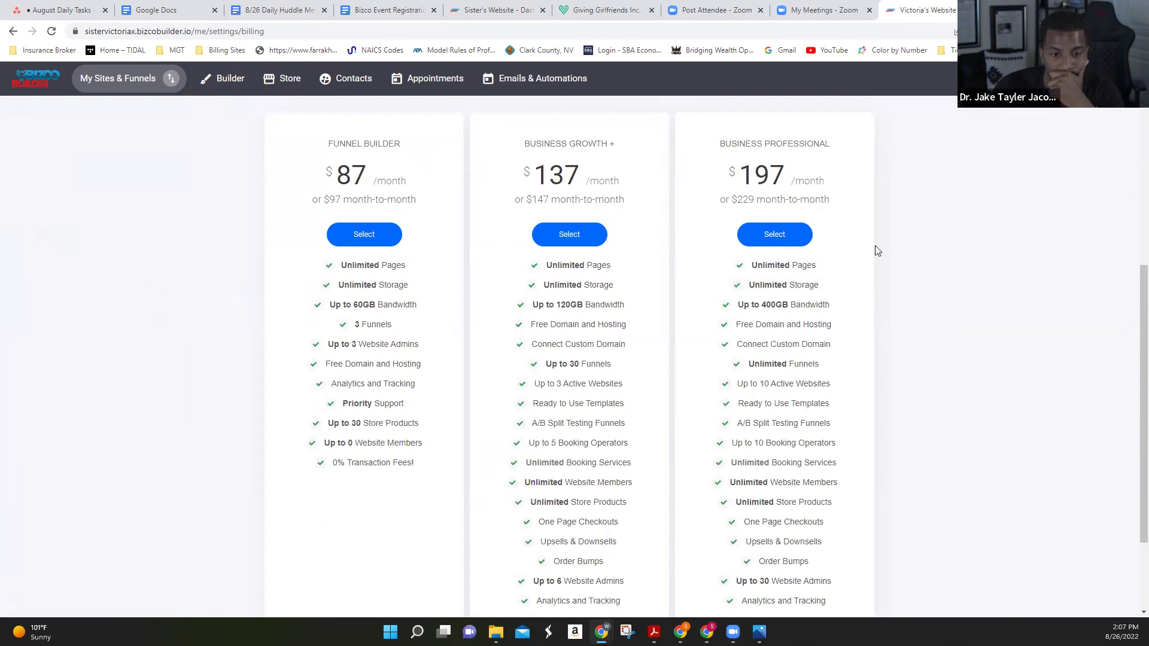
{"action": "scroll", "coordinate": [862, 245], "scroll_direction": "down", "scroll_amount": 2}
{"action": "scroll", "coordinate": [850, 241], "scroll_direction": "up", "scroll_amount": 4}
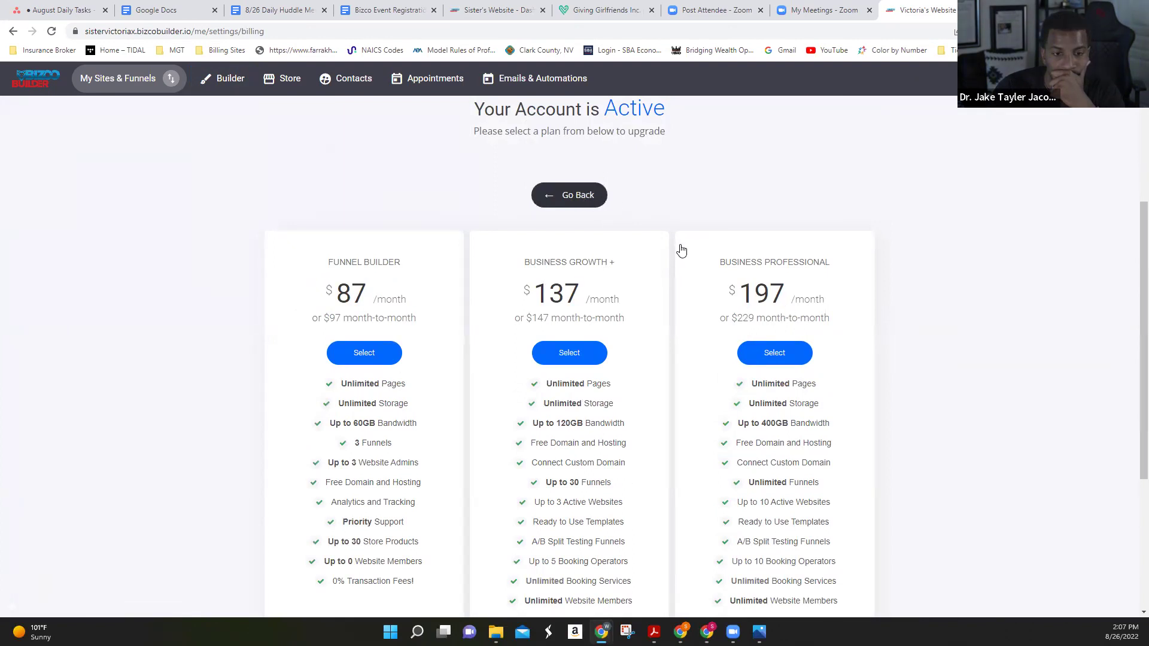
{"action": "left_click", "coordinate": [567, 197]}
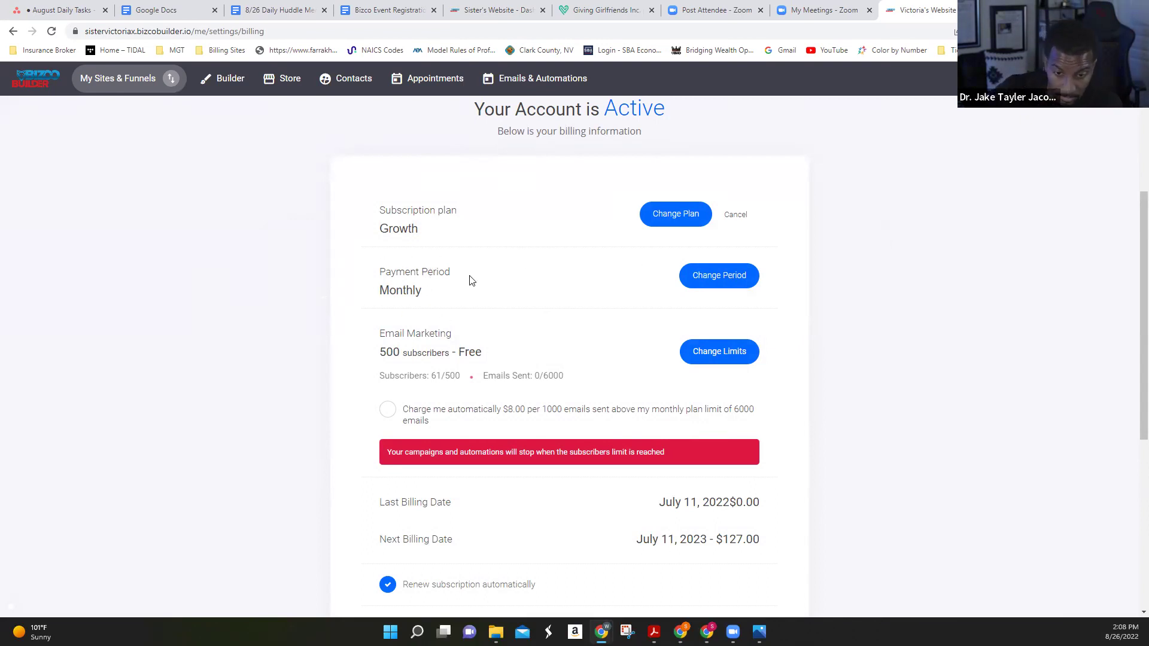
Step: Open the payment period options for the Growth plan and examine the rates, billing details and total due
{"action": "left_click", "coordinate": [717, 277]}
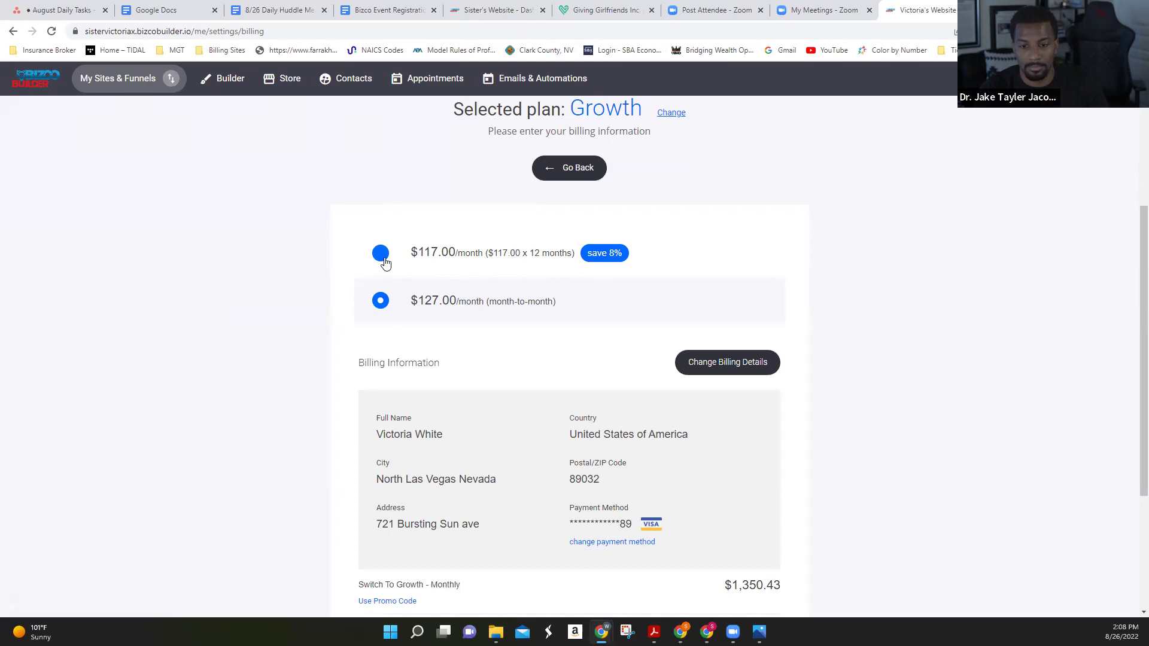
{"action": "scroll", "coordinate": [383, 259], "scroll_direction": "down", "scroll_amount": 3}
{"action": "scroll", "coordinate": [384, 258], "scroll_direction": "up", "scroll_amount": 3}
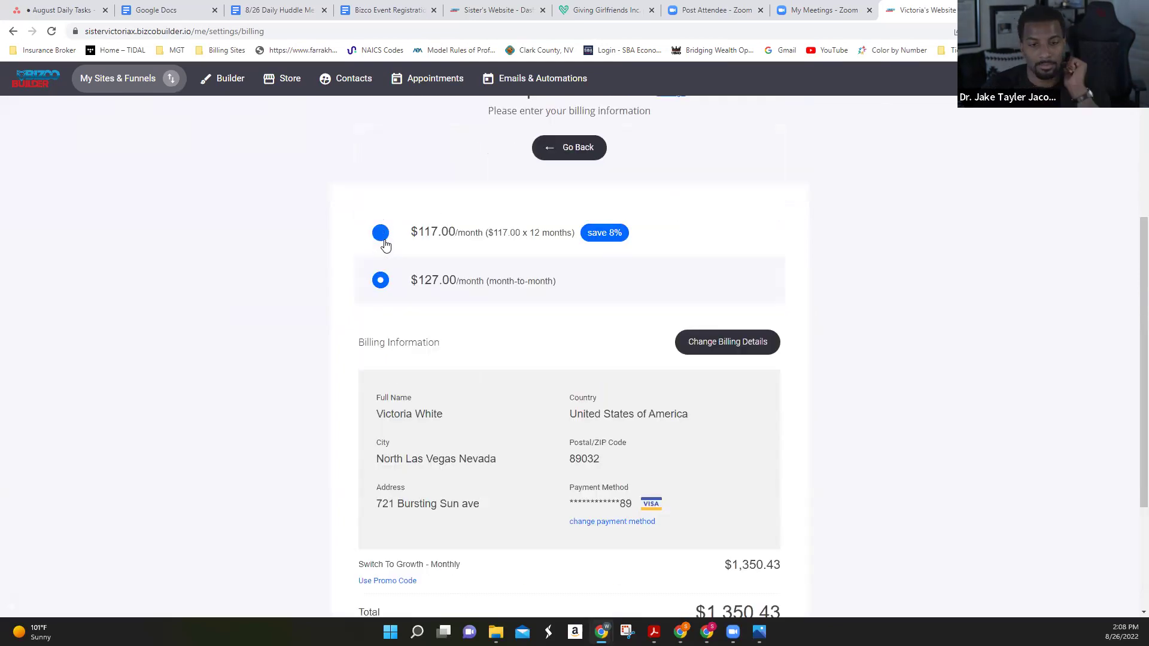
{"action": "scroll", "coordinate": [546, 545], "scroll_direction": "down", "scroll_amount": 3}
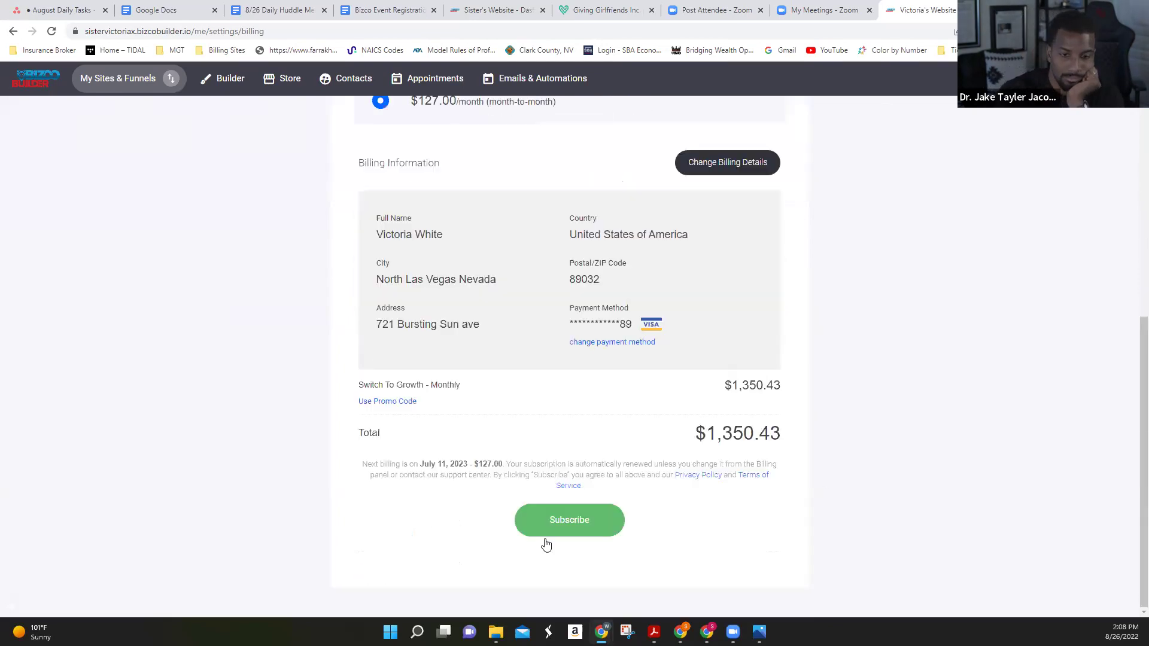
{"action": "scroll", "coordinate": [408, 293], "scroll_direction": "up", "scroll_amount": 3}
Step: Compare the totals for the $127 month-to-month and $117 twelve-month Growth options, and go back without subscribing
{"action": "left_click", "coordinate": [379, 235]}
{"action": "left_click", "coordinate": [381, 281]}
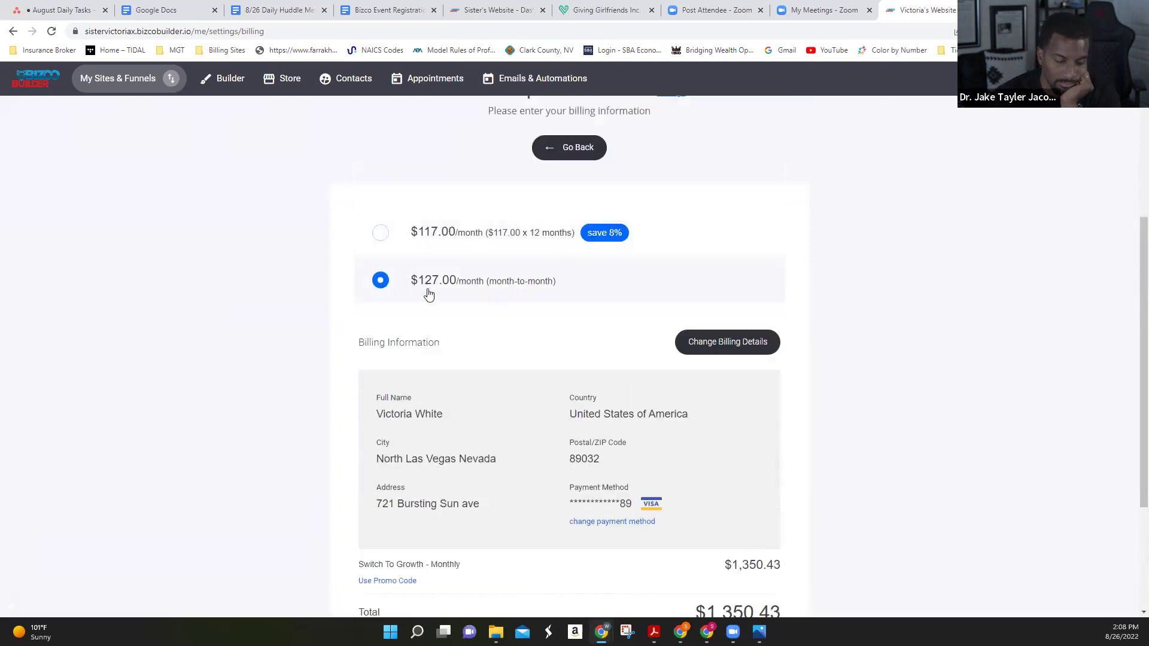
{"action": "scroll", "coordinate": [455, 317], "scroll_direction": "down", "scroll_amount": 3}
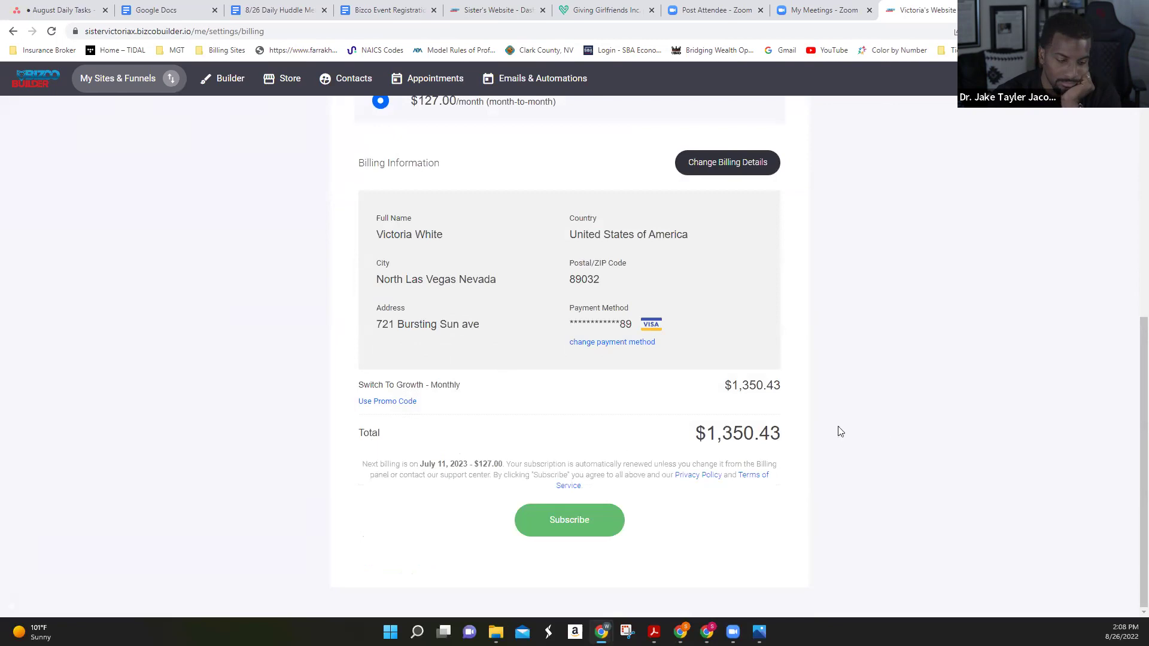
{"action": "scroll", "coordinate": [398, 259], "scroll_direction": "up", "scroll_amount": 4}
{"action": "left_click", "coordinate": [380, 291]}
{"action": "scroll", "coordinate": [350, 329], "scroll_direction": "down", "scroll_amount": 4}
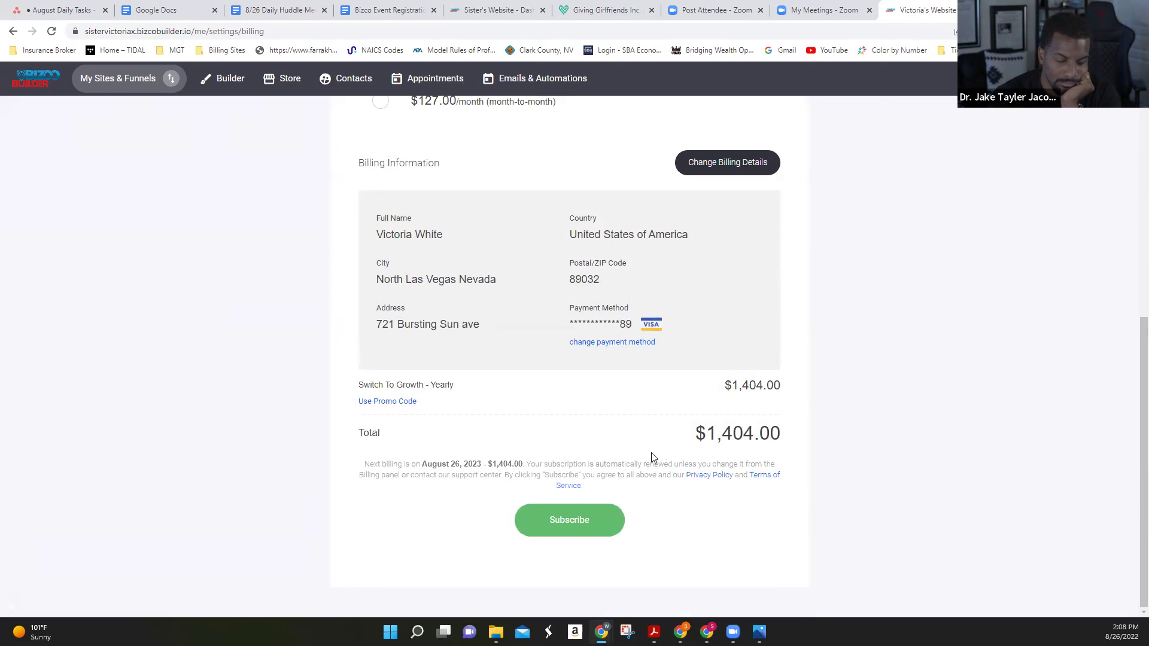
{"action": "scroll", "coordinate": [596, 417], "scroll_direction": "up", "scroll_amount": 5}
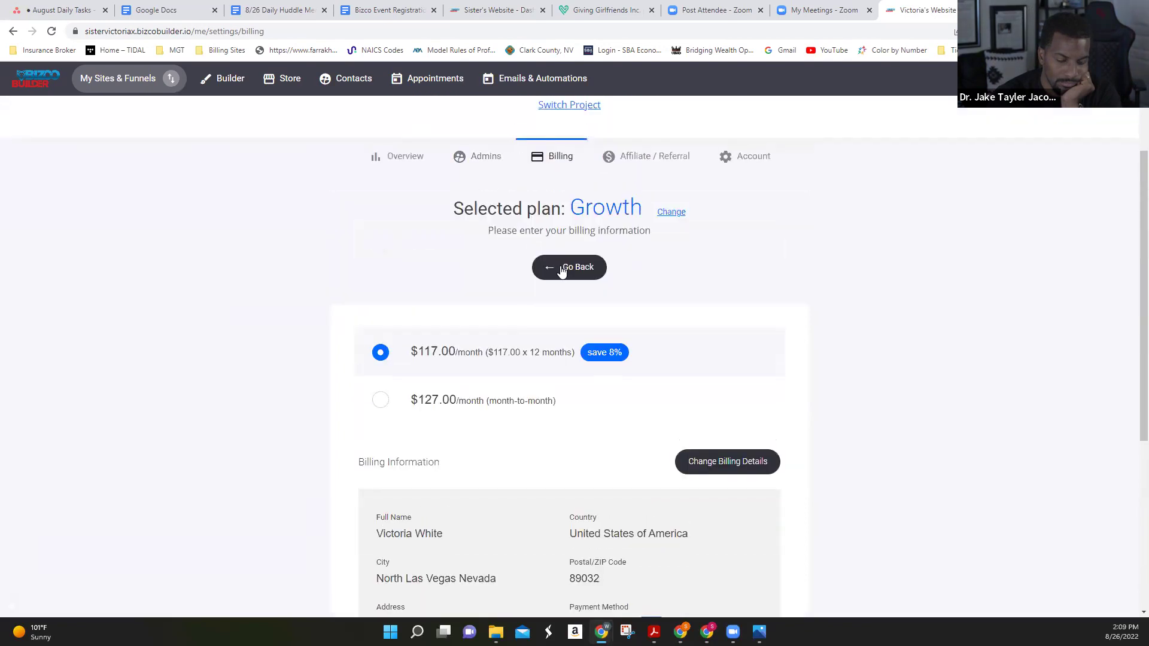
{"action": "left_click", "coordinate": [560, 268]}
Step: Look over the active account's subscription plan, payment period, email marketing limits and billing dates
{"action": "scroll", "coordinate": [566, 287], "scroll_direction": "down", "scroll_amount": 1}
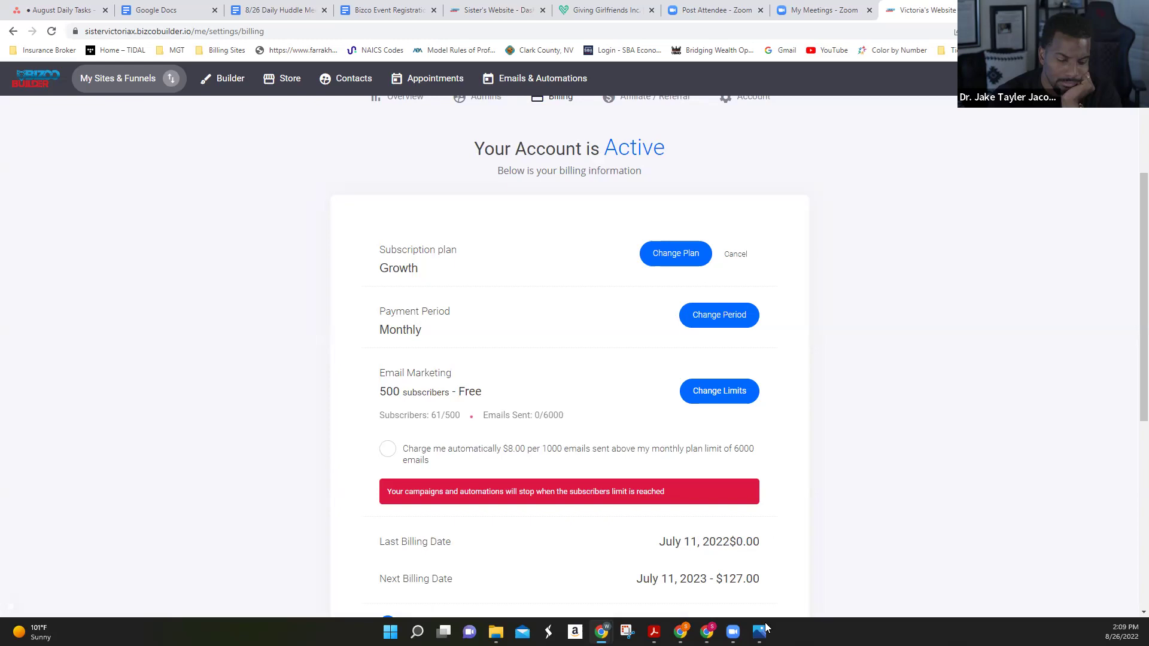
{"action": "scroll", "coordinate": [813, 530], "scroll_direction": "down", "scroll_amount": 1}
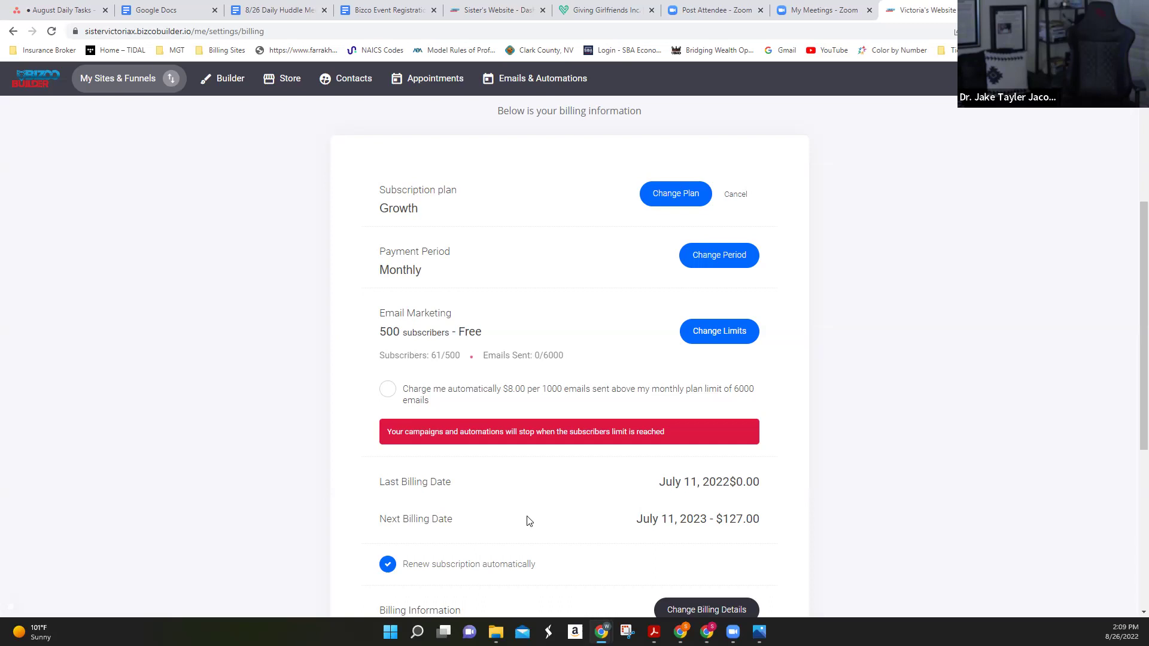
{"action": "scroll", "coordinate": [527, 526], "scroll_direction": "down", "scroll_amount": 1}
{"action": "scroll", "coordinate": [528, 525], "scroll_direction": "up", "scroll_amount": 1}
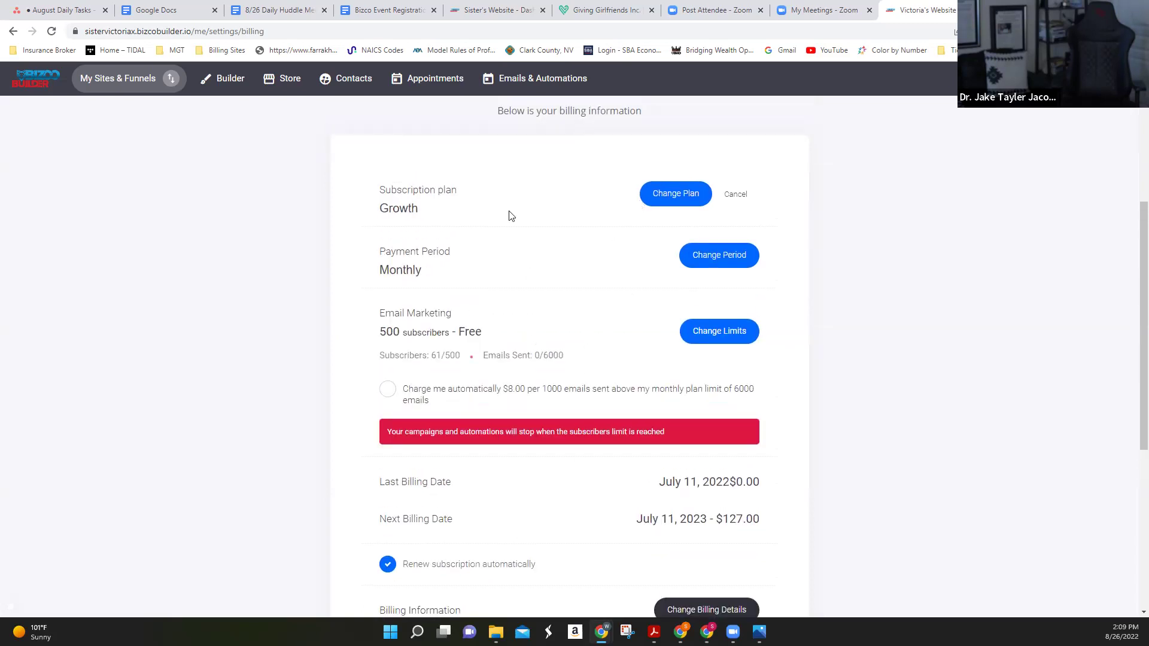